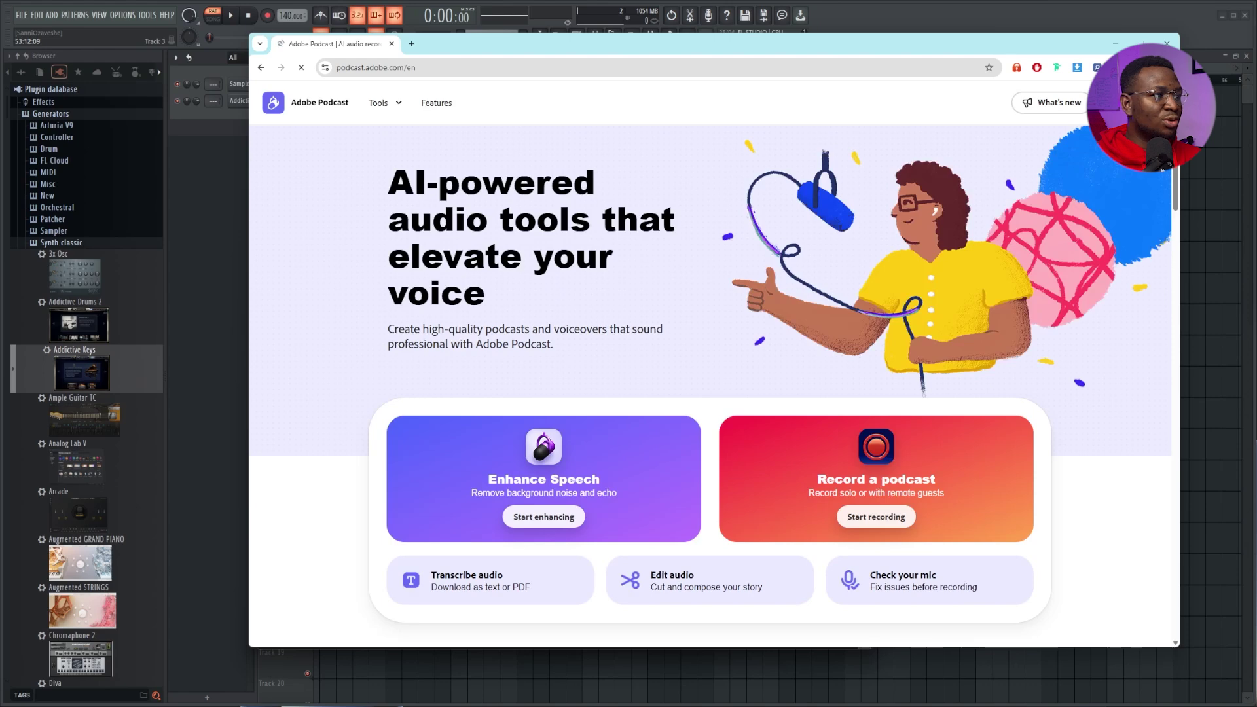
Open the Enhance Speech tool in Adobe Podcast and try to load the three WhatsApp audio files from the Movavi Library folder
{"action": "left_click", "coordinate": [554, 517]}
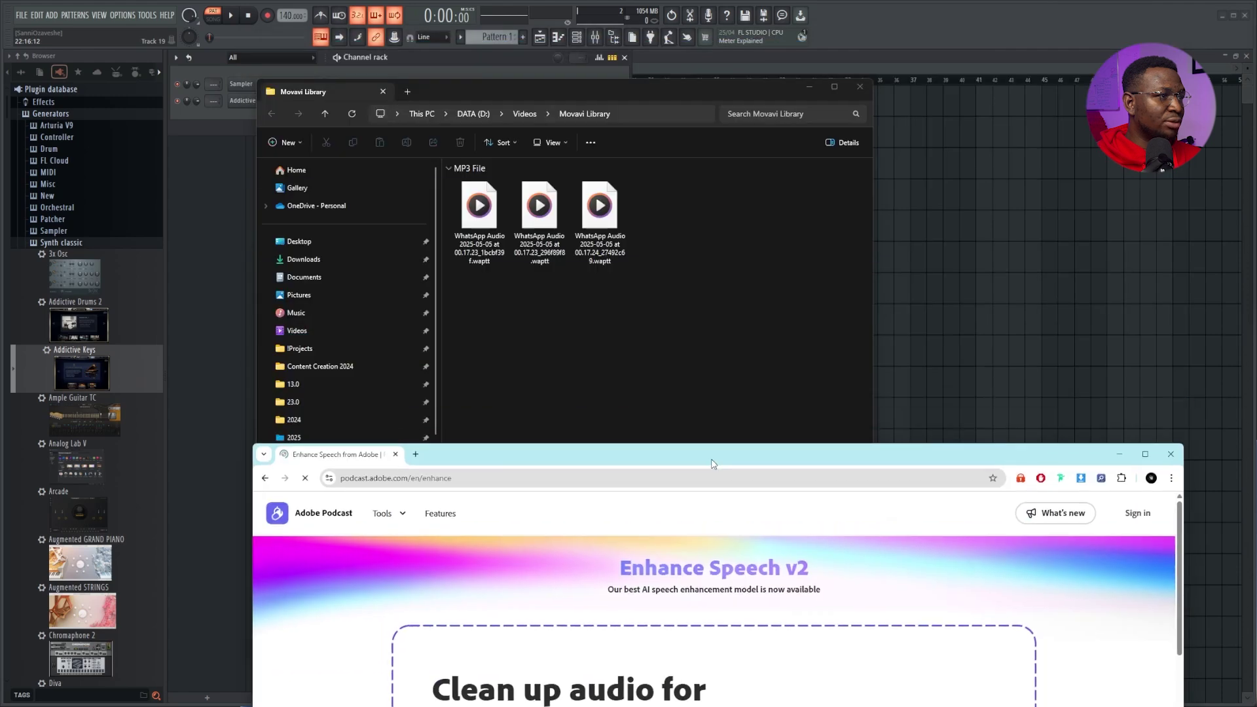
{"action": "left_click_drag", "start_coordinate": [702, 280], "coordinate": [478, 191]}
{"action": "left_click_drag", "start_coordinate": [540, 216], "coordinate": [701, 700]}
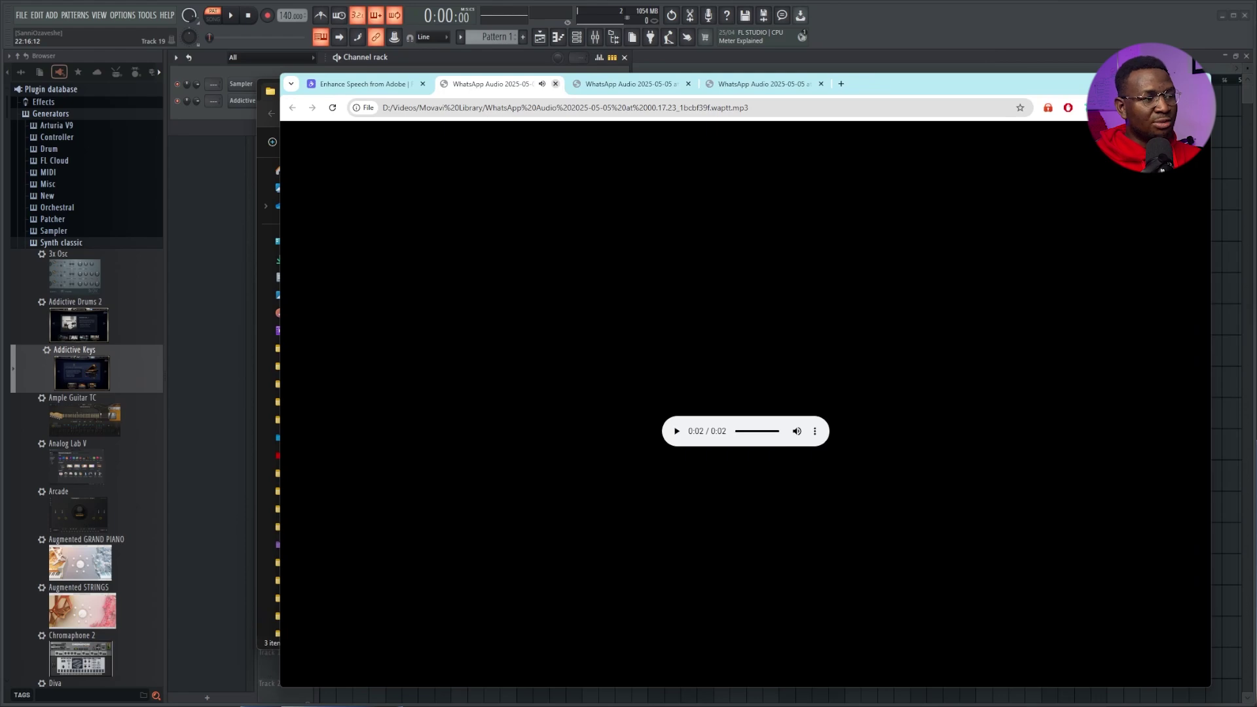
Close the three browser tabs holding the WhatsApp audio files and return to the Enhance Speech page
{"action": "key", "text": "ctrl+w"}
{"action": "key", "text": "ctrl+w"}
{"action": "key", "text": "ctrl+w"}
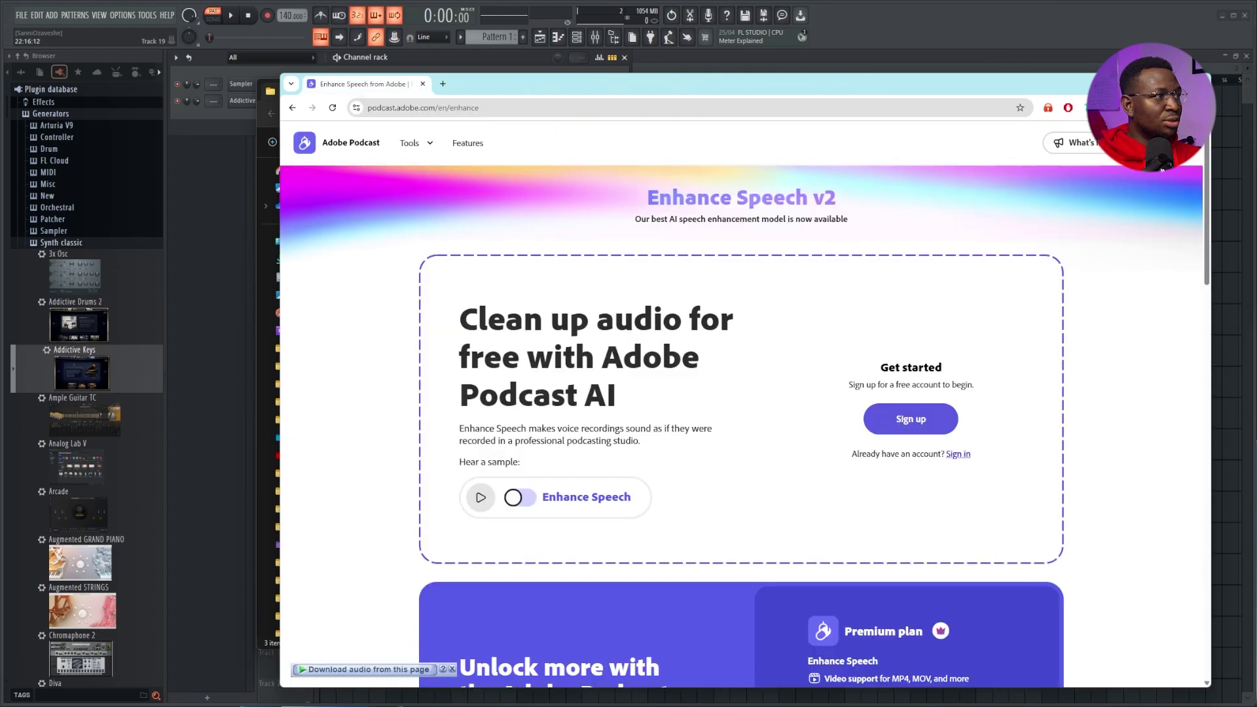
{"action": "left_click_drag", "start_coordinate": [720, 83], "coordinate": [738, 85]}
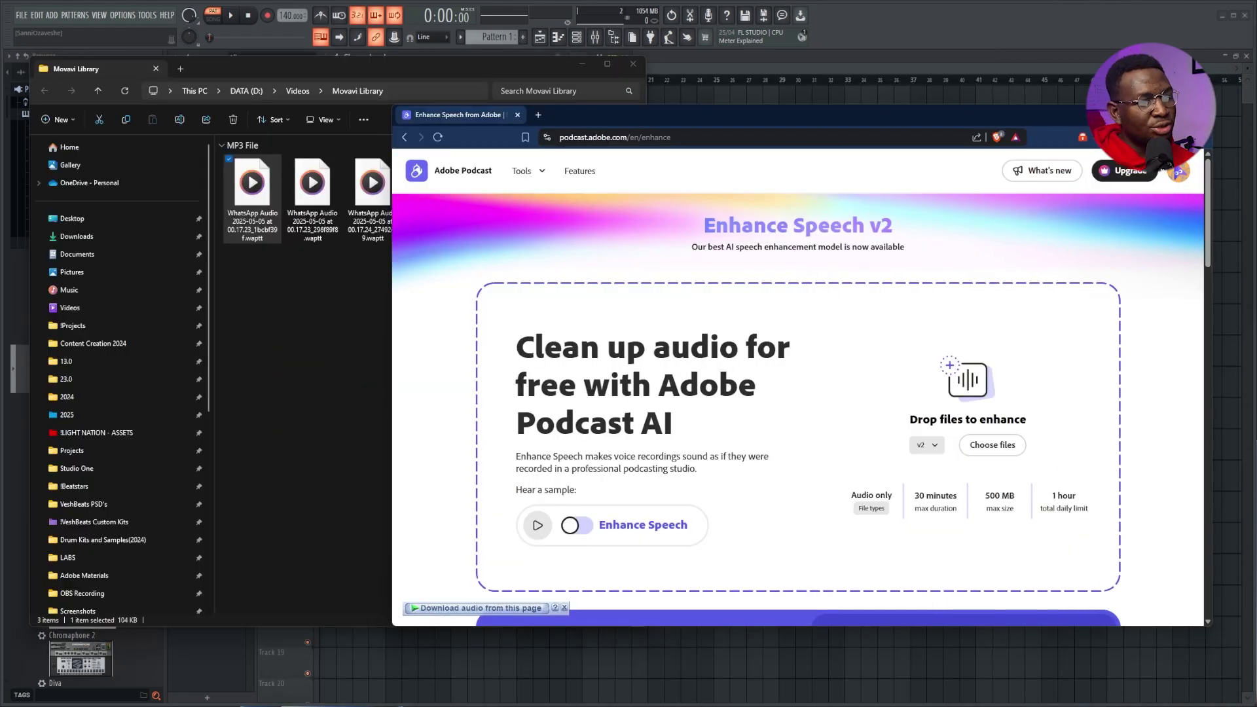
Try to upload all three WhatsApp audio files to Enhance Speech at once
{"action": "left_click", "coordinate": [252, 196]}
{"action": "key", "text": "ctrl+a"}
{"action": "left_click_drag", "start_coordinate": [252, 196], "coordinate": [742, 406]}
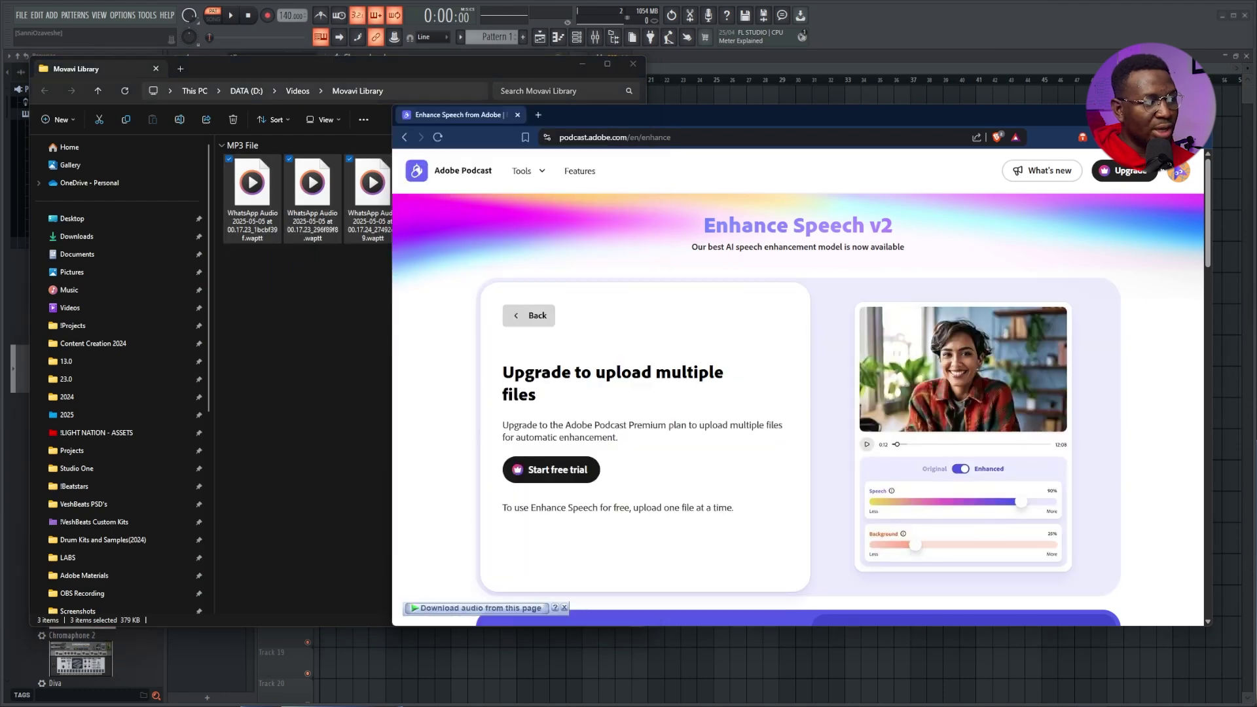
{"action": "left_click", "coordinate": [528, 316]}
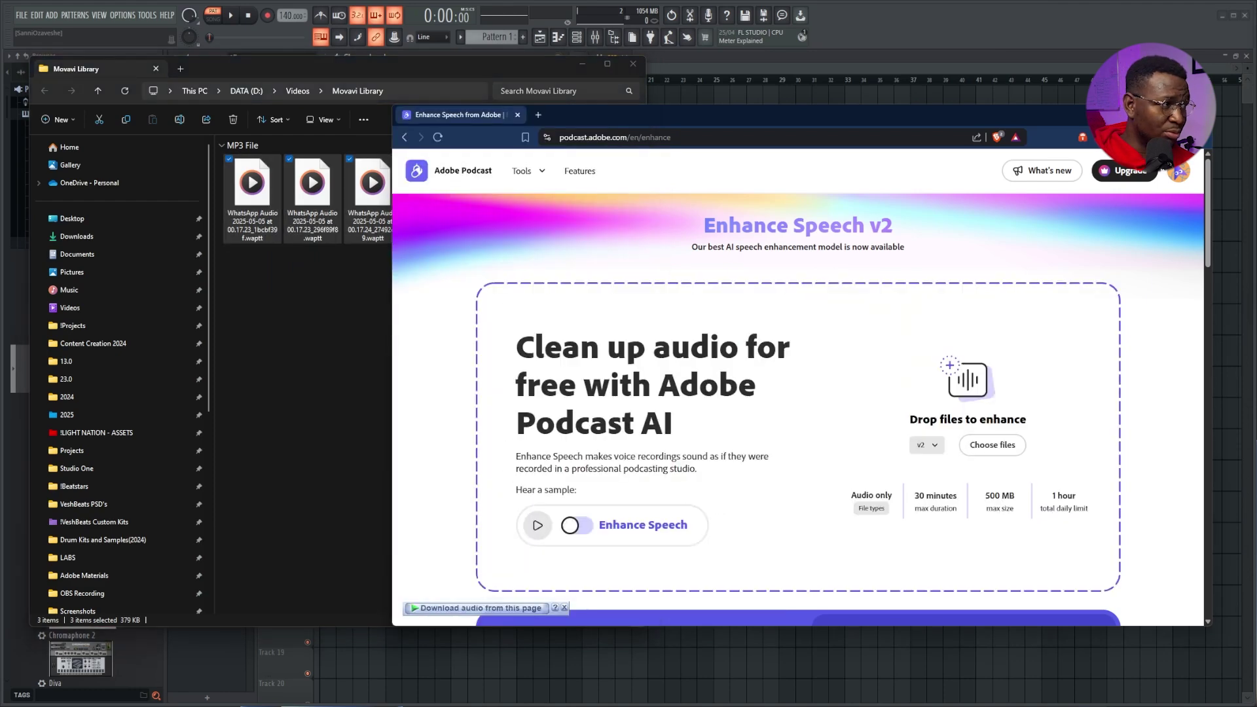
Enhance the WhatsApp audio by uploading one file at a time to Enhance Speech, and download the cleaned audio
{"action": "left_click", "coordinate": [252, 196]}
{"action": "left_click_drag", "start_coordinate": [252, 196], "coordinate": [708, 387]}
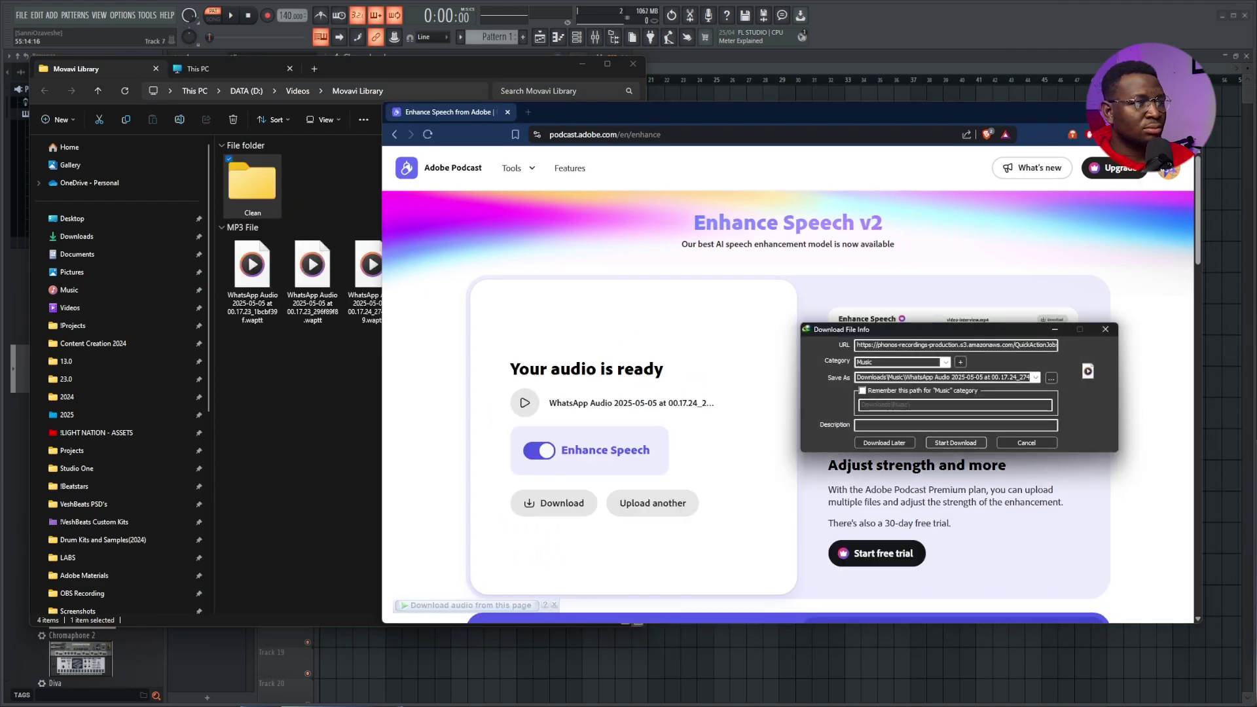
{"action": "left_click", "coordinate": [956, 443]}
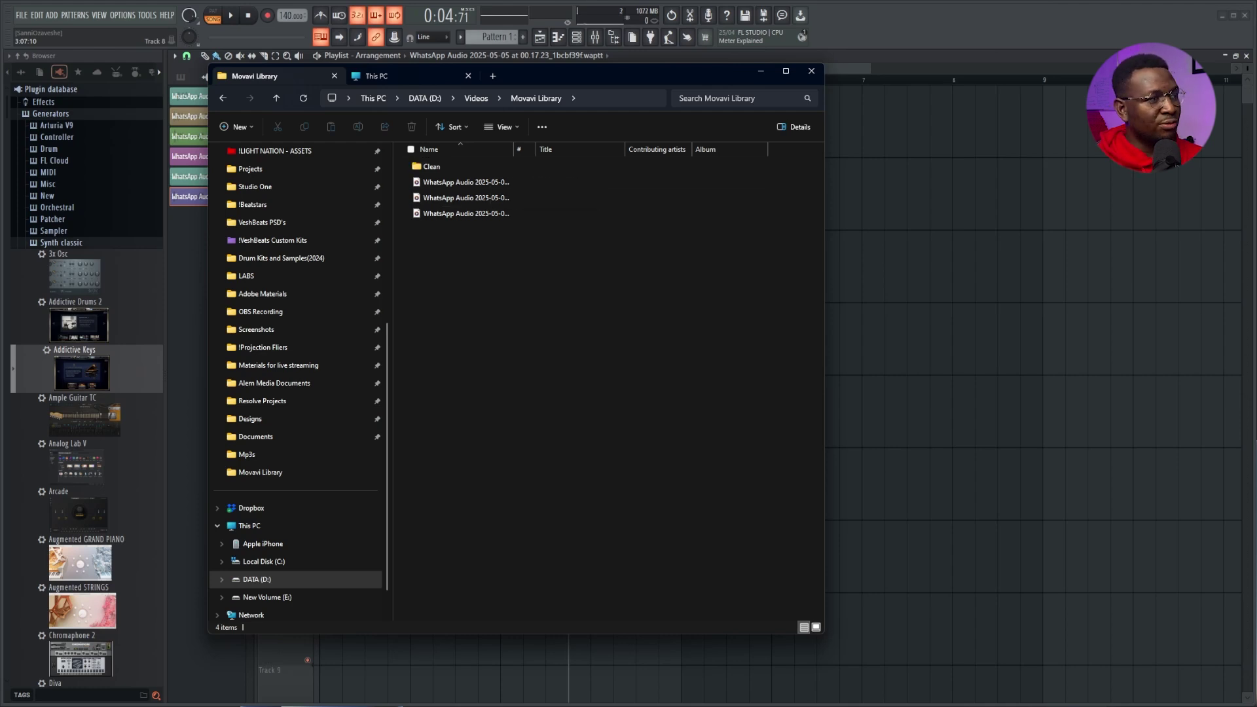
Import the three WhatsApp audio files into the FL Studio playlist and stagger them on Tracks 1, 2 and 3 at bars 1, 3 and 5
{"action": "left_click_drag", "start_coordinate": [583, 265], "coordinate": [845, 172]}
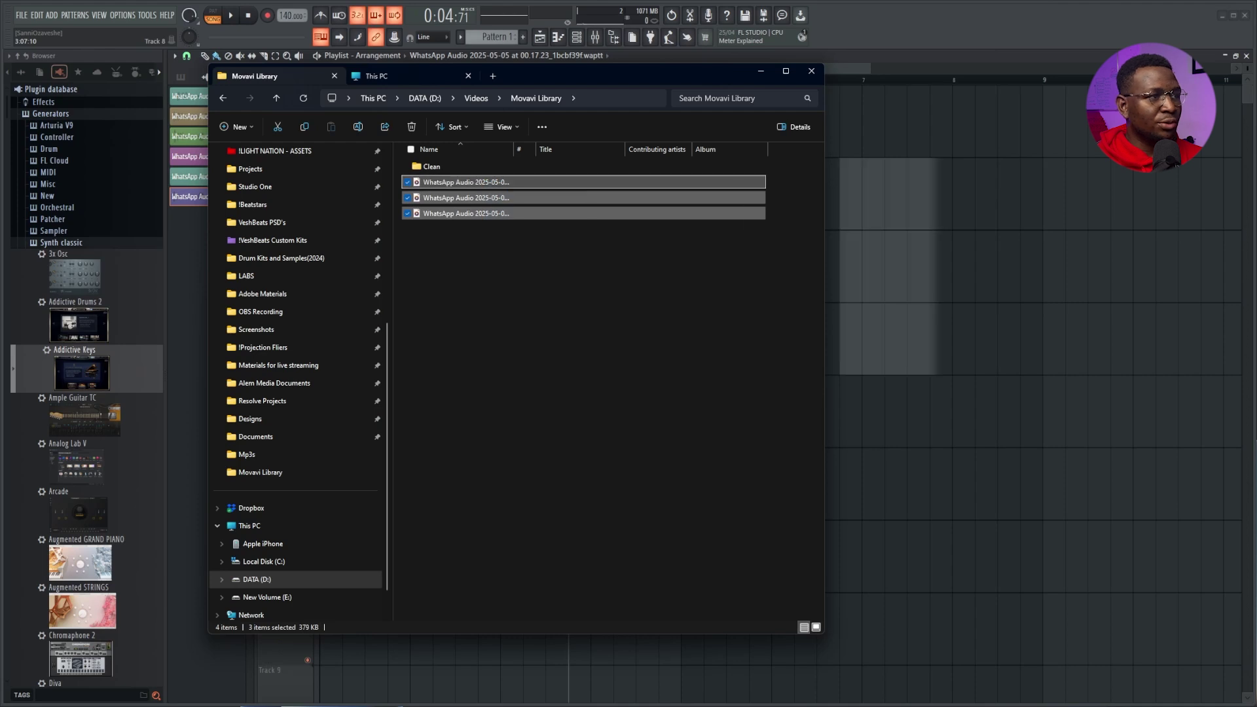
{"action": "left_click_drag", "start_coordinate": [910, 197], "coordinate": [389, 124]}
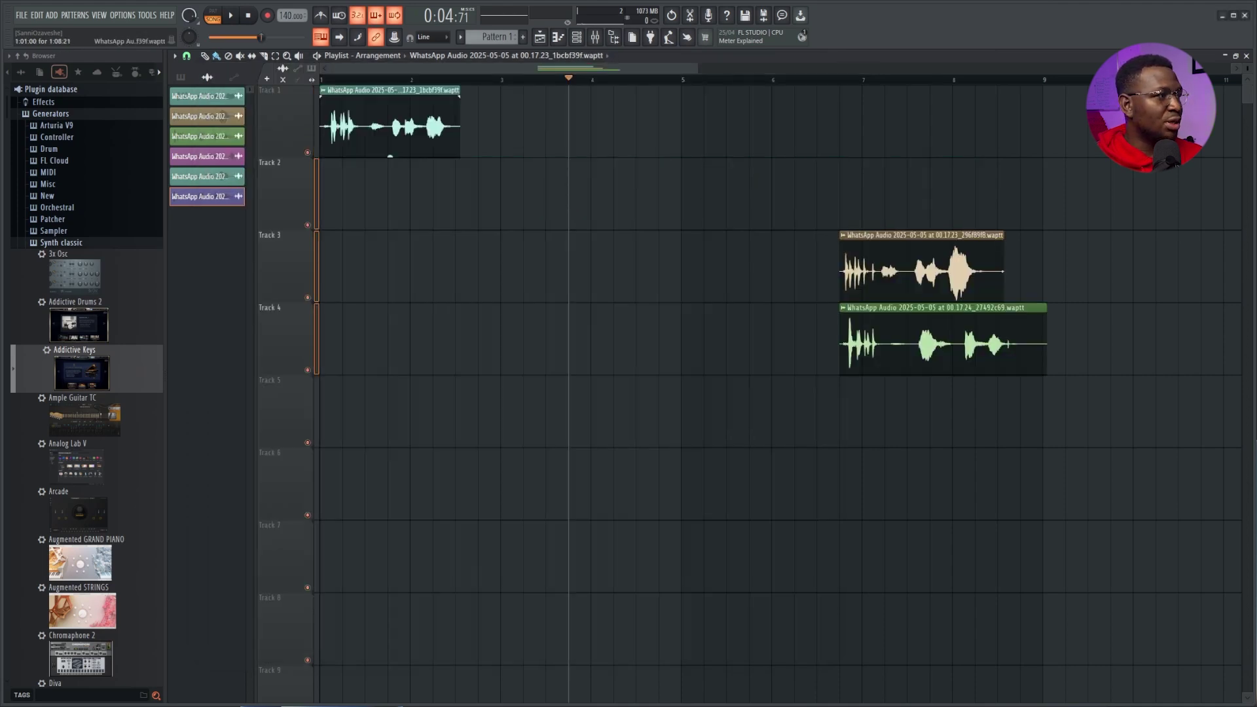
{"action": "left_click_drag", "start_coordinate": [921, 265], "coordinate": [582, 193]}
{"action": "left_click_drag", "start_coordinate": [913, 337], "coordinate": [755, 266]}
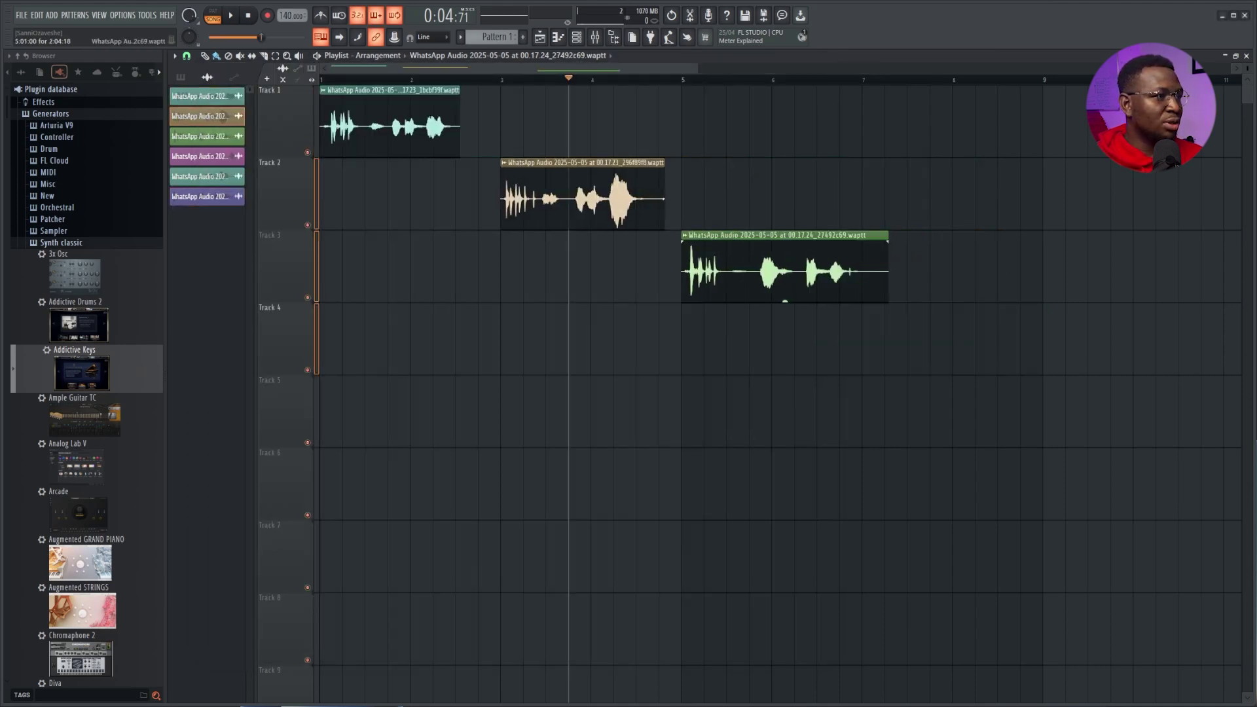
{"action": "scroll", "coordinate": [755, 269], "scroll_direction": "up", "scroll_amount": 3}
{"action": "scroll", "coordinate": [875, 314], "scroll_direction": "down", "scroll_amount": 2}
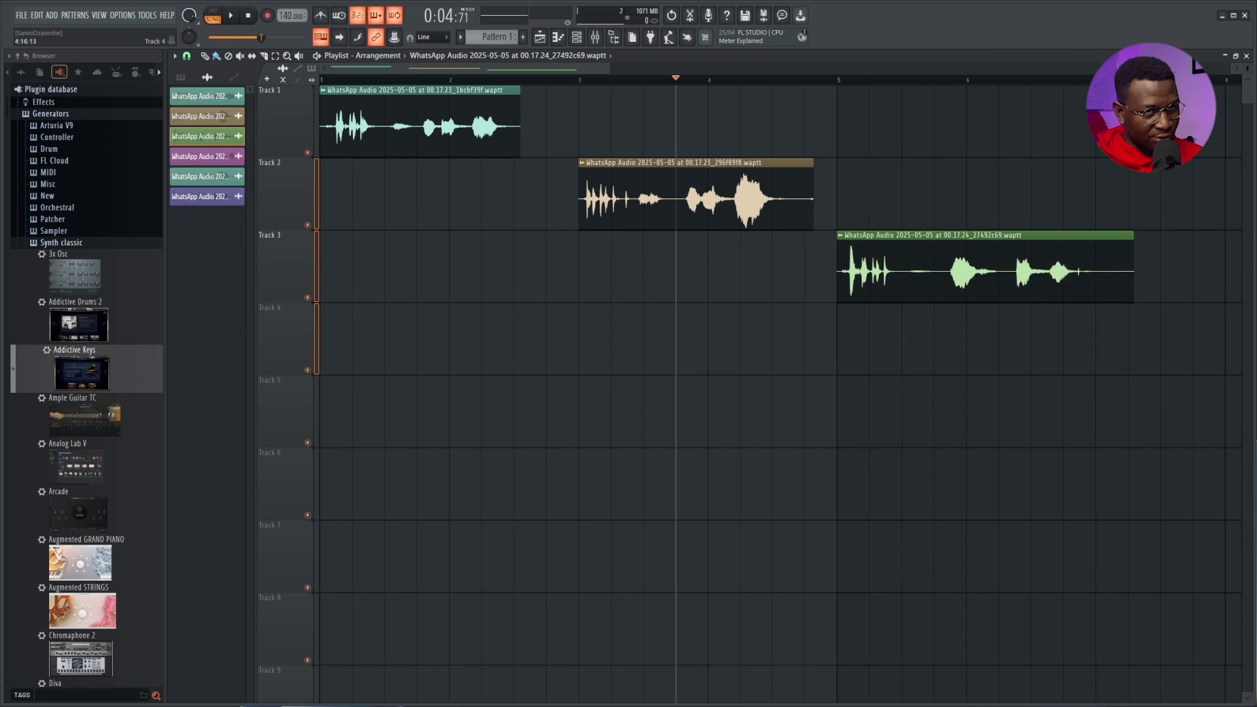
{"action": "scroll", "coordinate": [609, 121], "scroll_direction": "down", "scroll_amount": 1}
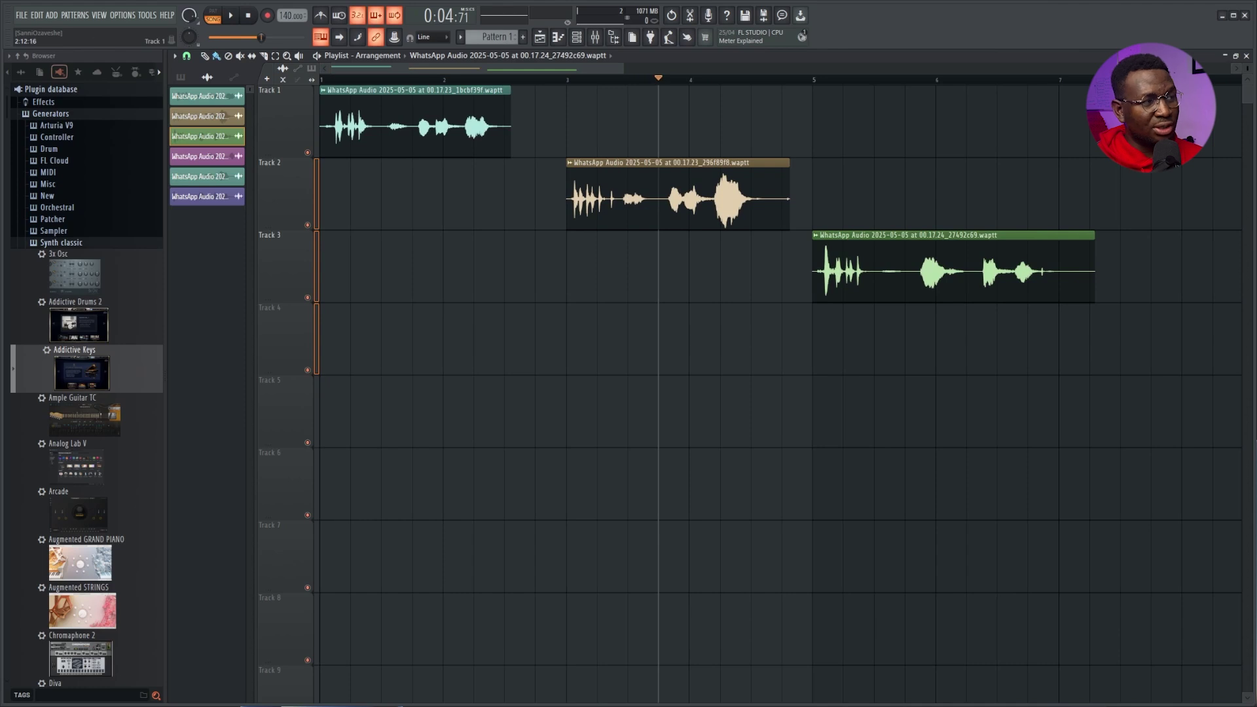
Play back the WhatsApp audio clips in the playlist to compare the takes
{"action": "key", "text": "space"}
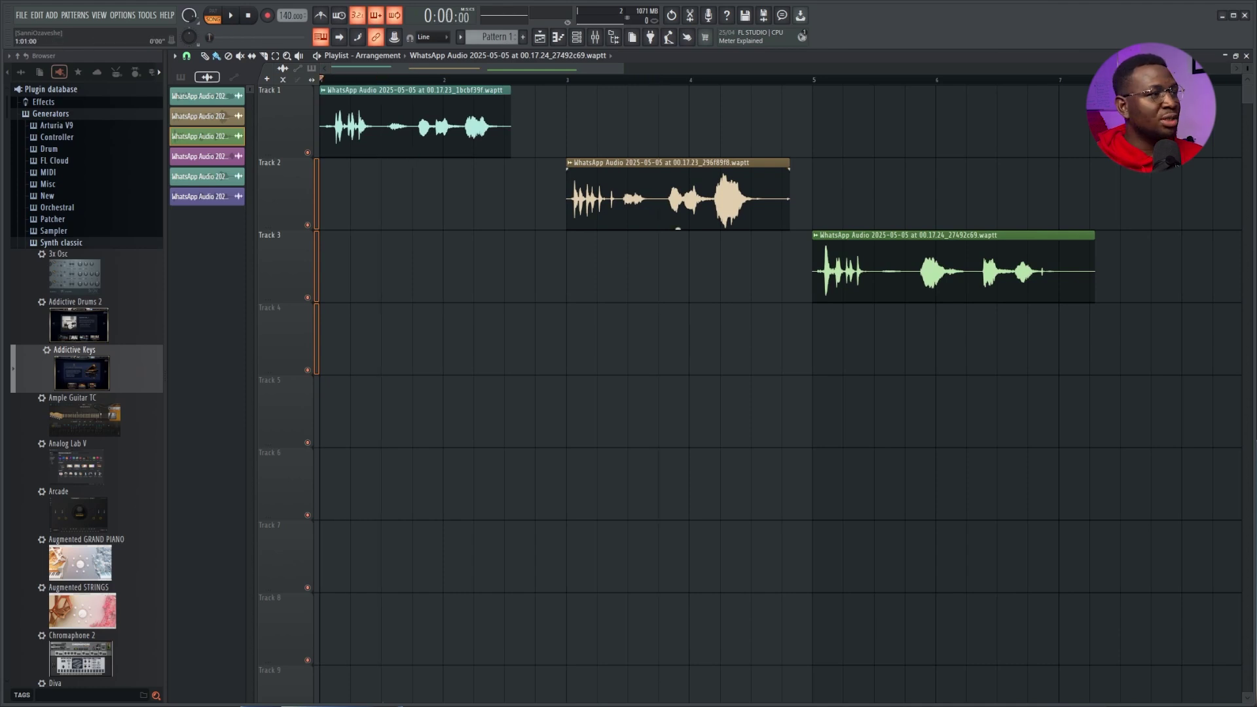
{"action": "left_click", "coordinate": [283, 121]}
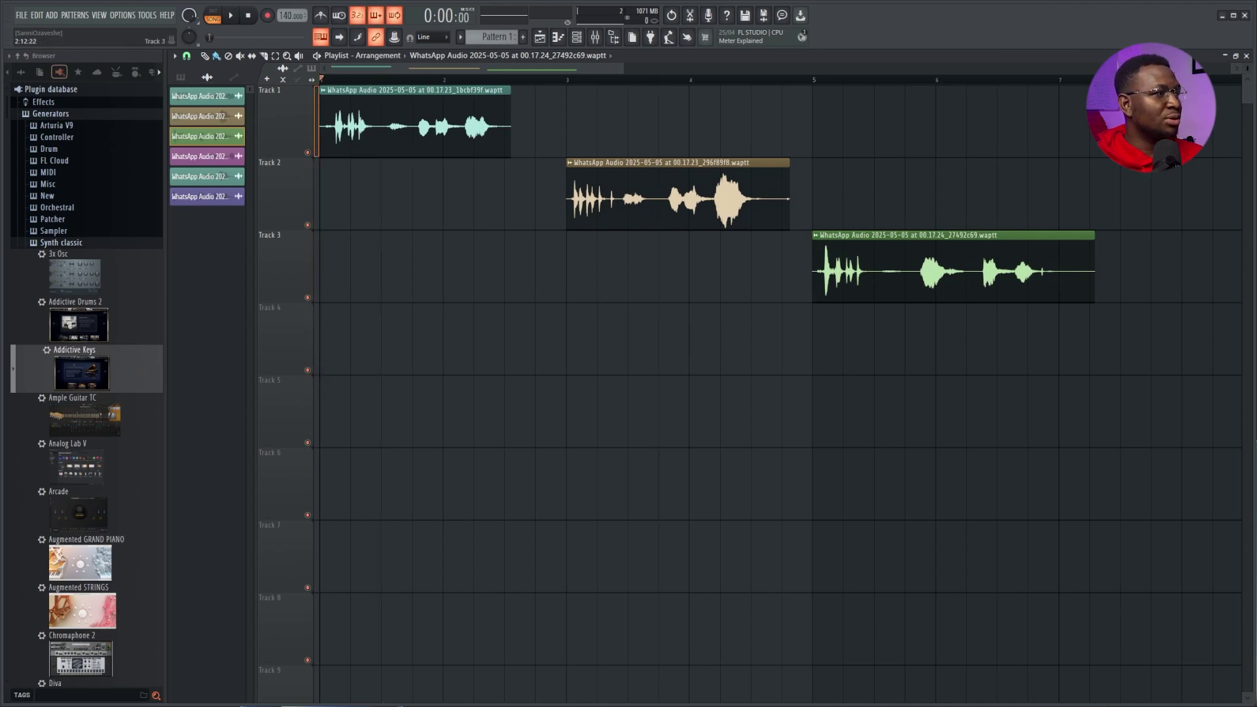
{"action": "key", "text": "space"}
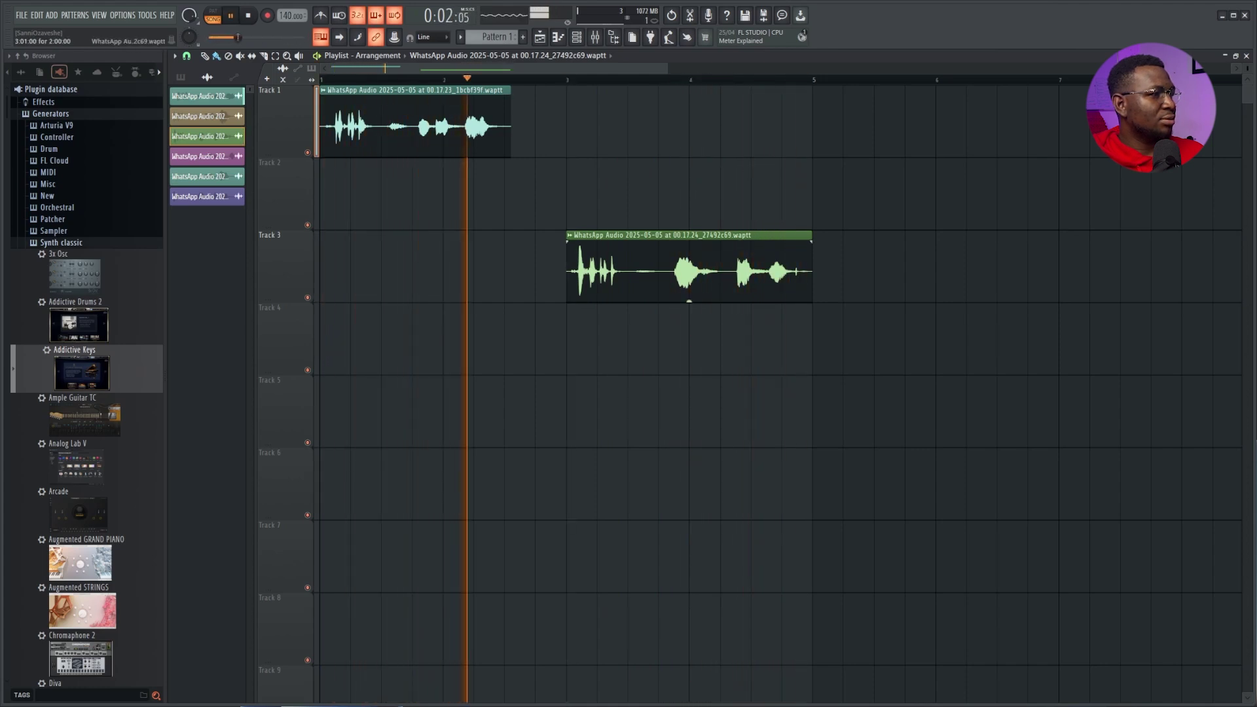
{"action": "key", "text": "space"}
Delete the green WhatsApp clip from Track 3 and audition the remaining clip on Track 1
{"action": "right_click", "coordinate": [689, 271]}
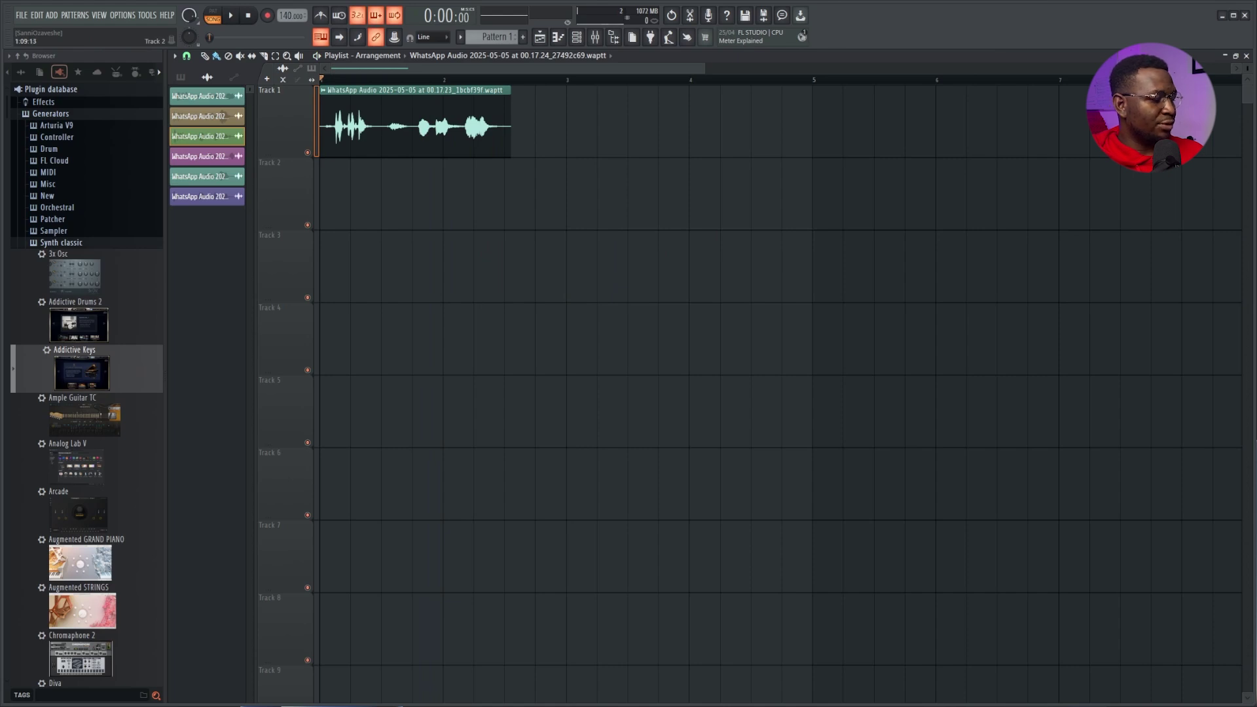
{"action": "scroll", "coordinate": [386, 193], "scroll_direction": "up", "scroll_amount": 2}
{"action": "scroll", "coordinate": [498, 124], "scroll_direction": "up", "scroll_amount": 1}
{"action": "key", "text": "space"}
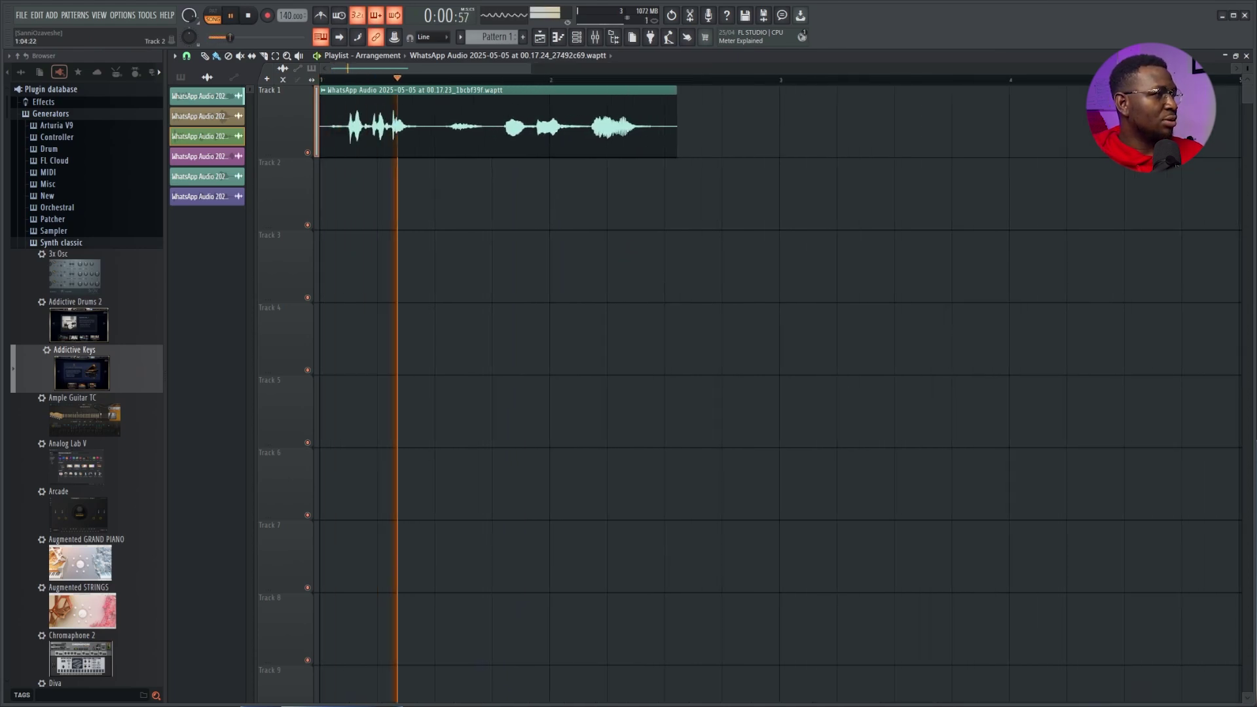
{"action": "key", "text": "space"}
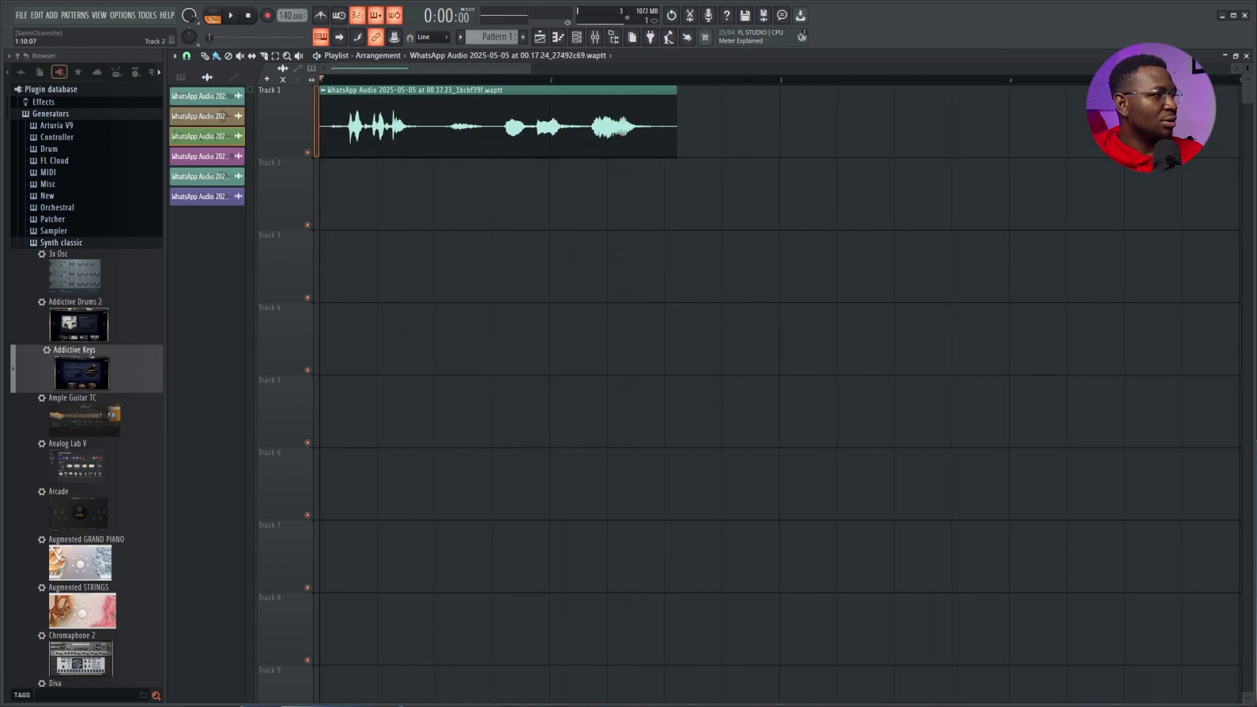
Slice the Track 1 clip into sections, deleting the silent opening and muting the quiet middle slice
{"action": "left_click_drag", "start_coordinate": [444, 233], "coordinate": [424, 231]}
{"action": "left_click_drag", "start_coordinate": [503, 92], "coordinate": [503, 233]}
{"action": "left_click_drag", "start_coordinate": [360, 223], "coordinate": [346, 129]}
{"action": "right_click", "coordinate": [333, 128]}
{"action": "right_click", "coordinate": [465, 124], "text": "alt"}
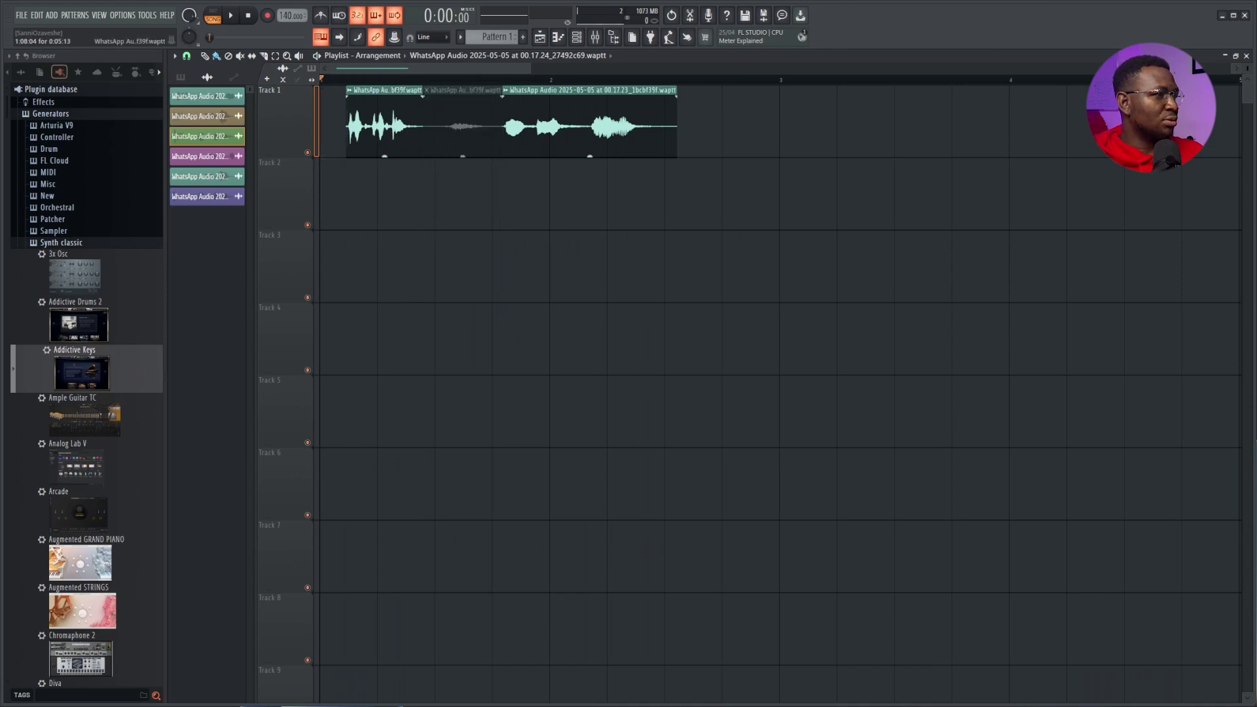
Add fade-outs to the first and last slices on Track 1, checking them with playback
{"action": "key", "text": "space"}
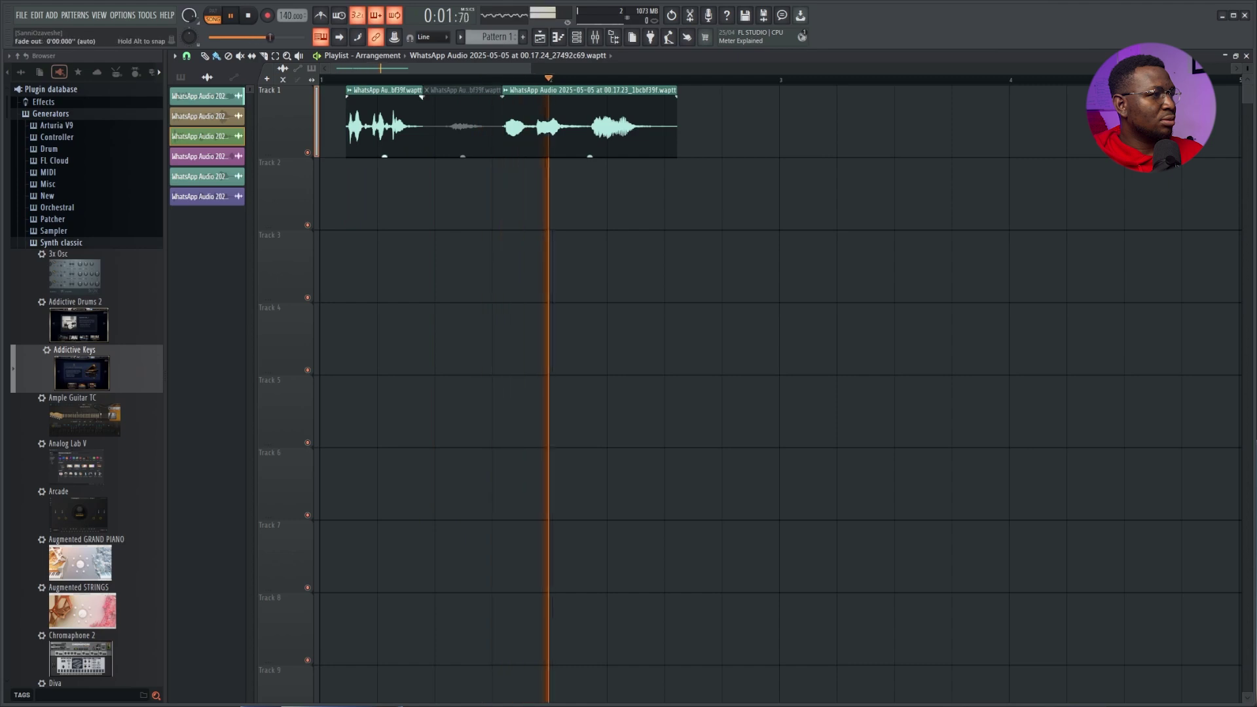
{"action": "key", "text": "space"}
{"action": "key", "text": "space"}
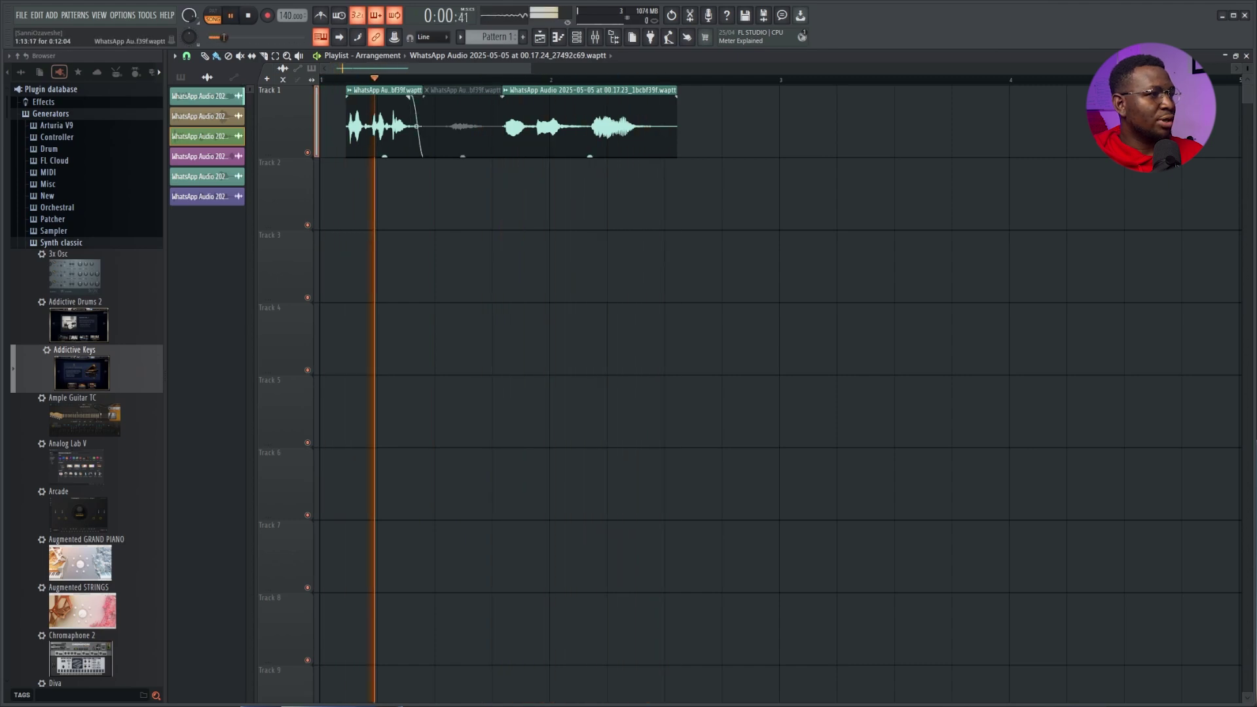
{"action": "key", "text": "space"}
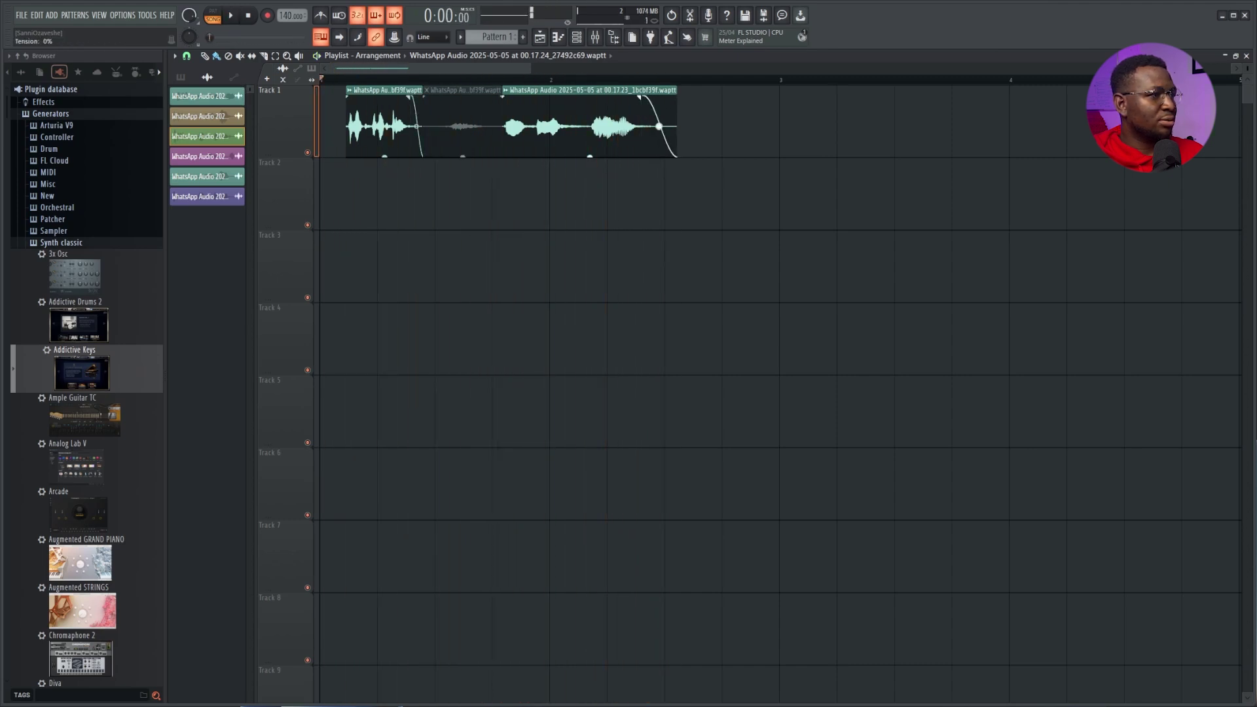
{"action": "left_click_drag", "start_coordinate": [659, 131], "coordinate": [622, 98]}
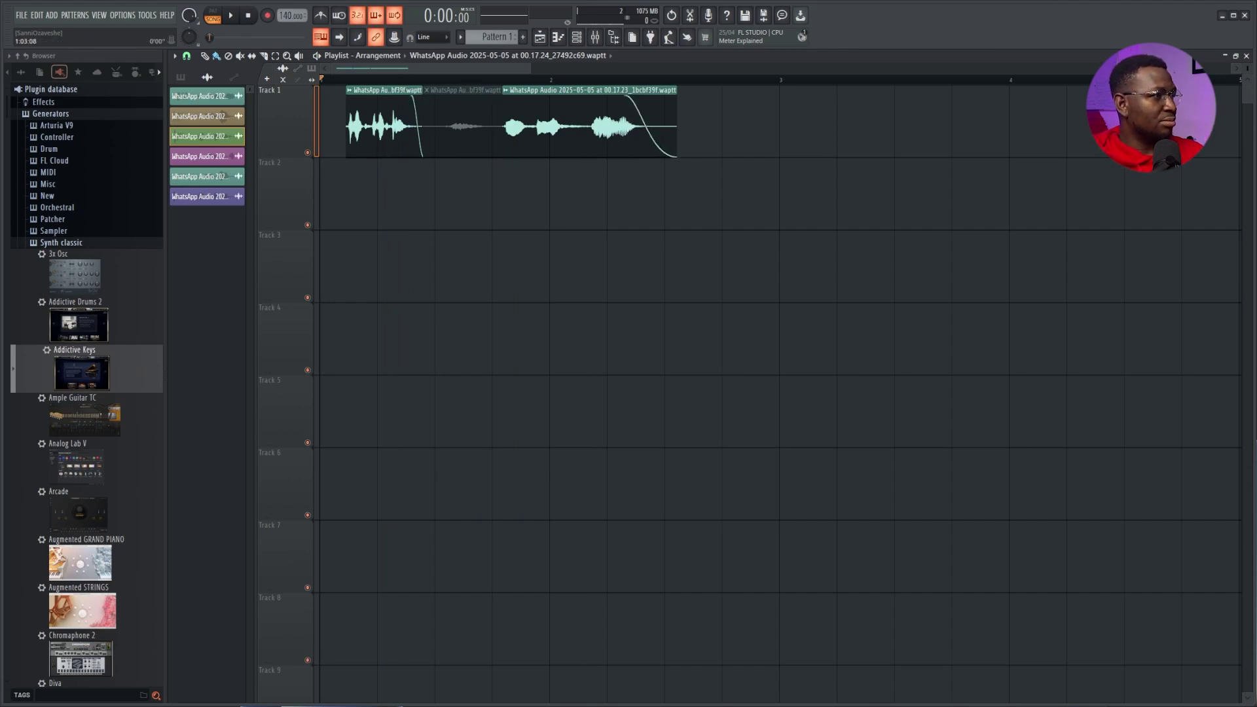
{"action": "key", "text": "space"}
{"action": "key", "text": "space"}
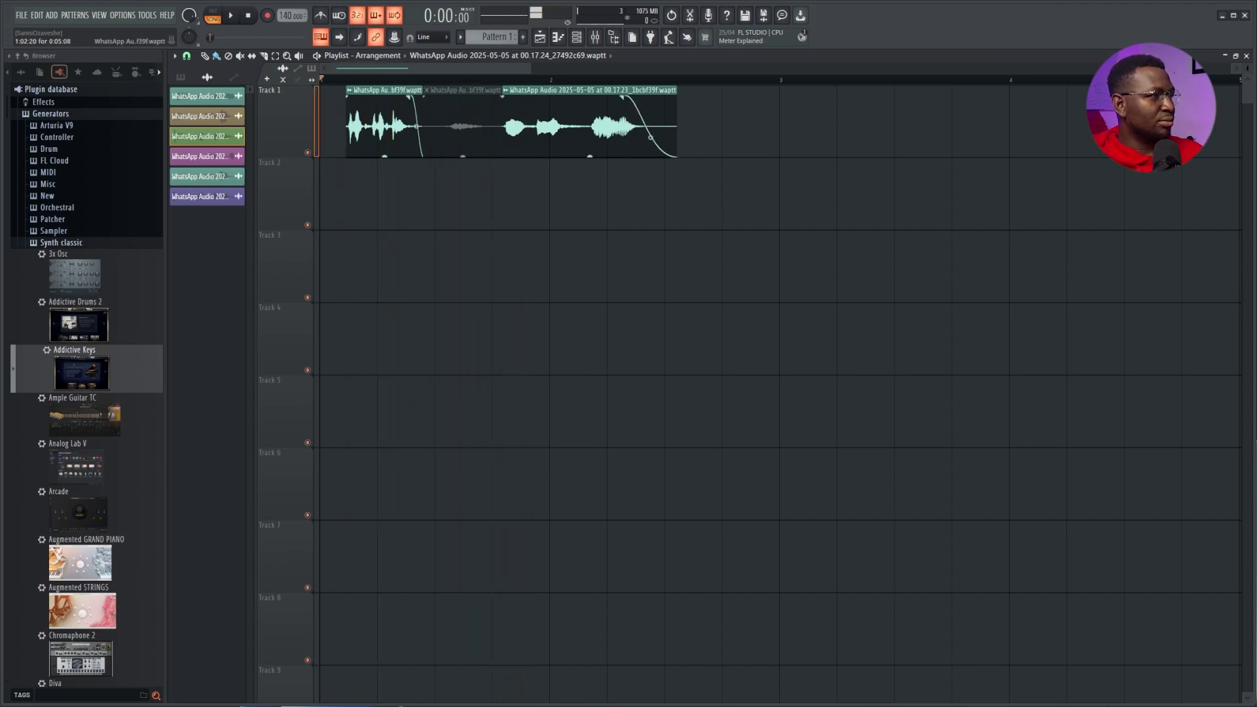
Lengthen the fade-out at the end of the first slice on Track 1 and play the result
{"action": "key", "text": "space"}
{"action": "scroll", "coordinate": [377, 124], "scroll_direction": "up", "scroll_amount": 3}
{"action": "key", "text": "space"}
{"action": "key", "text": "space"}
{"action": "left_click_drag", "start_coordinate": [491, 98], "coordinate": [461, 98]}
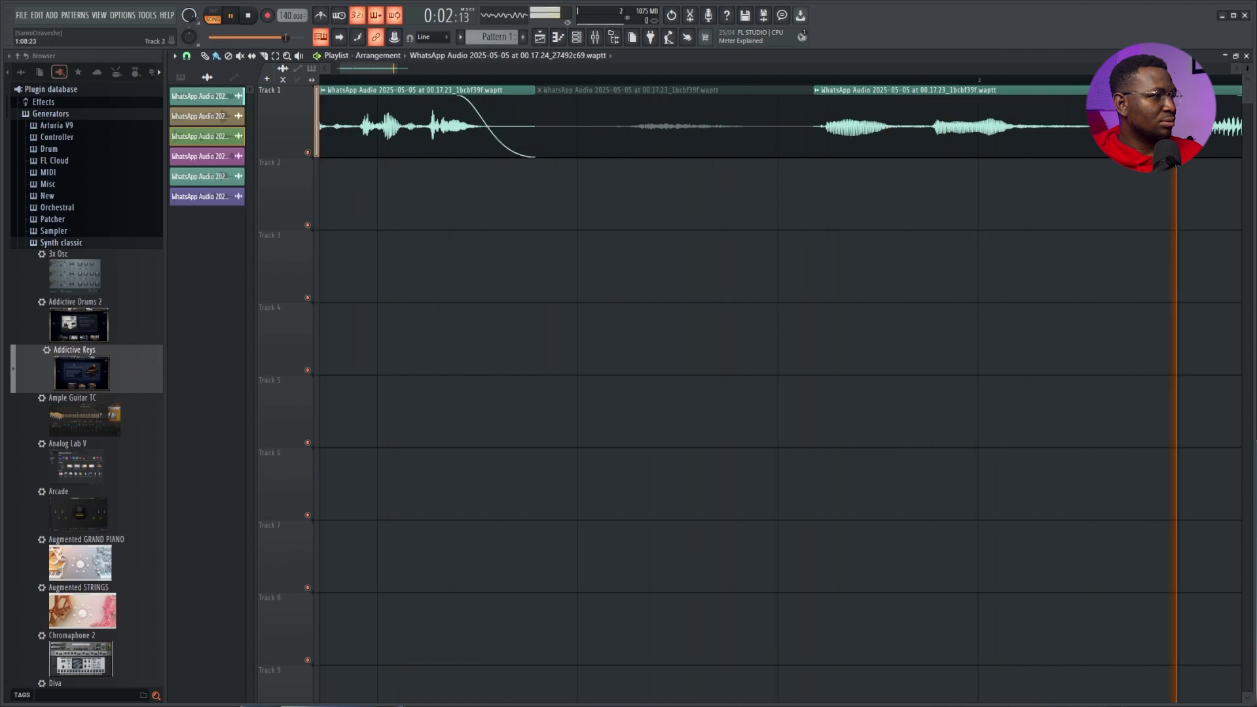
{"action": "scroll", "coordinate": [419, 125], "scroll_direction": "down", "scroll_amount": 3}
{"action": "key", "text": "space"}
Open the mixer and route the Track 1 audio clip's channel to mixer Insert 1
{"action": "left_click", "coordinate": [595, 37]}
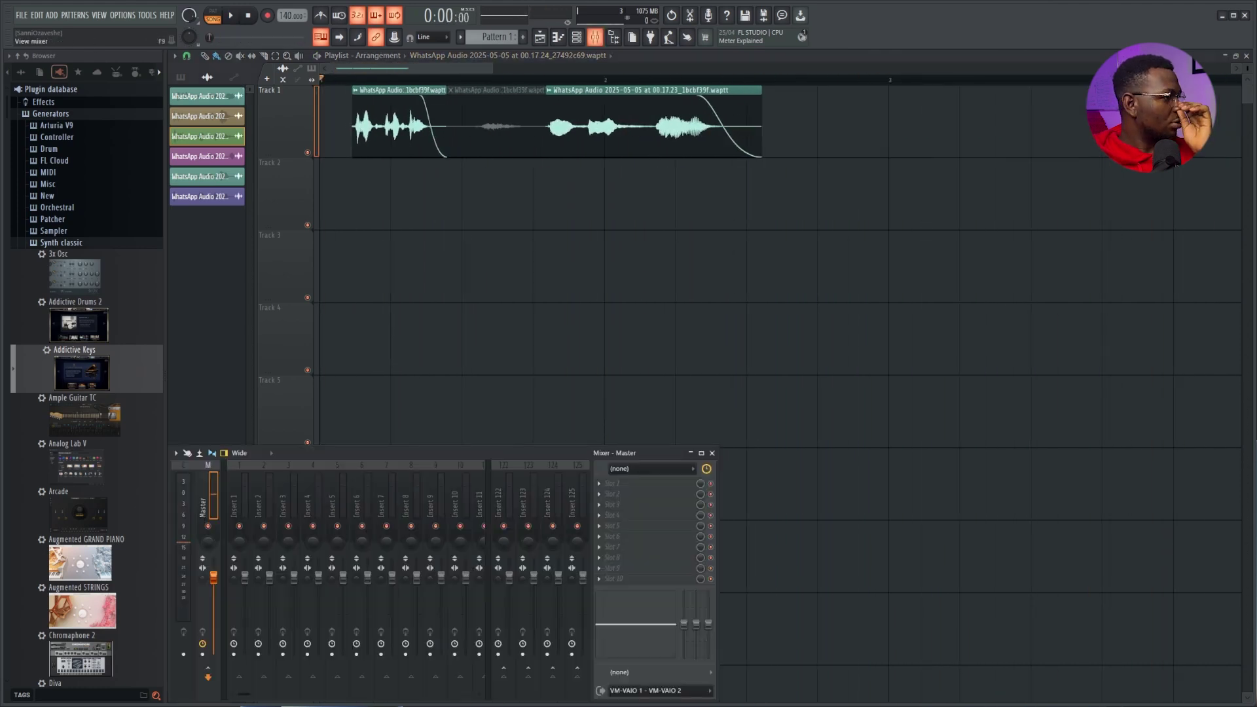
{"action": "left_click_drag", "start_coordinate": [313, 452], "coordinate": [473, 404]}
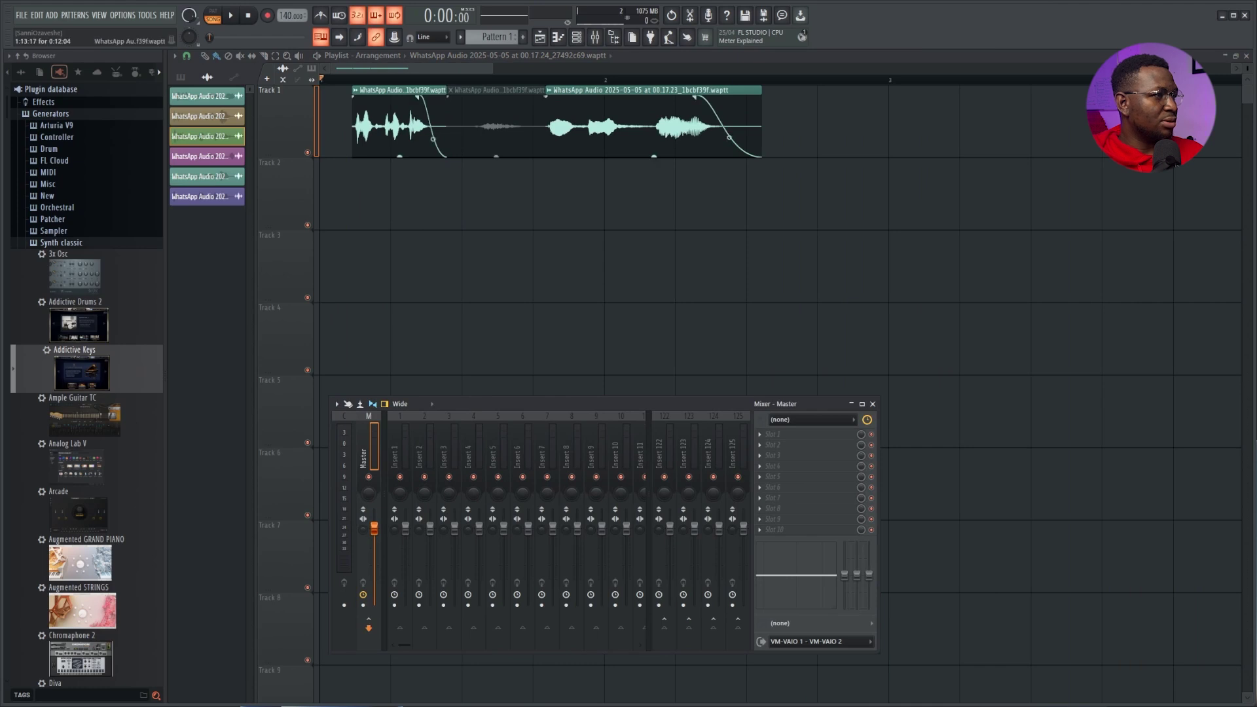
{"action": "double_click", "coordinate": [589, 124]}
{"action": "key", "text": "ctrl+l"}
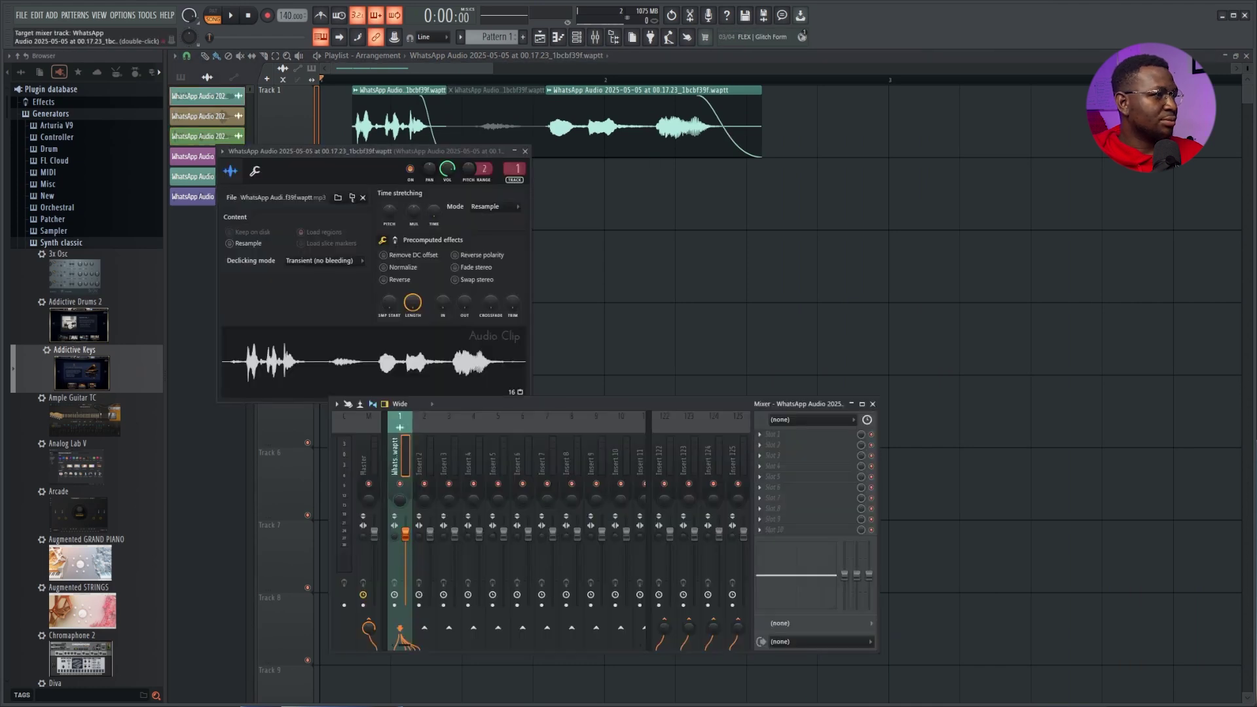
Rename mixer Insert 1 as "This is Soft"
{"action": "key", "text": "F2"}
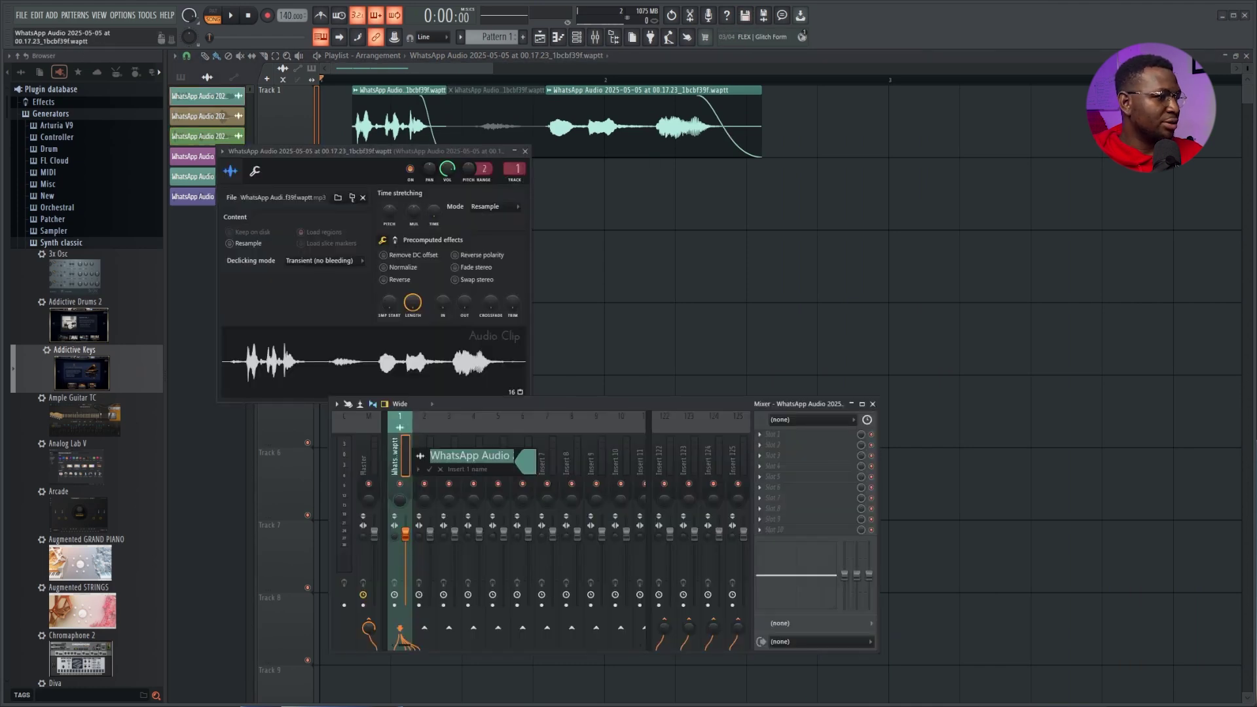
{"action": "type", "text": "This is So"}
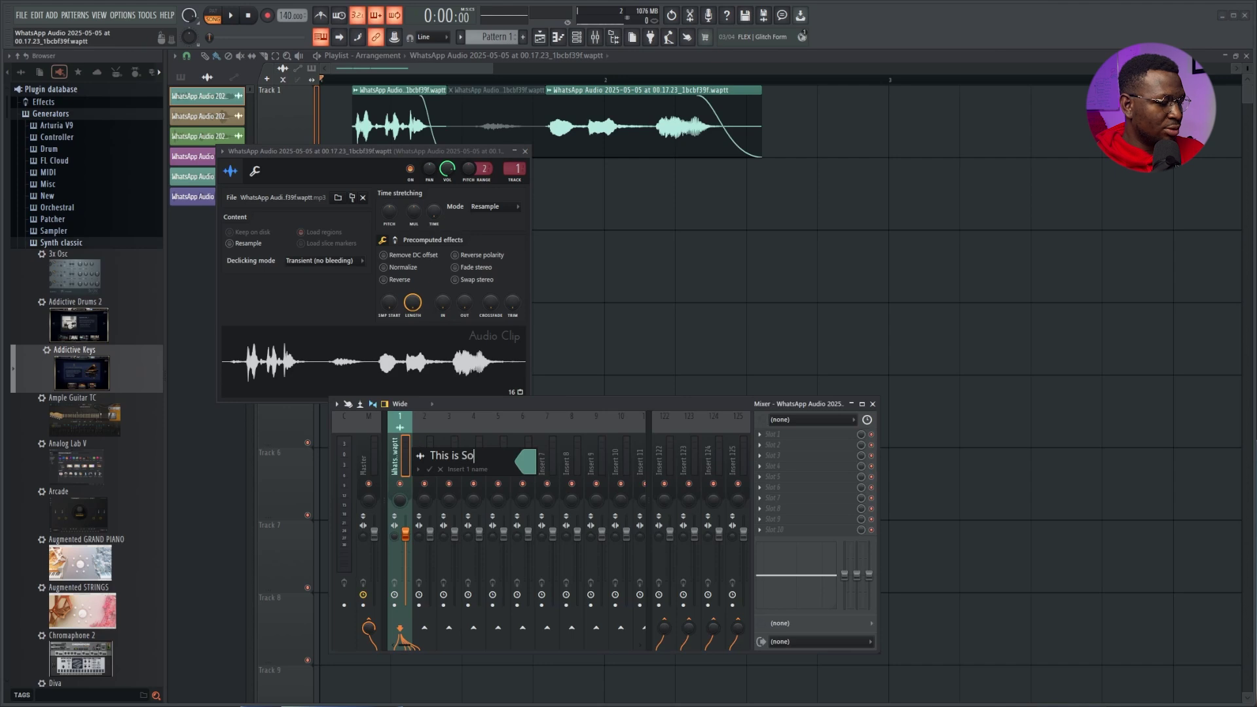
{"action": "type", "text": "ft"}
{"action": "key", "text": "Return"}
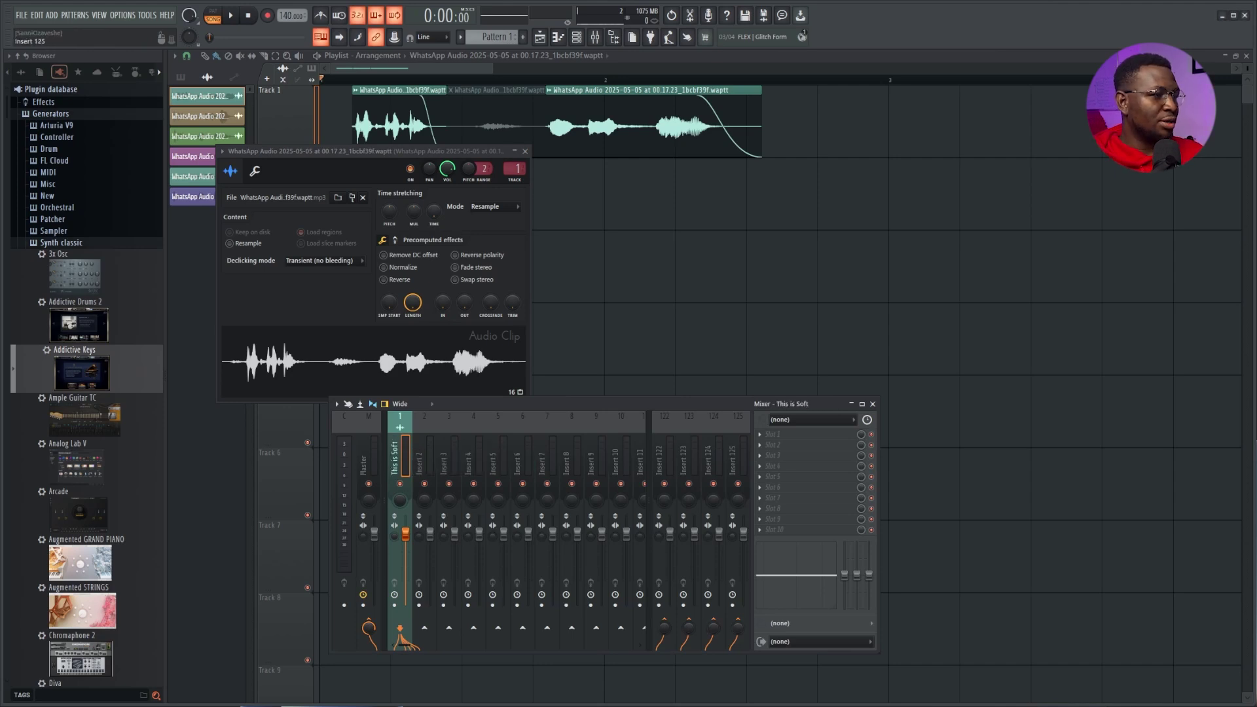
Load the saved "Tag 2" mixer track state with its vocal effects chain onto the "This is Soft" insert
{"action": "left_click_drag", "start_coordinate": [589, 404], "coordinate": [632, 367]}
{"action": "right_click", "coordinate": [455, 376]}
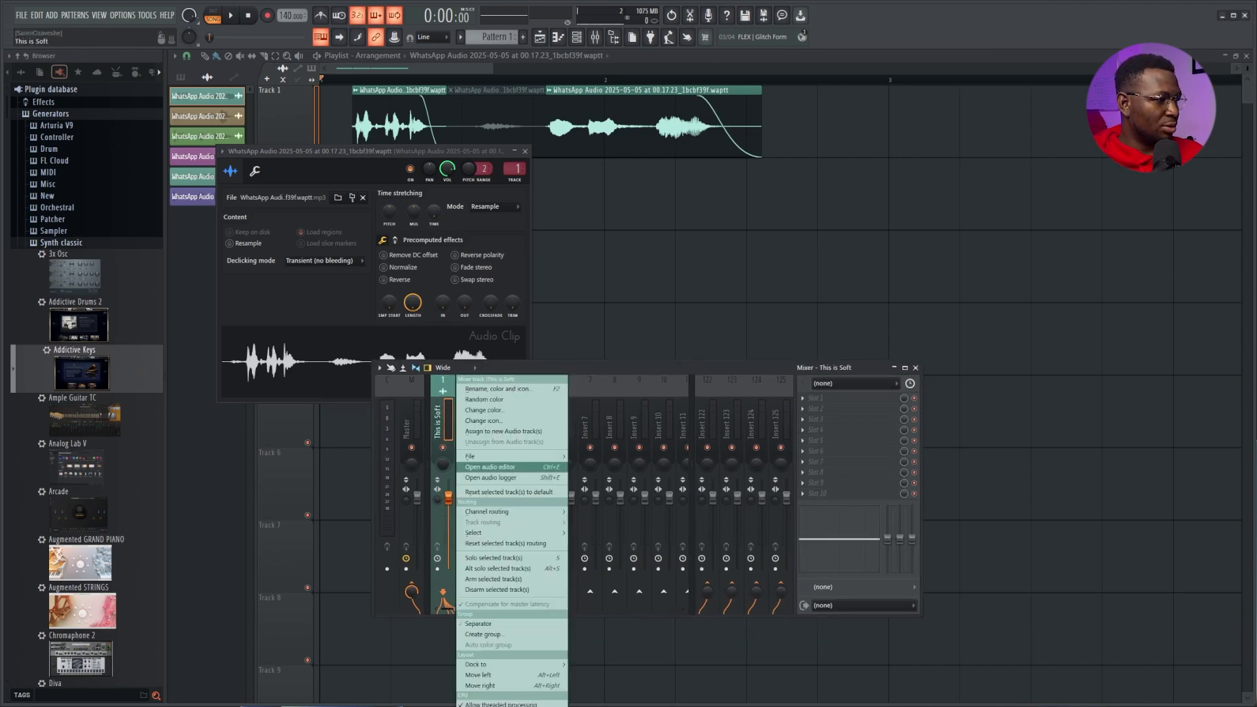
{"action": "mouse_move", "coordinate": [498, 457]}
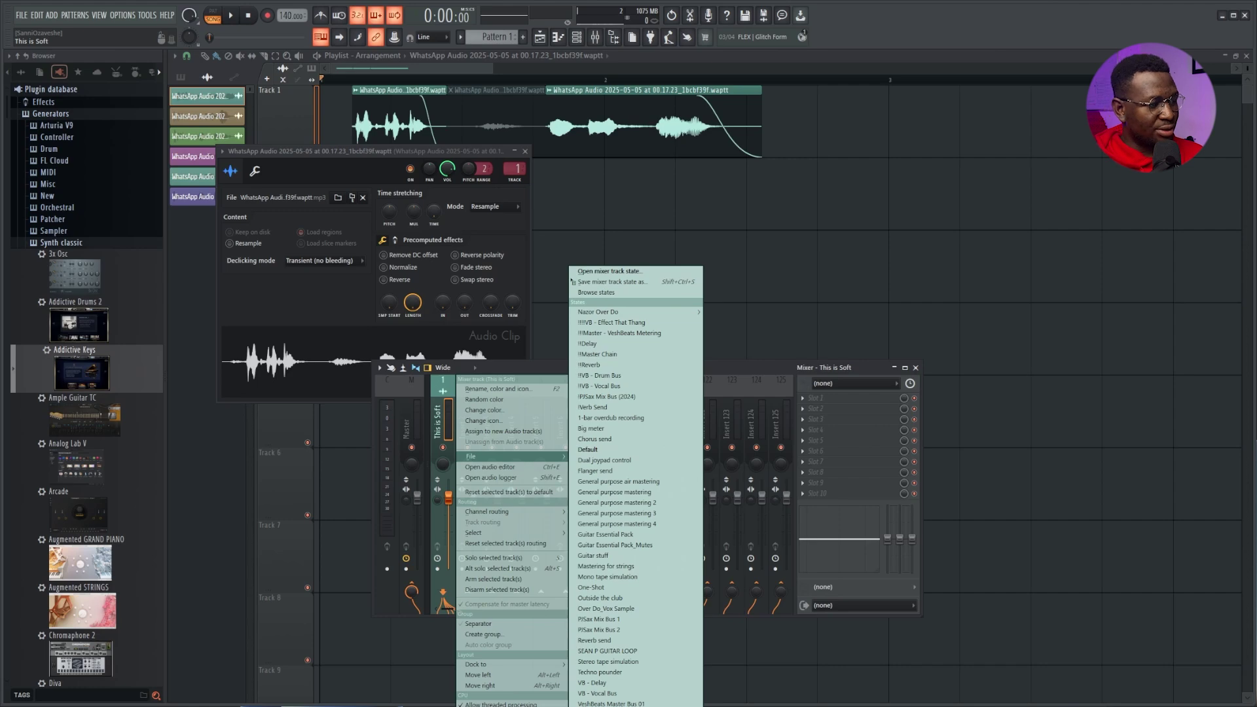
{"action": "key", "text": "Return"}
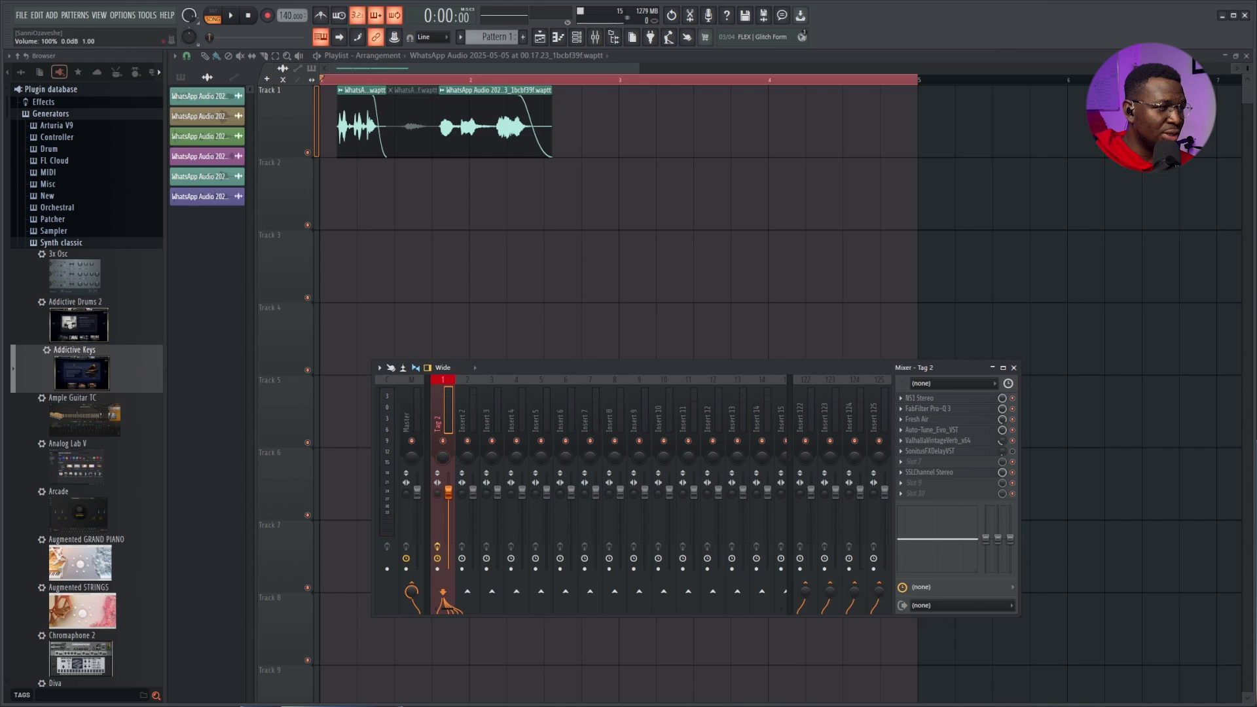
Review the Tag 2 insert's NS1, FabFilter Pro-Q 3, Fresh Air and Auto-Tune Evo settings, and close Auto-Tune Evo
{"action": "right_click", "coordinate": [447, 606]}
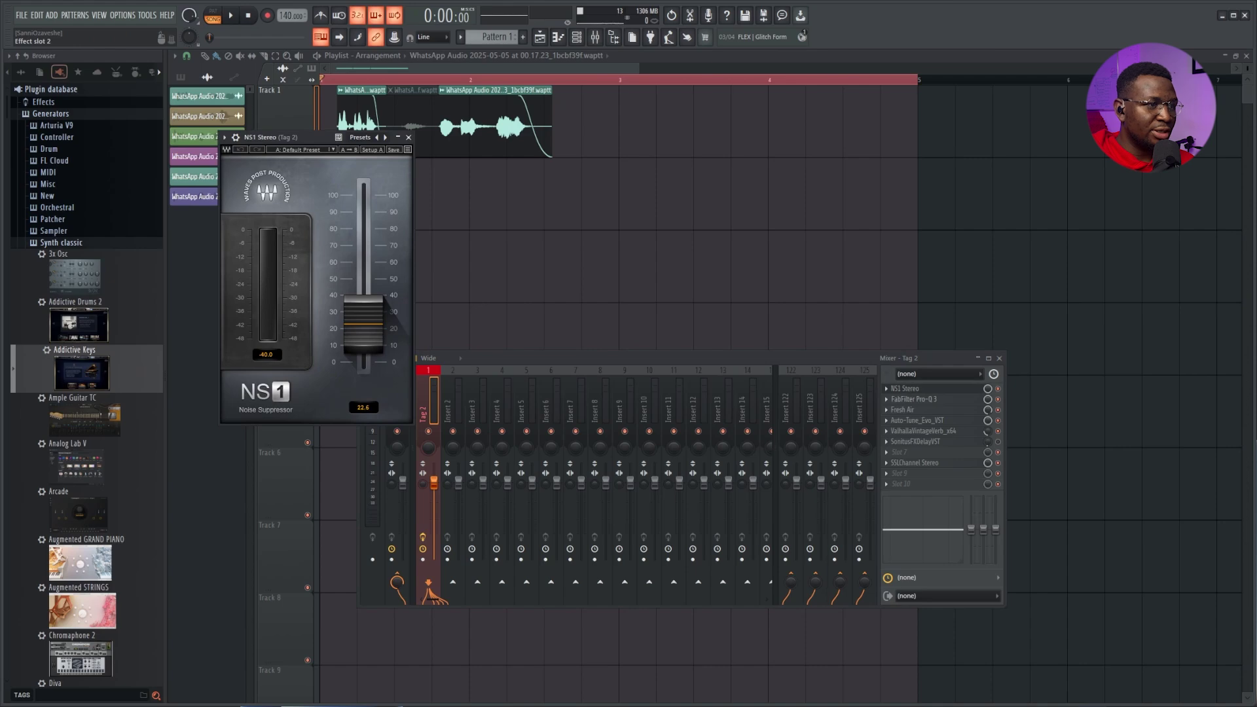
{"action": "left_click", "coordinate": [923, 398]}
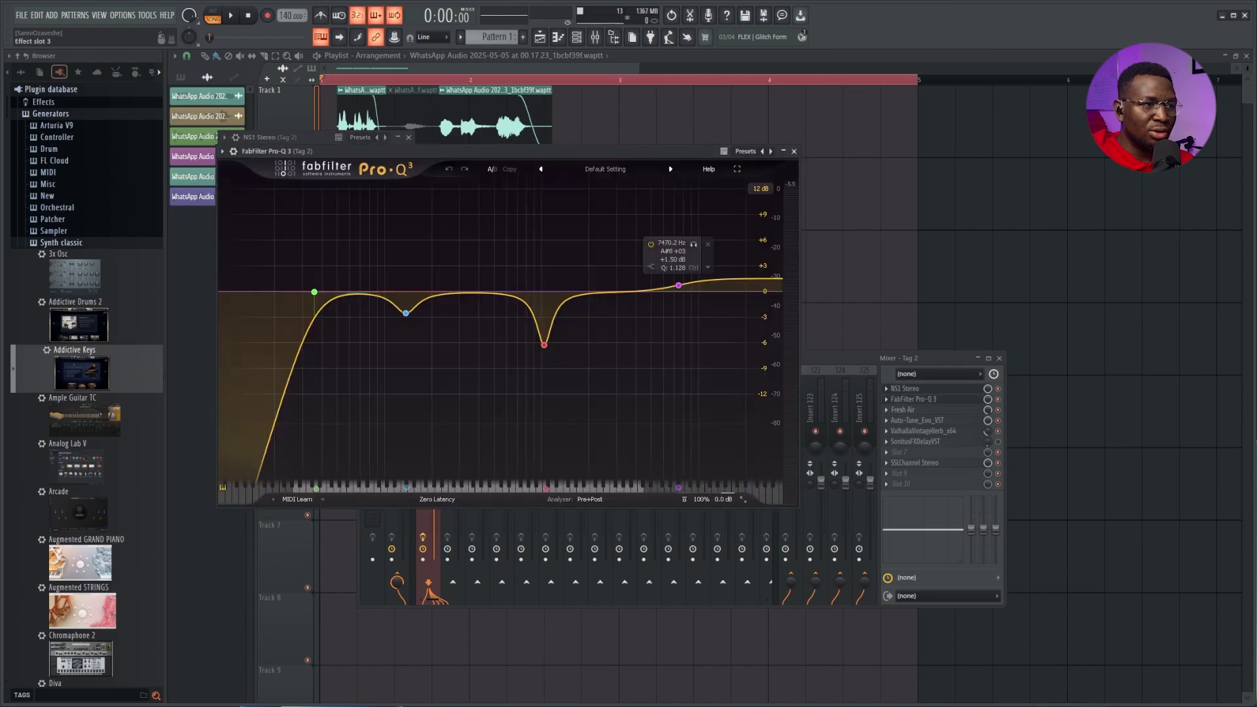
{"action": "left_click", "coordinate": [907, 409]}
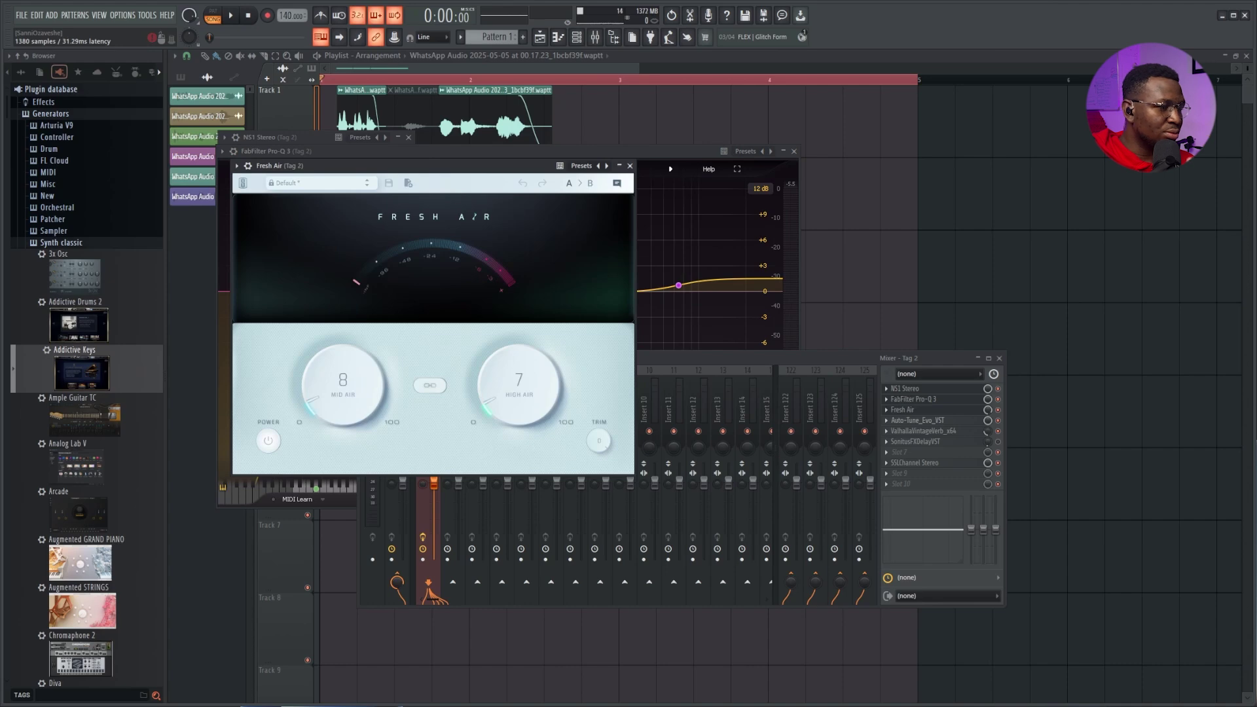
{"action": "left_click", "coordinate": [927, 420]}
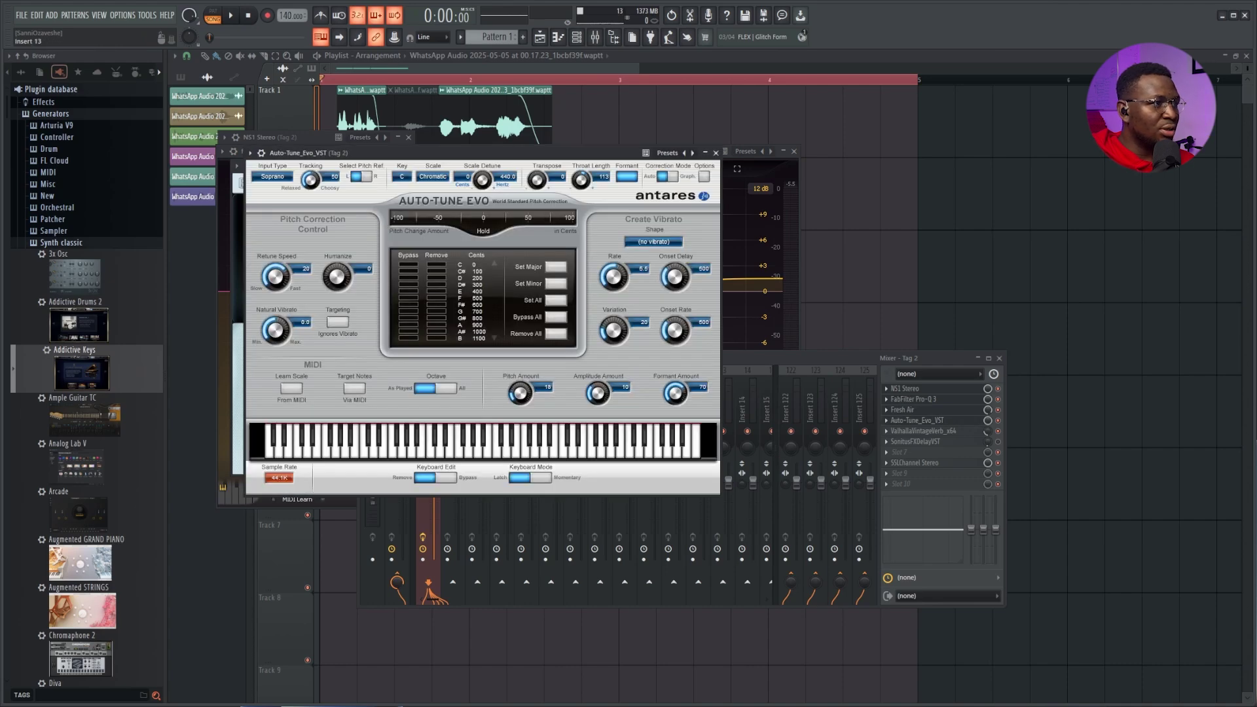
{"action": "left_click_drag", "start_coordinate": [483, 152], "coordinate": [700, 145]}
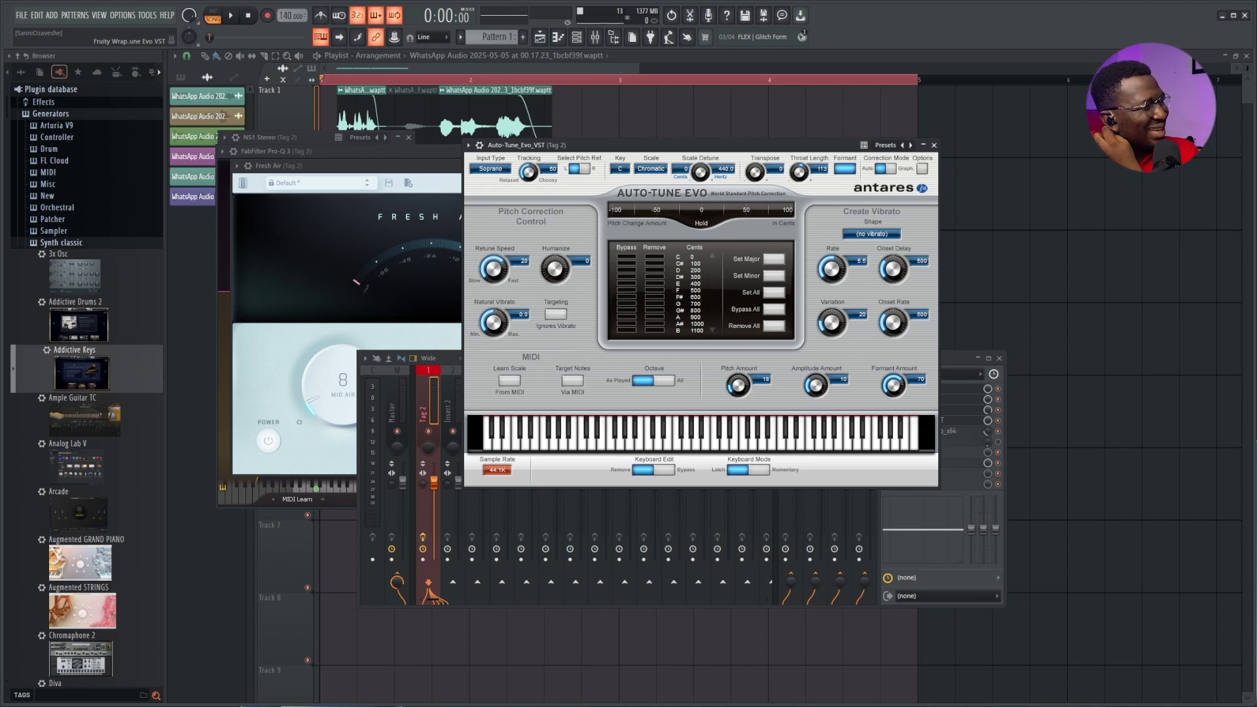
{"action": "left_click_drag", "start_coordinate": [701, 145], "coordinate": [730, 143]}
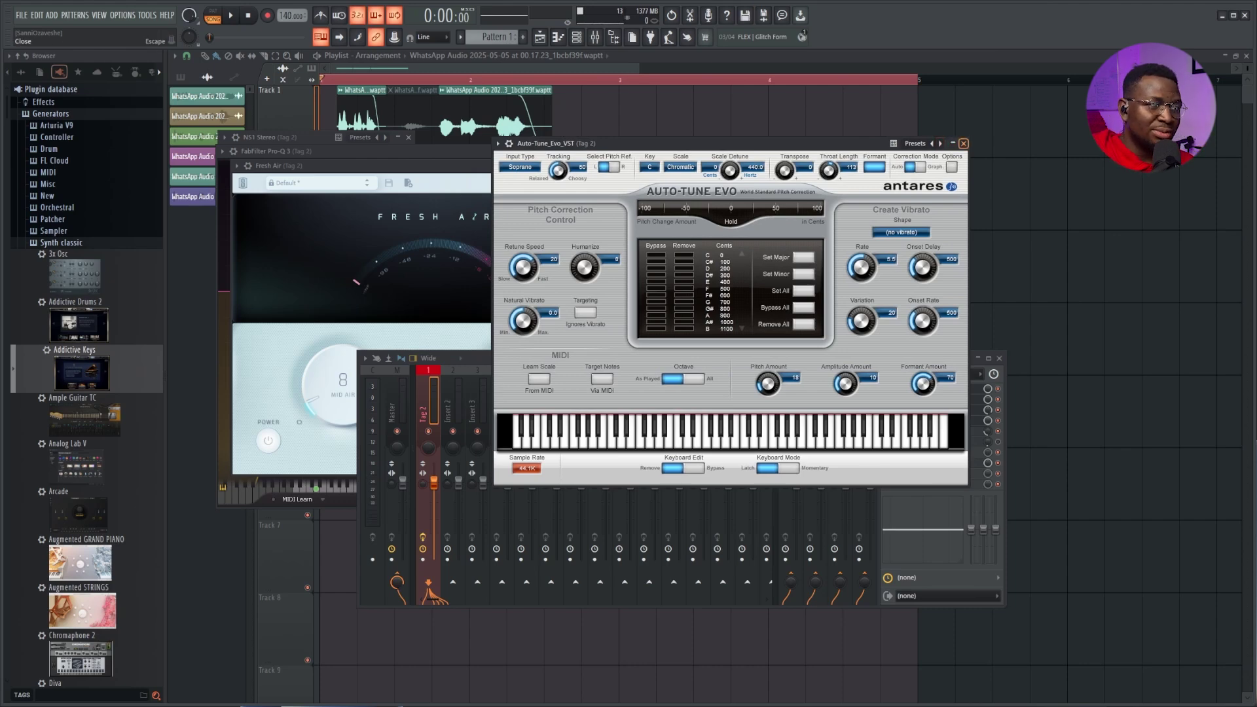
{"action": "left_click", "coordinate": [963, 143]}
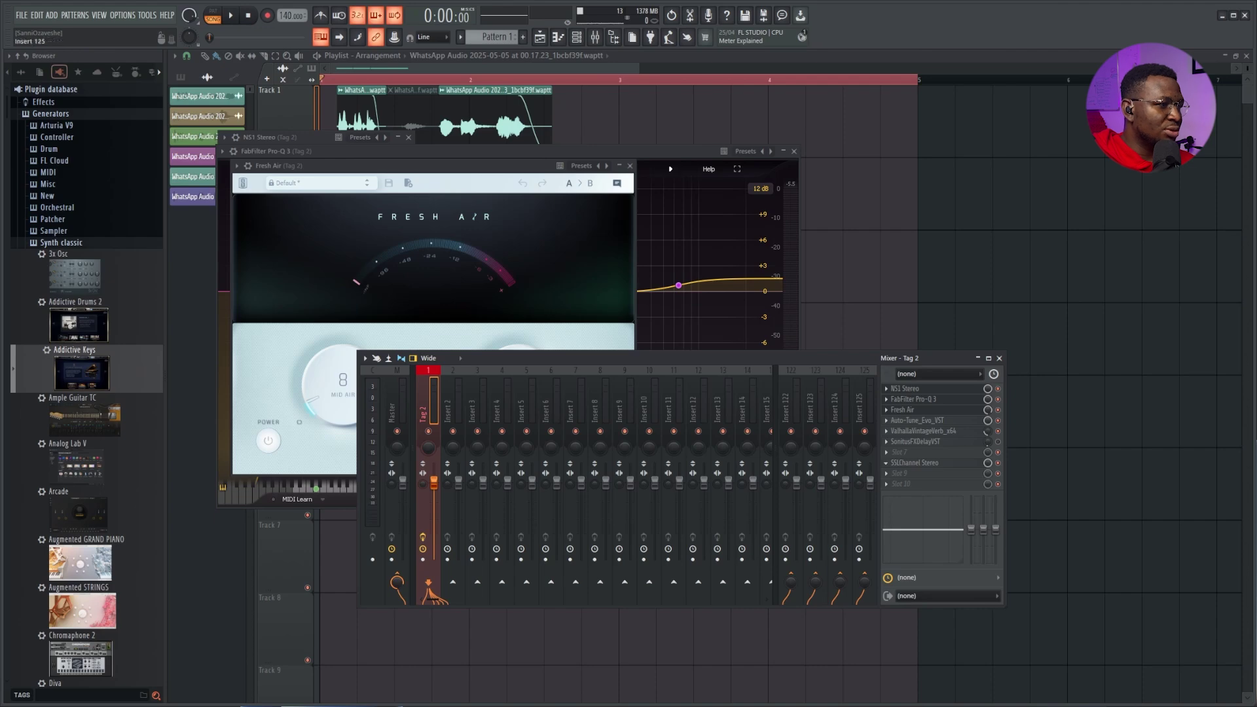
Route the Track 1 audio clip's channel to mixer Insert 2 and play the unprocessed recording
{"action": "key", "text": "F9"}
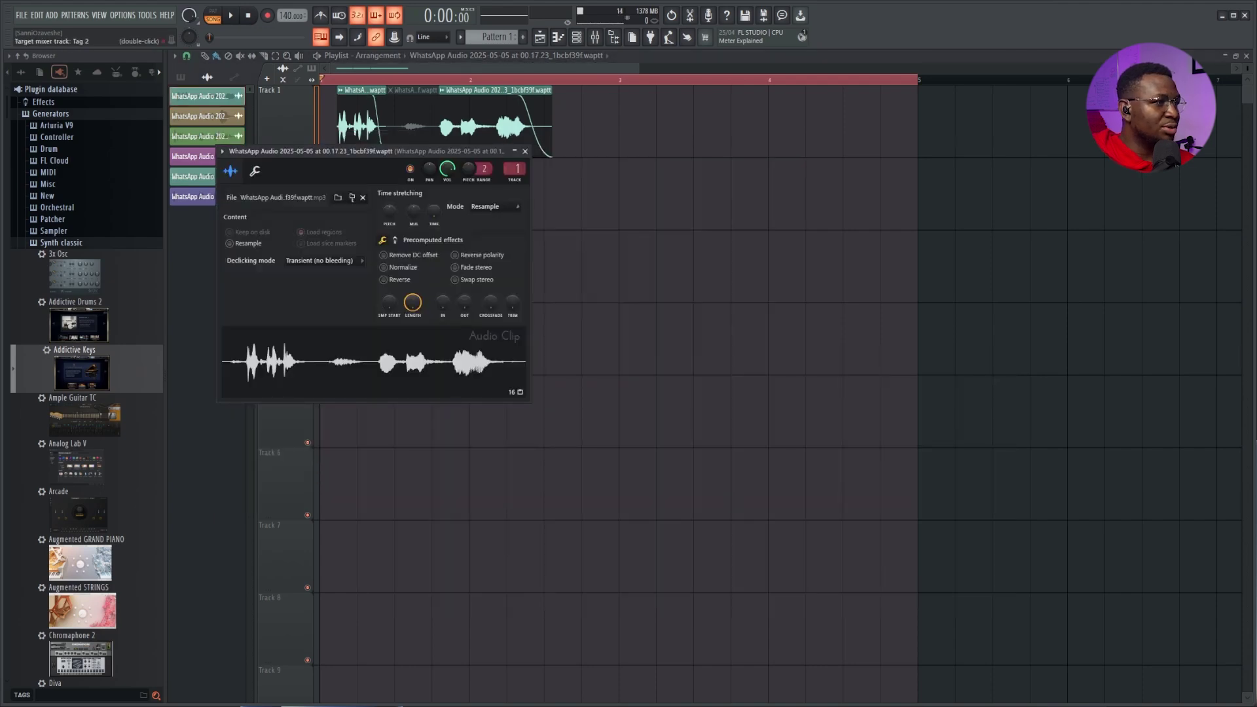
{"action": "key", "text": "Escape"}
{"action": "double_click", "coordinate": [485, 124]}
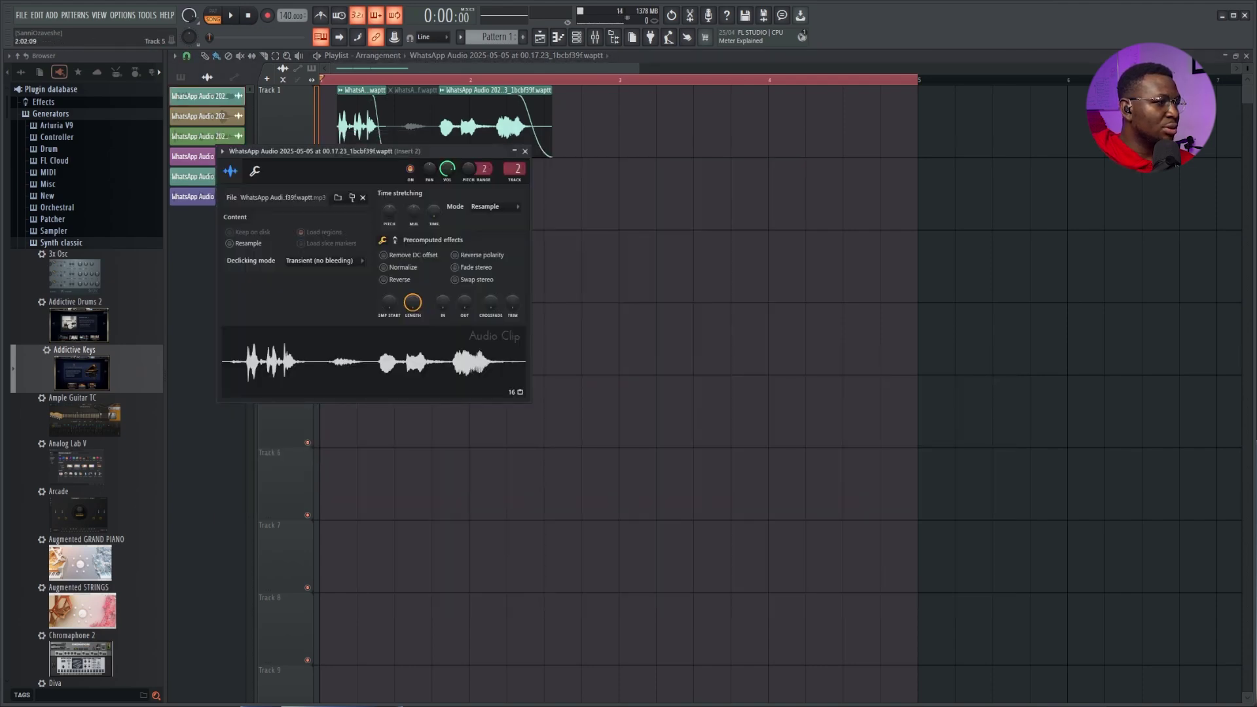
{"action": "key", "text": "Escape"}
{"action": "key", "text": "space"}
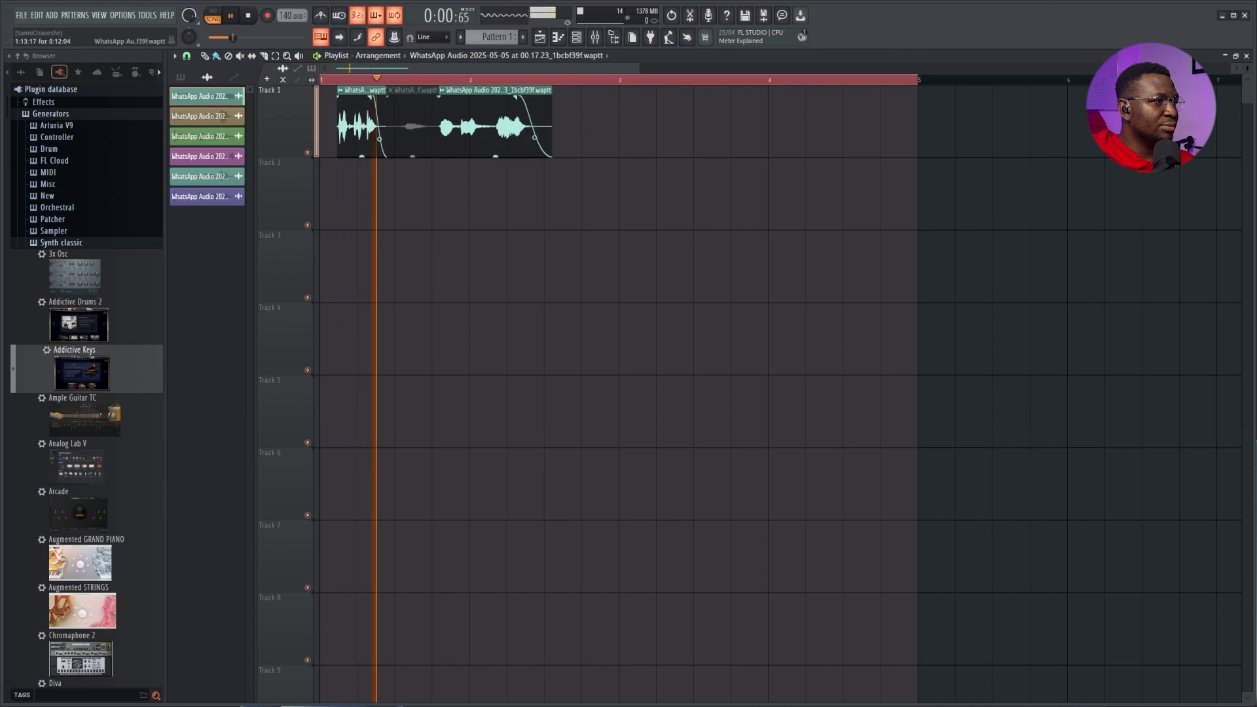
{"action": "key", "text": "space"}
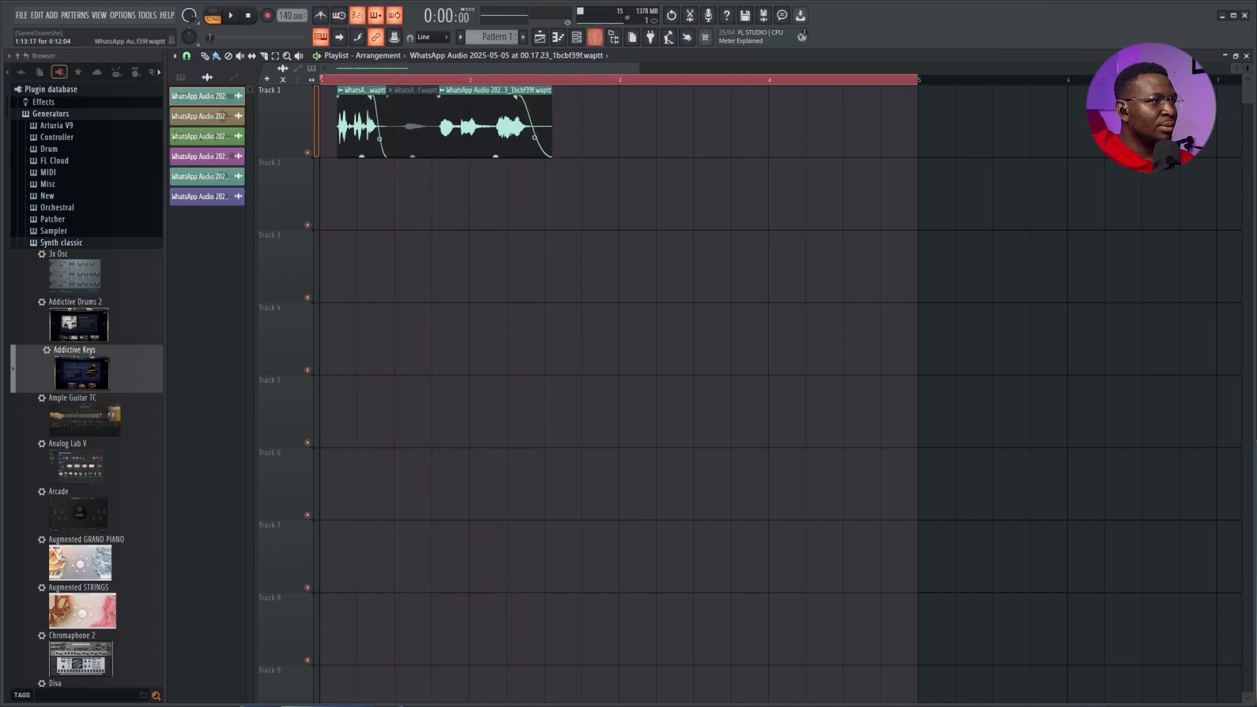
Load Fruity Parametric EQ 2 into the first effect slot of mixer Insert 2
{"action": "key", "text": "F9"}
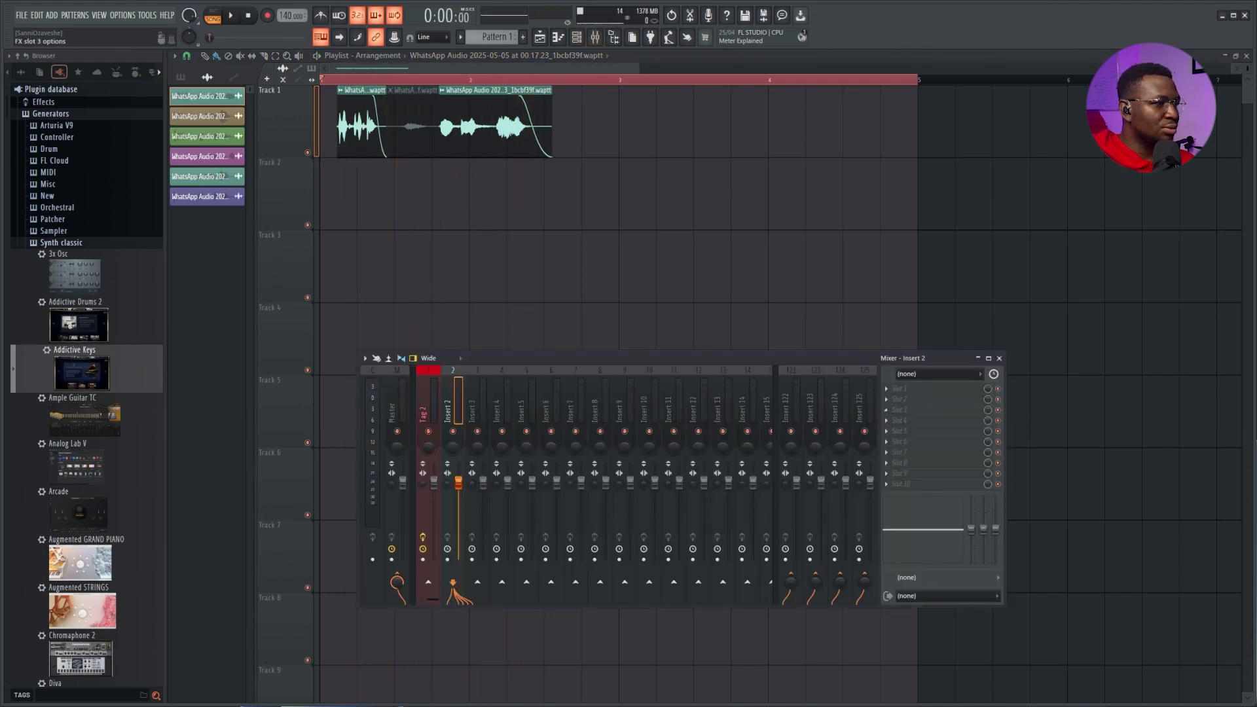
{"action": "left_click", "coordinate": [899, 388]}
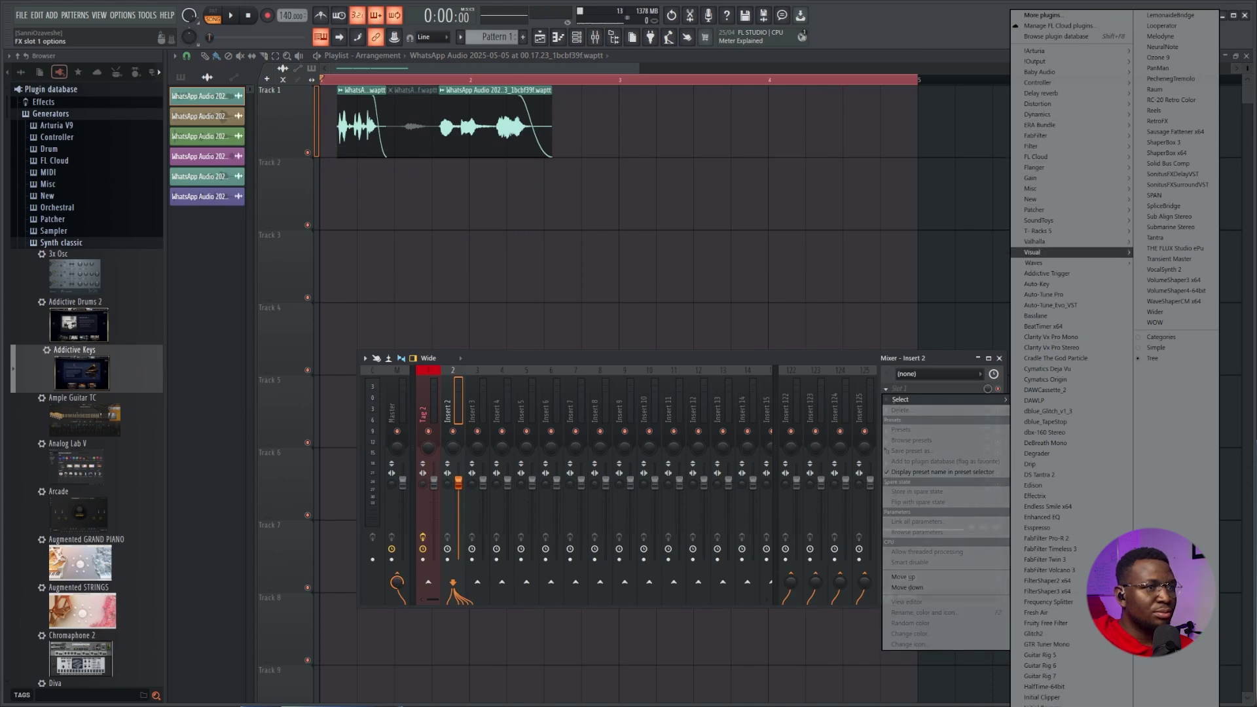
{"action": "mouse_move", "coordinate": [1048, 262]}
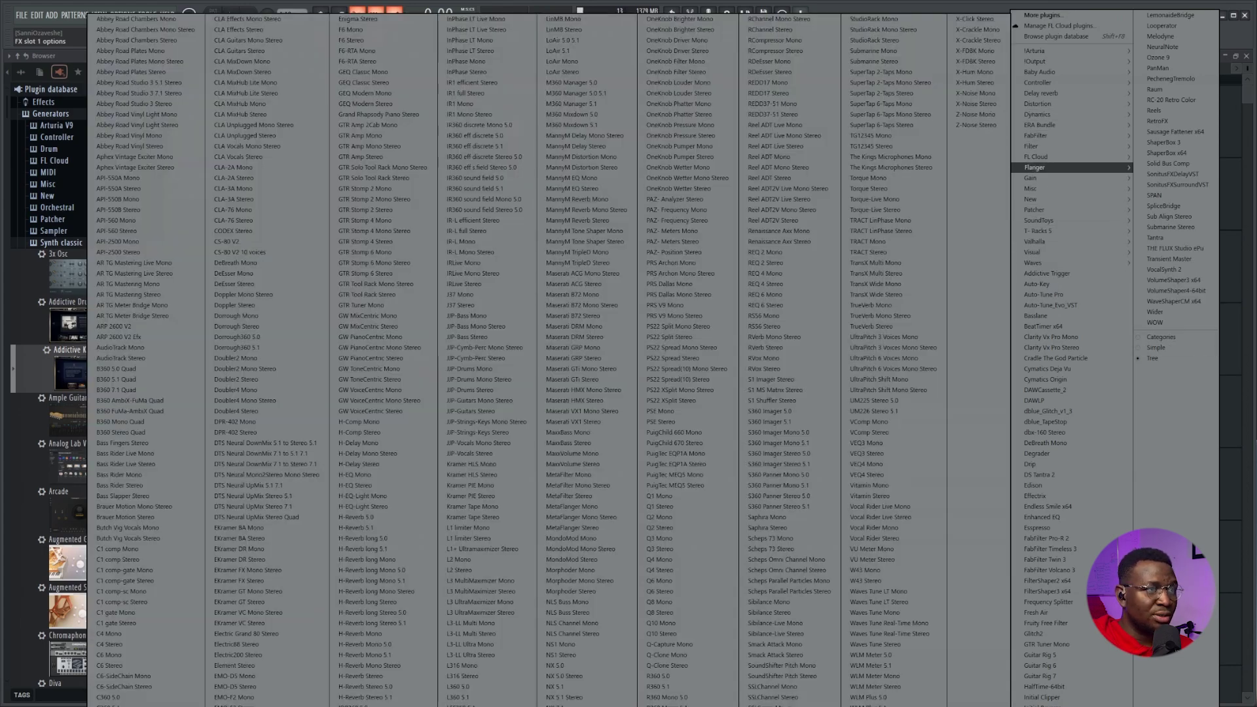
{"action": "mouse_move", "coordinate": [1042, 136]}
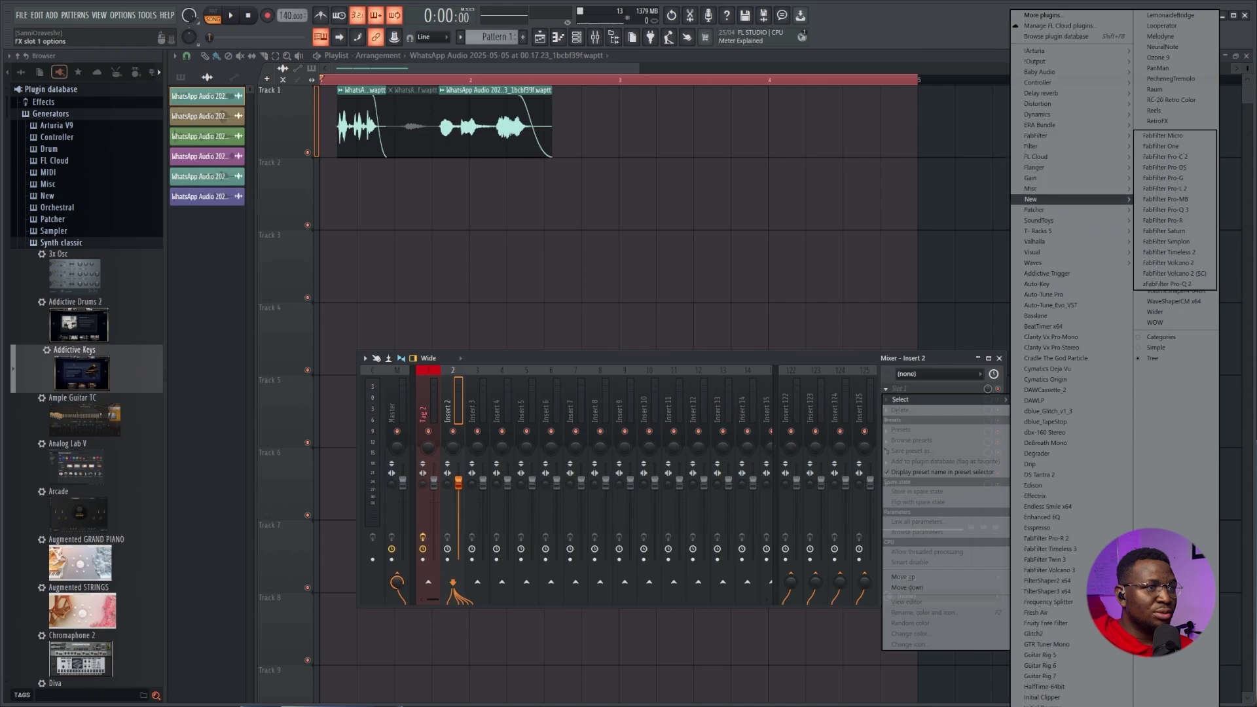
{"action": "mouse_move", "coordinate": [1042, 231]}
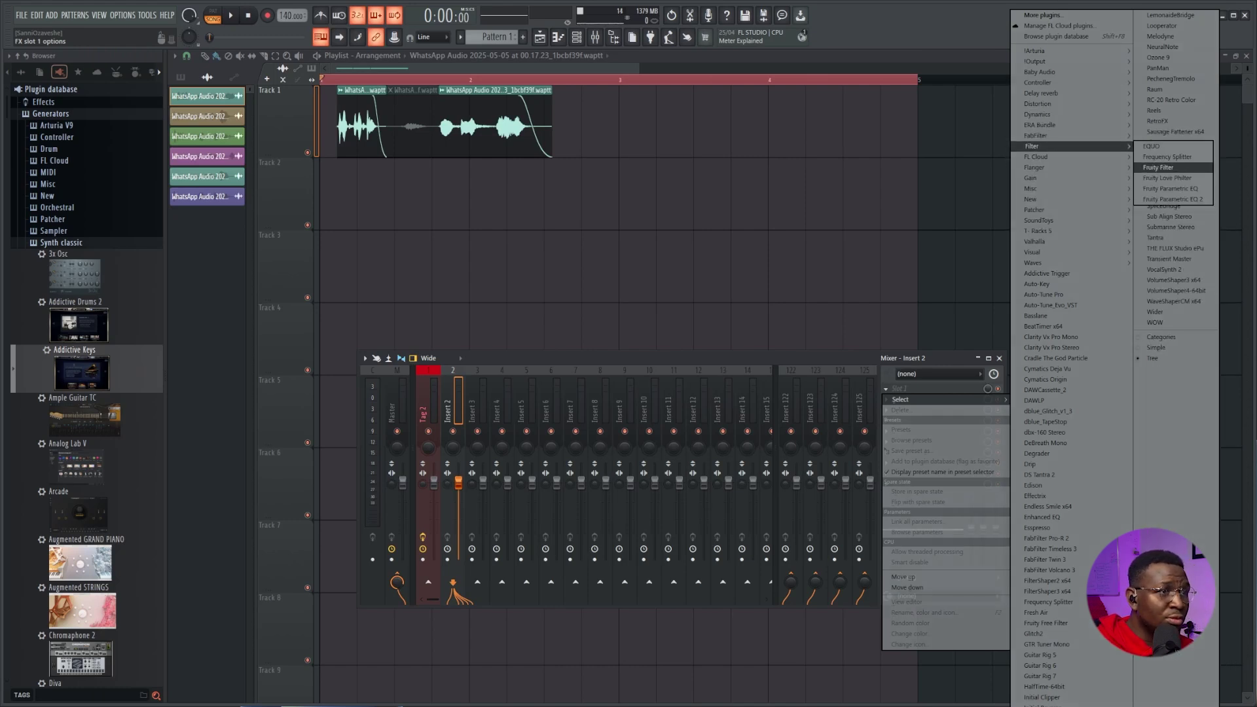
{"action": "left_click", "coordinate": [1172, 199]}
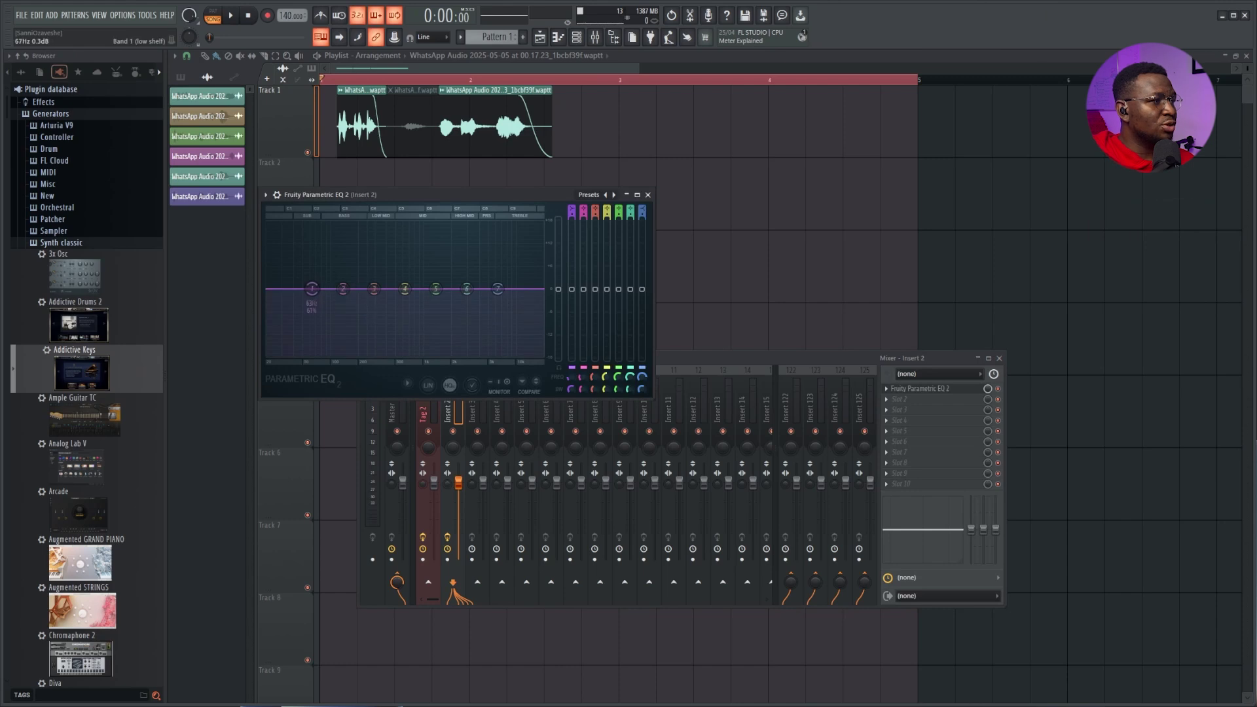
Set EQ band 1 to a high-pass filter of order Steep 8 and raise its cutoff slightly during playback
{"action": "mouse_move", "coordinate": [330, 318]}
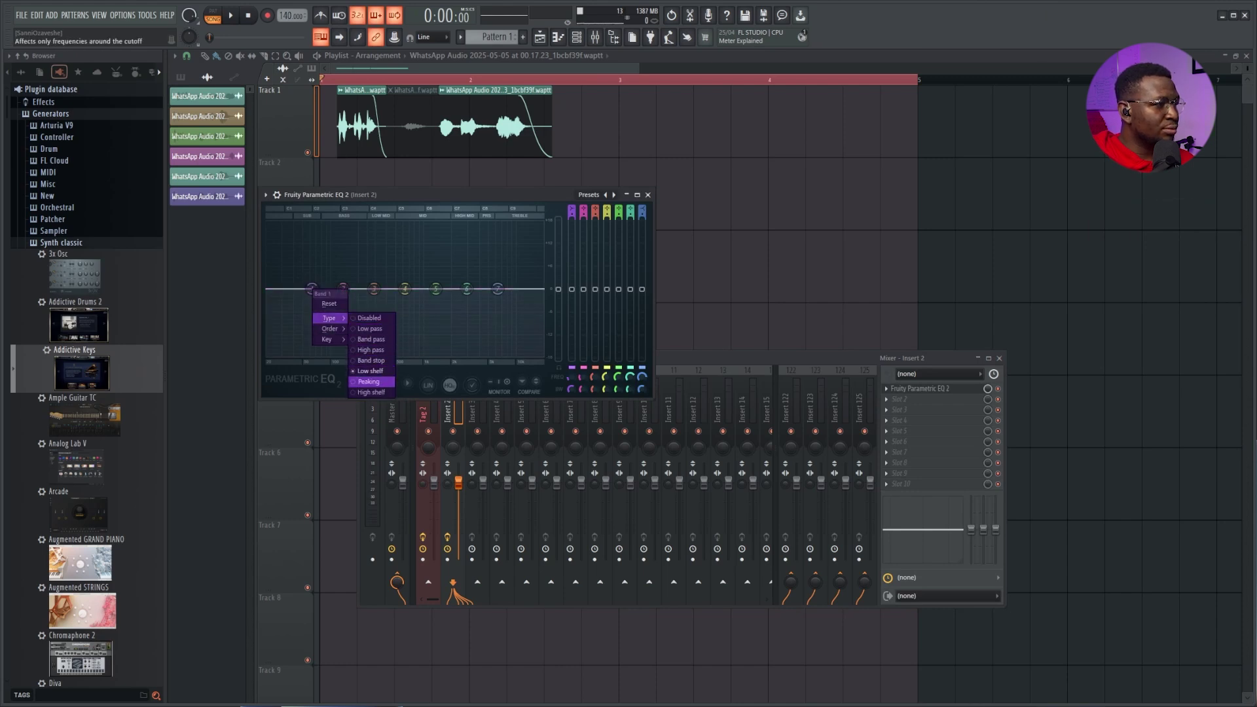
{"action": "left_click", "coordinate": [371, 350]}
{"action": "key", "text": "space"}
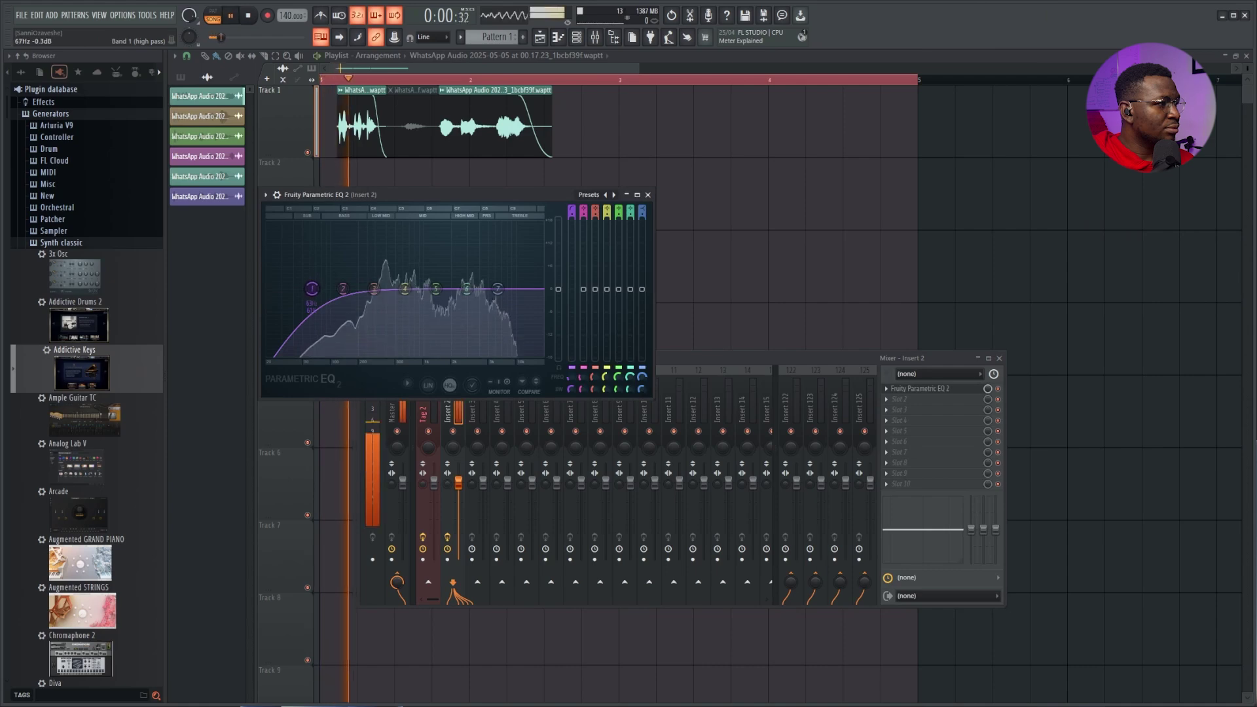
{"action": "right_click", "coordinate": [312, 289]}
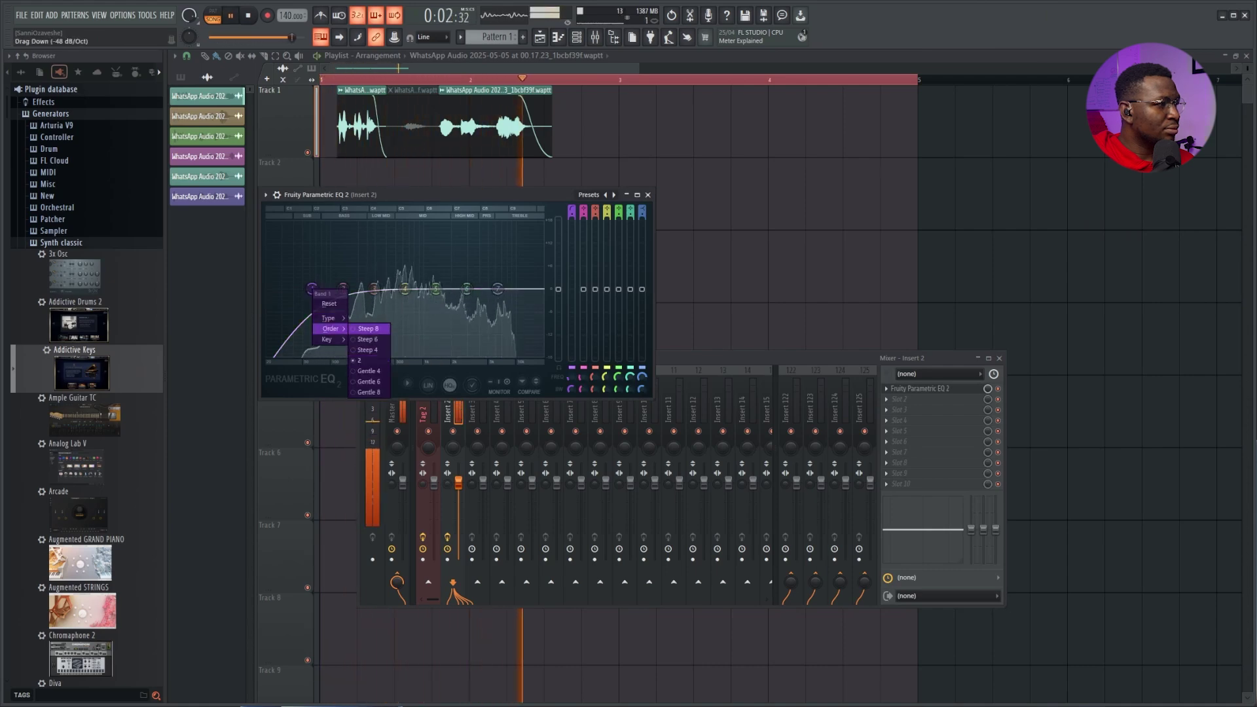
{"action": "left_click", "coordinate": [365, 328]}
{"action": "key", "text": "space"}
{"action": "key", "text": "space"}
{"action": "mouse_move", "coordinate": [312, 289]}
{"action": "left_mouse_down"}
{"action": "mouse_move", "coordinate": [345, 289]}
{"action": "mouse_move", "coordinate": [326, 289]}
{"action": "left_mouse_up"}
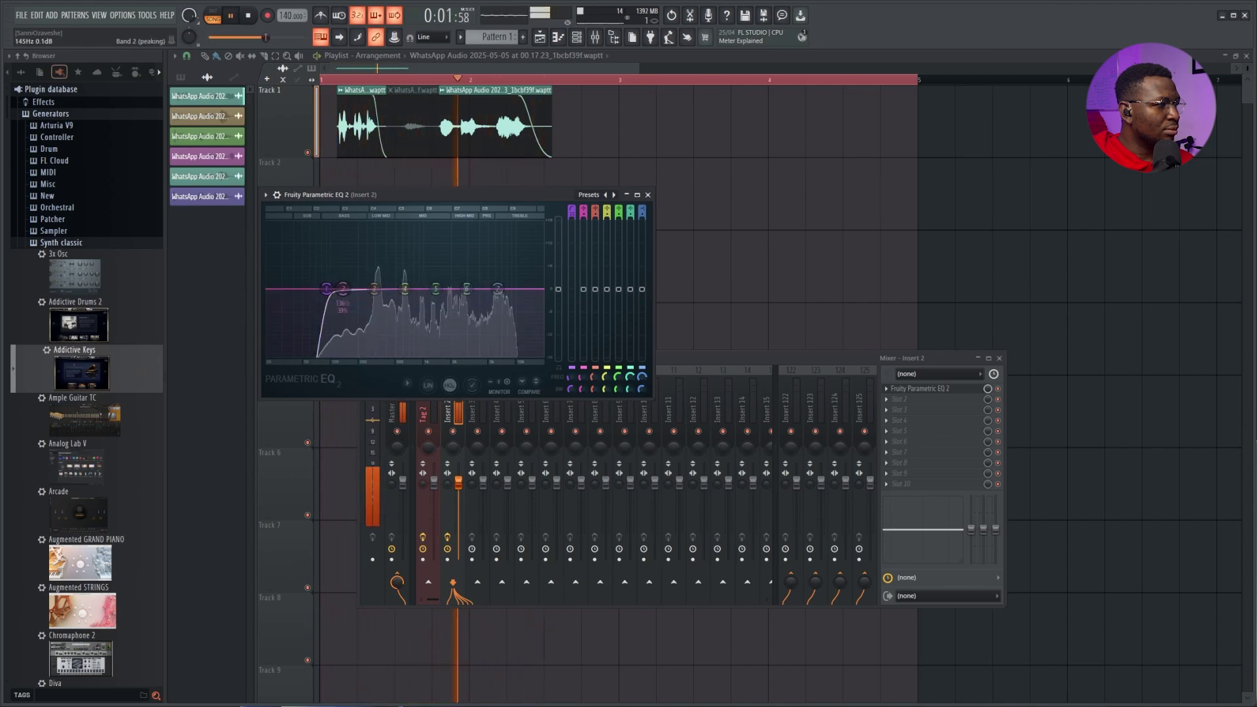
Lower EQ bands 2 and 5, raise band 7, and sweep a strongly boosted band 4 to find resonances during playback
{"action": "left_click_drag", "start_coordinate": [435, 289], "coordinate": [420, 249]}
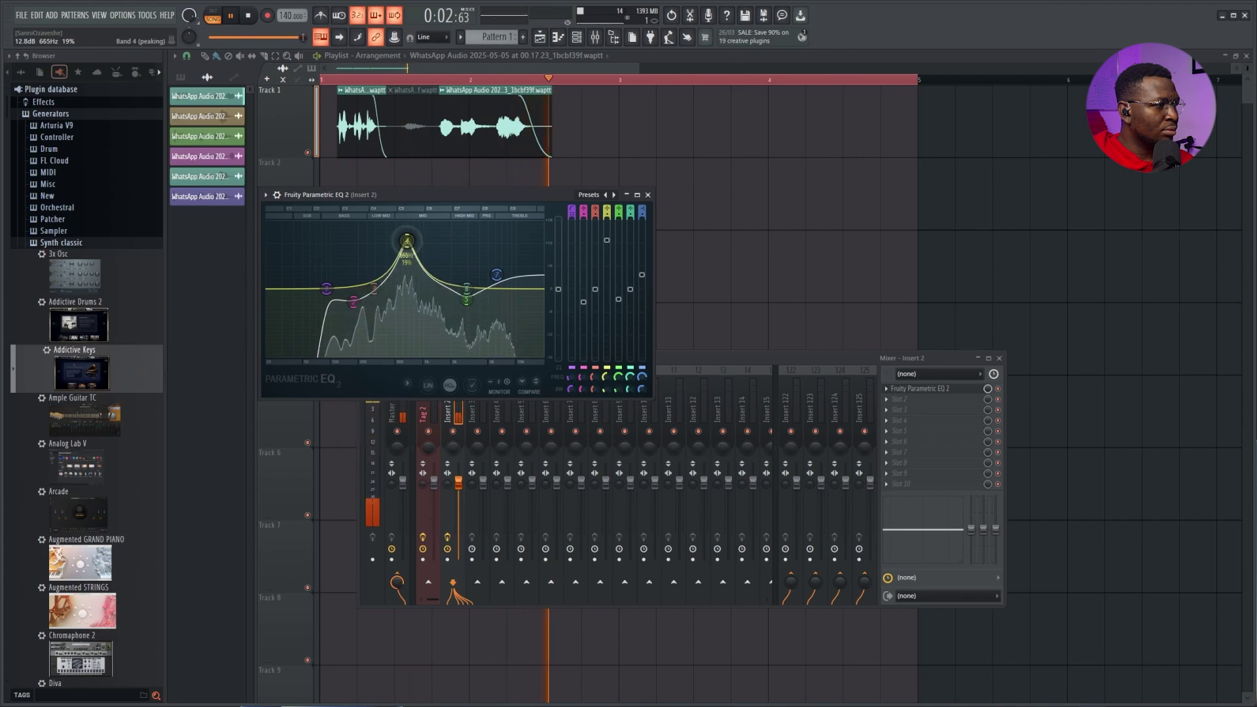
{"action": "key", "text": "space"}
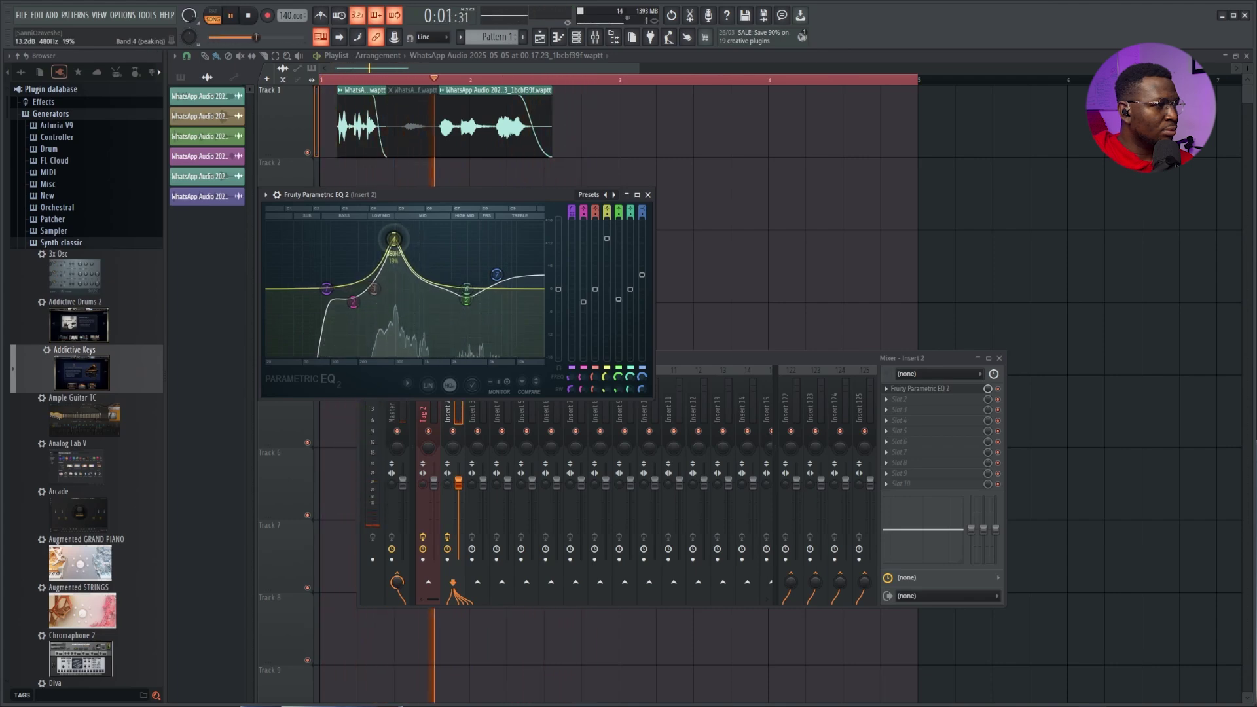
{"action": "key", "text": "space"}
{"action": "key", "text": "space"}
Turn EQ band 4 into a cut of about 2.4 dB at 411 Hz and play the clip
{"action": "left_click_drag", "start_coordinate": [394, 239], "coordinate": [387, 293]}
{"action": "key", "text": "space"}
{"action": "key", "text": "space"}
{"action": "scroll", "coordinate": [387, 293], "scroll_direction": "up", "scroll_amount": 3}
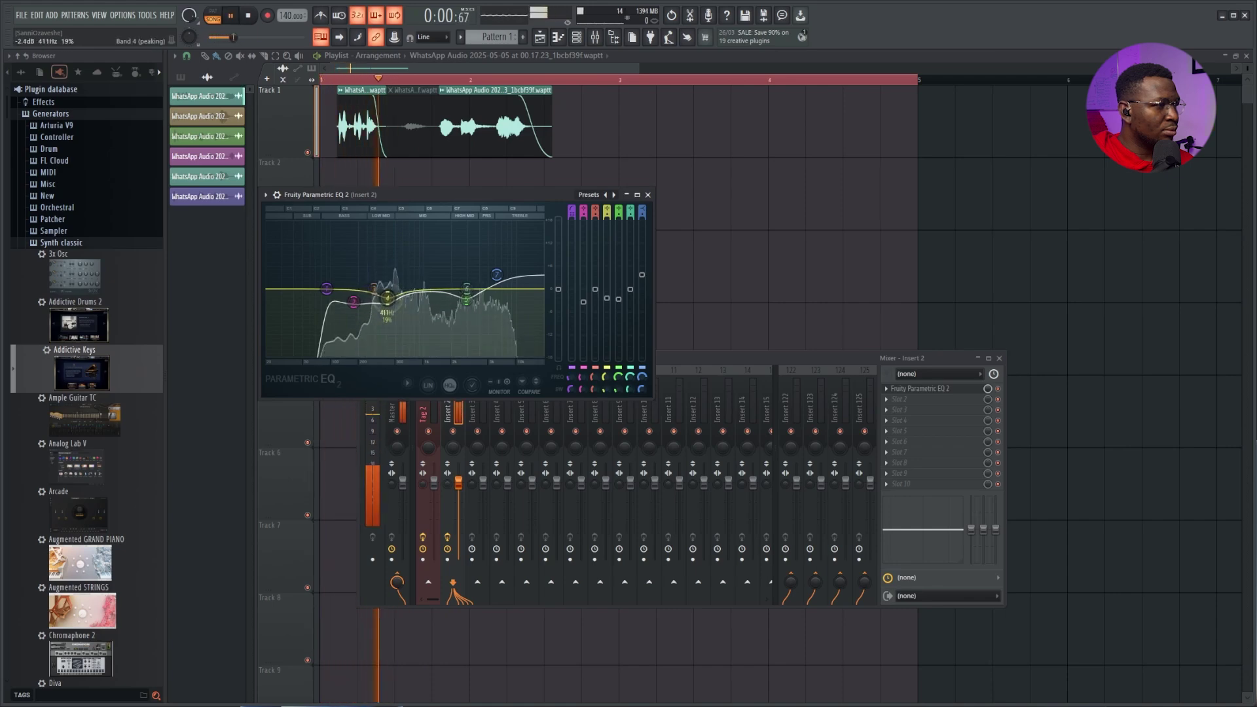
{"action": "key", "text": "space"}
Compare the voice with the EQ bypassed and enabled during playback, and close the EQ window
{"action": "key", "text": "space"}
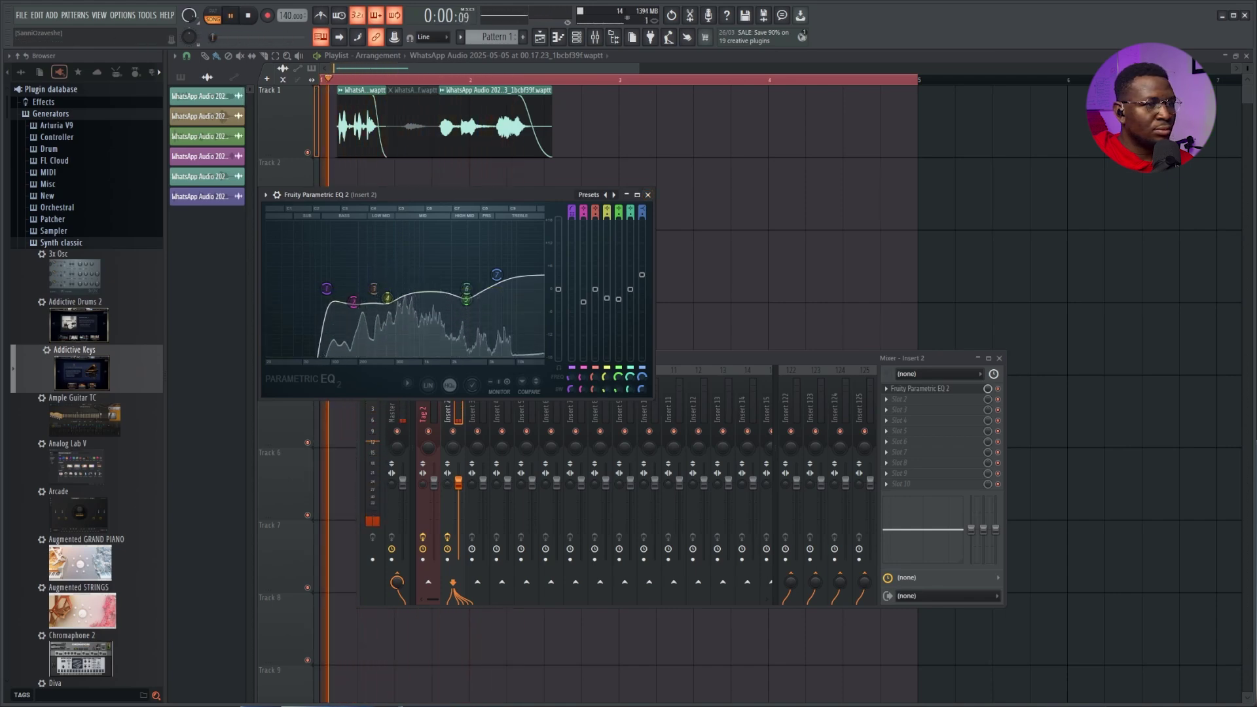
{"action": "left_click", "coordinate": [997, 389]}
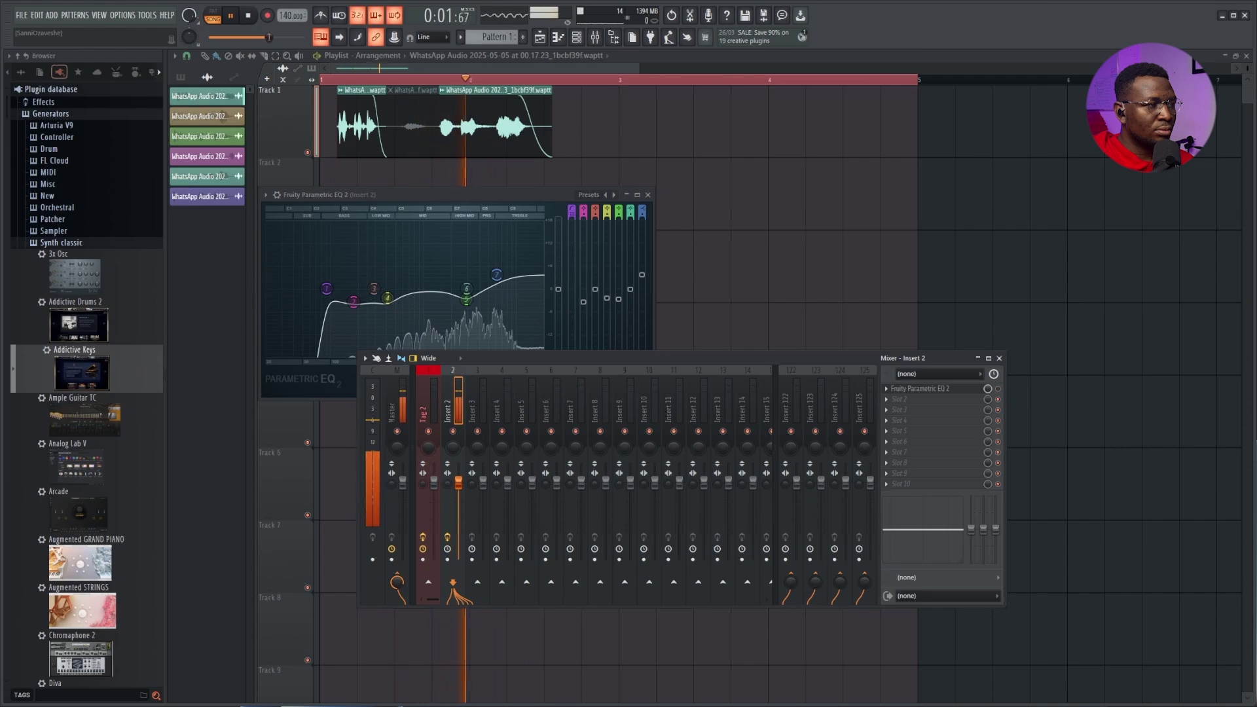
{"action": "key", "text": "space"}
{"action": "key", "text": "space"}
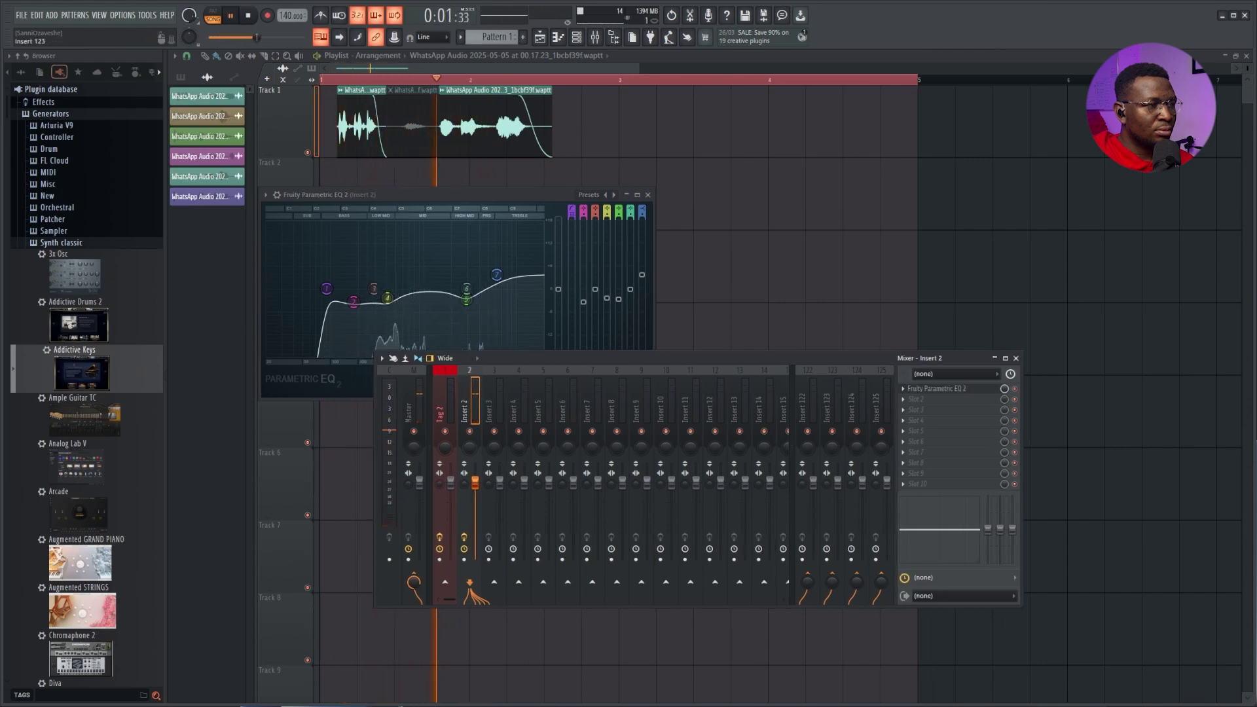
{"action": "key", "text": "space"}
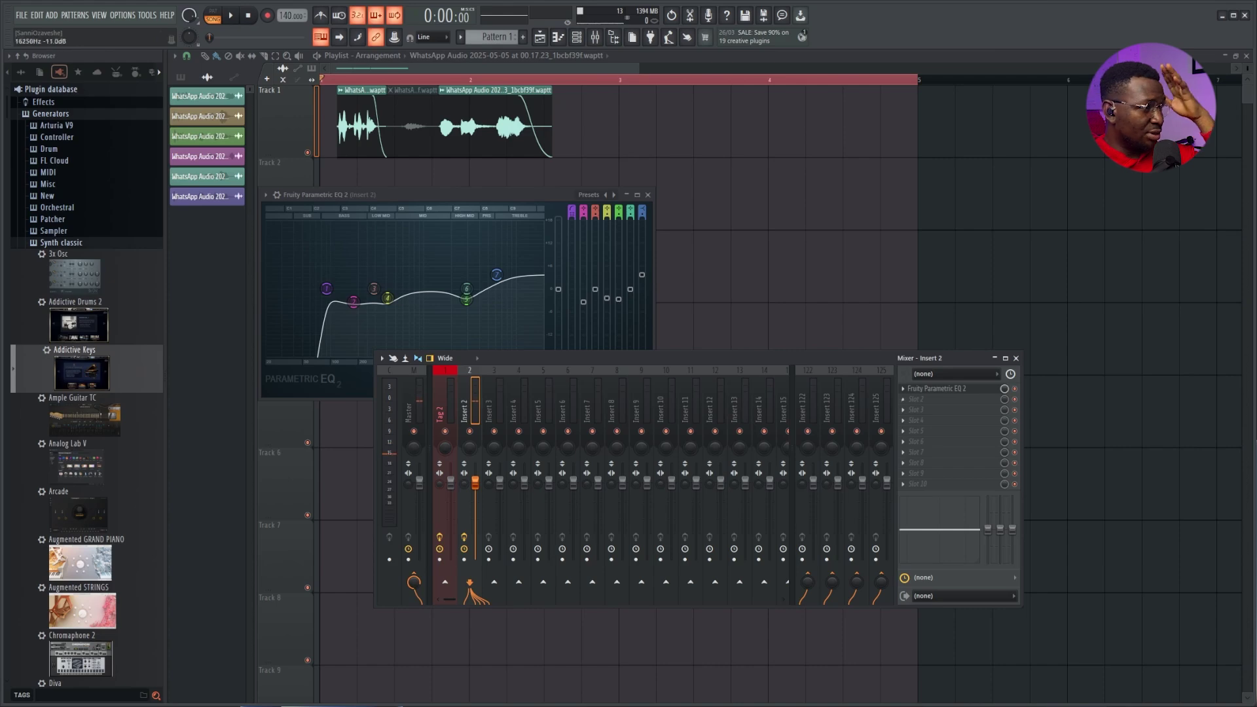
{"action": "left_click_drag", "start_coordinate": [446, 194], "coordinate": [494, 196]}
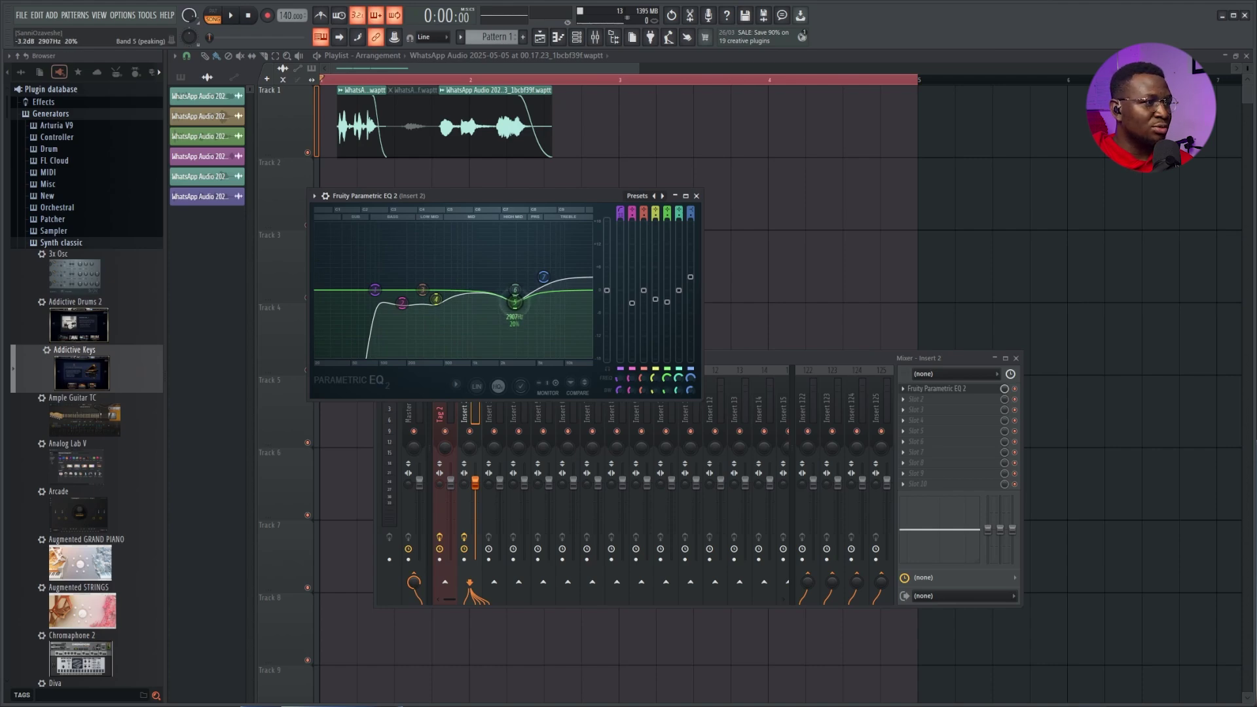
{"action": "key", "text": "Escape"}
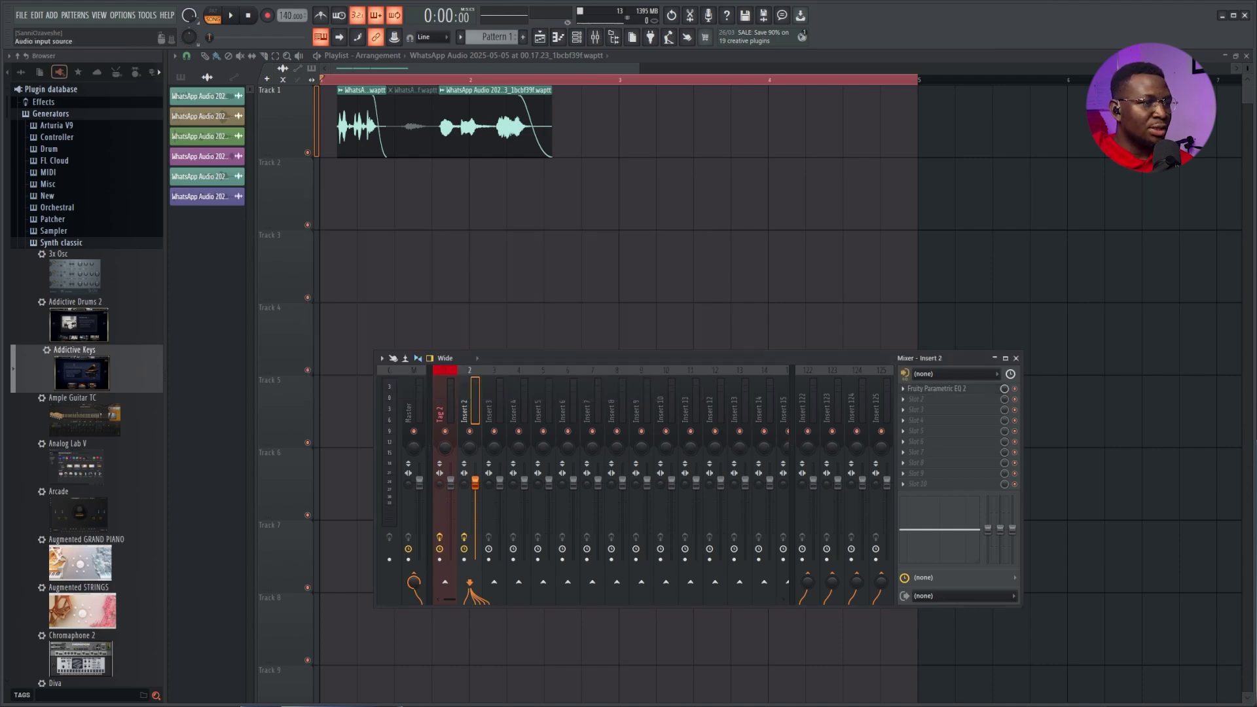
Load Vocal Cleaner into the second effect slot of Insert 2 and move its window clear
{"action": "left_click", "coordinate": [917, 400]}
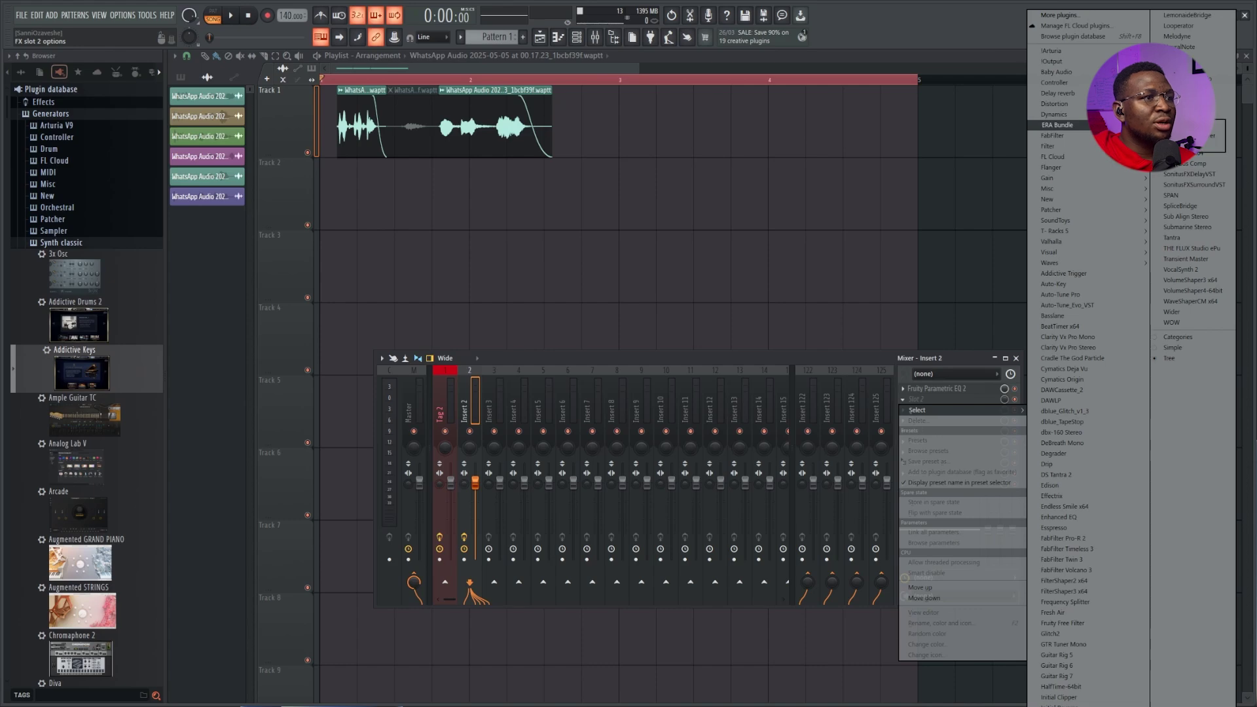
{"action": "mouse_move", "coordinate": [1056, 136]}
{"action": "left_click", "coordinate": [1179, 294]}
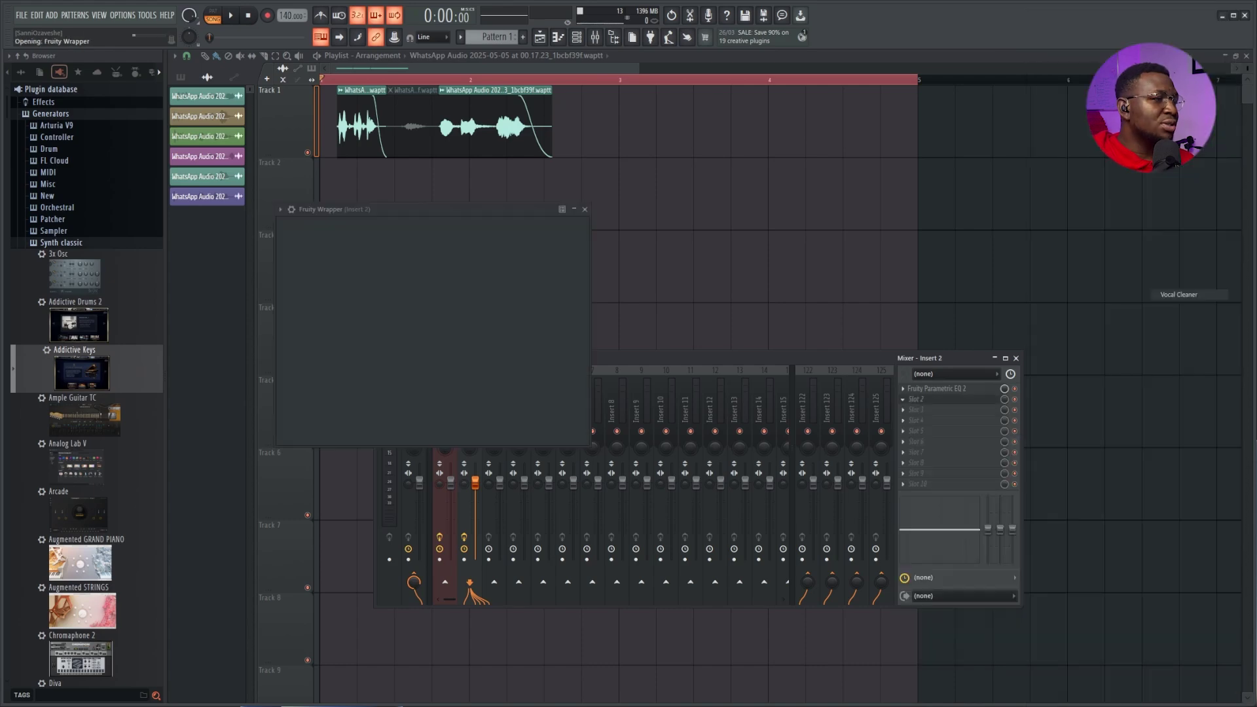
{"action": "left_click_drag", "start_coordinate": [413, 209], "coordinate": [489, 185]}
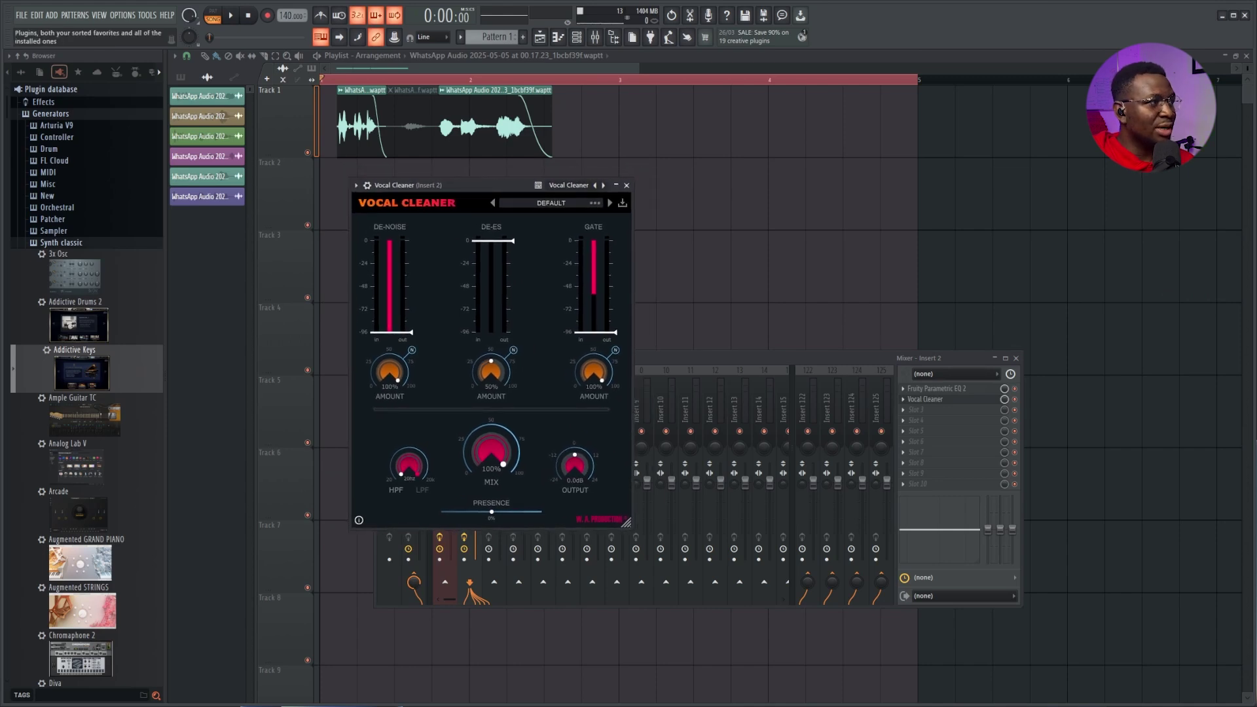
View the FL Cloud sounds in the browser and return to the plugin database
{"action": "left_click", "coordinate": [96, 72]}
{"action": "left_click_drag", "start_coordinate": [574, 185], "coordinate": [548, 185]}
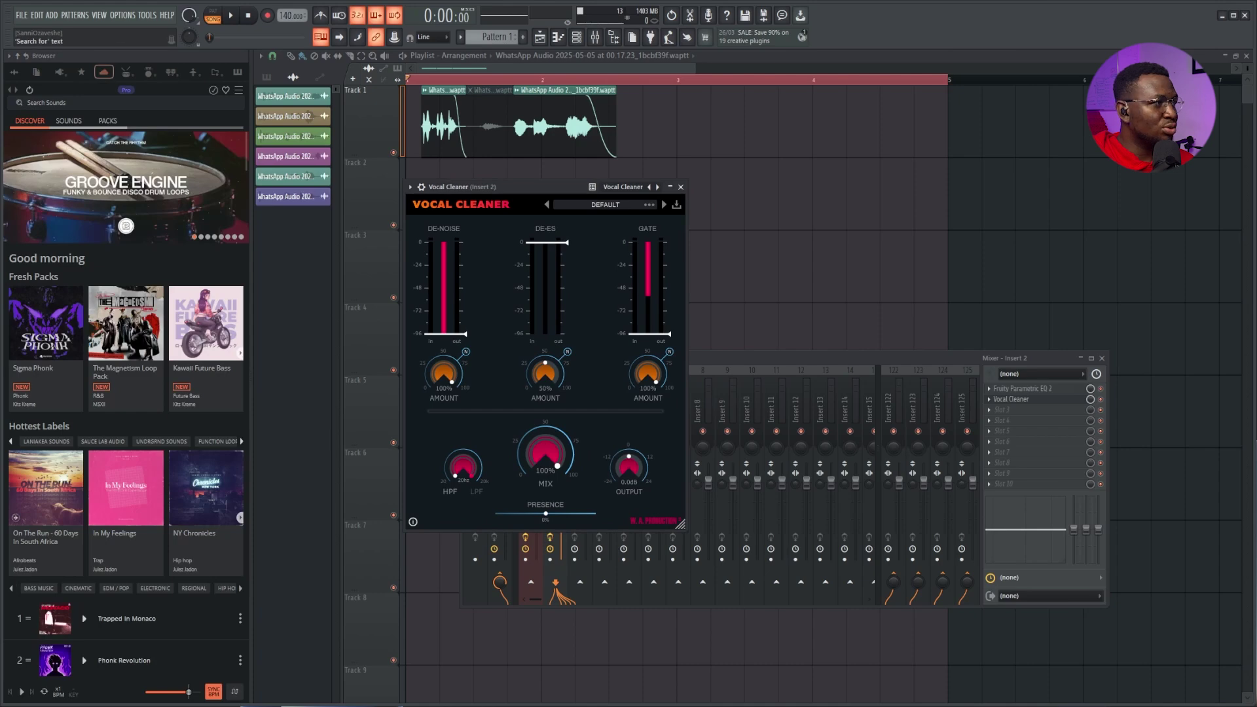
{"action": "left_click", "coordinate": [59, 72]}
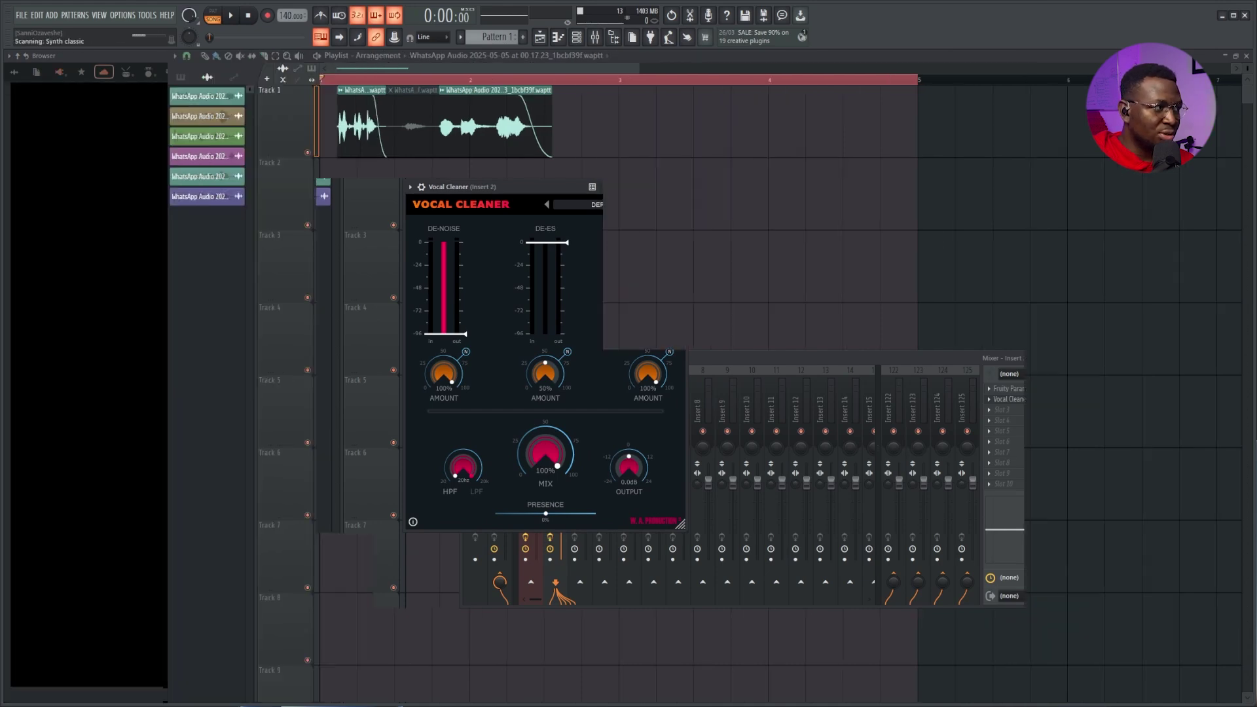
Set Vocal Cleaner's De-Noise threshold to about -82 dB while auditioning the voice clip
{"action": "left_click_drag", "start_coordinate": [424, 186], "coordinate": [658, 198]}
{"action": "key", "text": "space"}
{"action": "key", "text": "space"}
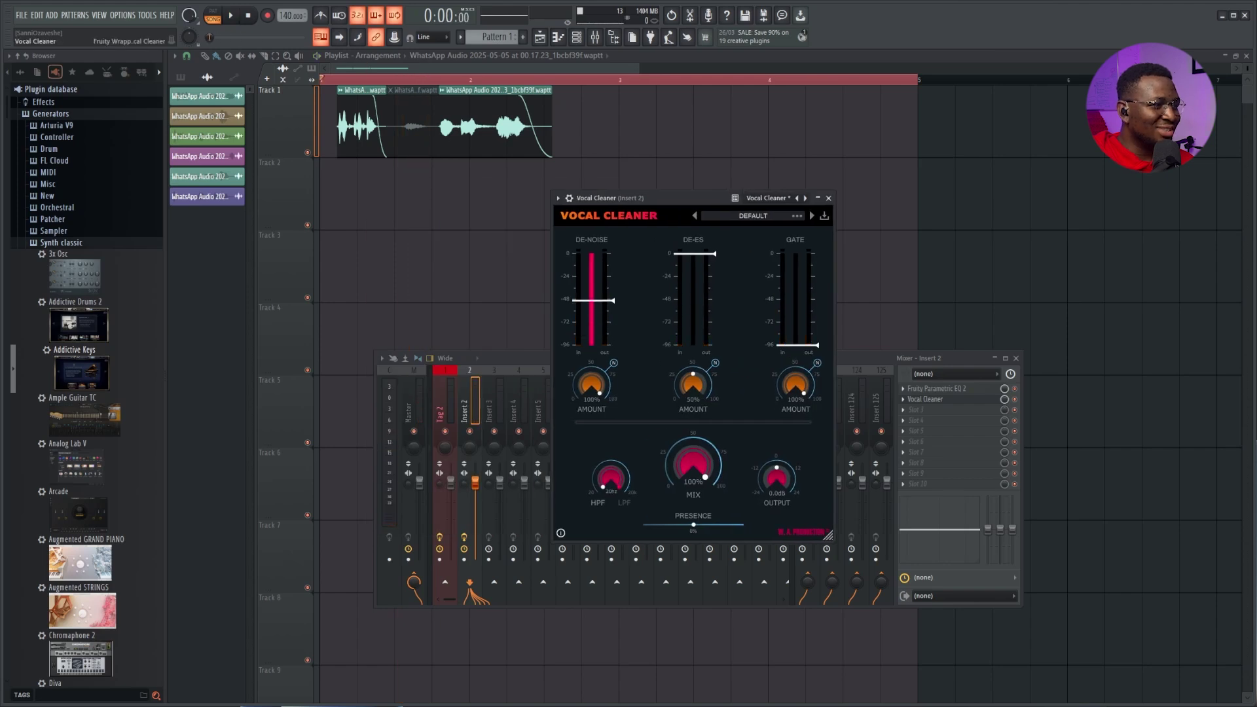
{"action": "key", "text": "space"}
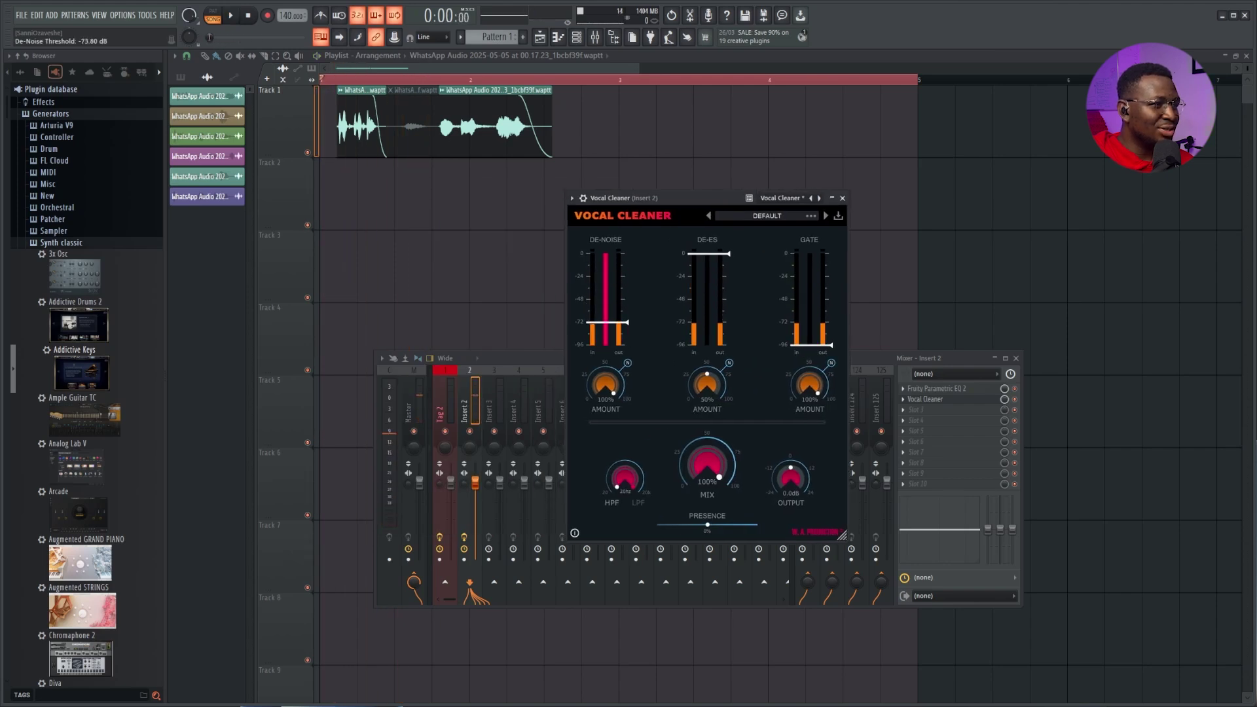
{"action": "key", "text": "space"}
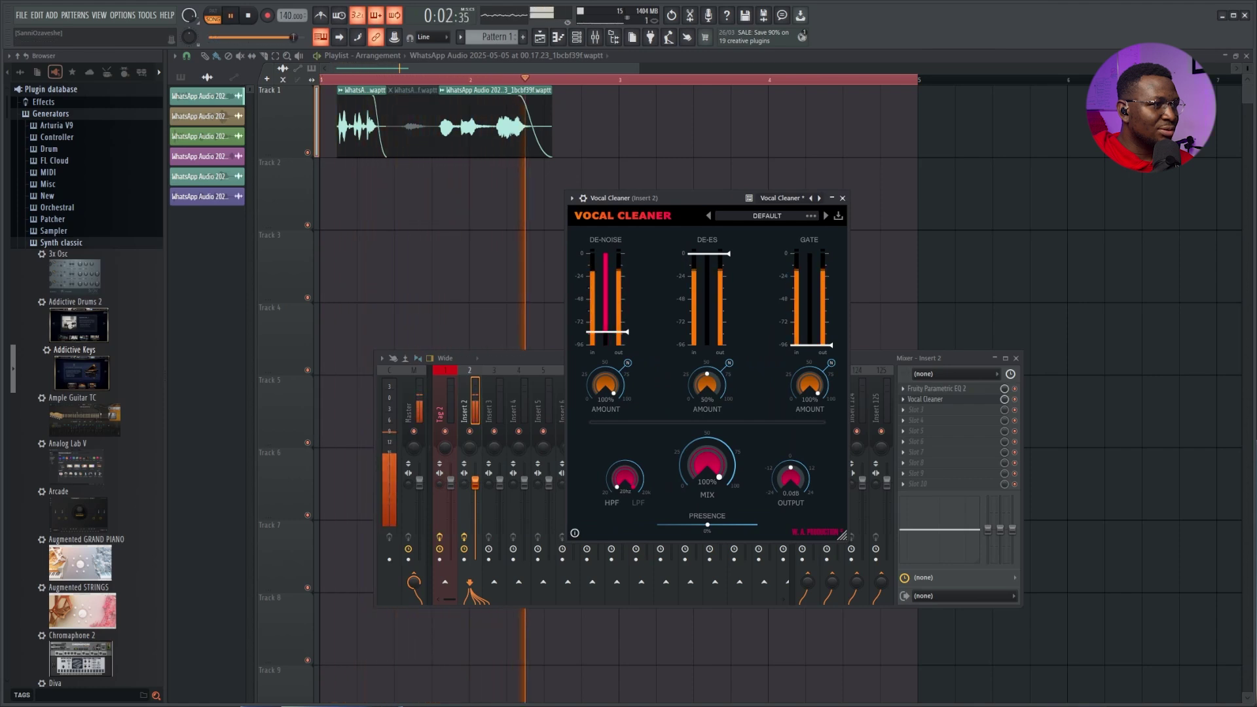
{"action": "key", "text": "space"}
{"action": "key", "text": "space"}
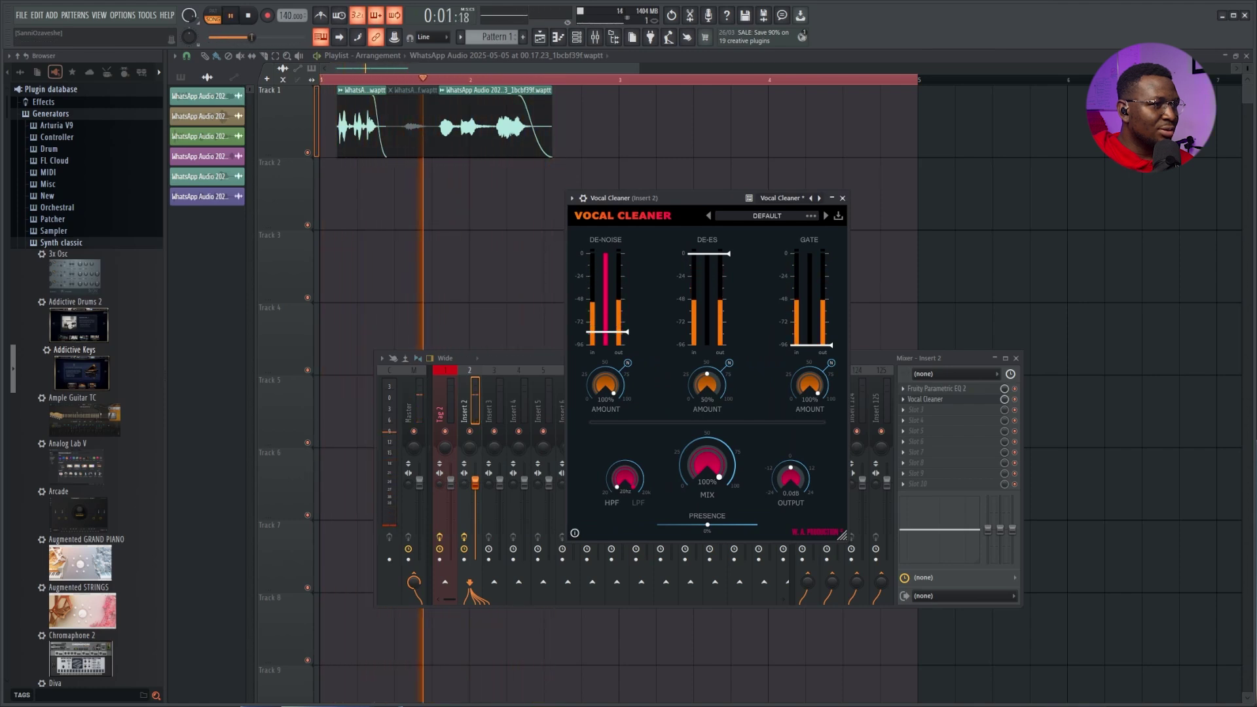
Reduce Vocal Cleaner's De-Noise amount to 64% and replay the voice
{"action": "left_click_drag", "start_coordinate": [606, 384], "coordinate": [606, 431]}
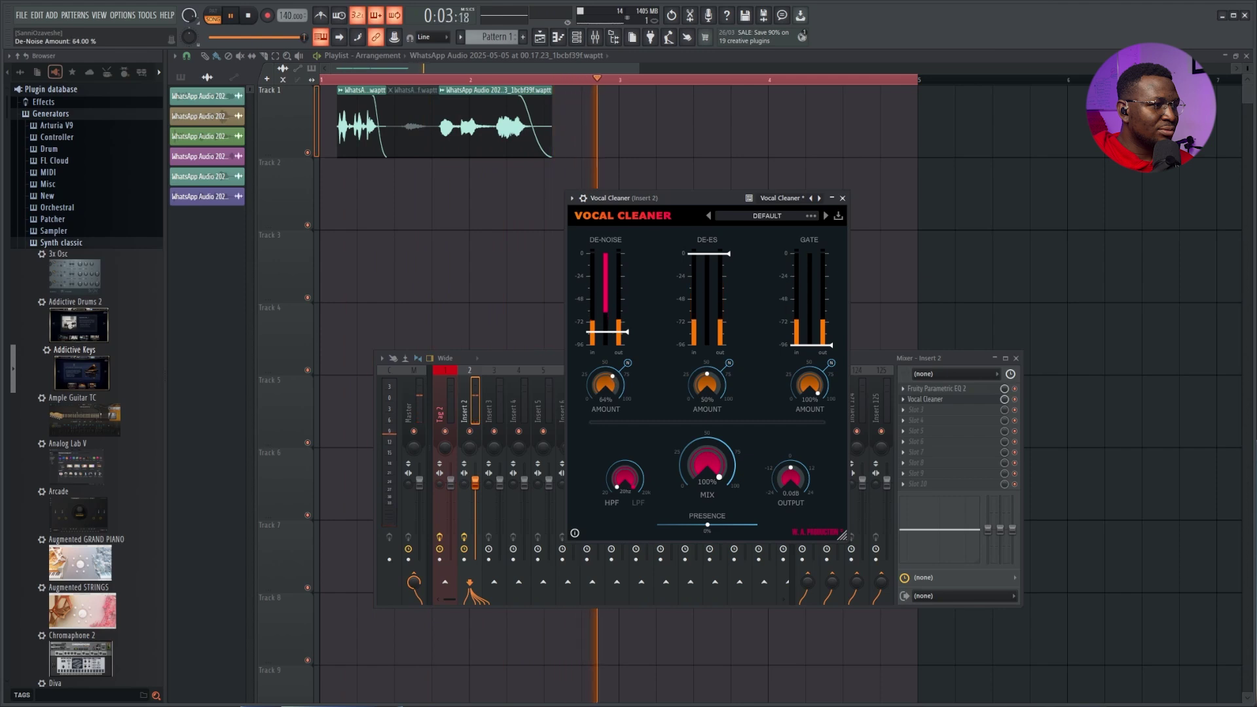
{"action": "key", "text": "space"}
{"action": "key", "text": "space"}
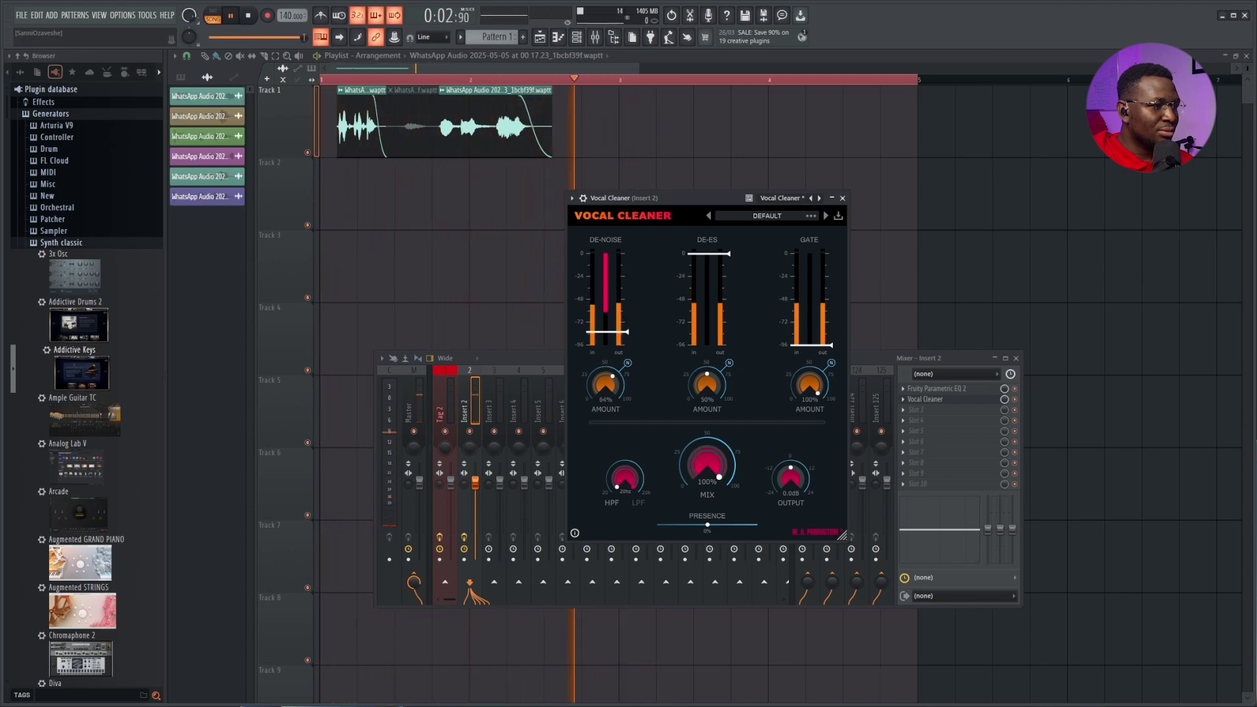
Raise Vocal Cleaner's Presence to about 30% and replay the clip
{"action": "left_click_drag", "start_coordinate": [707, 524], "coordinate": [721, 525]}
{"action": "left_click_drag", "start_coordinate": [668, 198], "coordinate": [681, 198]}
{"action": "key", "text": "space"}
{"action": "key", "text": "space"}
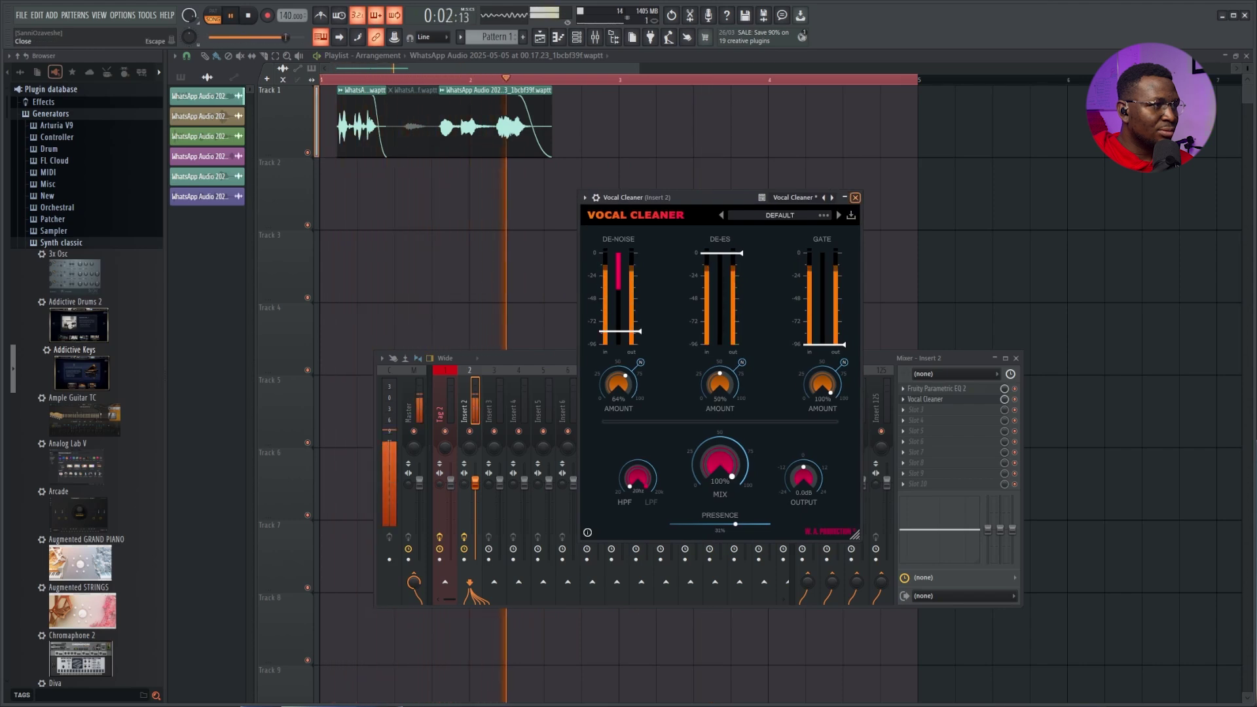
Close Vocal Cleaner, place it before Fruity Parametric EQ 2 in Insert 2's chain, and audition the new order
{"action": "key", "text": "Escape"}
{"action": "key", "text": "space"}
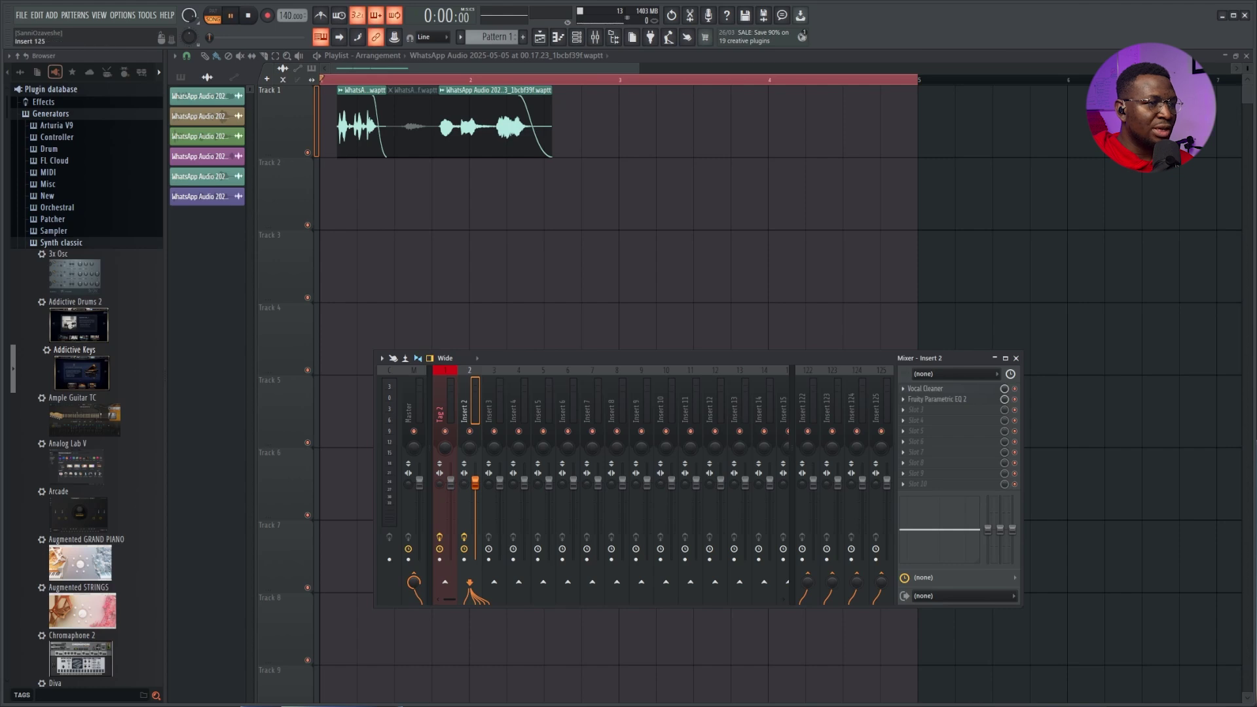
{"action": "key", "text": "space"}
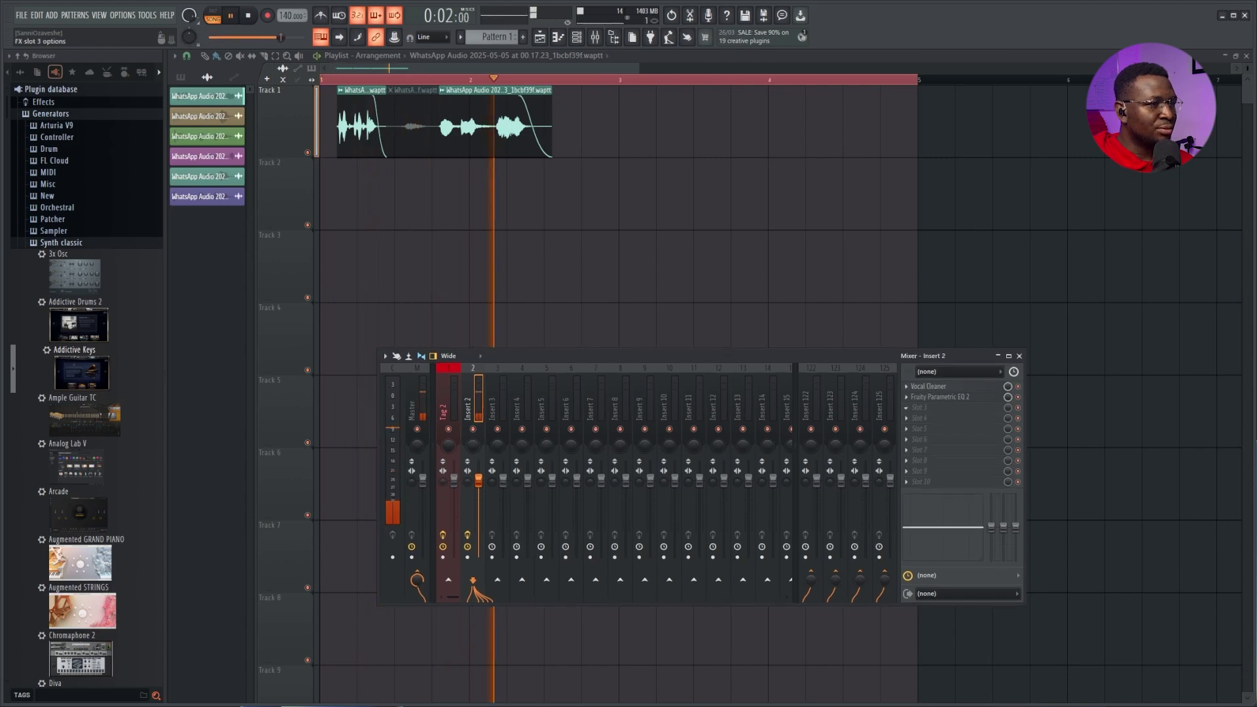
{"action": "key", "text": "space"}
Load a second Fruity Parametric EQ 2 into slot 3 and boost high-shelf band 7 about 4.4 dB near 2.5 kHz
{"action": "left_click", "coordinate": [907, 408]}
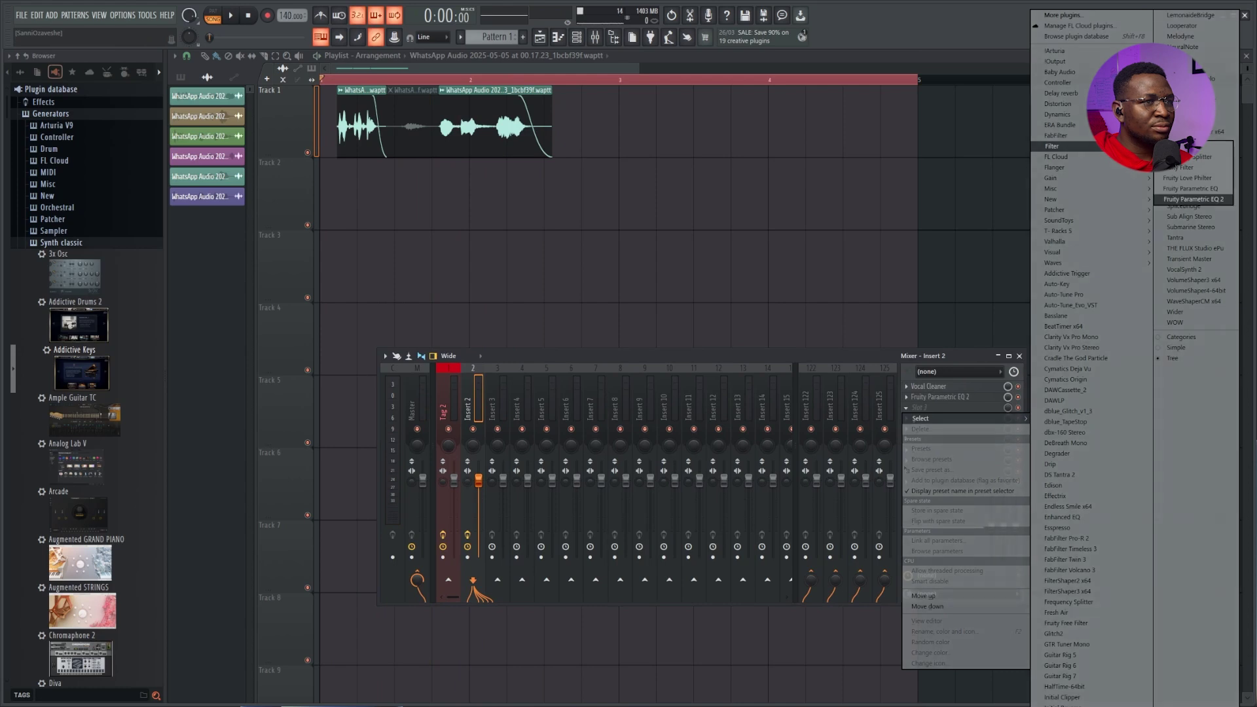
{"action": "left_click", "coordinate": [1193, 199]}
{"action": "key", "text": "space"}
{"action": "left_click_drag", "start_coordinate": [410, 201], "coordinate": [373, 185]}
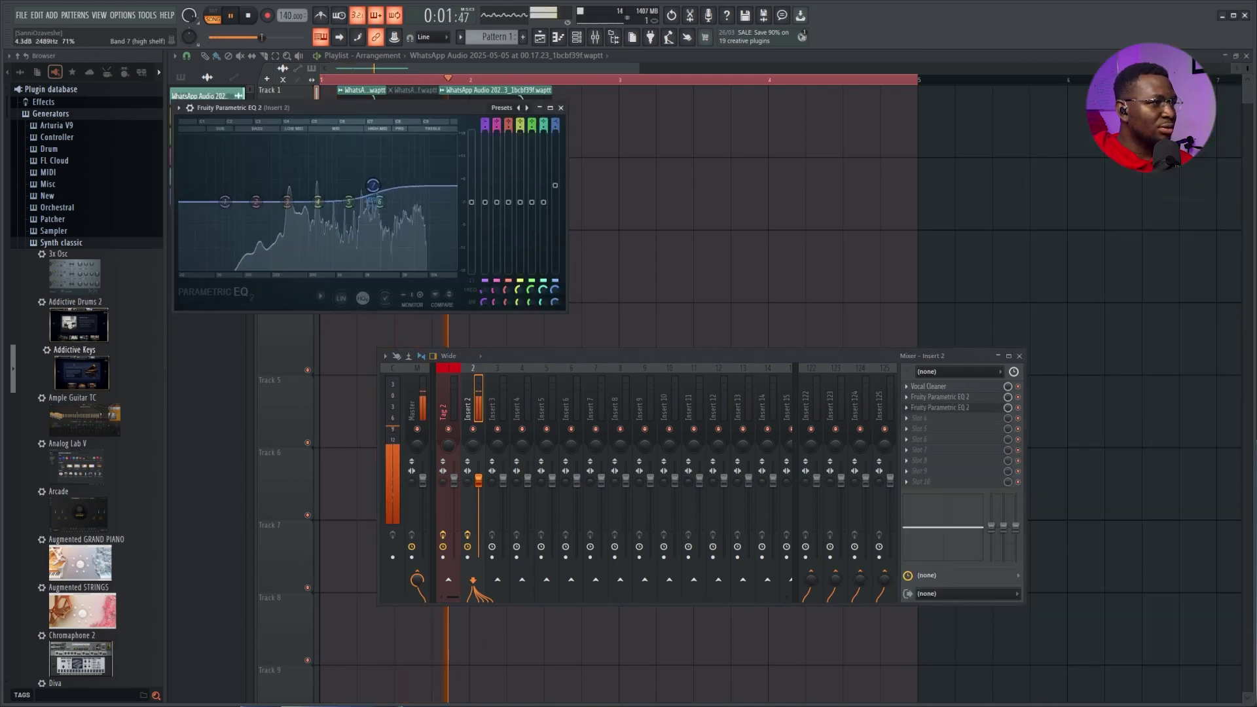
{"action": "scroll", "coordinate": [373, 186], "scroll_direction": "down", "scroll_amount": 3}
{"action": "scroll", "coordinate": [373, 185], "scroll_direction": "up", "scroll_amount": 4}
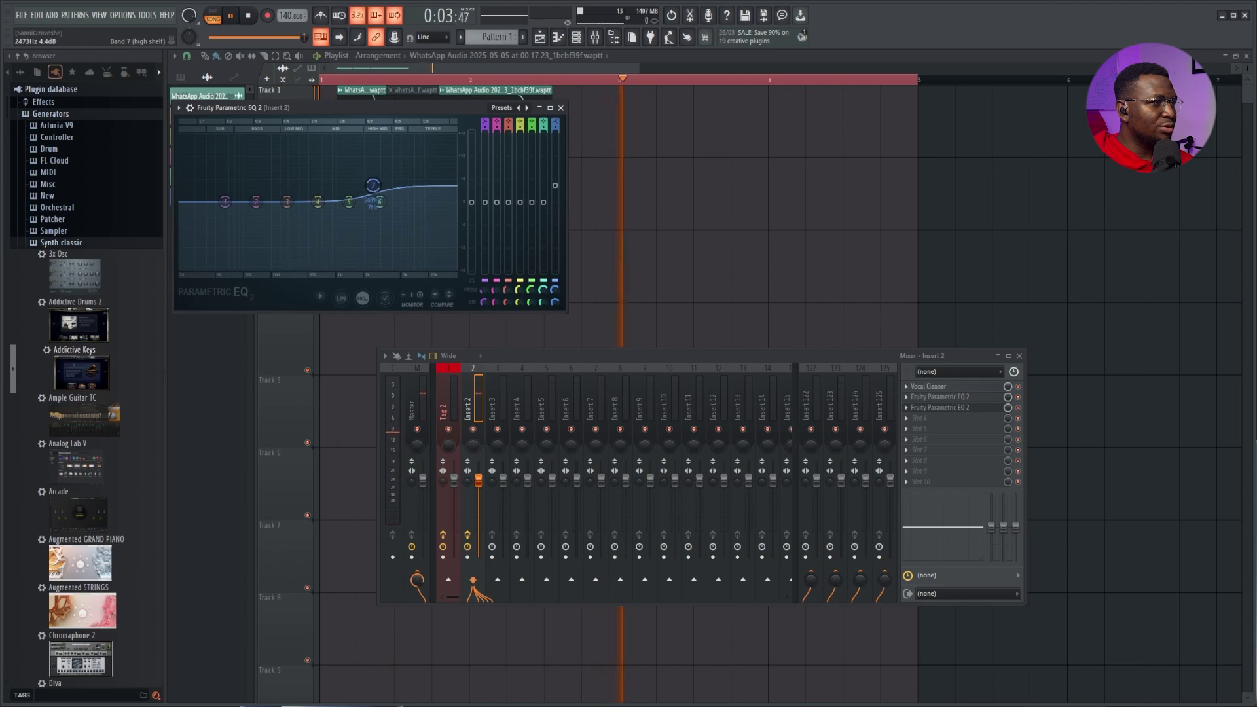
Keep band 7 as a high shelf and move it to a higher frequency with slightly more boost during playback
{"action": "right_click", "coordinate": [373, 185]}
{"action": "mouse_move", "coordinate": [393, 215]}
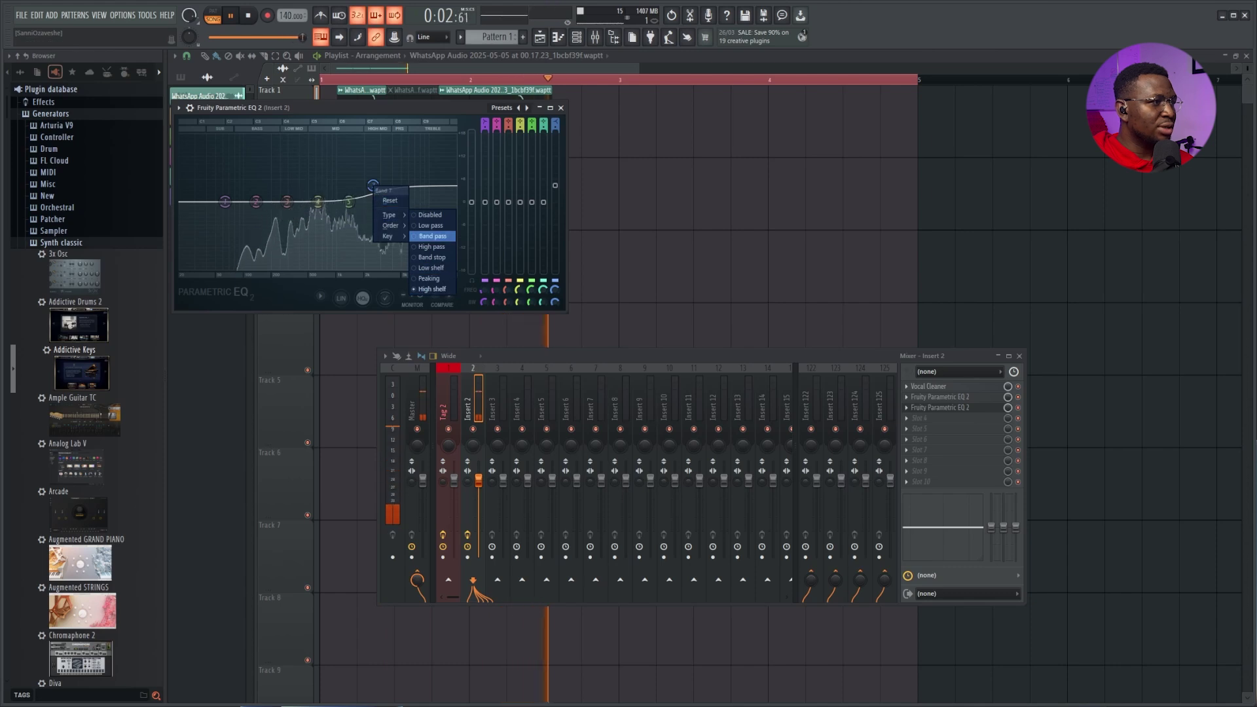
{"action": "left_click", "coordinate": [373, 185]}
{"action": "key", "text": "space"}
{"action": "key", "text": "space"}
{"action": "left_click_drag", "start_coordinate": [373, 185], "coordinate": [417, 178]}
{"action": "key", "text": "space"}
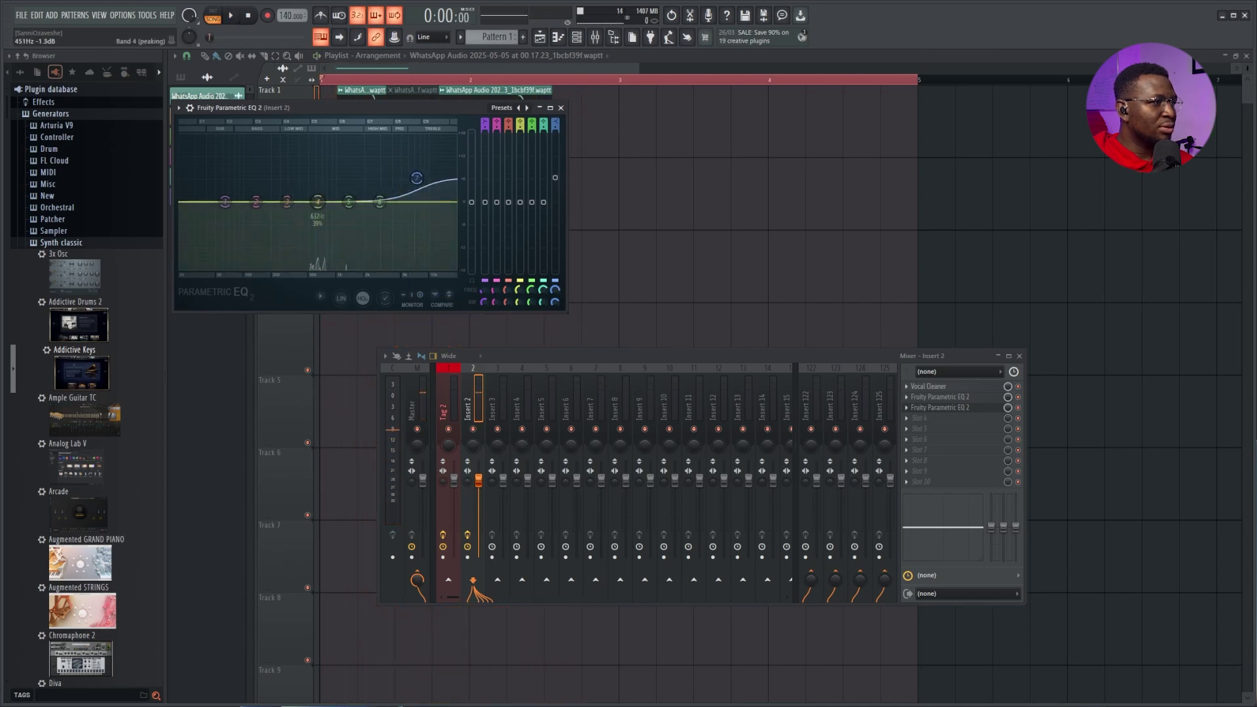
Cut EQ band 3 slightly in the low mids while the clip plays, and close the EQ
{"action": "key", "text": "space"}
{"action": "left_click_drag", "start_coordinate": [287, 201], "coordinate": [290, 210]}
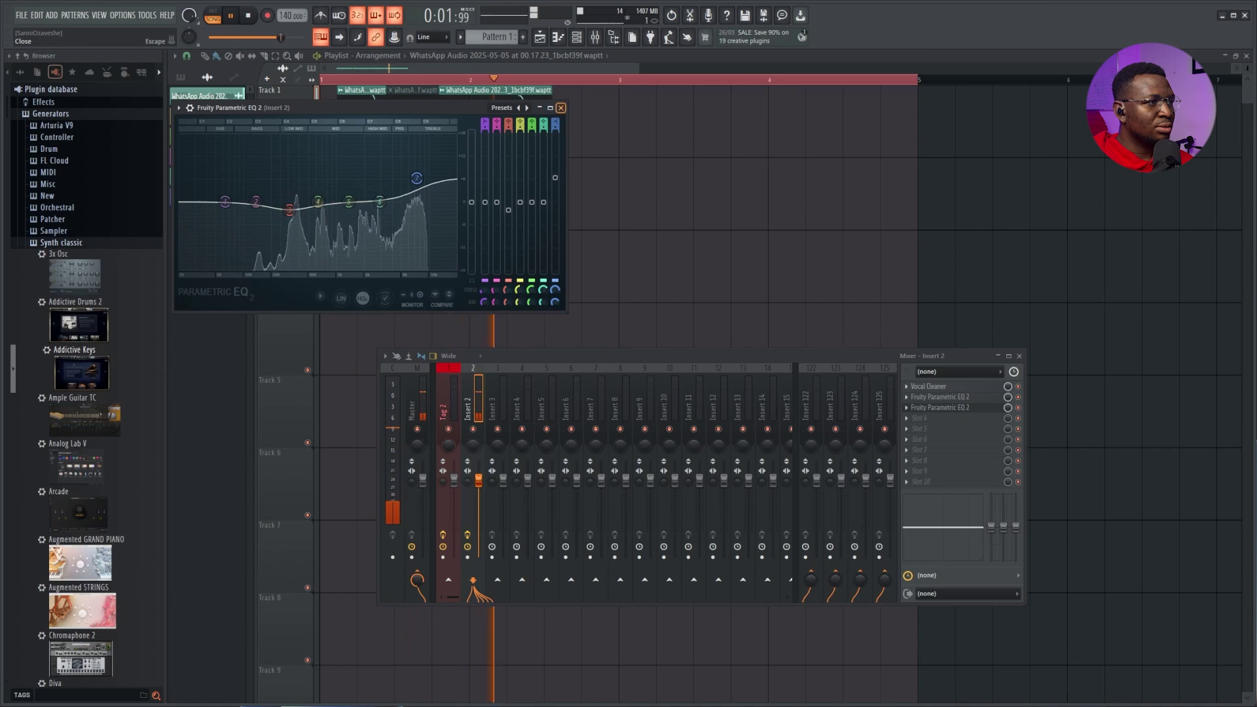
{"action": "left_click", "coordinate": [560, 108]}
{"action": "key", "text": "space"}
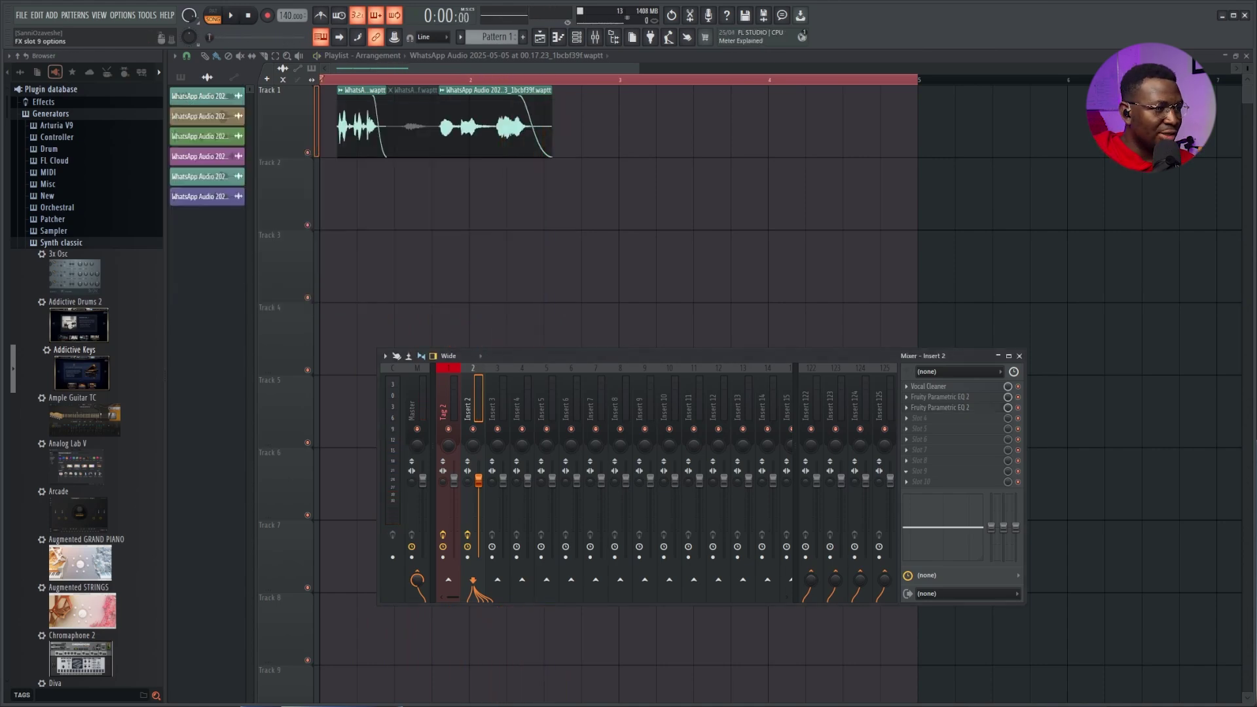
Load Fruity Reeverb 2 into effect slot 9 of Insert 2
{"action": "left_click", "coordinate": [923, 471]}
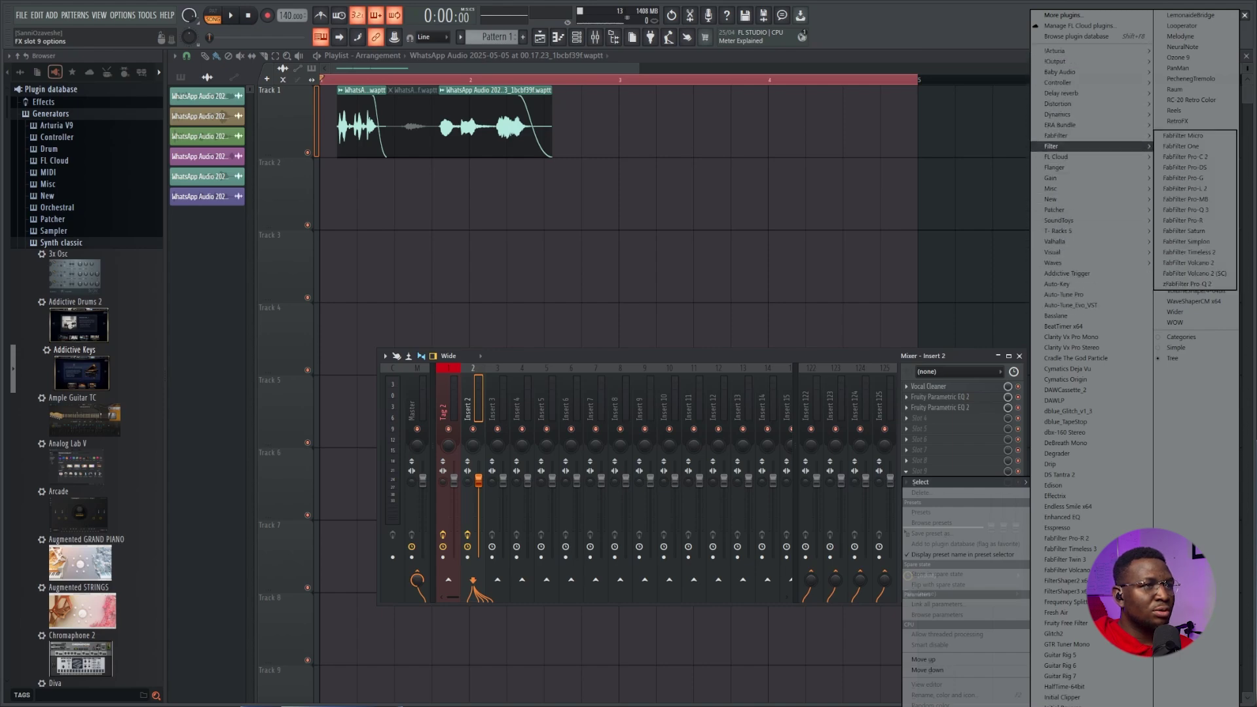
{"action": "mouse_move", "coordinate": [1075, 93]}
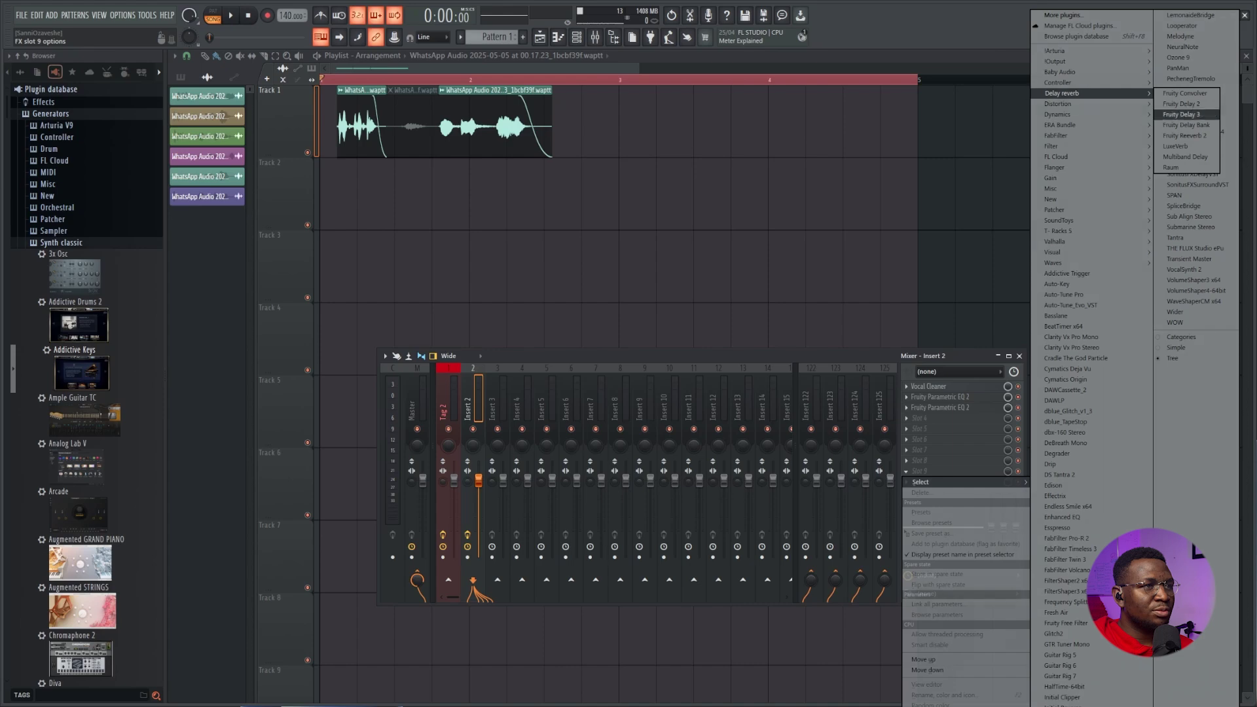
{"action": "left_click", "coordinate": [1186, 135]}
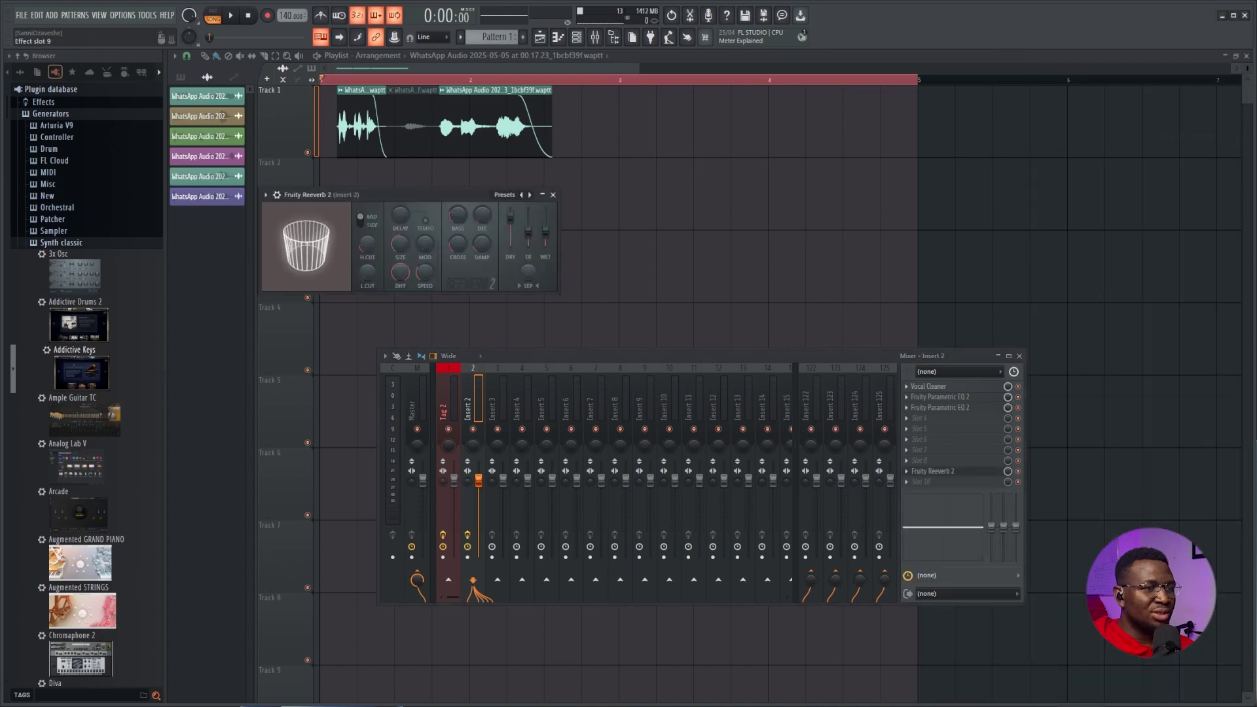
Load Fruity Delay 3 into effect slot 8, move its window clear of the reverb, and play the clip
{"action": "left_click", "coordinate": [936, 466]}
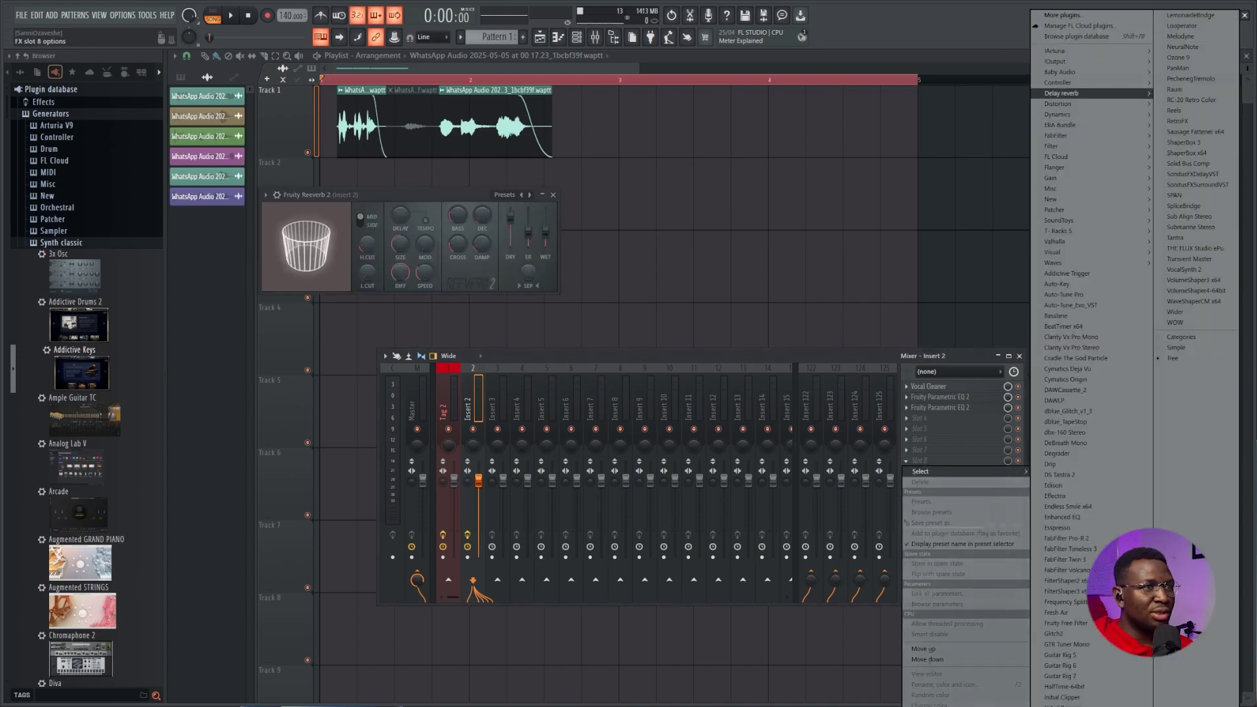
{"action": "mouse_move", "coordinate": [1087, 93]}
{"action": "left_click", "coordinate": [1182, 114]}
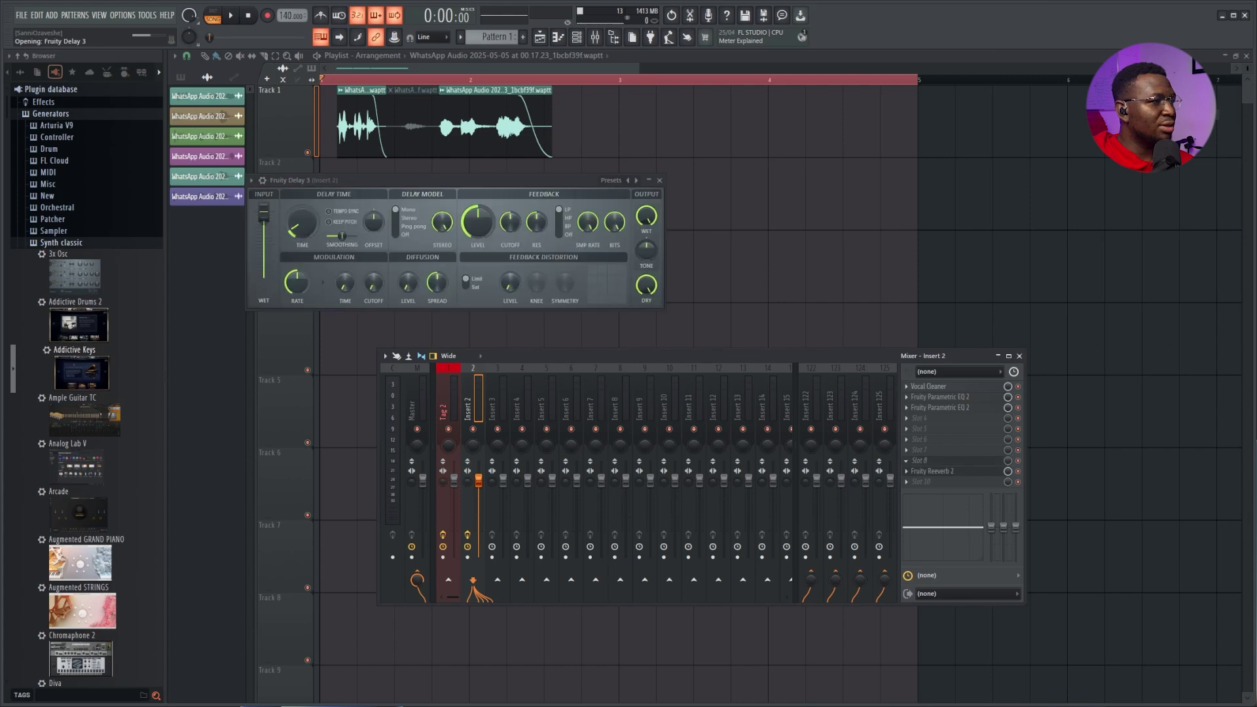
{"action": "key", "text": "space"}
{"action": "left_click_drag", "start_coordinate": [851, 177], "coordinate": [865, 187]}
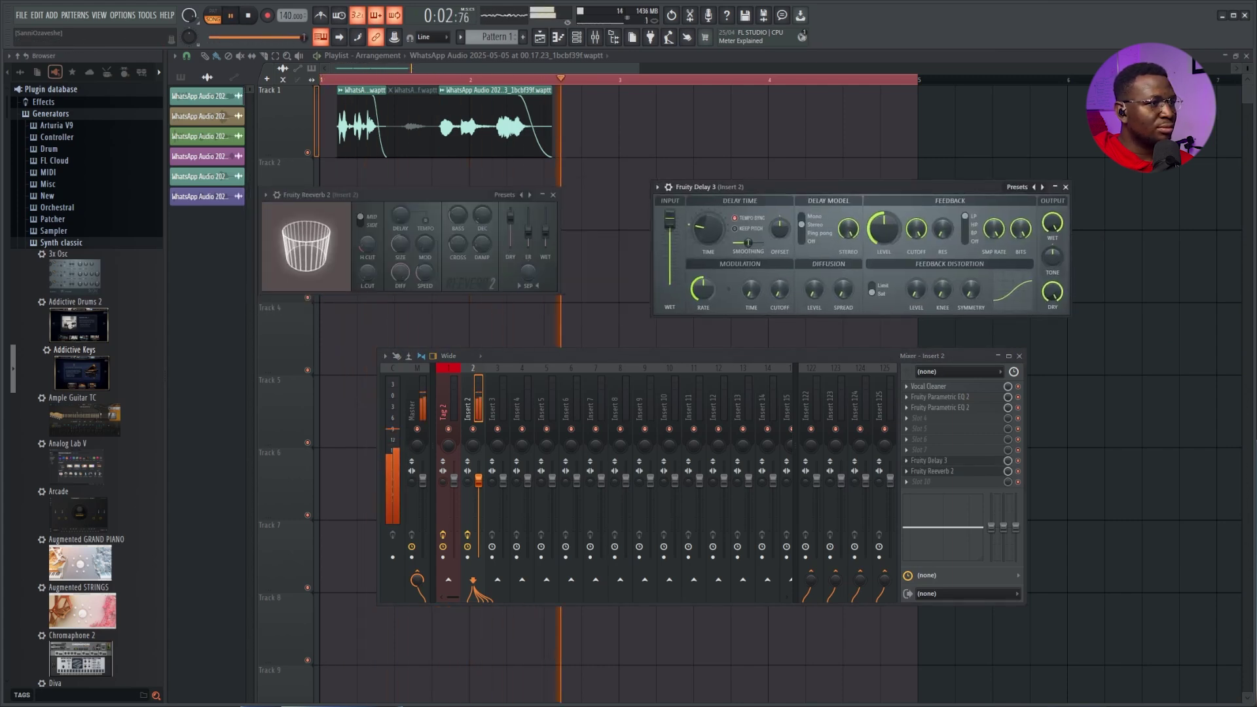
Set the Fruity Delay 3 delay time to 1/4 and audition the echo
{"action": "right_click", "coordinate": [699, 233]}
{"action": "mouse_move", "coordinate": [753, 247]}
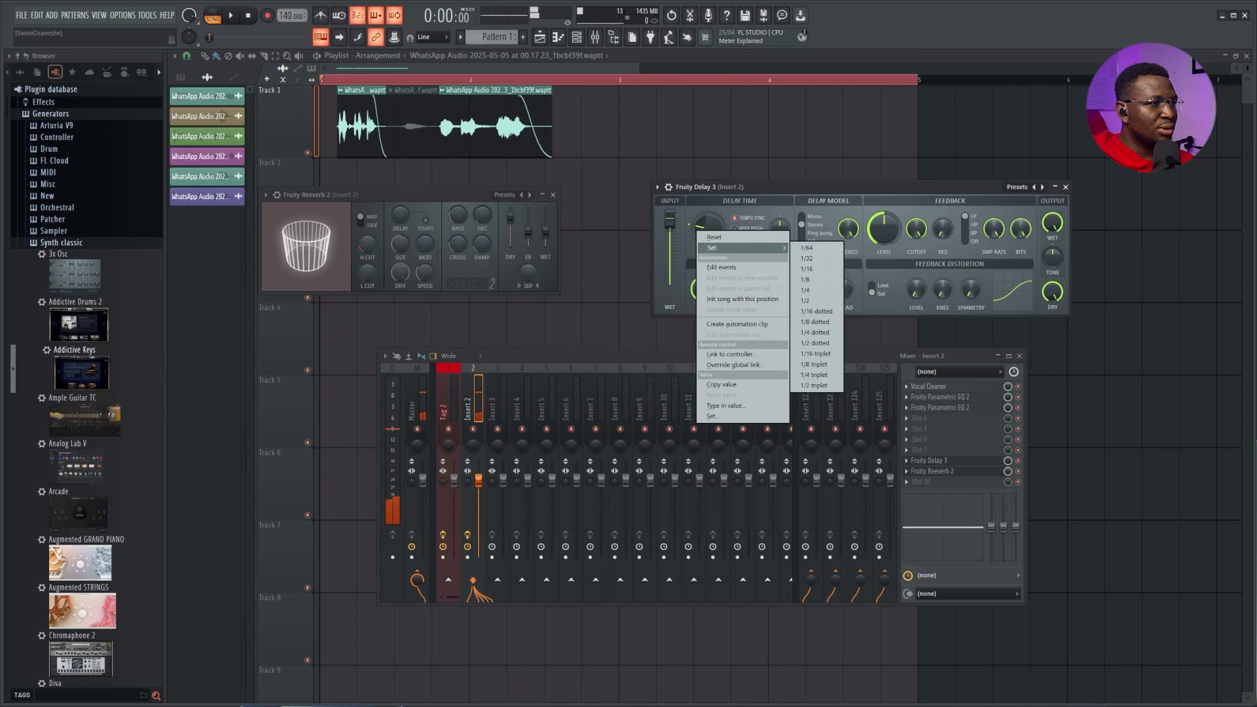
{"action": "left_click", "coordinate": [816, 290]}
{"action": "left_click_drag", "start_coordinate": [816, 187], "coordinate": [830, 189]}
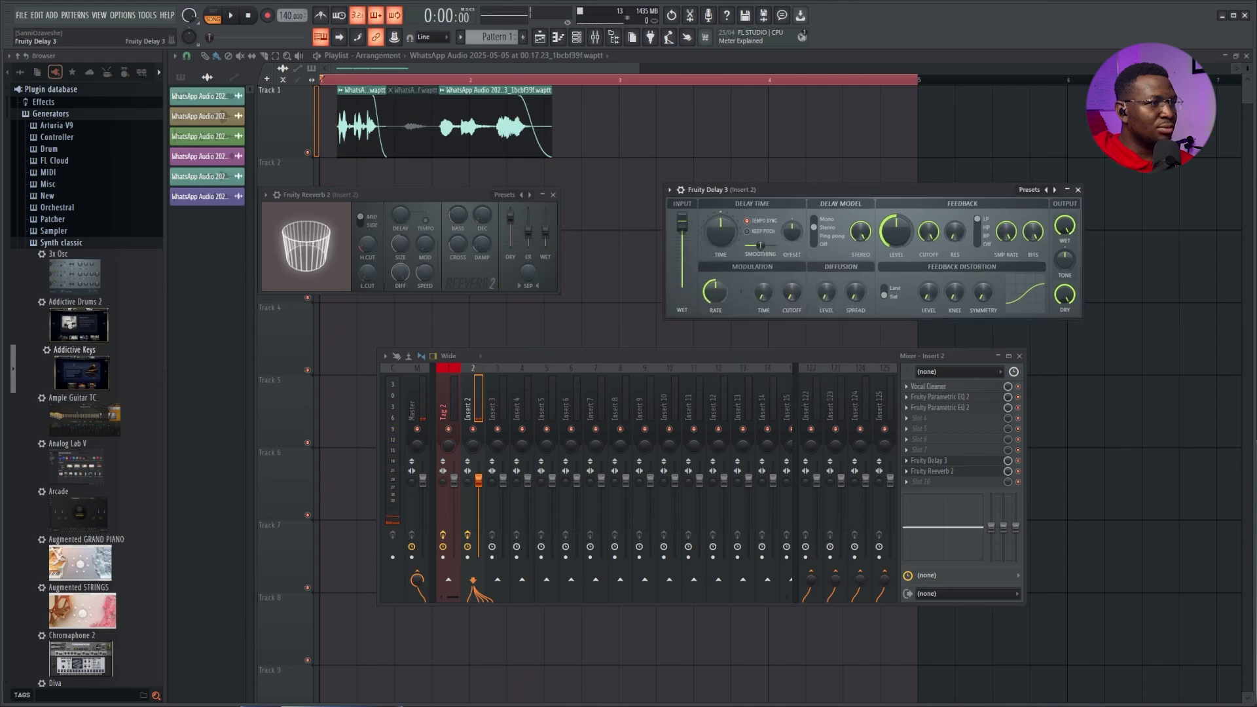
{"action": "key", "text": "space"}
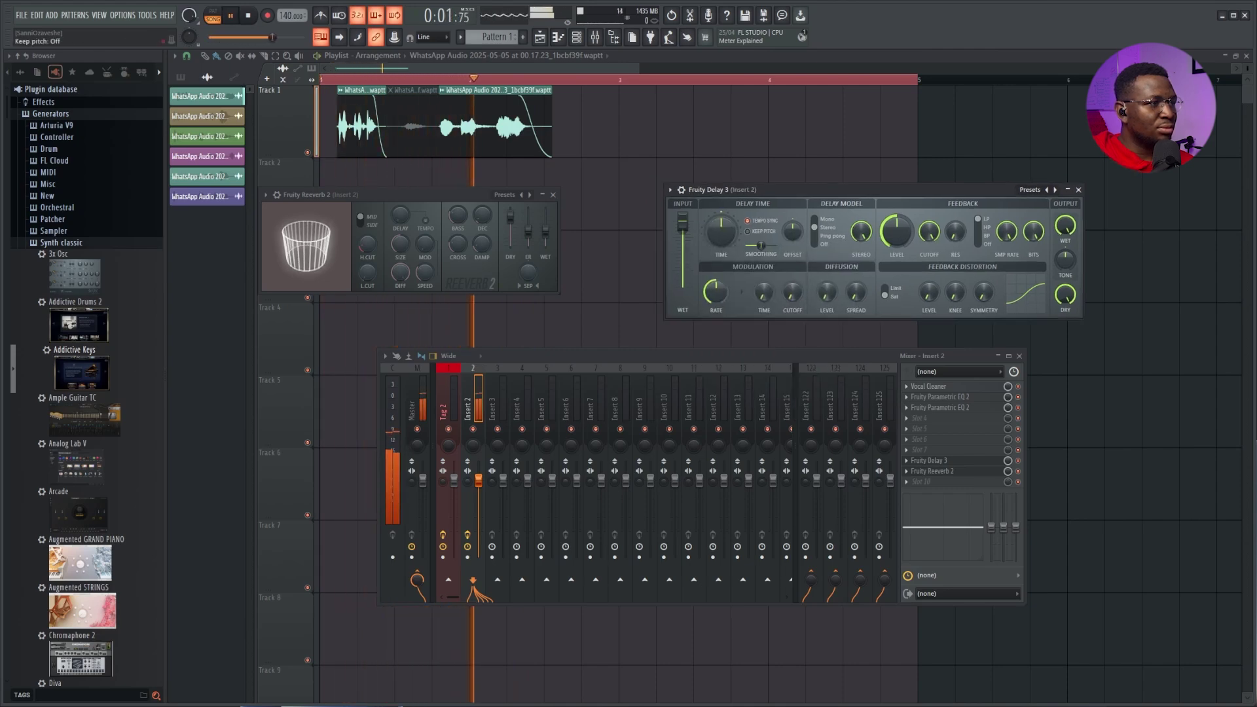
{"action": "right_click", "coordinate": [722, 229]}
{"action": "mouse_move", "coordinate": [753, 247]}
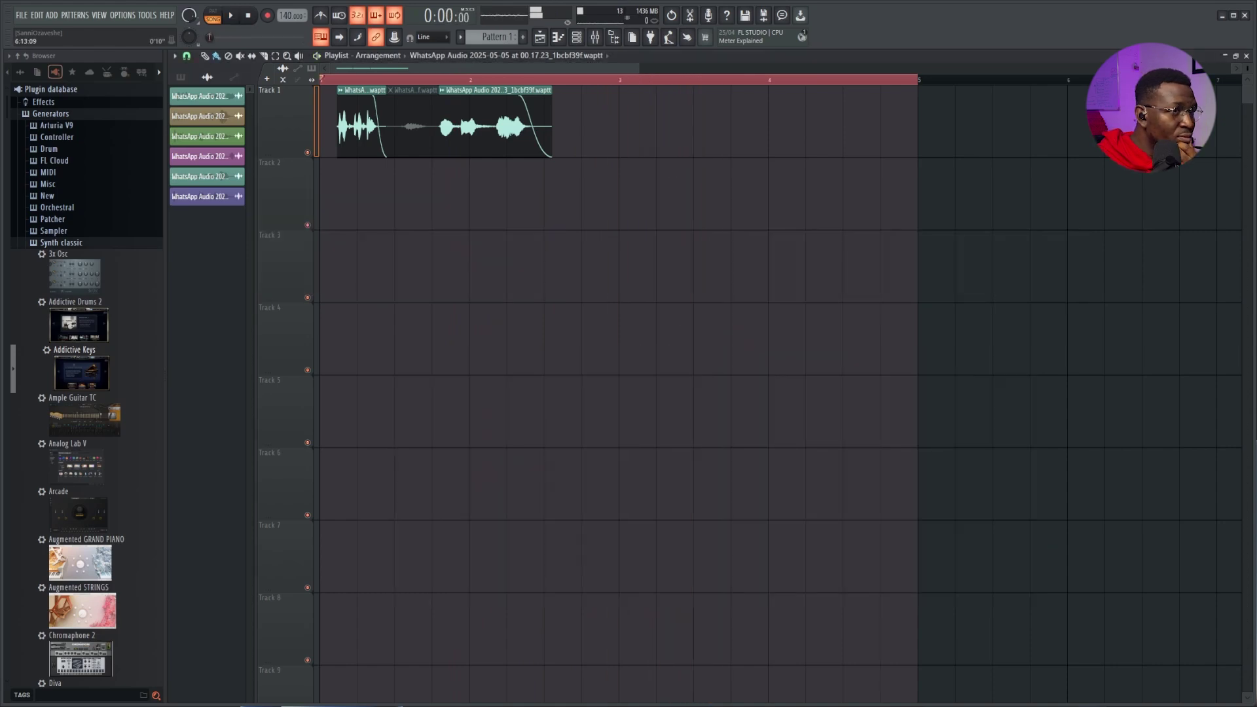
Maximize the playlist again and bring the mixer back over it, repositioned toward the middle
{"action": "left_click", "coordinate": [1236, 56]}
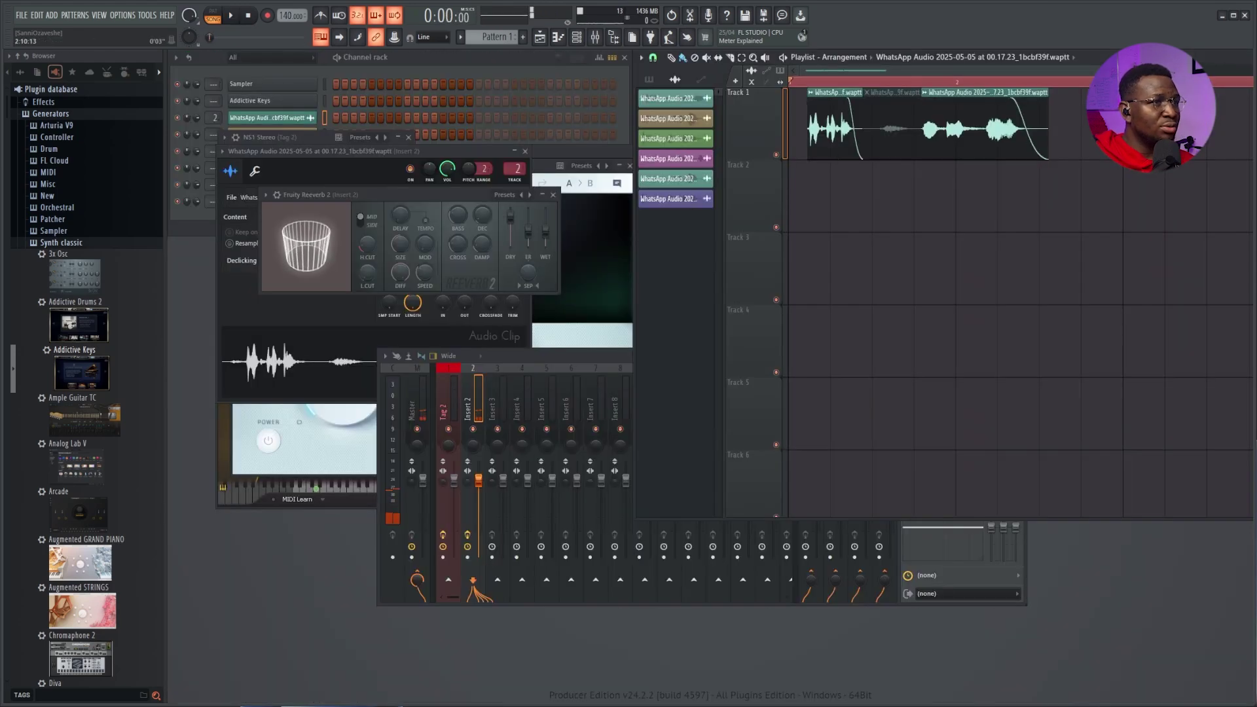
{"action": "key", "text": "Return"}
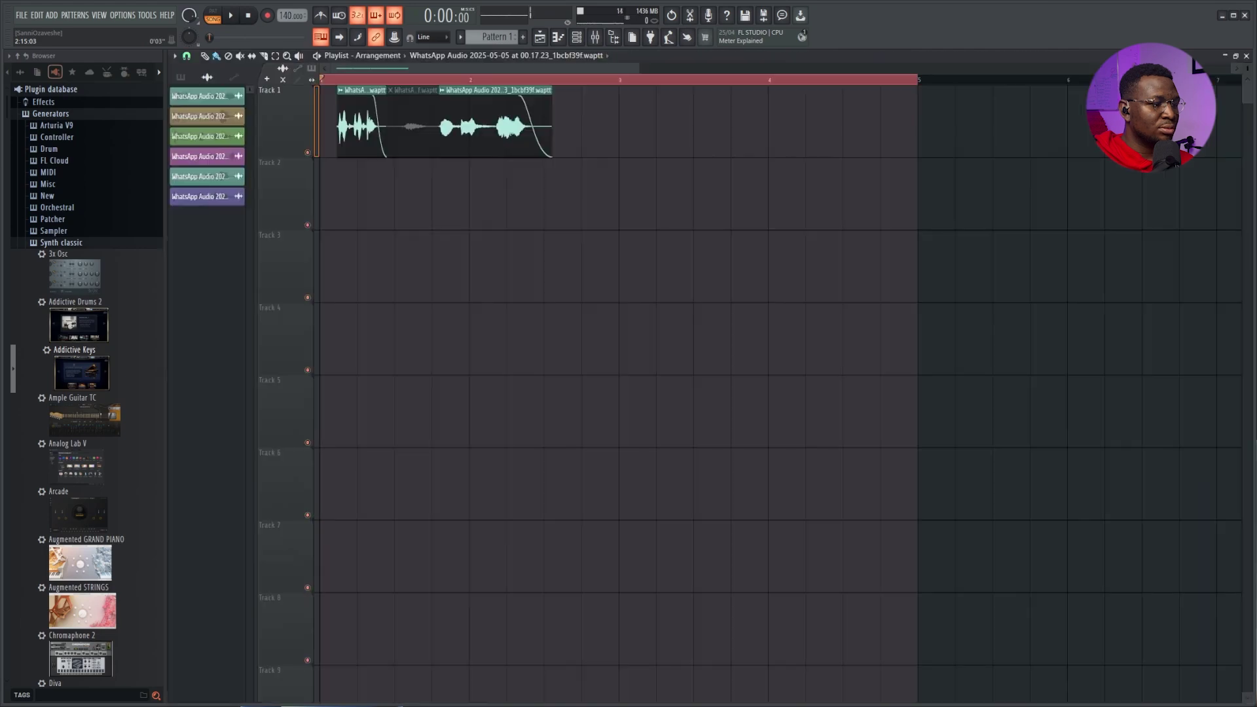
{"action": "key", "text": "F9"}
{"action": "left_click_drag", "start_coordinate": [688, 355], "coordinate": [710, 343]}
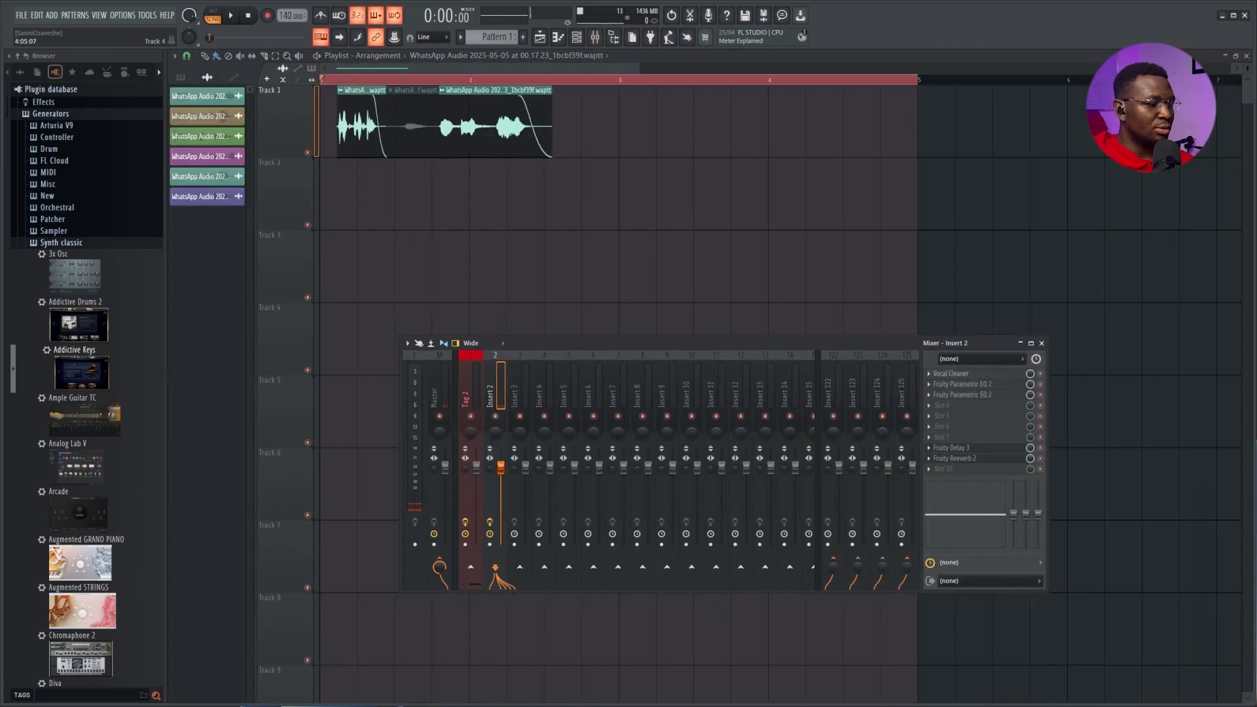
{"action": "left_click_drag", "start_coordinate": [808, 343], "coordinate": [794, 329]}
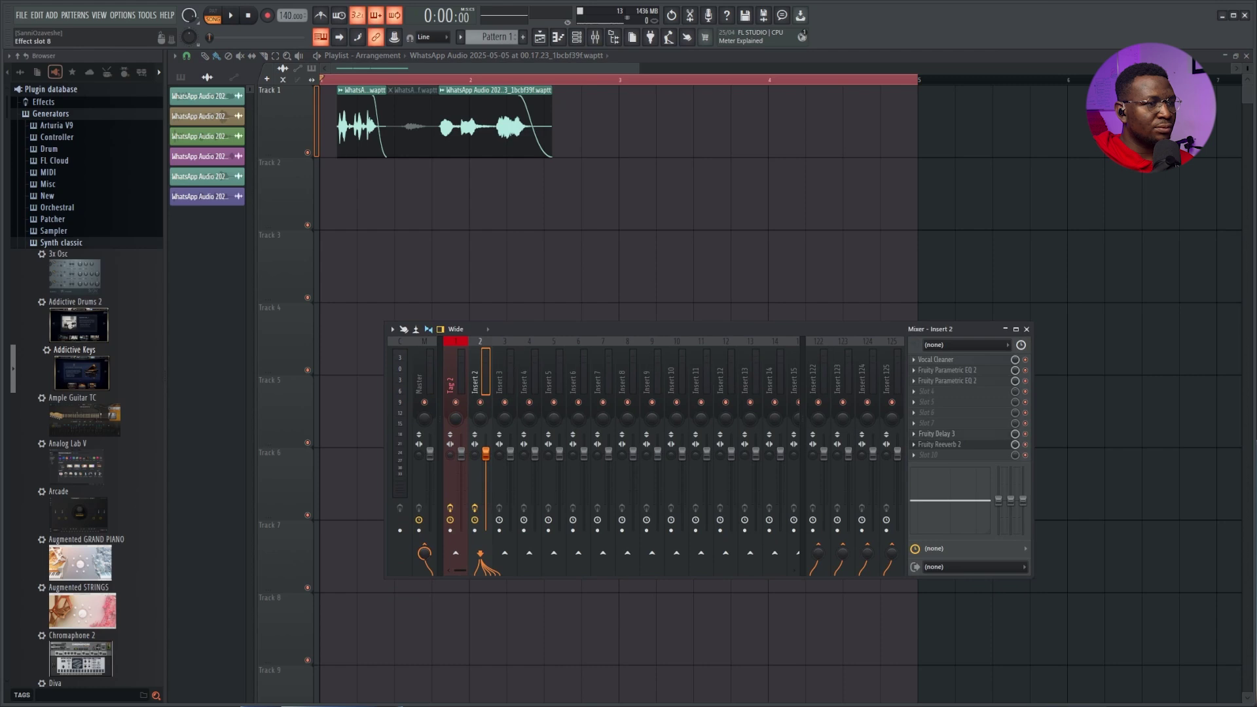
Use ping pong mode with a low feedback level in Fruity Delay 3 and lower its wet output while auditioning
{"action": "left_click", "coordinate": [958, 434]}
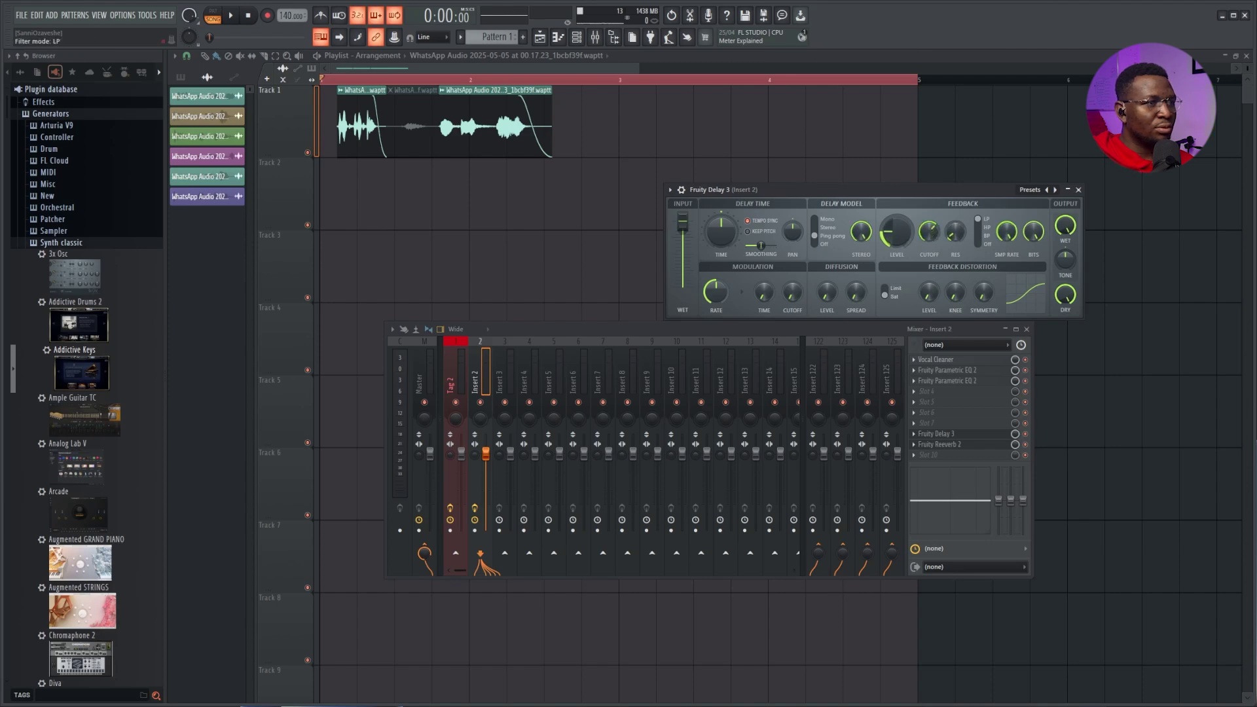
{"action": "key", "text": "space"}
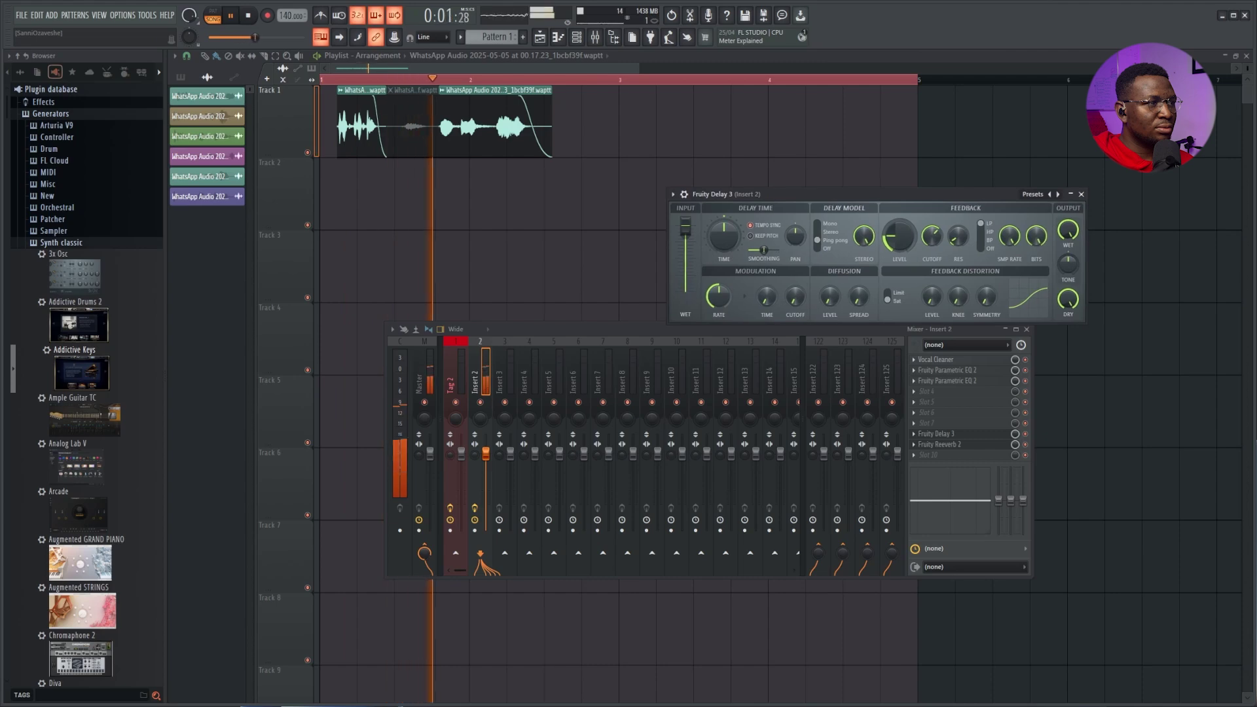
{"action": "key", "text": "space"}
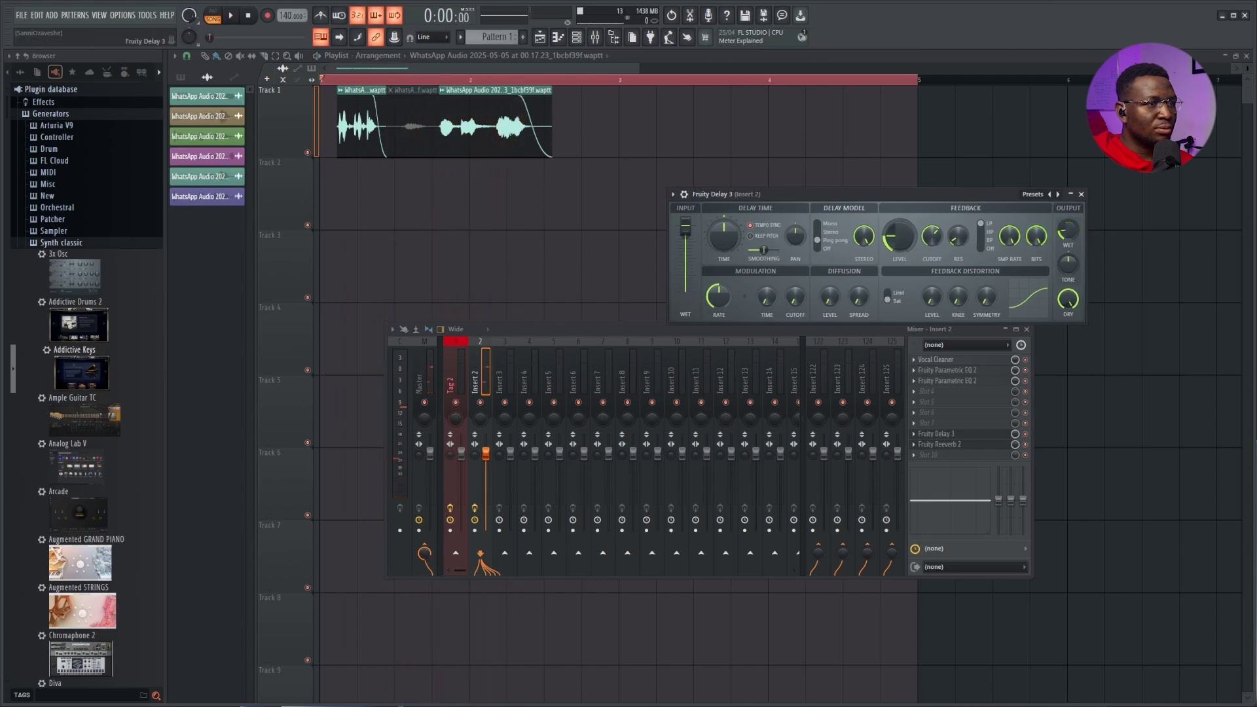
{"action": "key", "text": "space"}
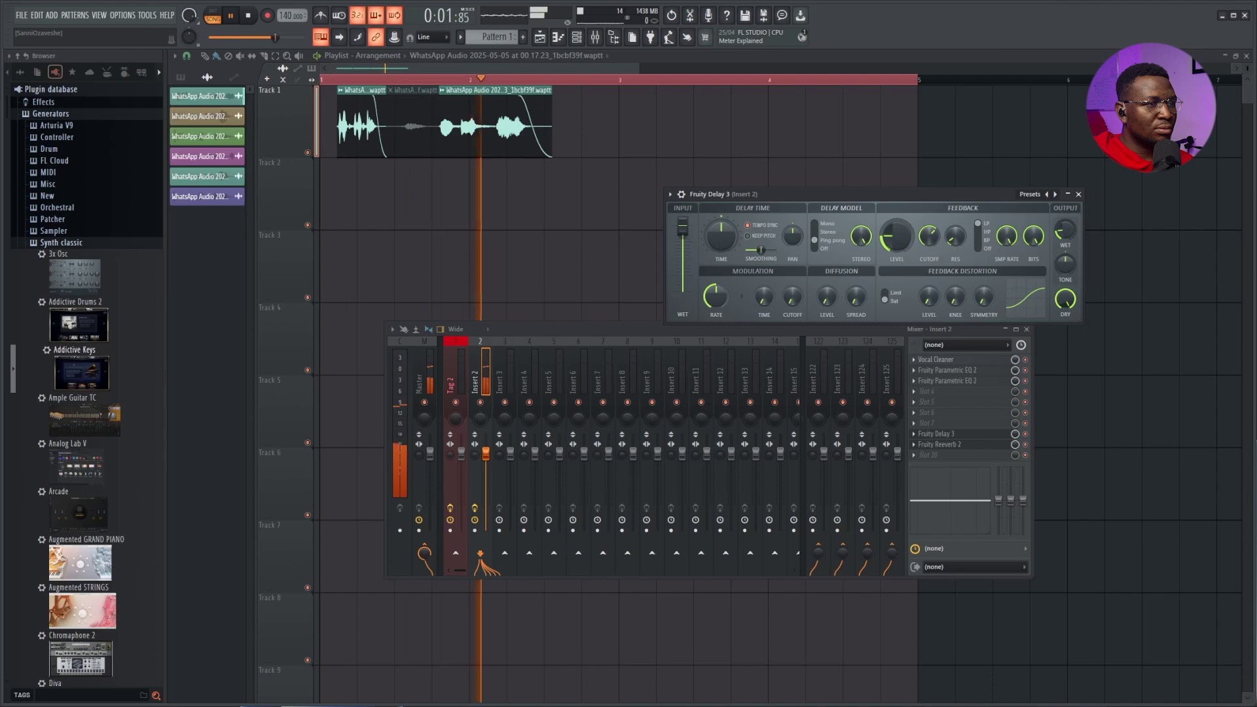
{"action": "key", "text": "space"}
{"action": "key", "text": "F5"}
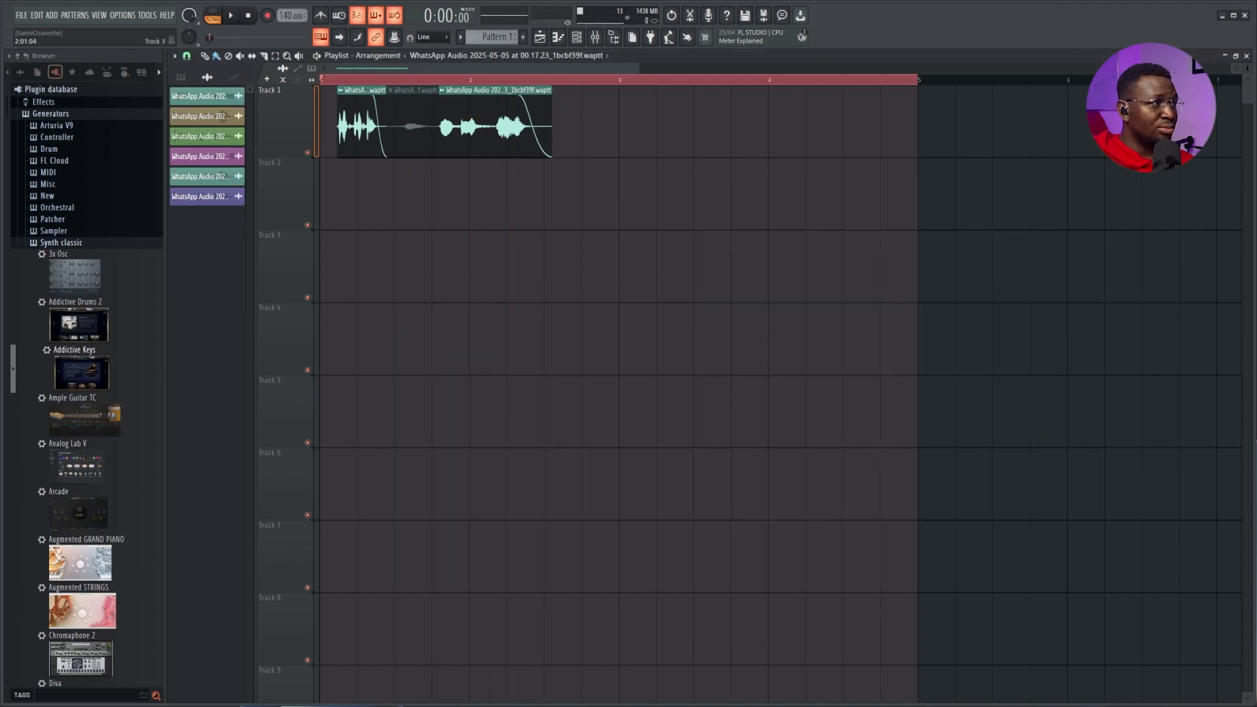
Change the voice clip's time-stretching mode in its channel settings and set the project tempo to 110 BPM
{"action": "right_click", "coordinate": [284, 16]}
{"action": "double_click", "coordinate": [486, 124]}
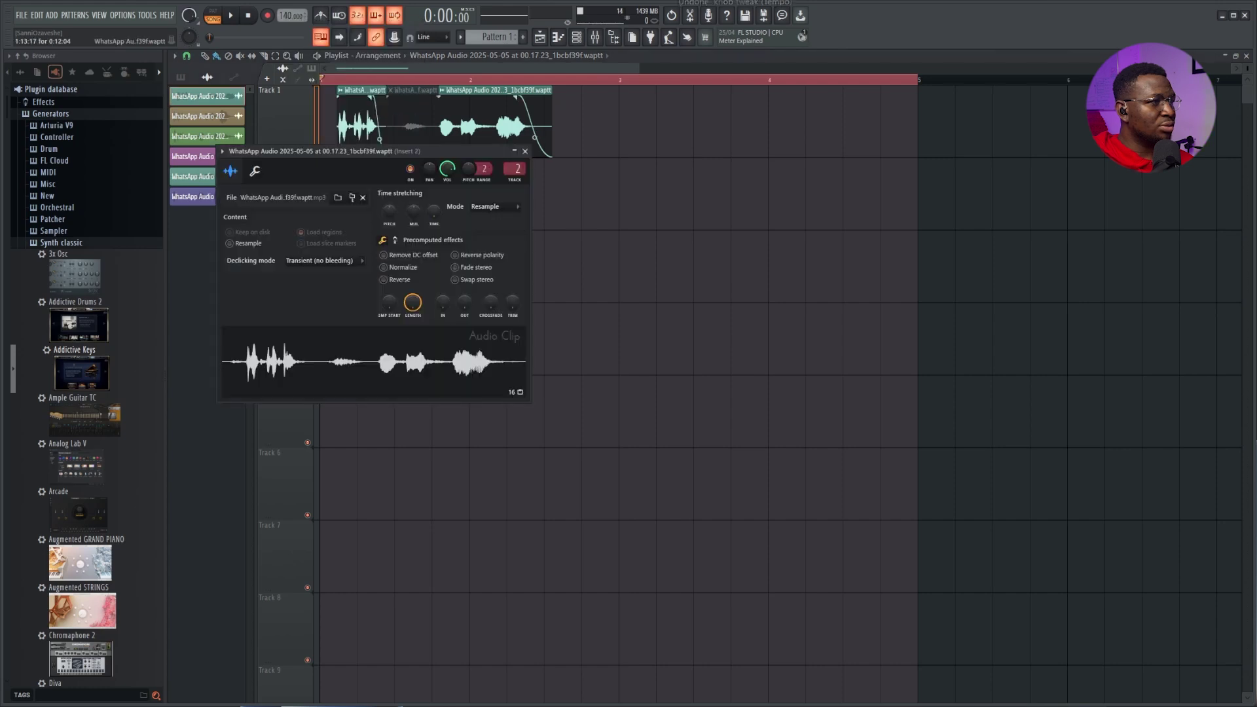
{"action": "left_click", "coordinate": [495, 206]}
{"action": "left_click", "coordinate": [490, 249]}
{"action": "key", "text": "Escape"}
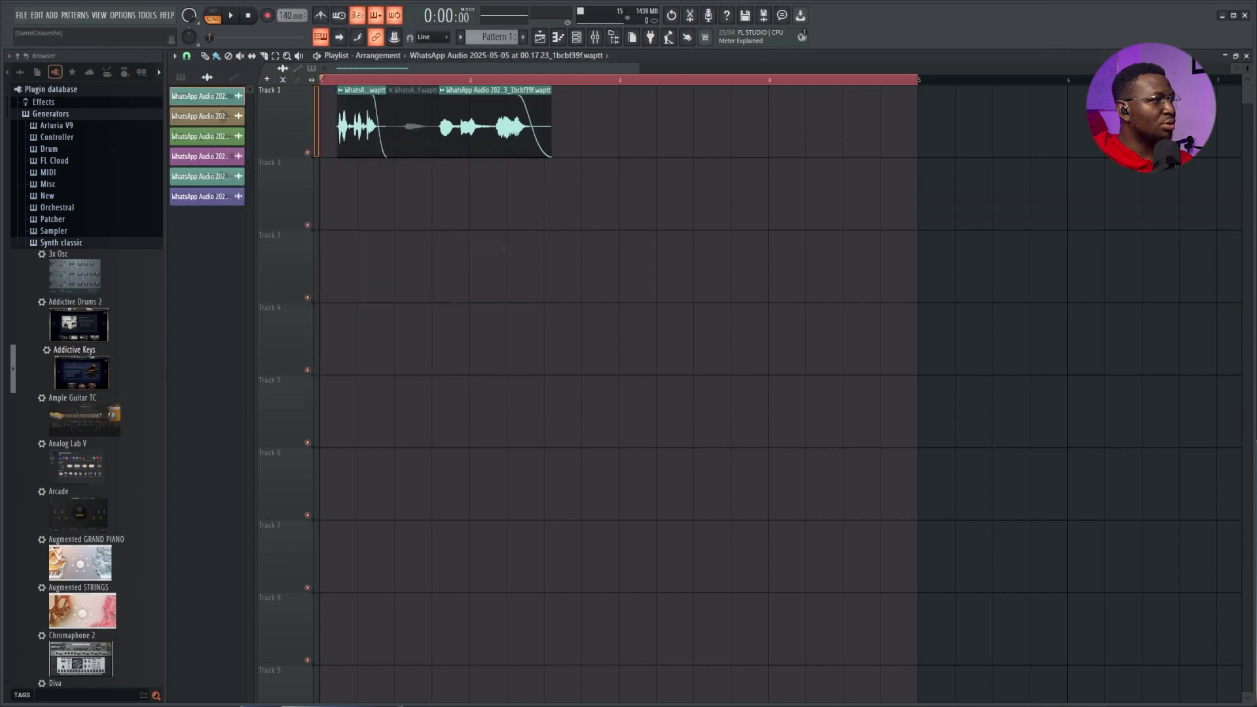
{"action": "right_click", "coordinate": [290, 16]}
{"action": "left_click", "coordinate": [397, 68]}
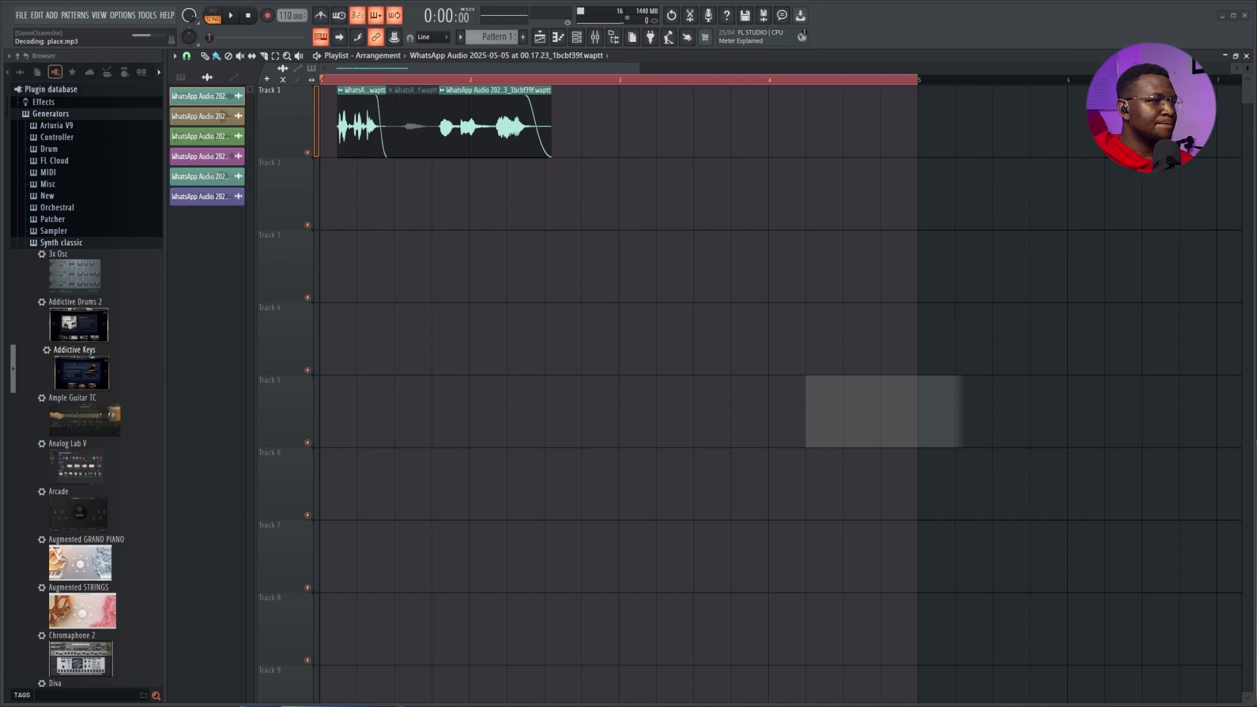
Place the Place.mp3 beat at the start of Track 5, solo that track and play it
{"action": "left_click_drag", "start_coordinate": [832, 413], "coordinate": [346, 412]}
{"action": "right_click", "coordinate": [307, 443]}
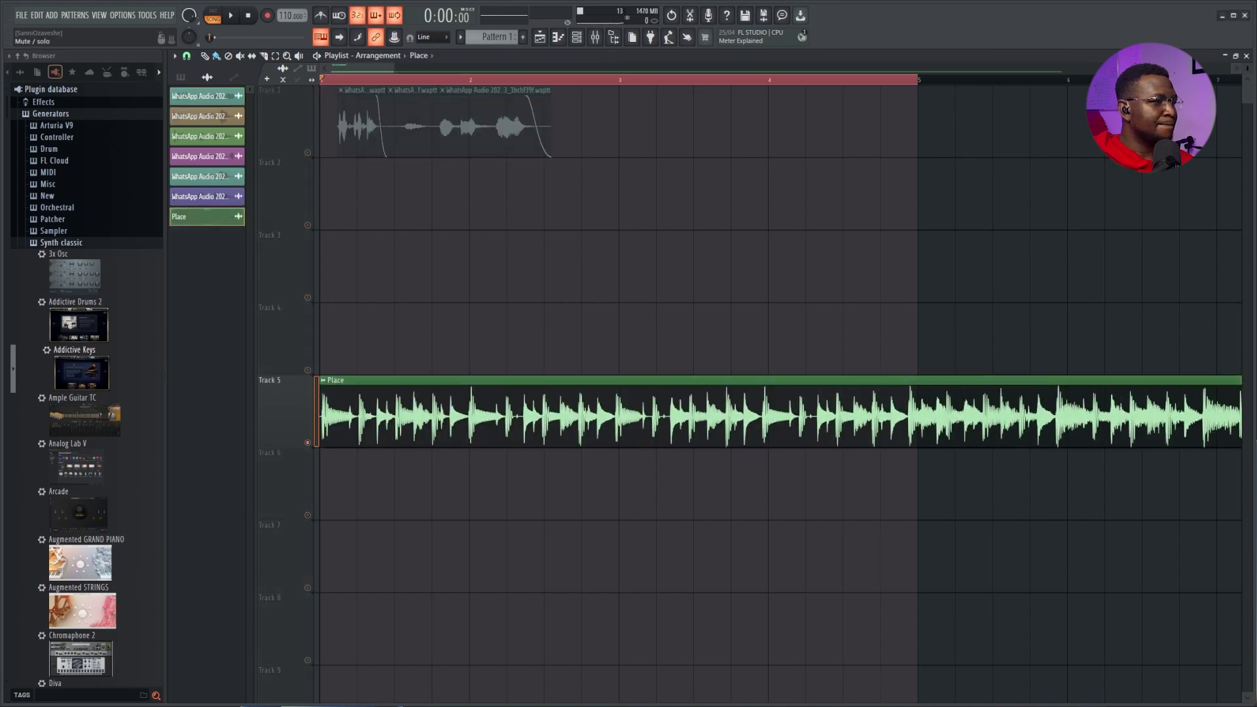
{"action": "key", "text": "space"}
{"action": "scroll", "coordinate": [781, 446], "scroll_direction": "down", "scroll_amount": 2}
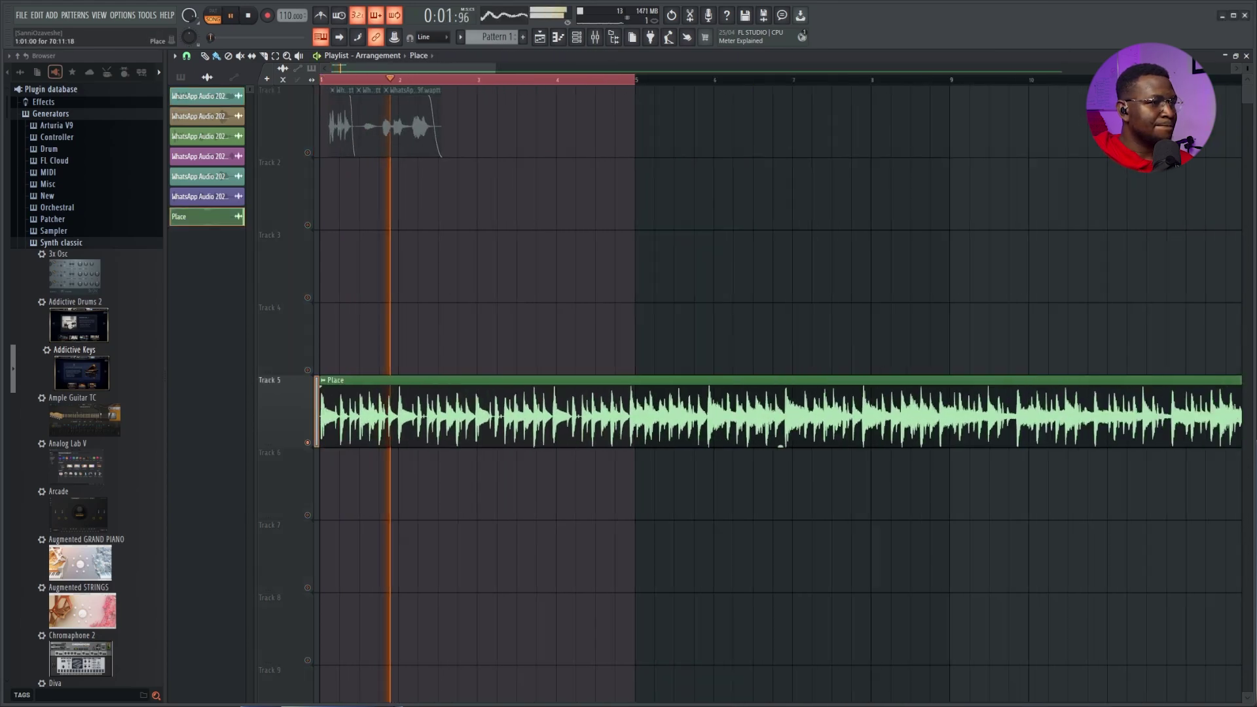
{"action": "scroll", "coordinate": [780, 446], "scroll_direction": "down", "scroll_amount": 2}
{"action": "scroll", "coordinate": [781, 446], "scroll_direction": "down", "scroll_amount": 1}
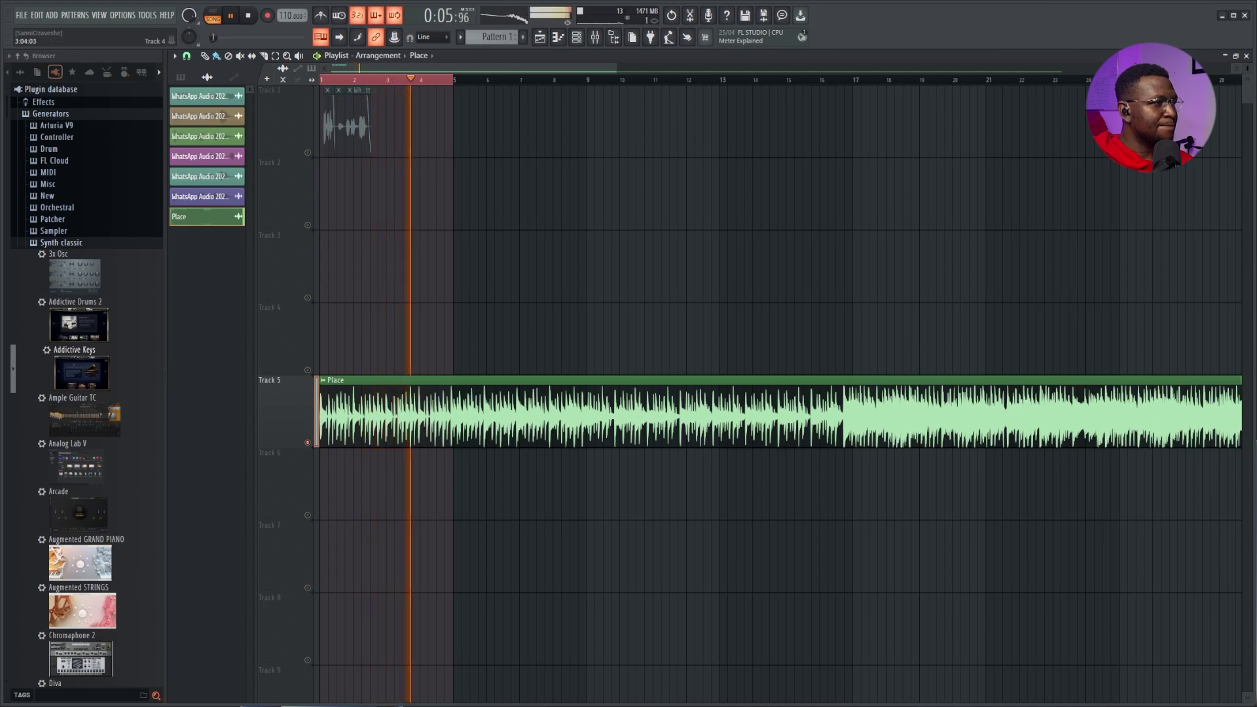
Clear the time selection and move all the Track 1 vocal clips together to start between bars 4 and 5
{"action": "key", "text": "ctrl+d"}
{"action": "key", "text": "space"}
{"action": "key", "text": "space"}
{"action": "left_click_drag", "start_coordinate": [416, 124], "coordinate": [329, 125], "text": "ctrl"}
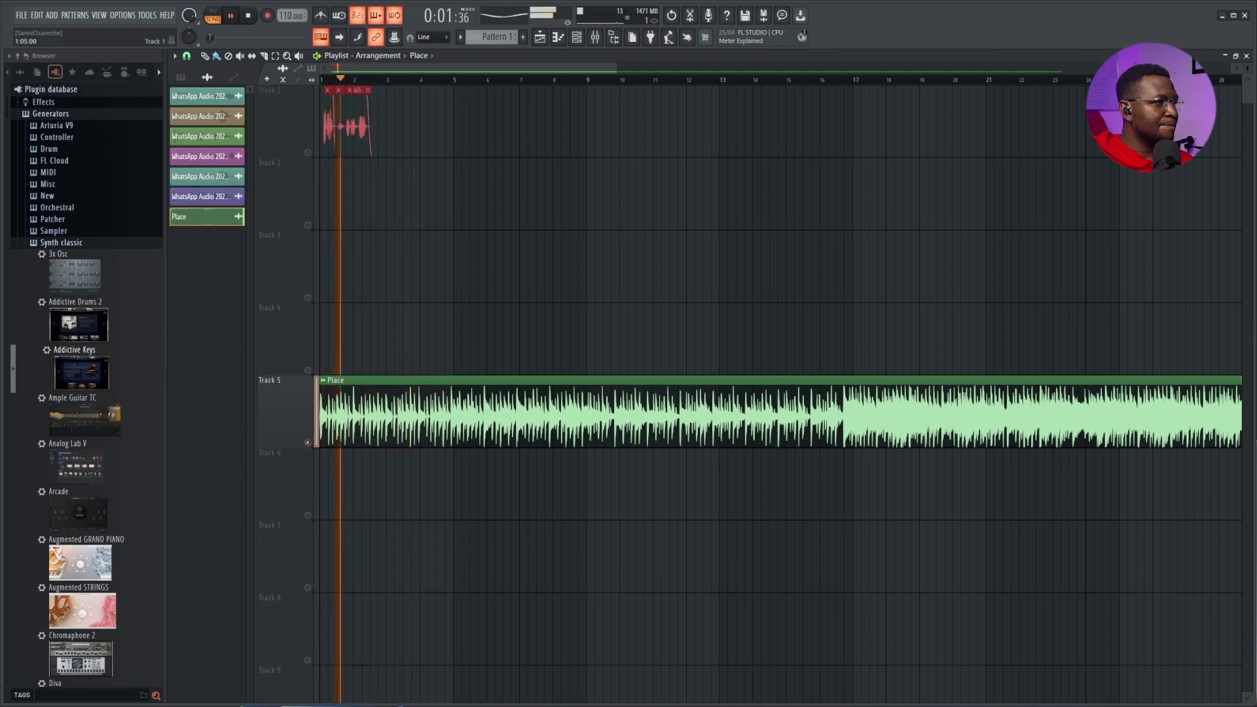
{"action": "scroll", "coordinate": [781, 446], "scroll_direction": "up", "scroll_amount": 3}
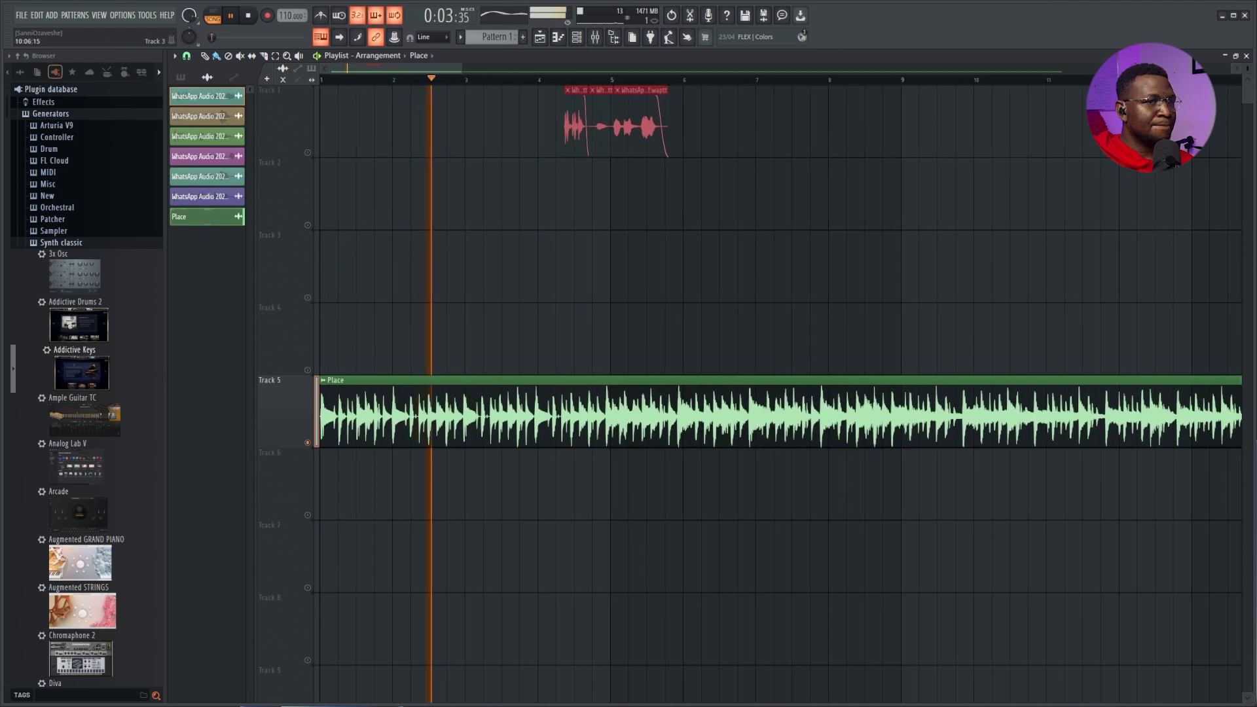
{"action": "key", "text": "space"}
Check the Place sample's embedded tempo without refitting it, then set the project tempo to 112 BPM and play the beat
{"action": "left_click", "coordinate": [323, 379]}
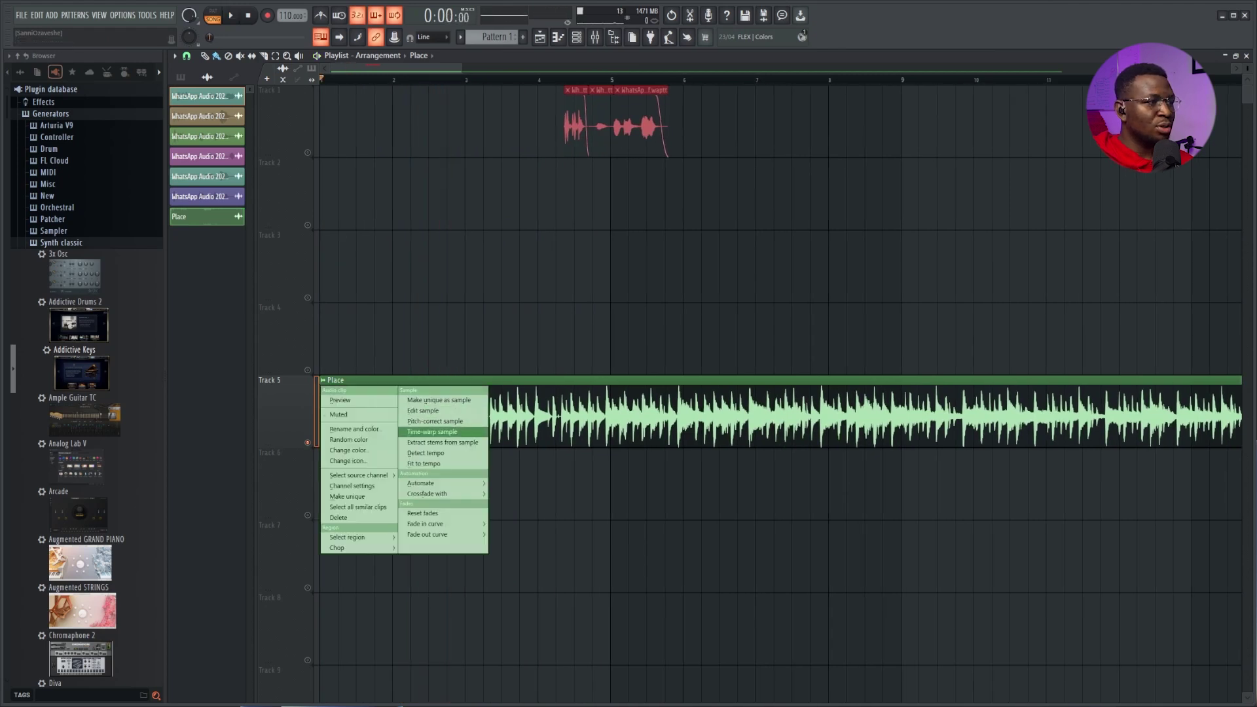
{"action": "left_click", "coordinate": [425, 464]}
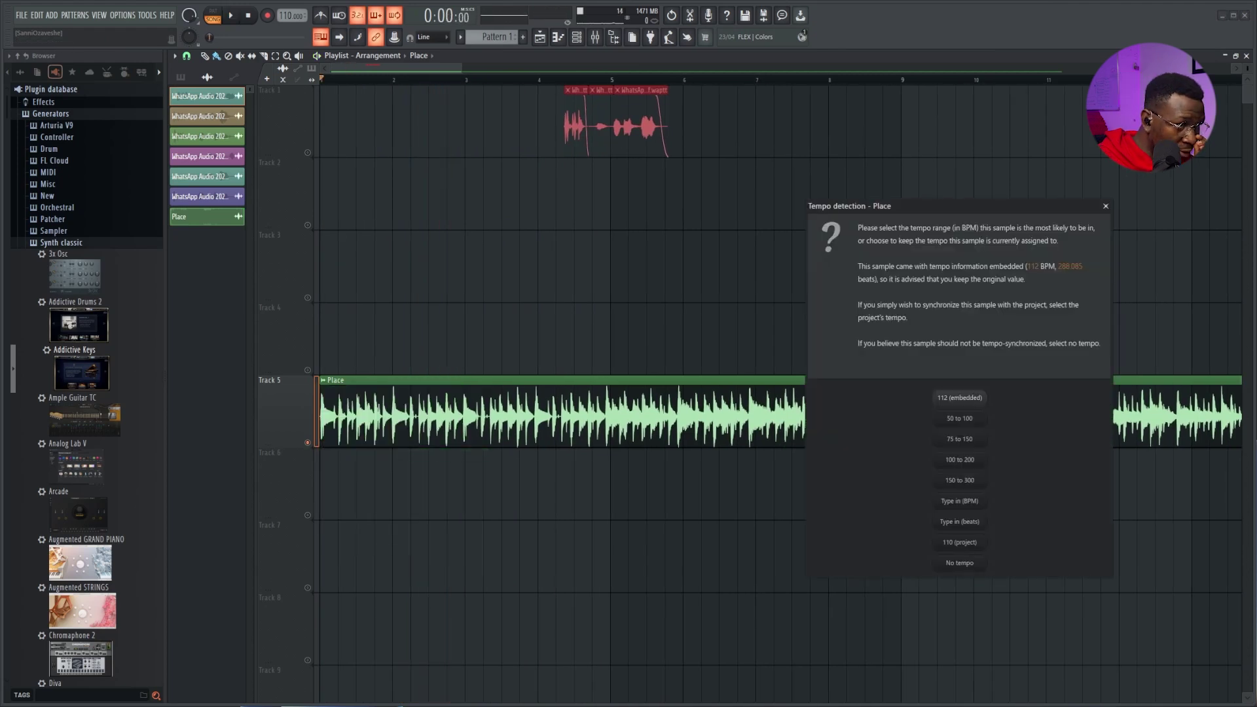
{"action": "left_click", "coordinate": [1106, 206]}
{"action": "left_click_drag", "start_coordinate": [287, 15], "coordinate": [287, 9]}
{"action": "key", "text": "Page_Up"}
{"action": "key", "text": "space"}
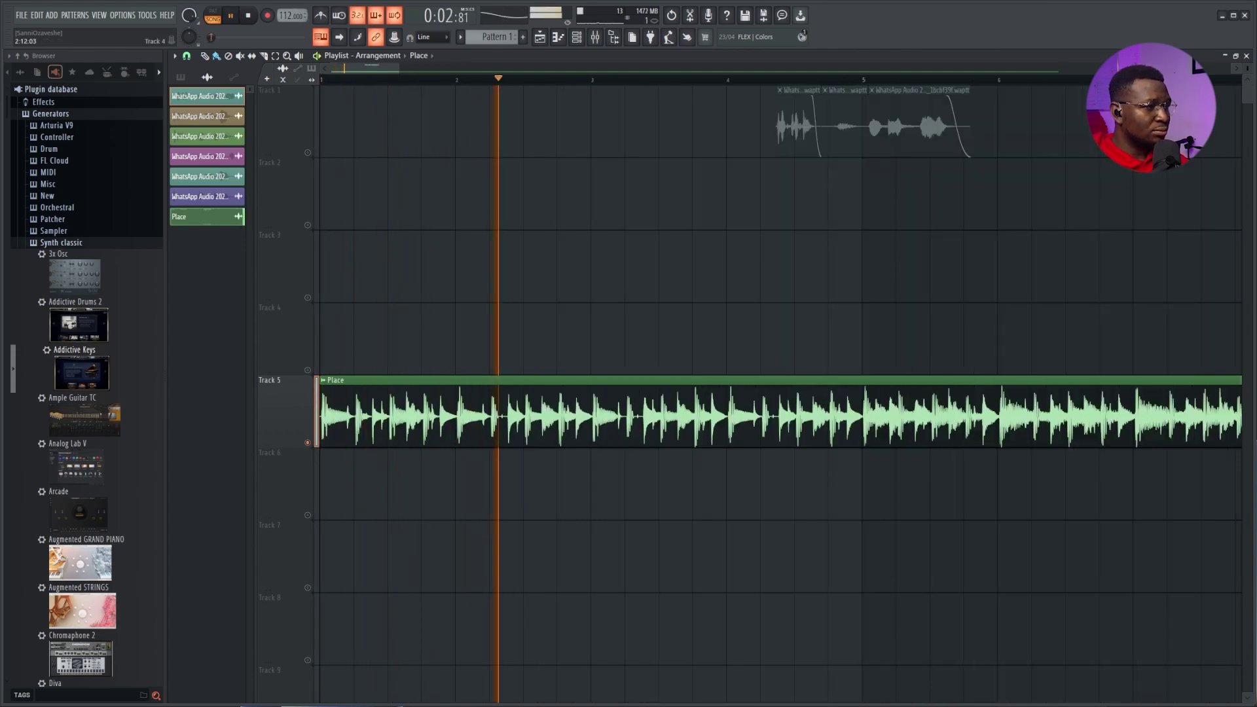
{"action": "key", "text": "space"}
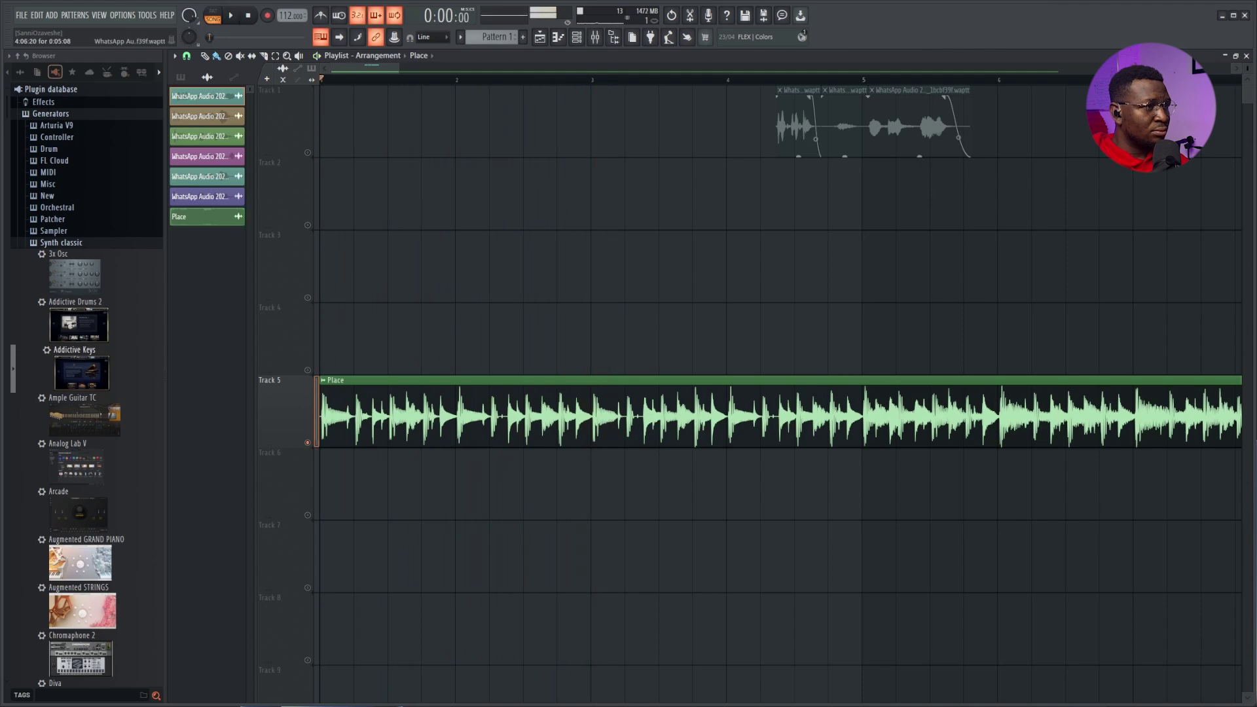
Unmute Track 1, move the first vocal clip to bar 3 and audition it with the beat
{"action": "scroll", "coordinate": [596, 334], "scroll_direction": "up", "scroll_amount": 4}
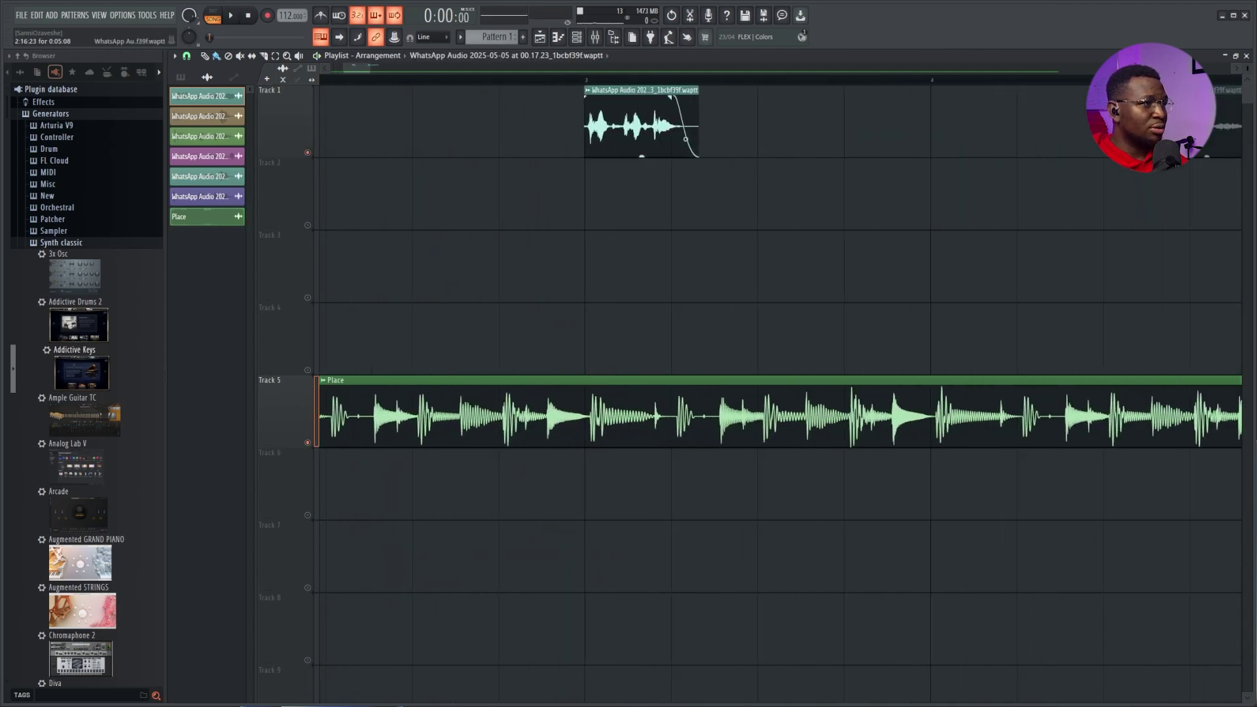
{"action": "scroll", "coordinate": [596, 334], "scroll_direction": "down", "scroll_amount": 4}
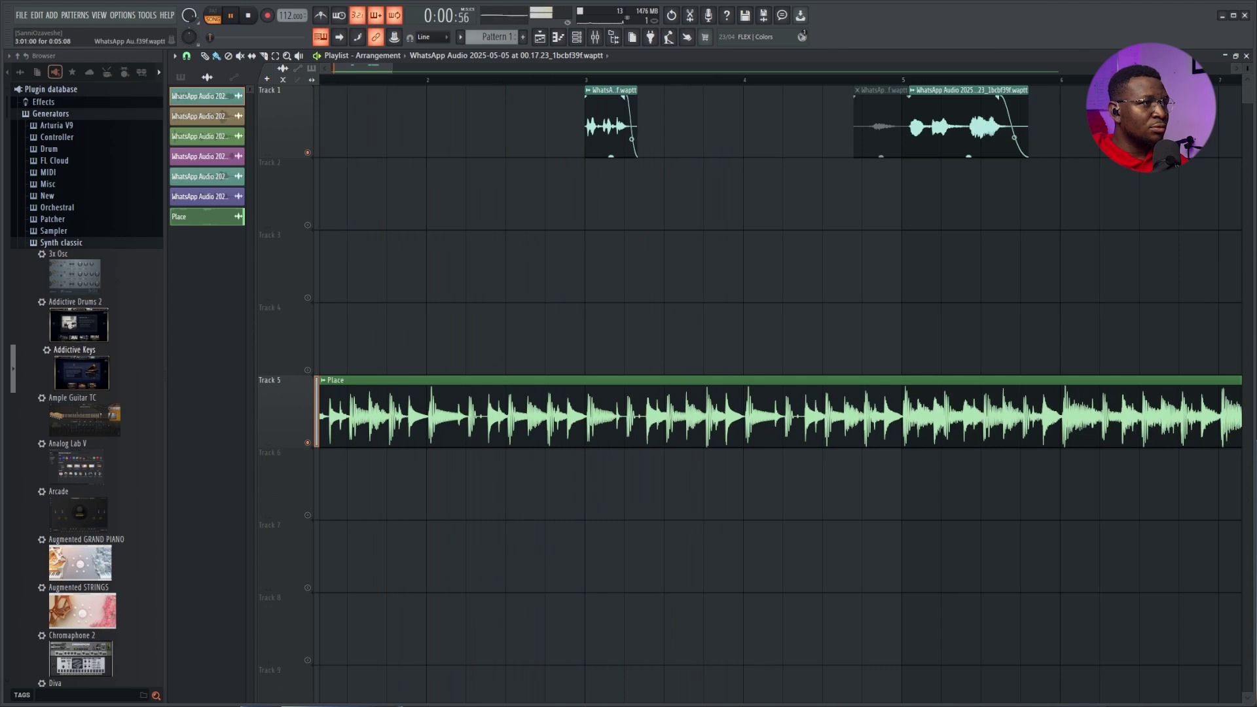
{"action": "key", "text": "space"}
Create an automation clip for the Fruity Delay 3 mix level on mixer Insert 2
{"action": "key", "text": "F6"}
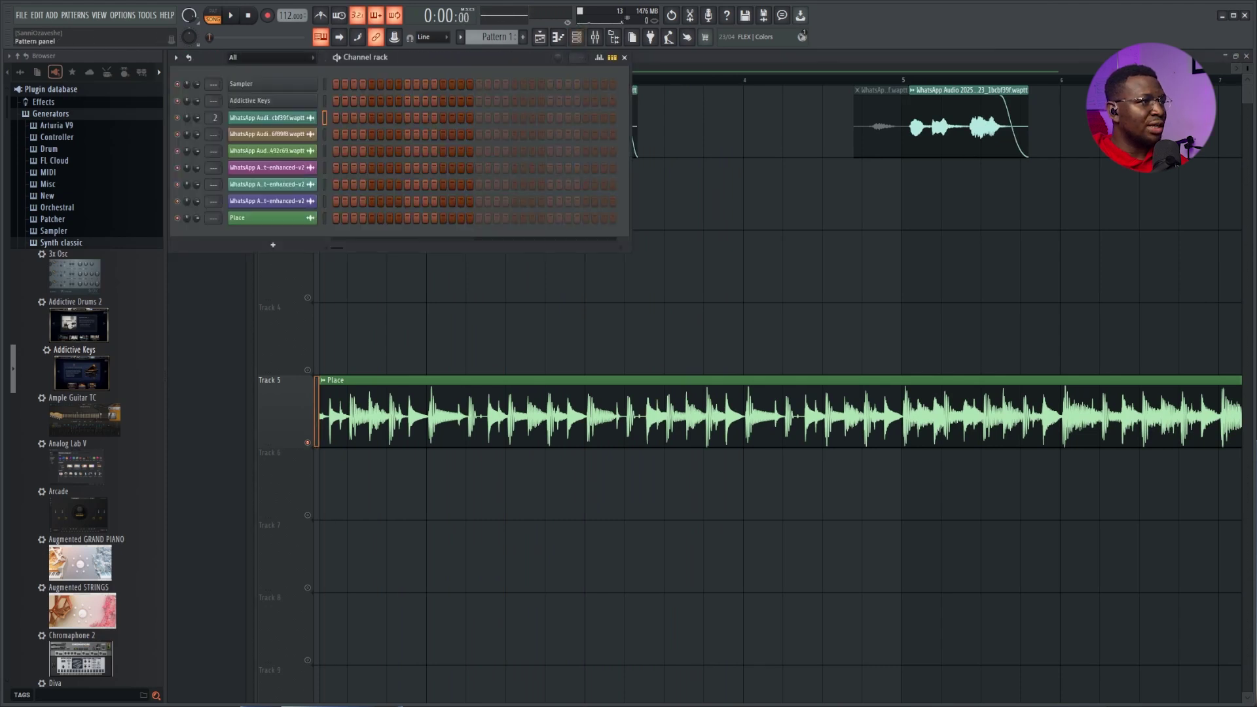
{"action": "left_click", "coordinate": [595, 36]}
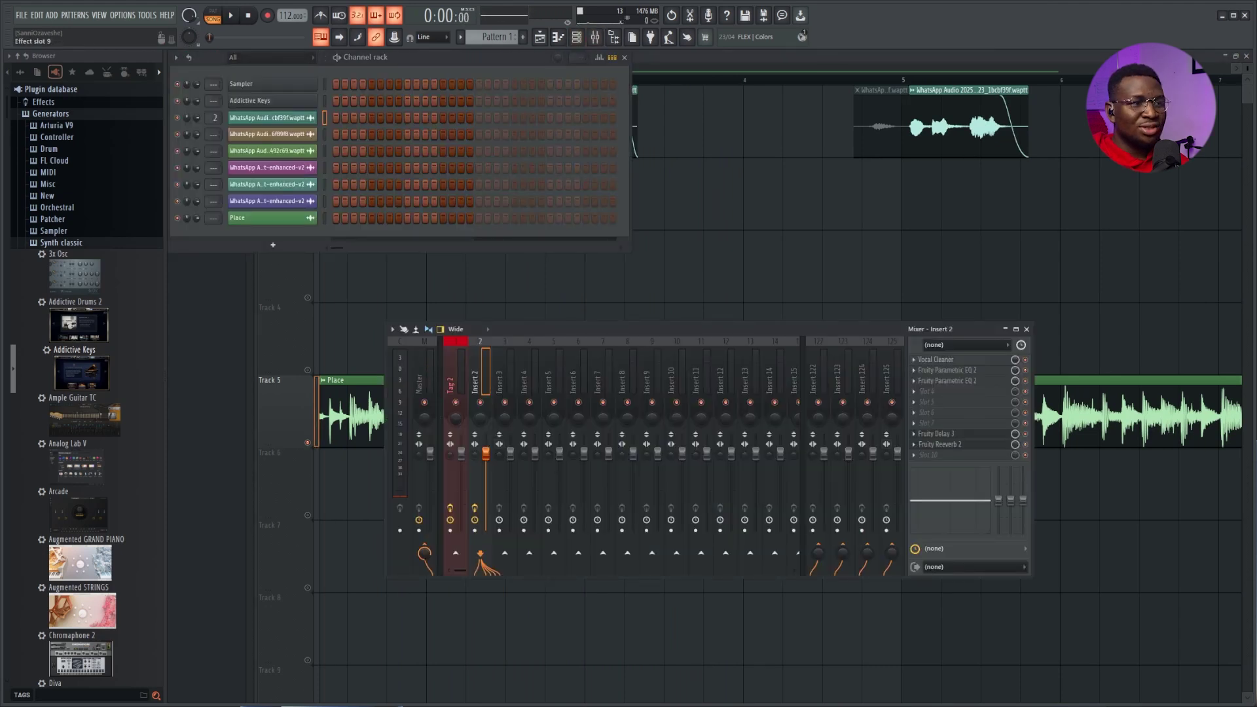
{"action": "right_click", "coordinate": [1015, 433]}
{"action": "left_click", "coordinate": [1054, 515]}
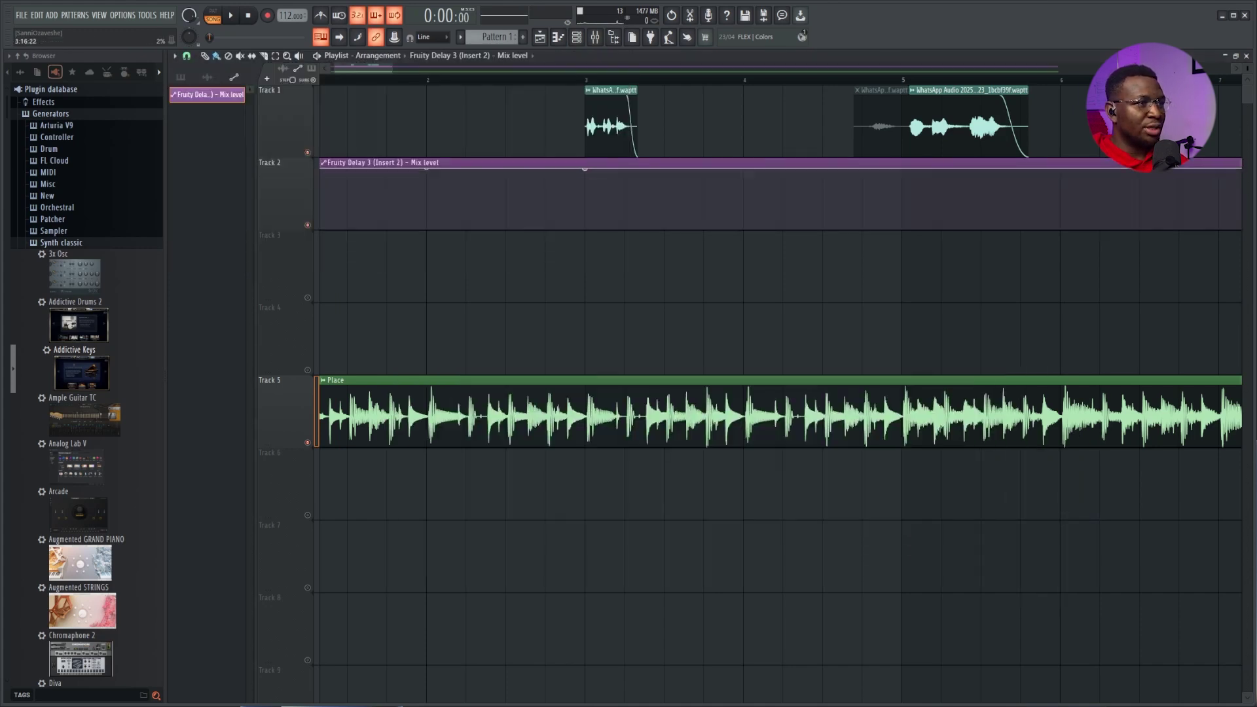
Shape the delay mix automation to fall from full at bar 3 and curve down to zero before bar 5
{"action": "right_click", "coordinate": [742, 188]}
{"action": "left_click_drag", "start_coordinate": [742, 188], "coordinate": [743, 168]}
{"action": "right_click", "coordinate": [862, 227]}
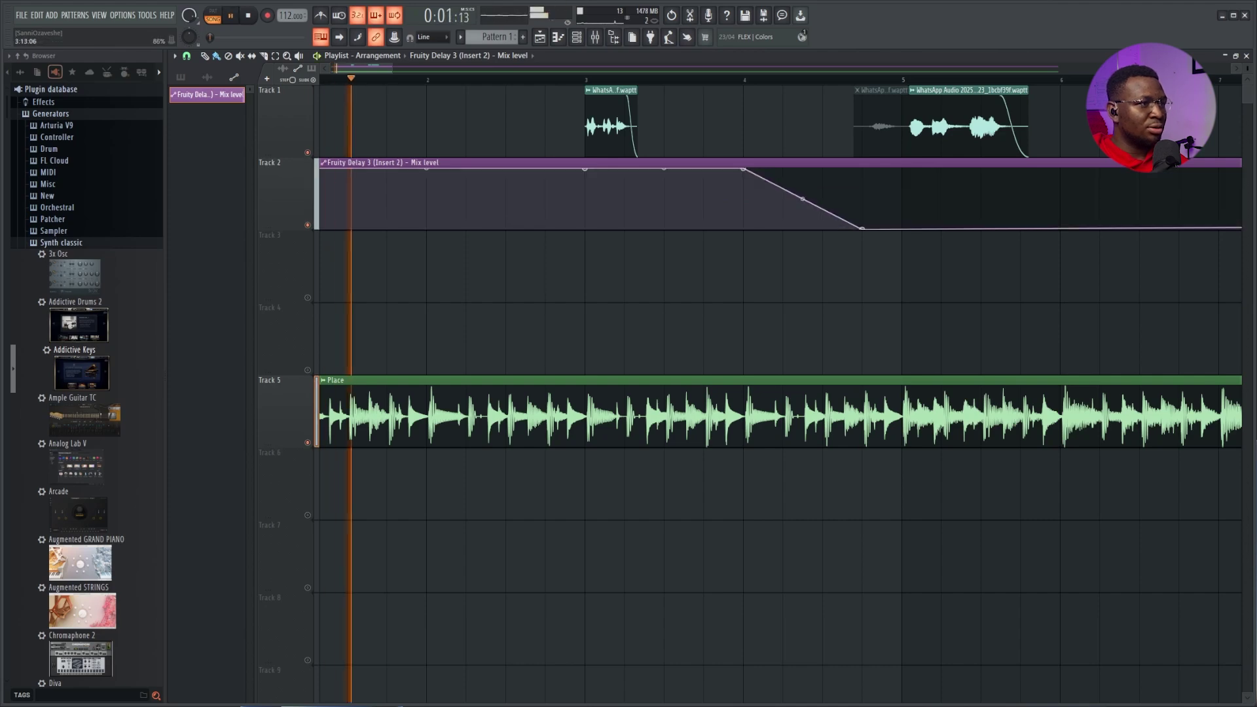
{"action": "left_click_drag", "start_coordinate": [744, 169], "coordinate": [803, 225]}
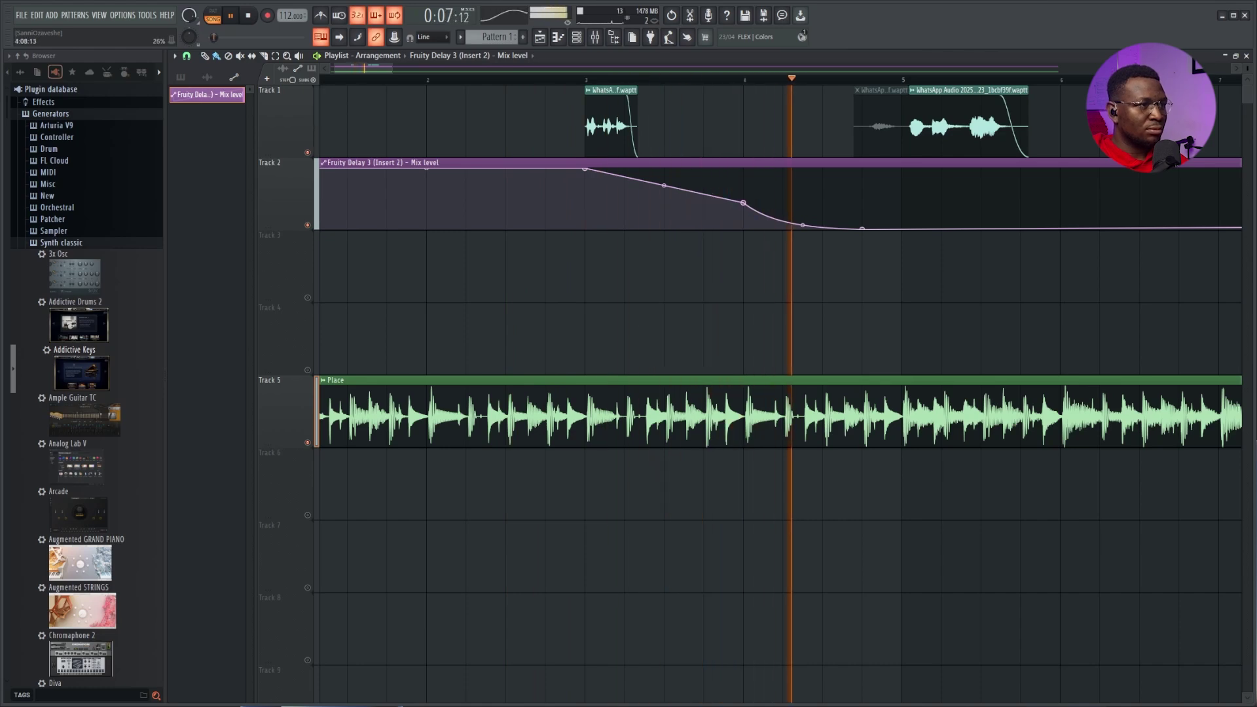
{"action": "key", "text": "space"}
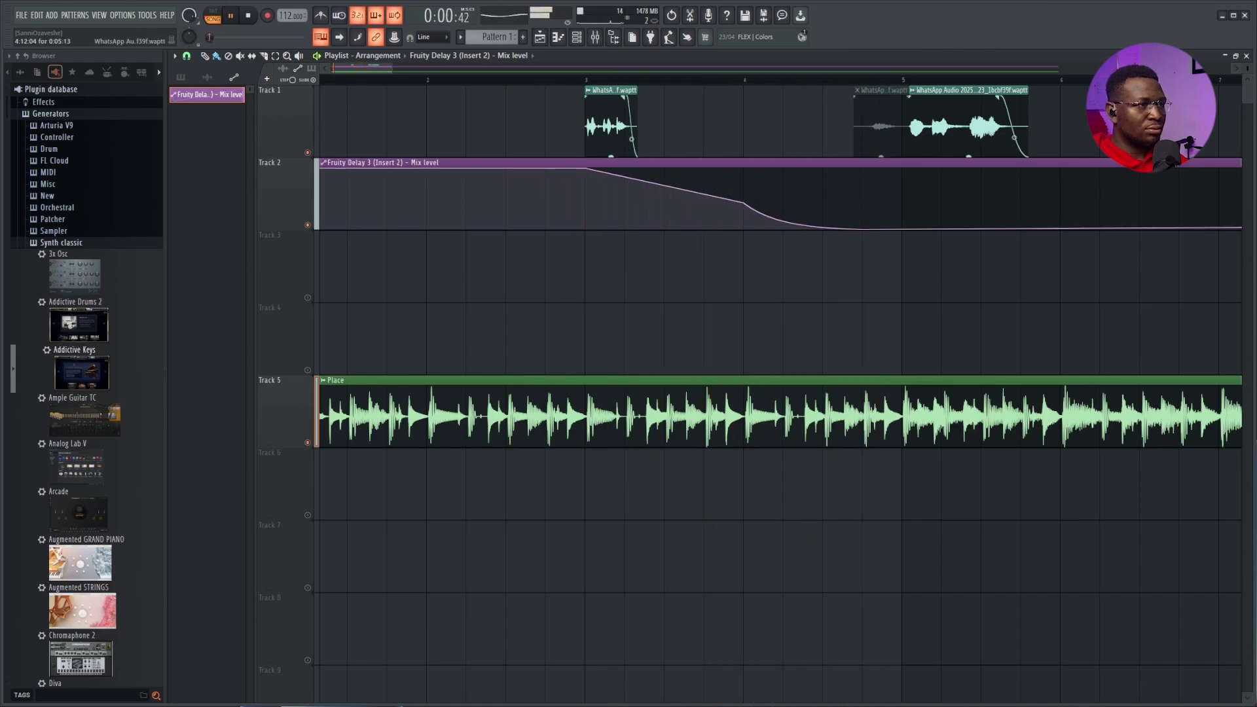
Delete the muted middle vocal clip and move the last one earlier, to about the middle of bar 4, while auditioning
{"action": "key", "text": "space"}
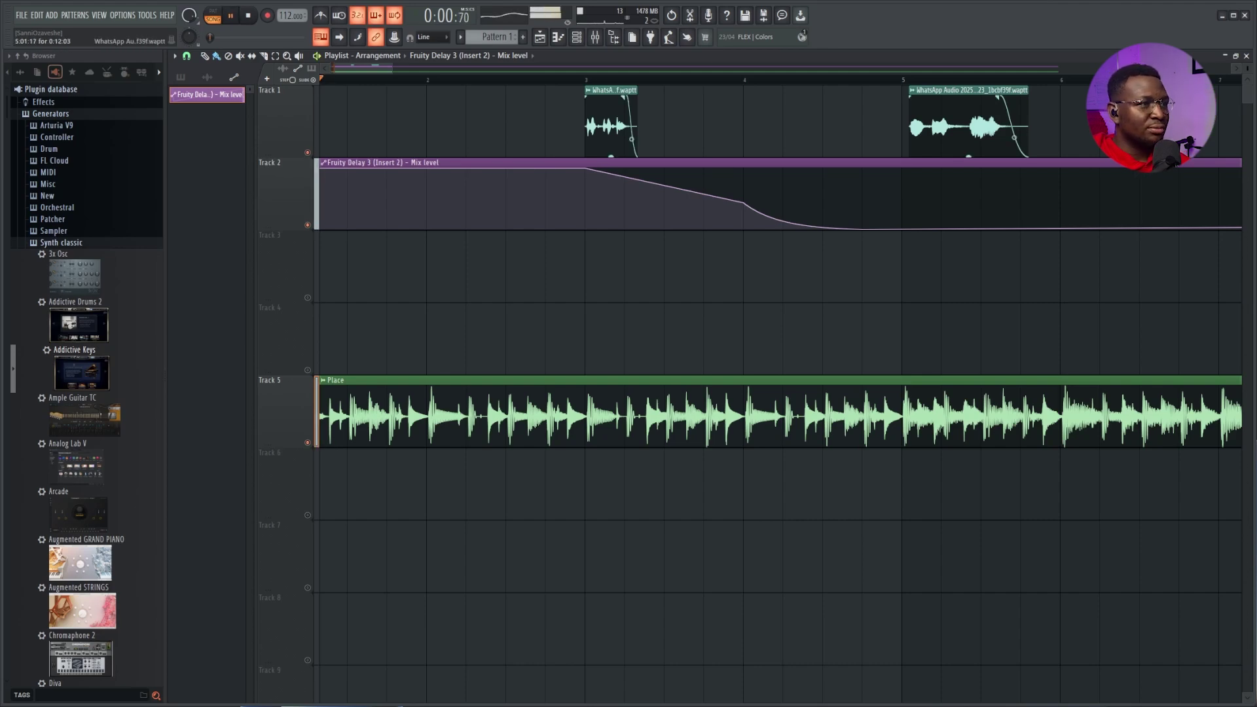
{"action": "left_click_drag", "start_coordinate": [950, 124], "coordinate": [895, 125]}
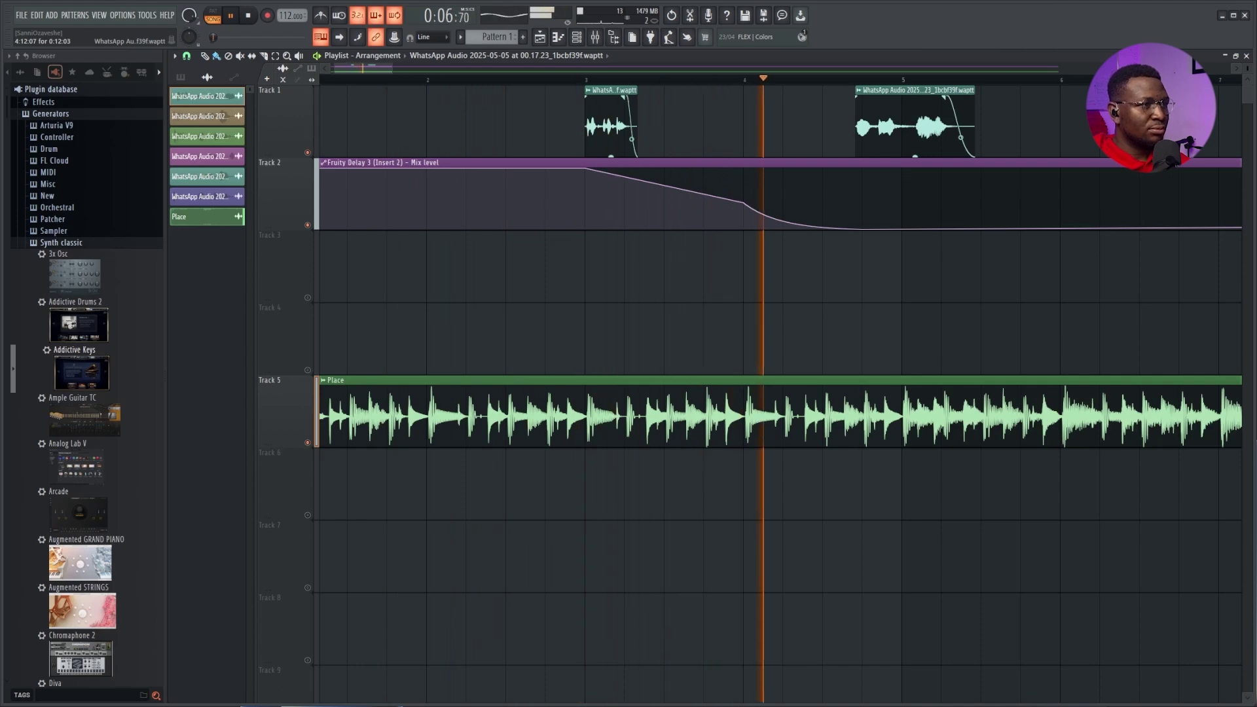
{"action": "key", "text": "space"}
{"action": "key", "text": "space"}
{"action": "left_click_drag", "start_coordinate": [896, 124], "coordinate": [866, 124]}
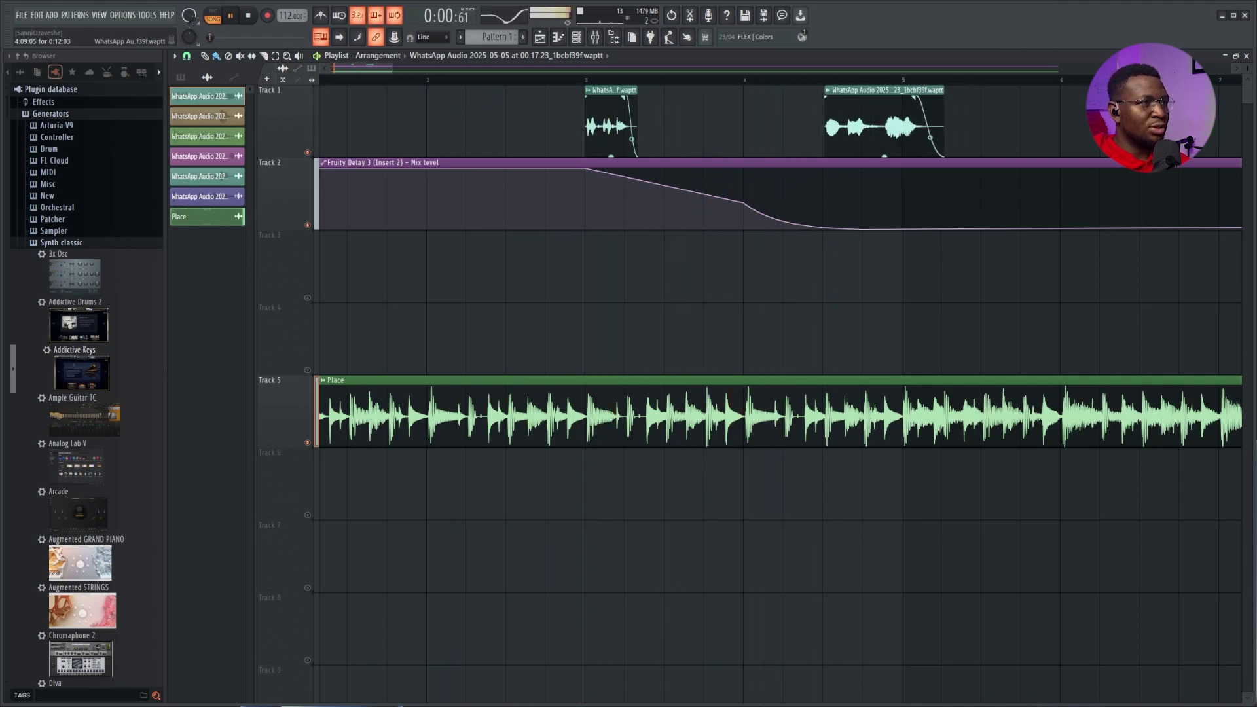
{"action": "key", "text": "space"}
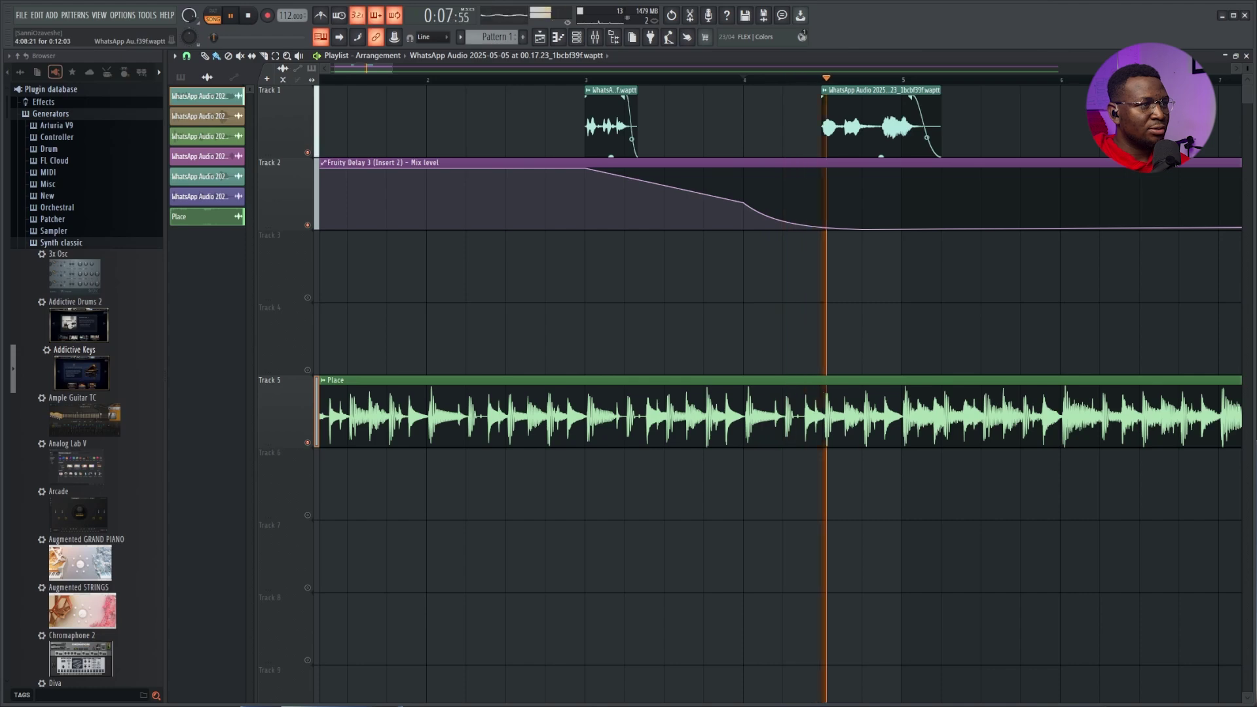
{"action": "key", "text": "space"}
{"action": "key", "text": "space"}
Try time-stretching the last vocal clip to a shorter length, and undo that resize
{"action": "left_click_drag", "start_coordinate": [941, 127], "coordinate": [913, 126]}
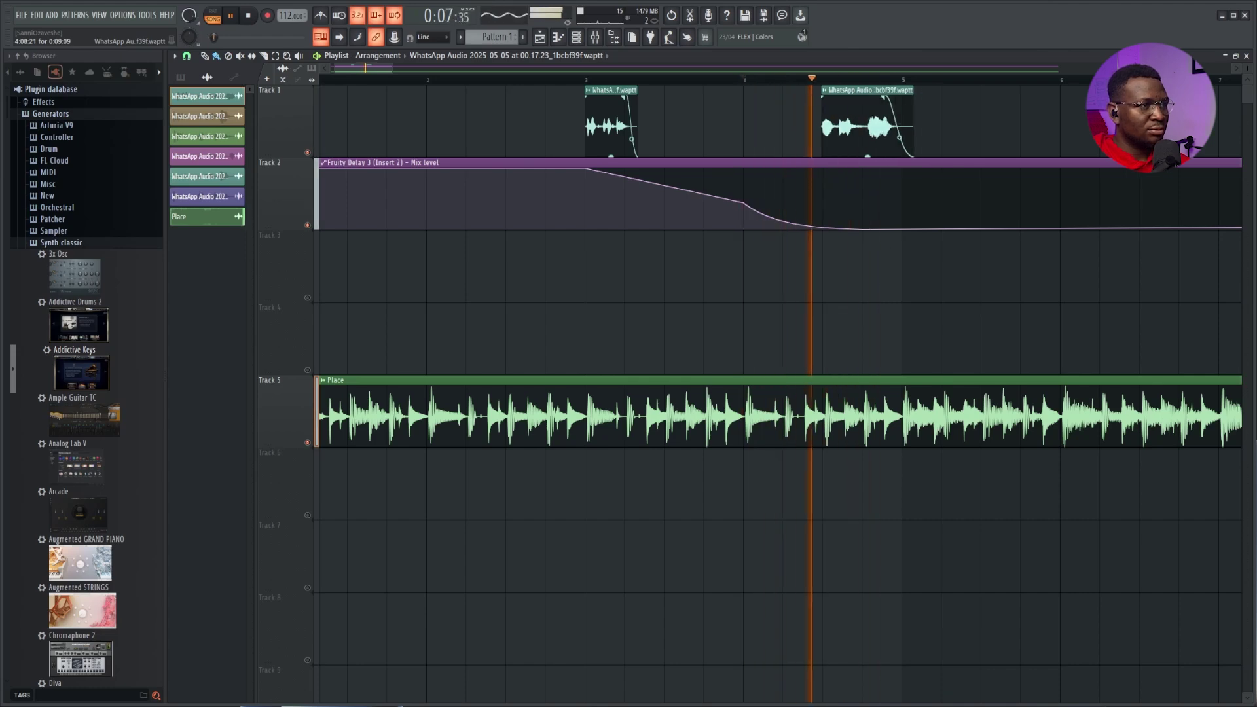
{"action": "key", "text": "space"}
{"action": "key", "text": "ctrl+z"}
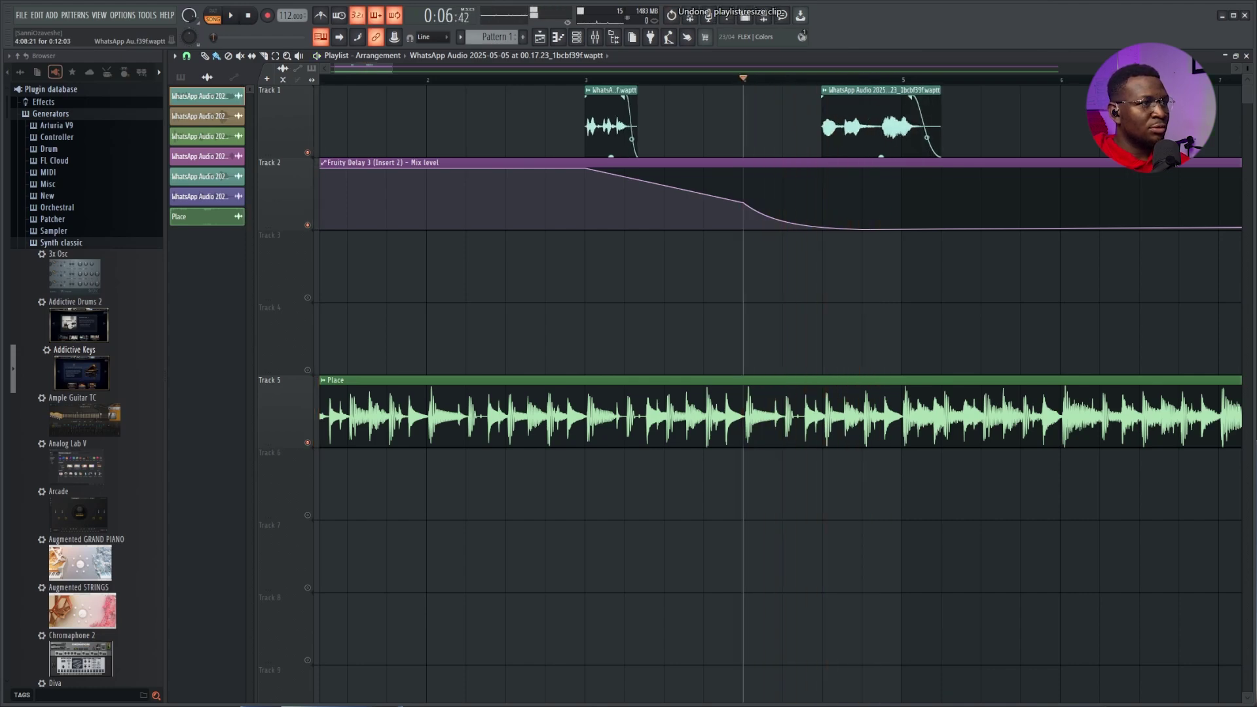
Make the last vocal clip unique as a sample, saving it under the suggested Part_1 name, and play it
{"action": "left_click", "coordinate": [825, 90]}
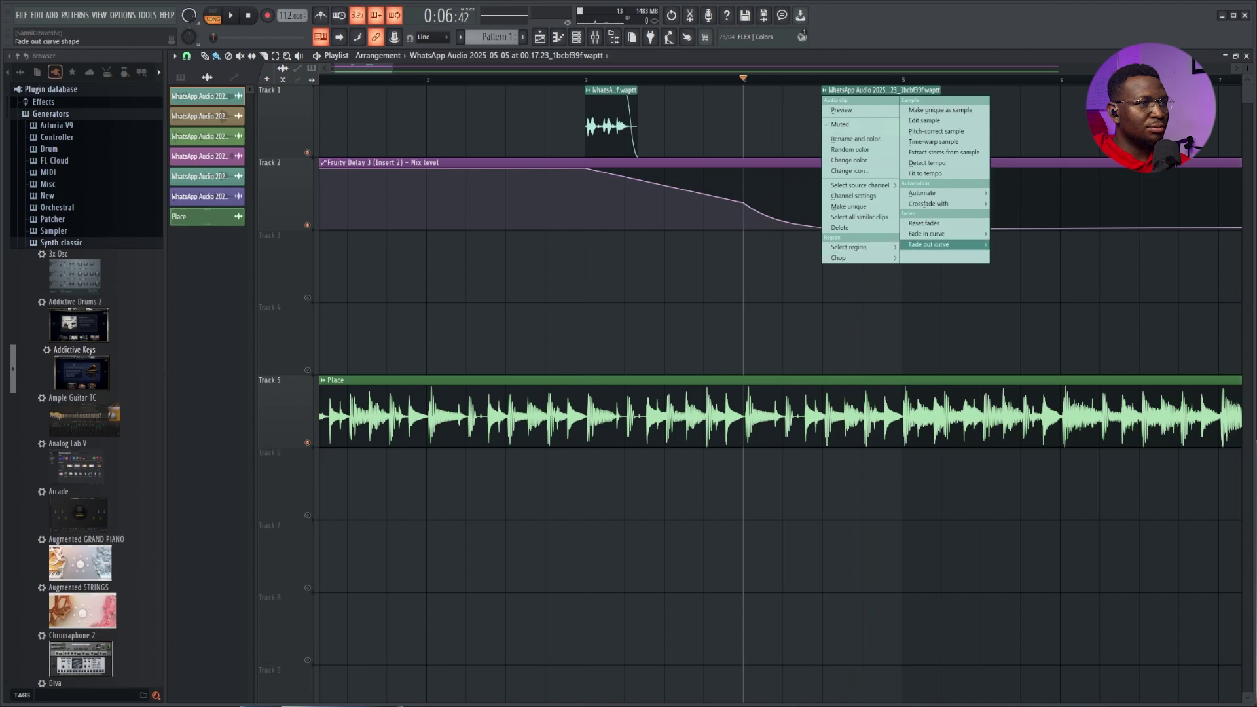
{"action": "left_click", "coordinate": [940, 110]}
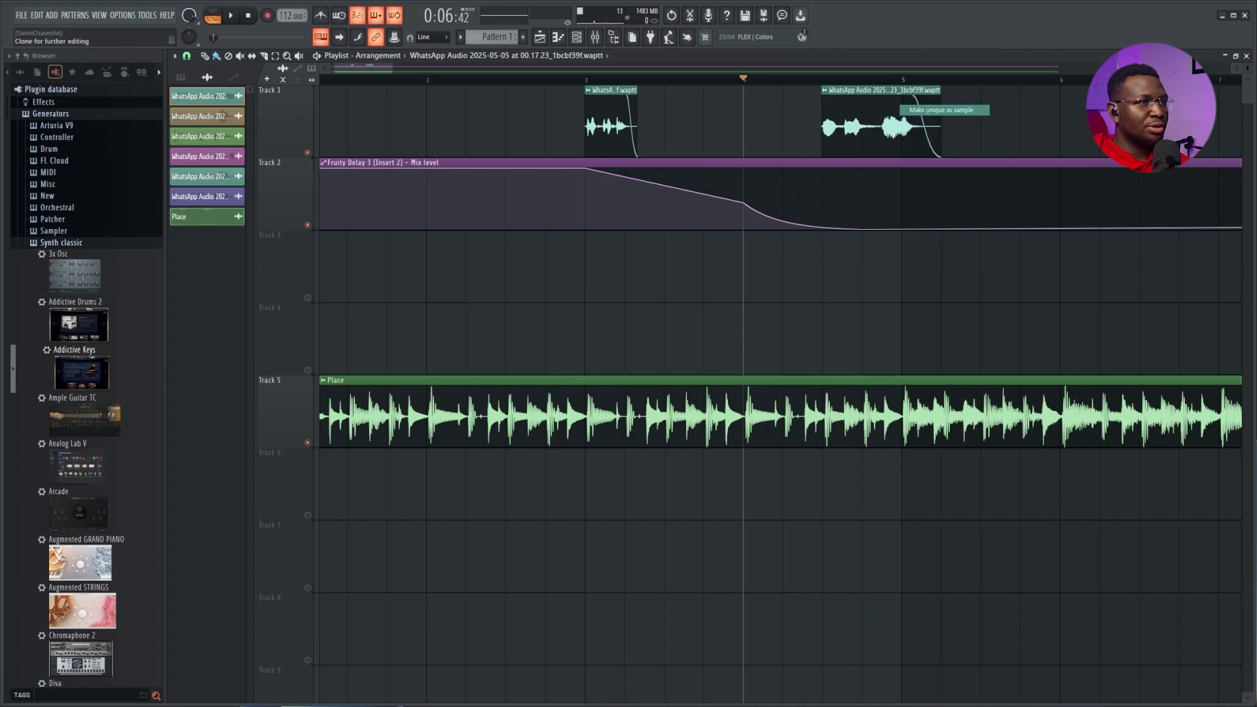
{"action": "key", "text": "Return"}
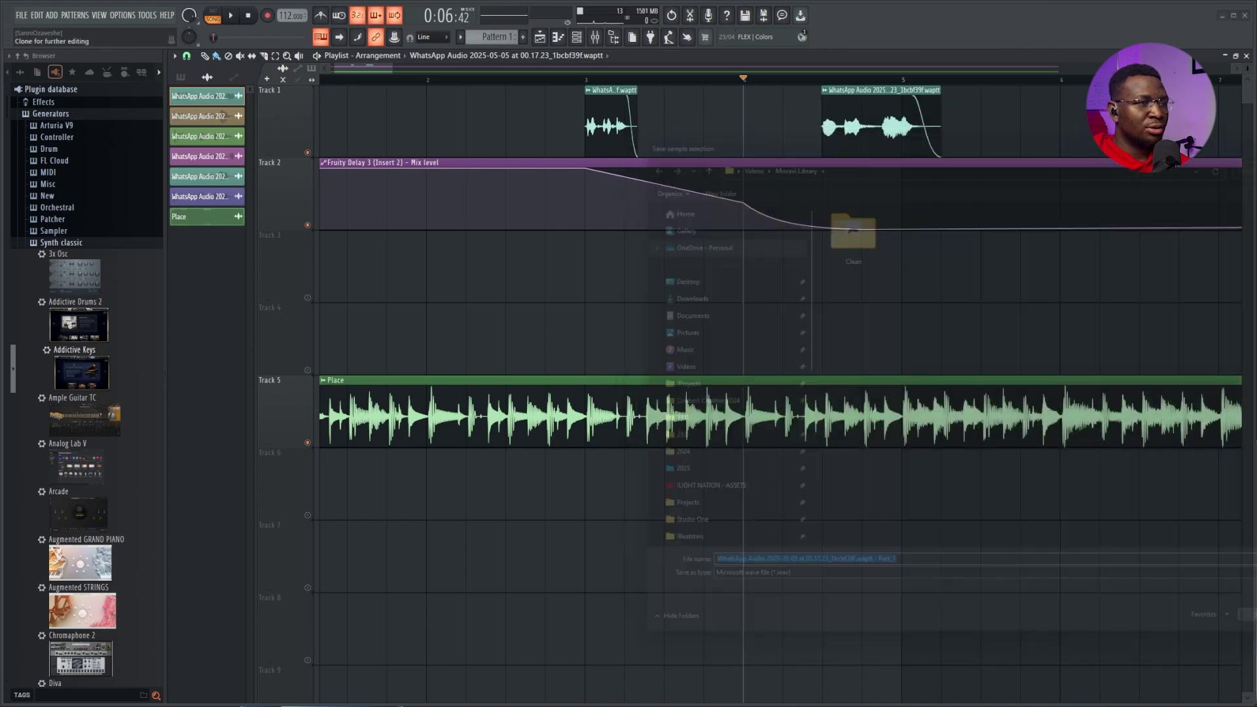
{"action": "key", "text": "space"}
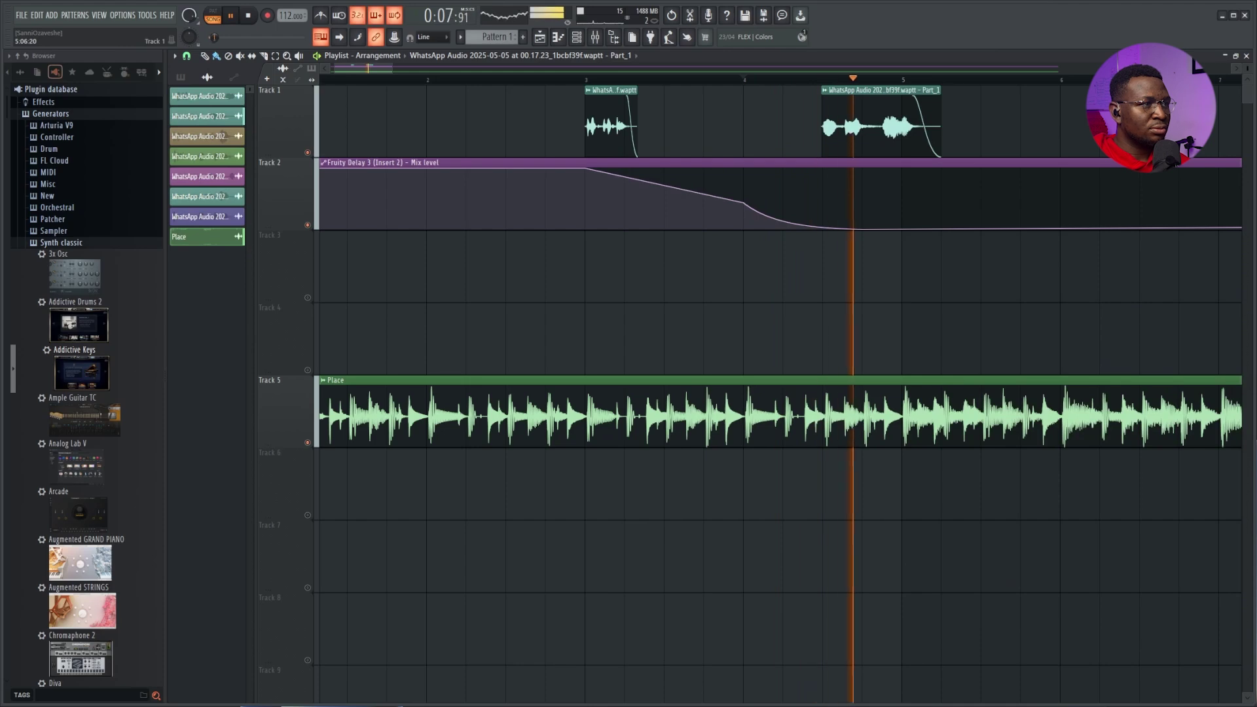
{"action": "key", "text": "space"}
Time-stretch the Part_1 vocal clip shorter, to about 0:08:10, and play the arrangement from bar 2 to check its timing
{"action": "scroll", "coordinate": [882, 125], "scroll_direction": "up", "scroll_amount": 3}
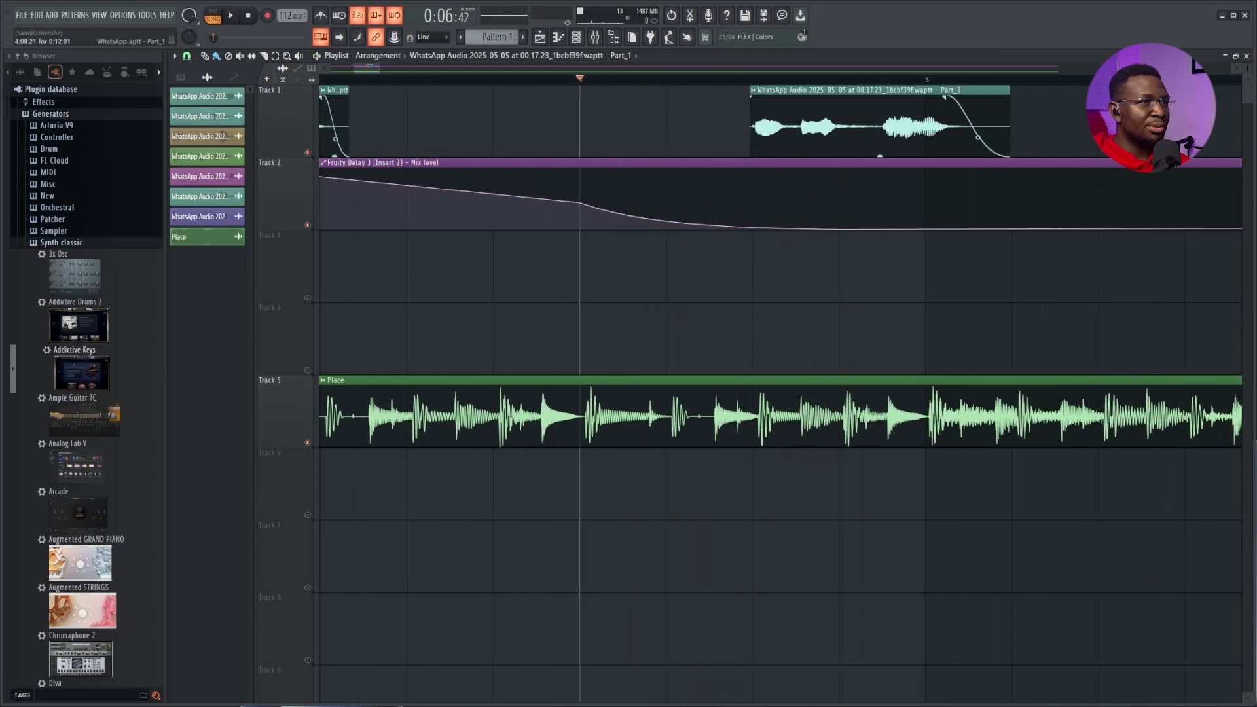
{"action": "left_click_drag", "start_coordinate": [1010, 124], "coordinate": [942, 125]}
{"action": "scroll", "coordinate": [837, 125], "scroll_direction": "up", "scroll_amount": 2}
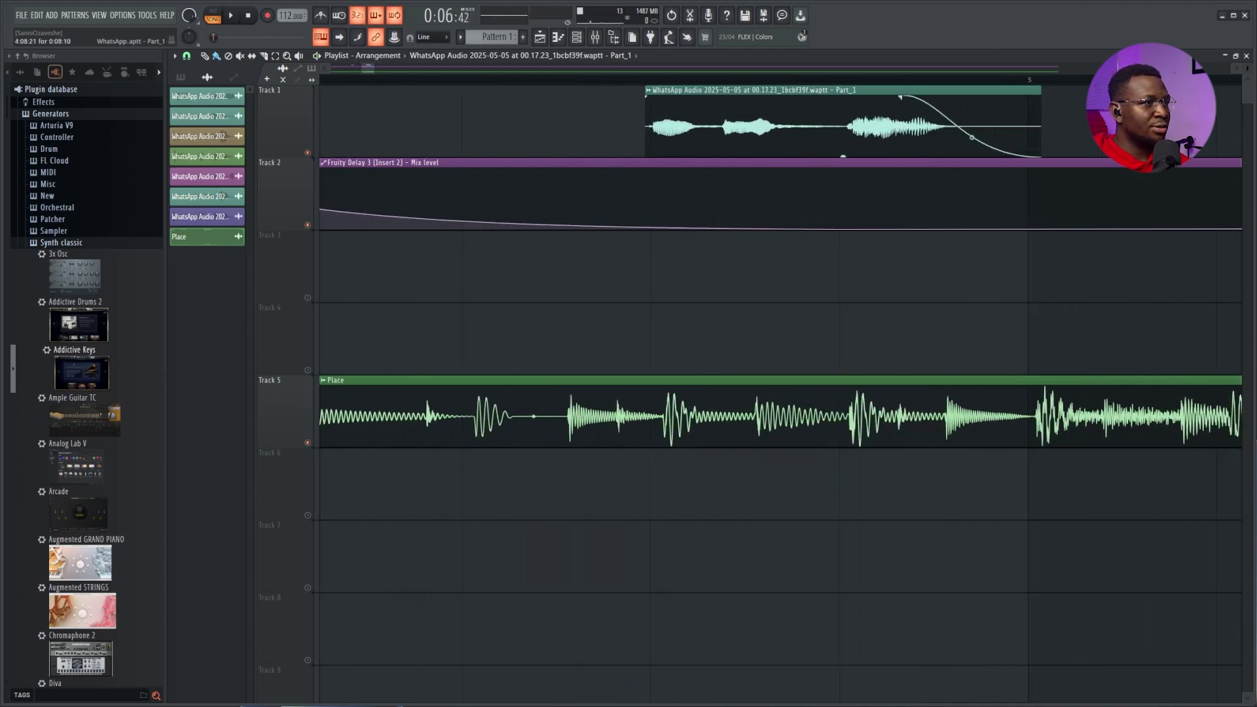
{"action": "key", "text": "space"}
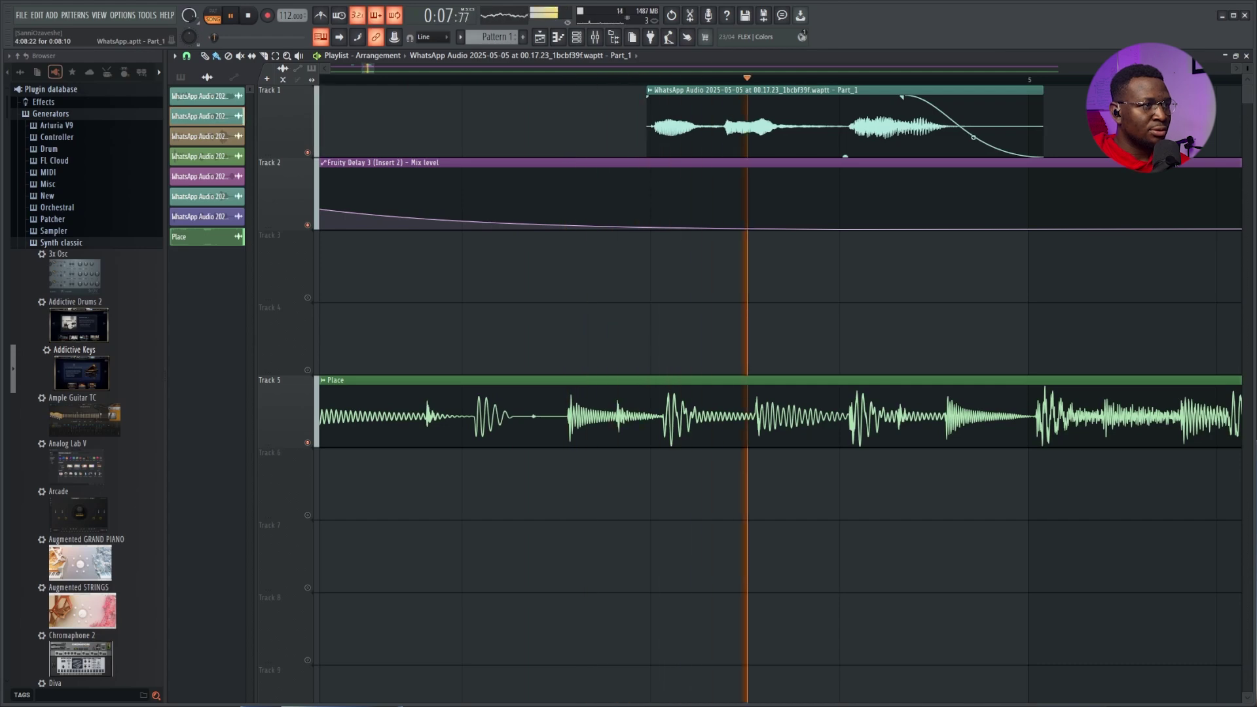
{"action": "scroll", "coordinate": [949, 79], "scroll_direction": "down", "scroll_amount": 5}
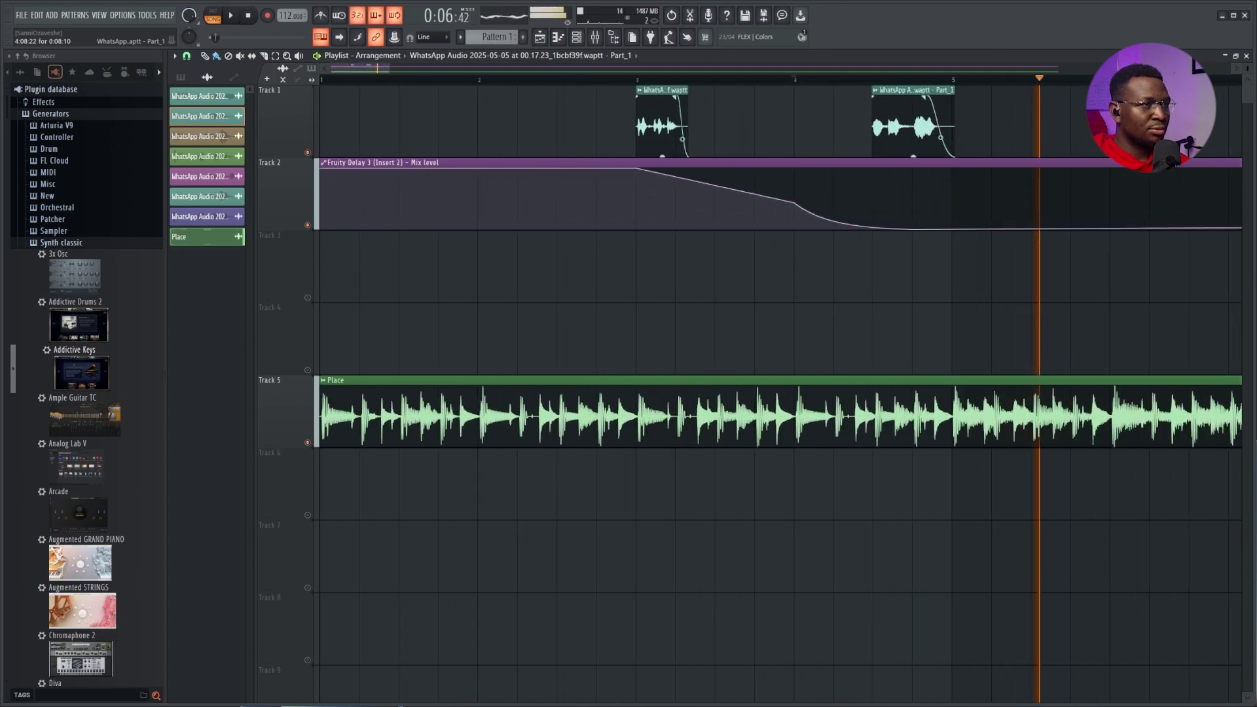
{"action": "left_click", "coordinate": [795, 79]}
{"action": "left_click", "coordinate": [480, 79]}
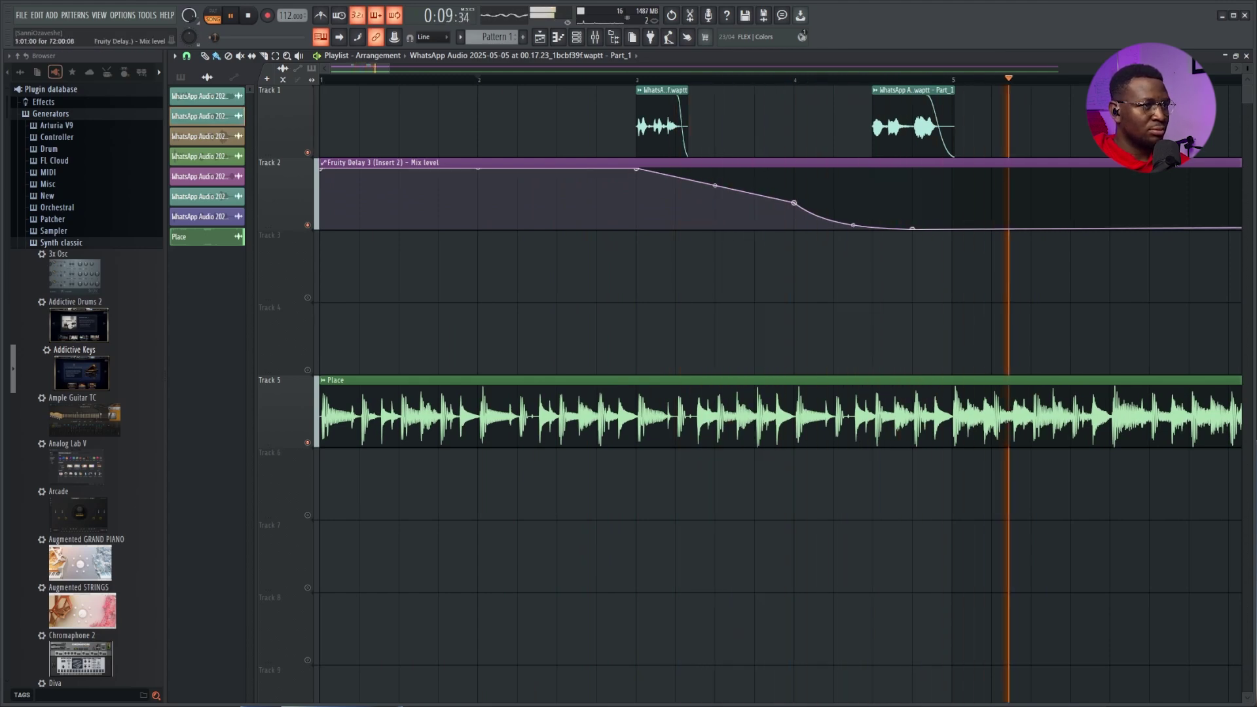
Fade out the second half of the Part_1 vocal clip and slightly adjust its gain while playing from bar 2
{"action": "key", "text": "space"}
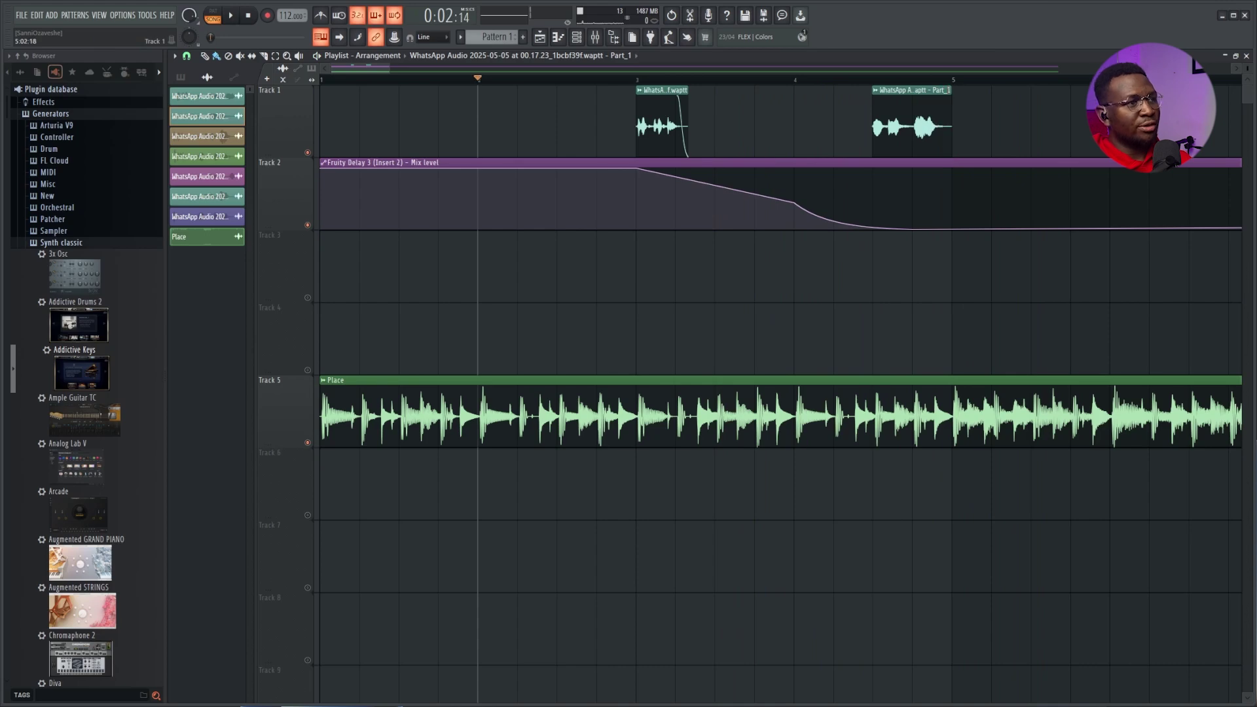
{"action": "key", "text": "space"}
{"action": "left_click_drag", "start_coordinate": [950, 97], "coordinate": [920, 97]}
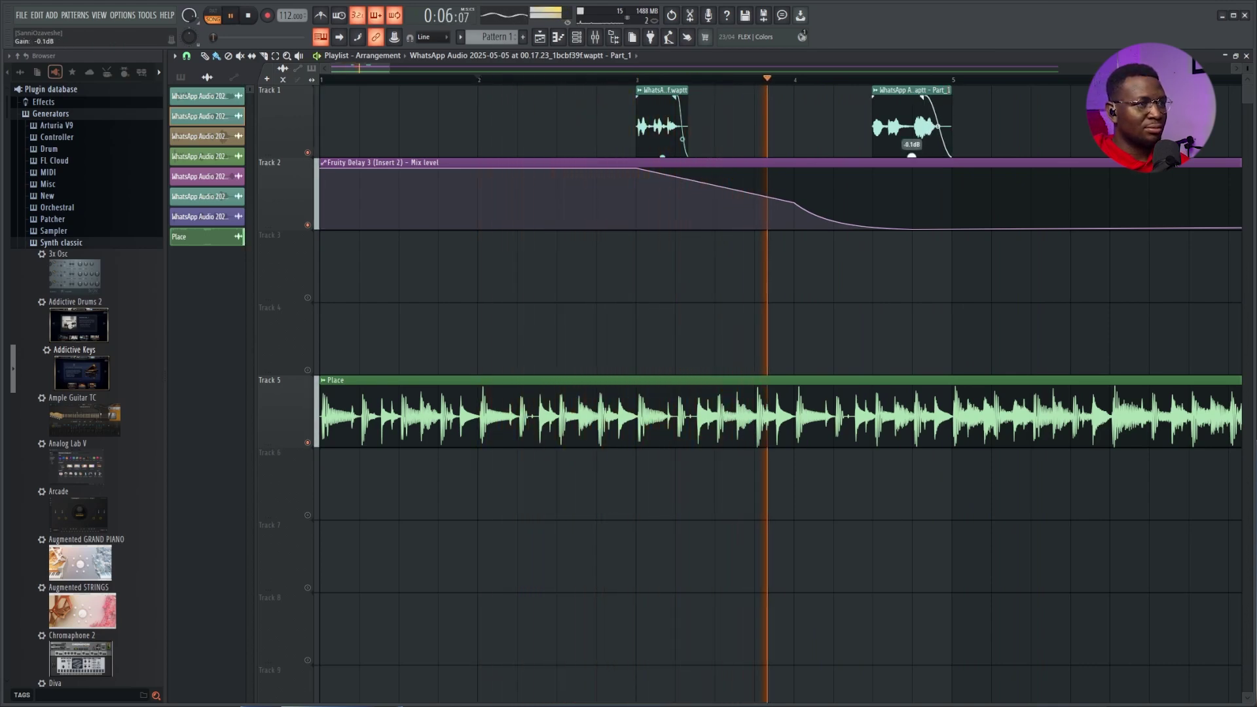
{"action": "left_click_drag", "start_coordinate": [912, 156], "coordinate": [911, 161]}
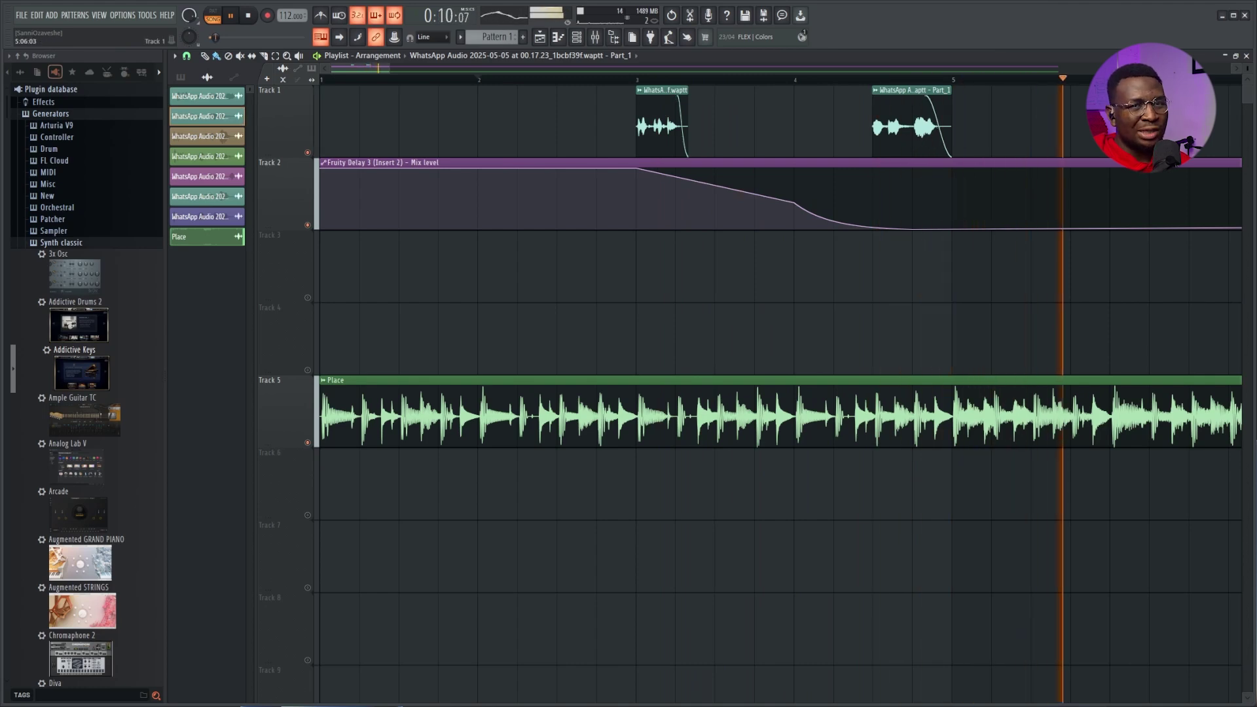
Play the arrangement from bar 2 to check how both vocal clips sit against the beat
{"action": "scroll", "coordinate": [933, 124], "scroll_direction": "down", "scroll_amount": 1}
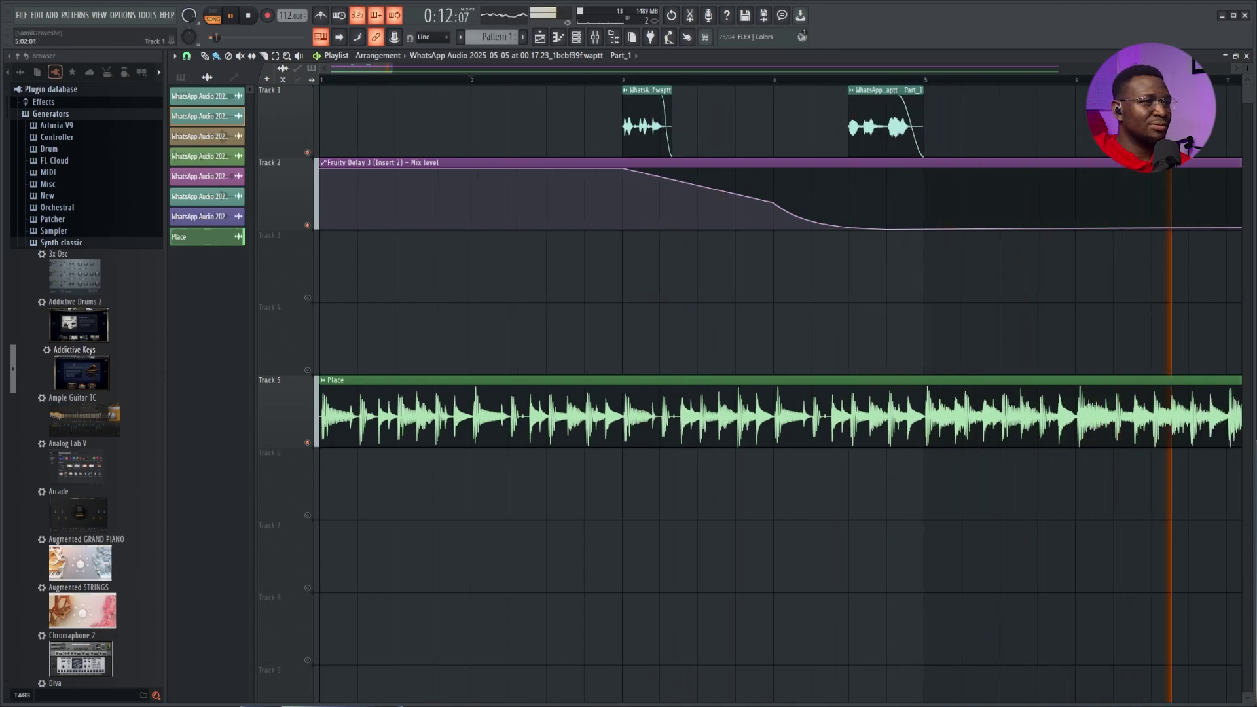
{"action": "scroll", "coordinate": [934, 125], "scroll_direction": "down", "scroll_amount": 1}
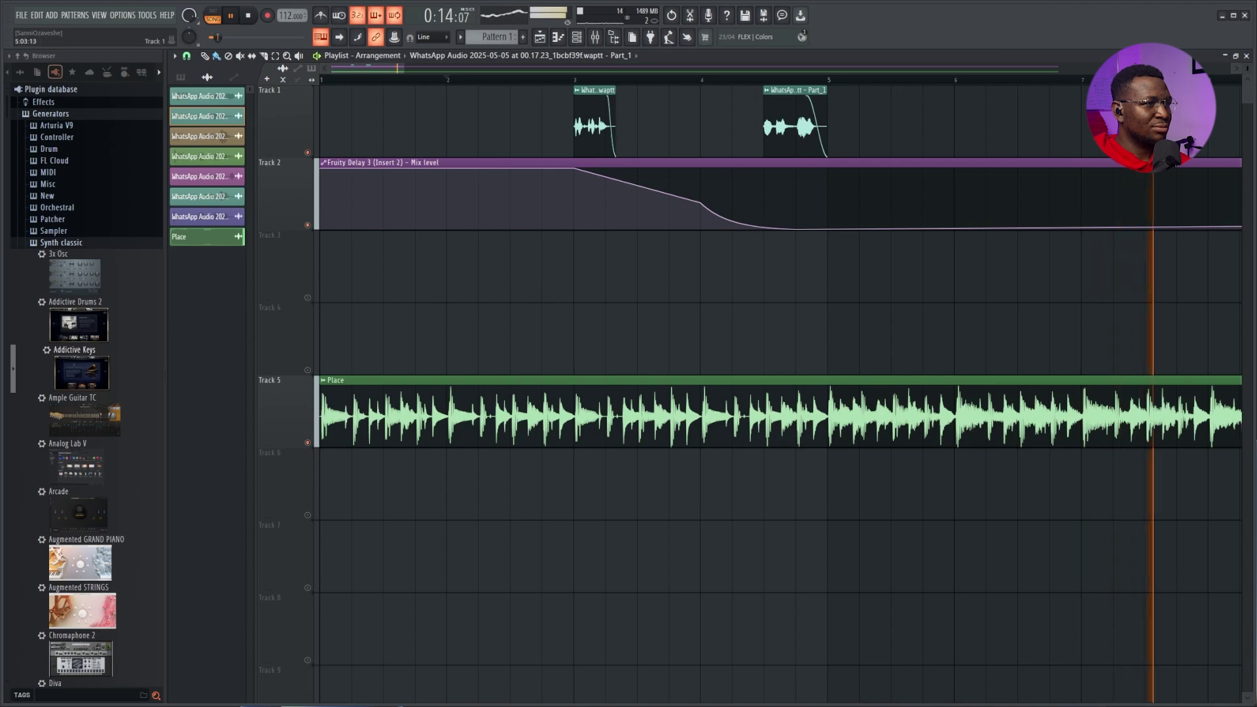
{"action": "scroll", "coordinate": [934, 124], "scroll_direction": "down", "scroll_amount": 1}
{"action": "key", "text": "space"}
{"action": "key", "text": "space"}
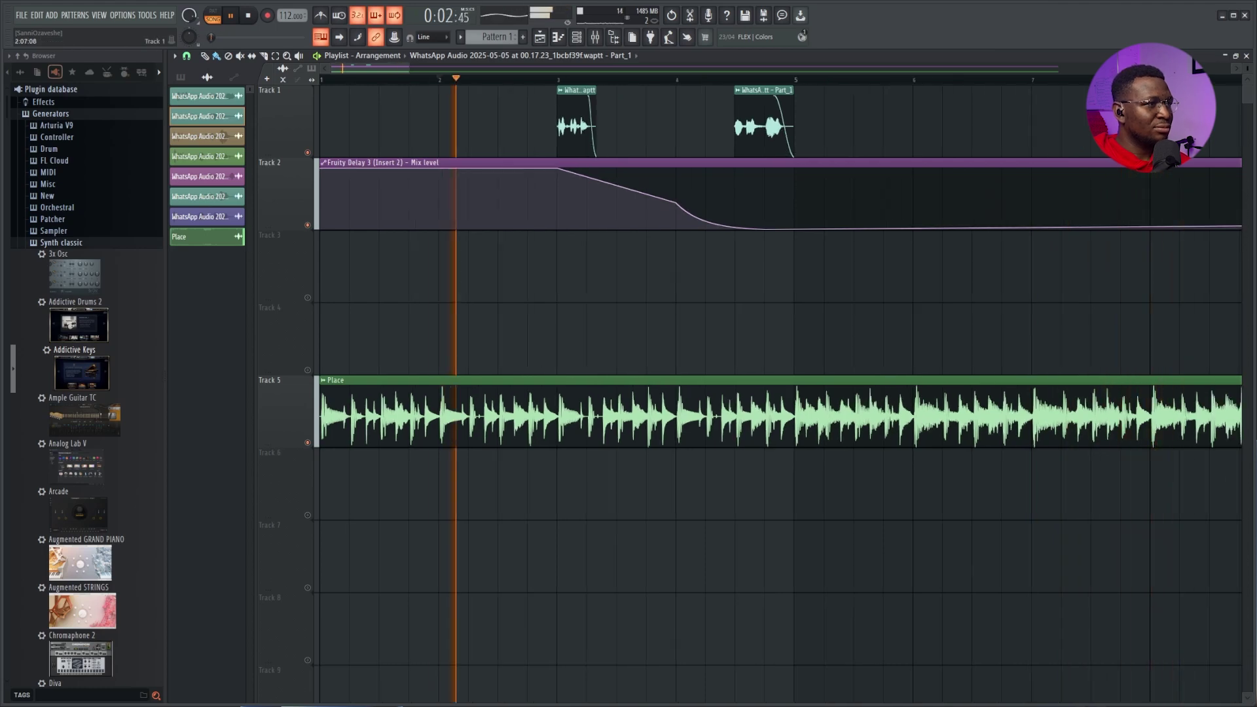
{"action": "scroll", "coordinate": [780, 393], "scroll_direction": "up", "scroll_amount": 2}
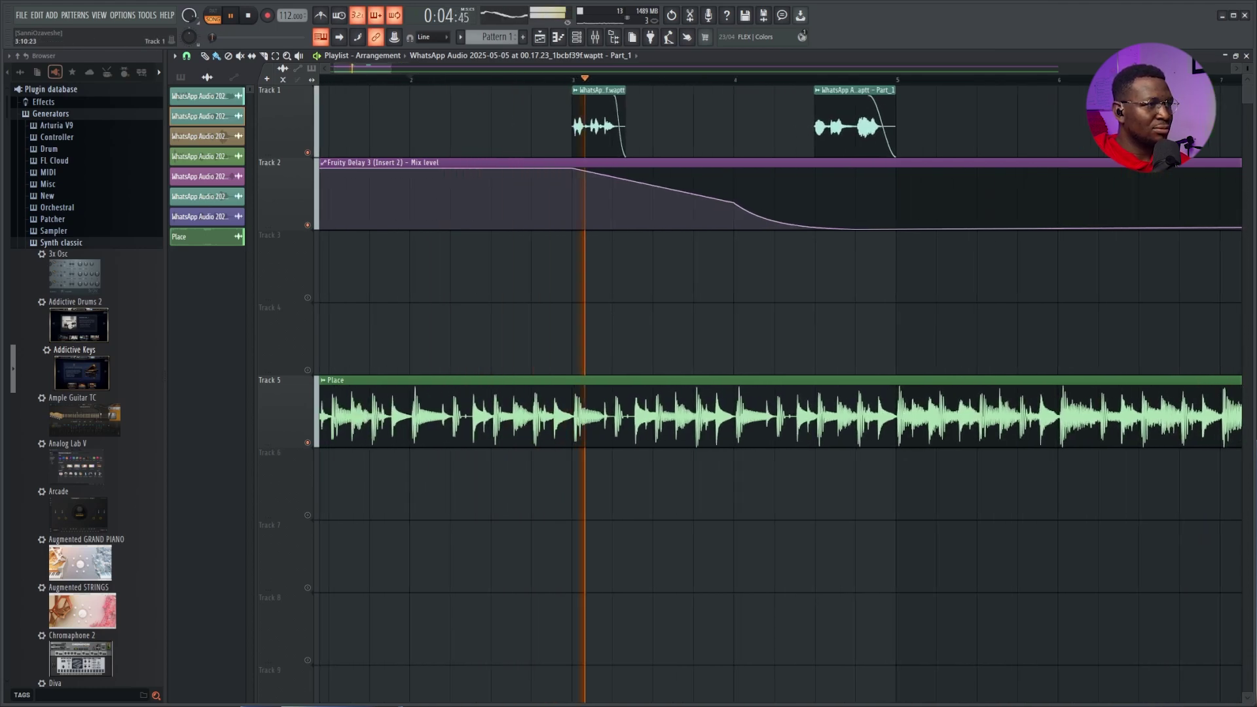
{"action": "scroll", "coordinate": [779, 393], "scroll_direction": "left", "scroll_amount": 1}
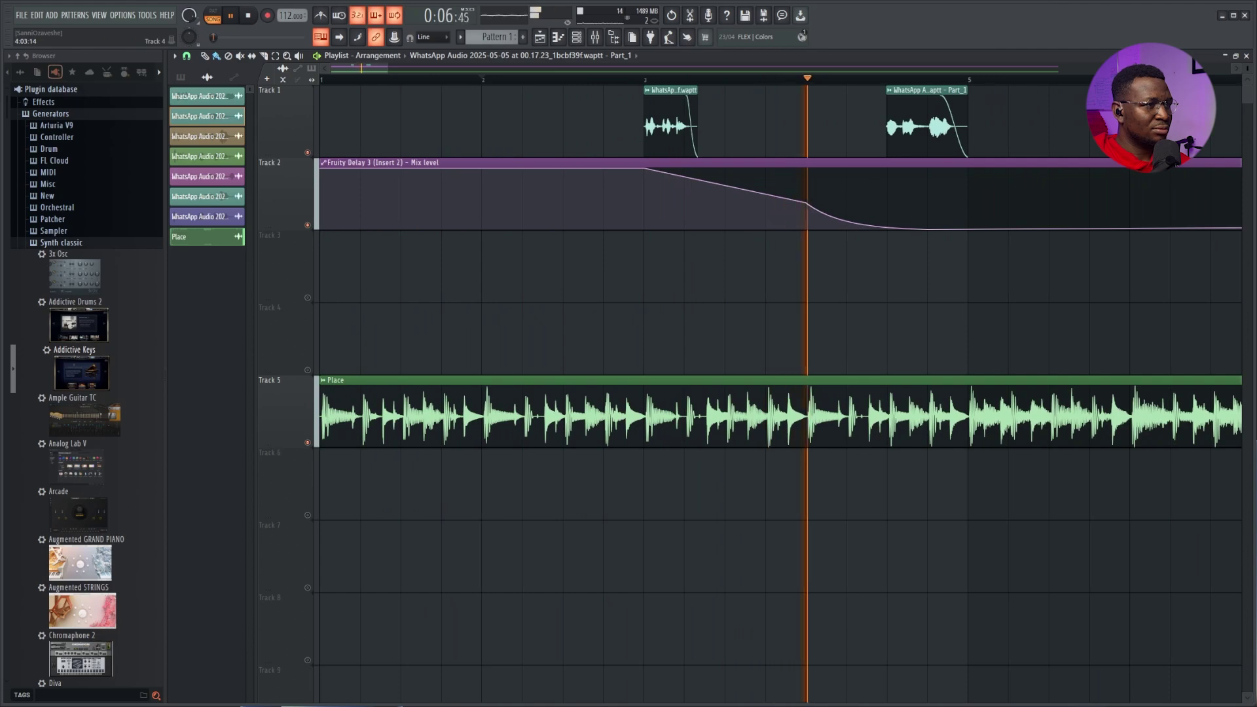
{"action": "key", "text": "space"}
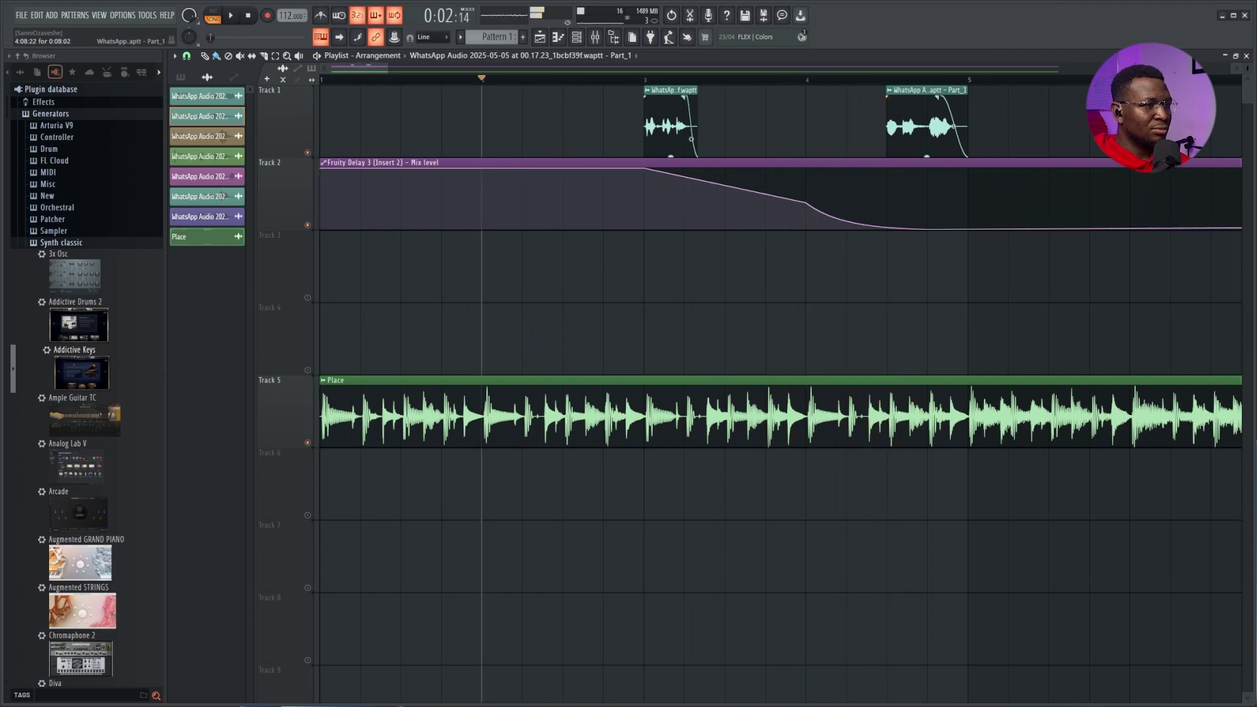
Insert a track above the delay automation, copy both vocal clips onto it, and mute the original vocal track
{"action": "right_click", "coordinate": [294, 163]}
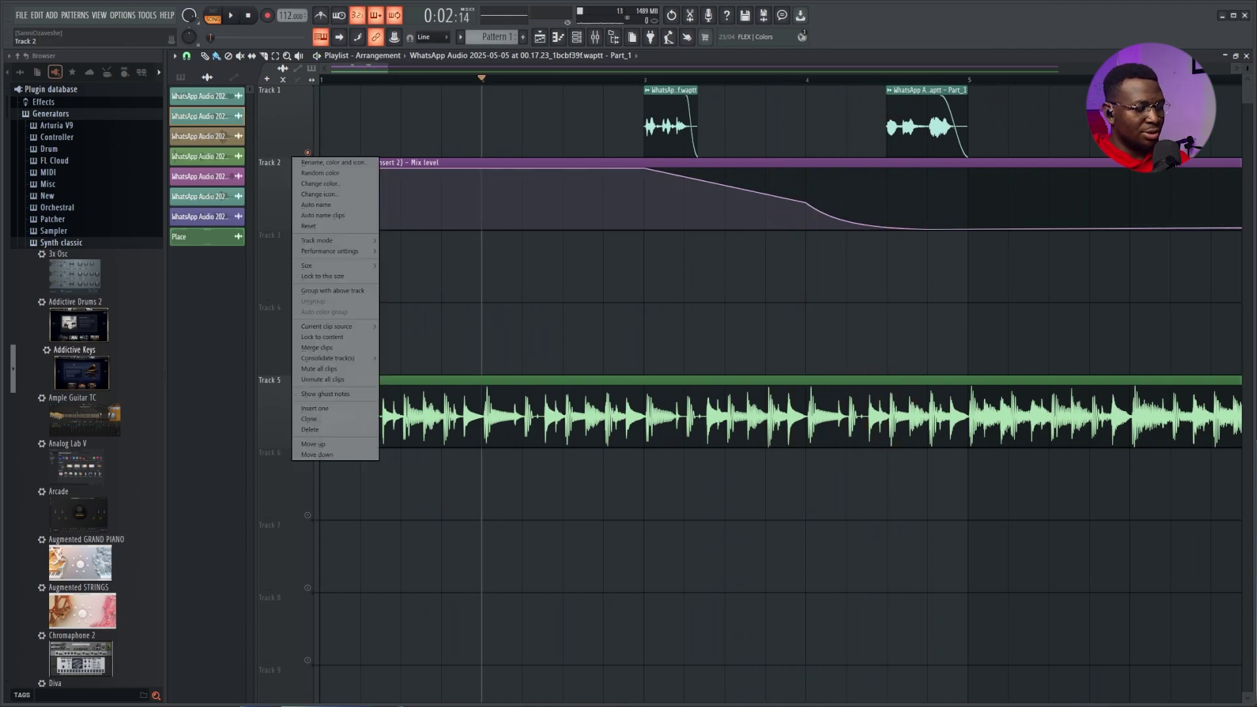
{"action": "left_click", "coordinate": [314, 408]}
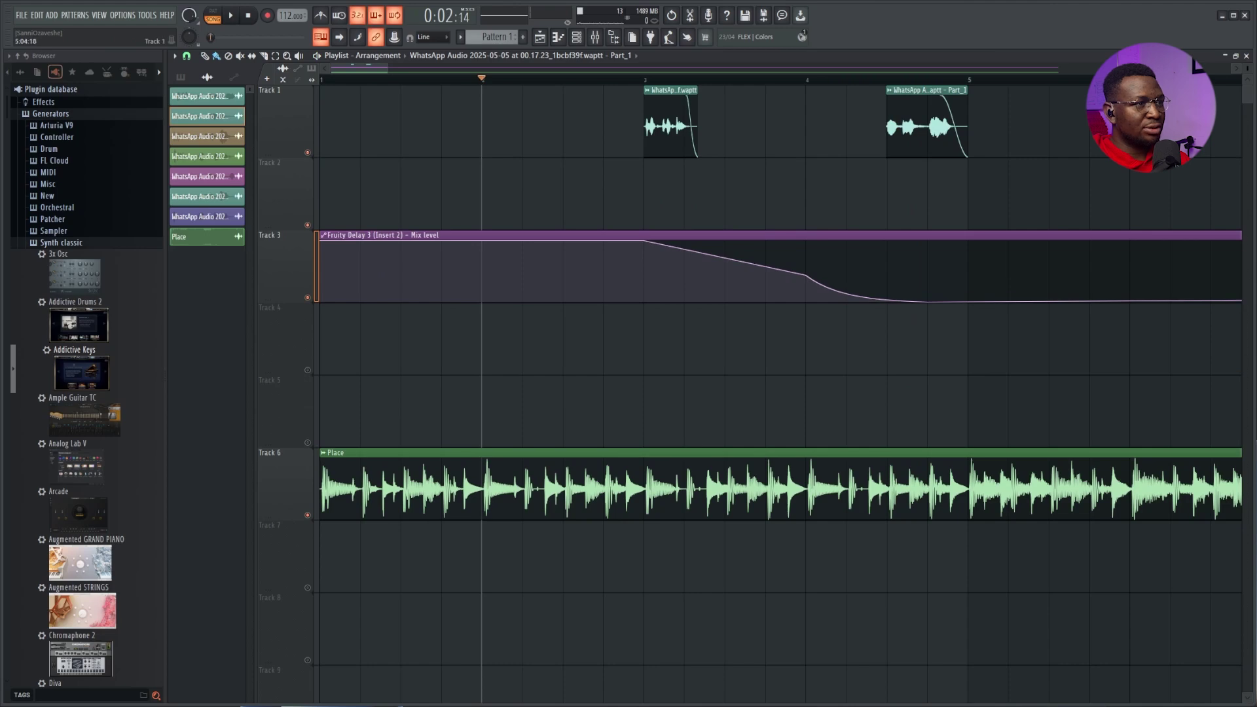
{"action": "left_click_drag", "start_coordinate": [1056, 121], "coordinate": [661, 196], "text": "ctrl"}
{"action": "left_click", "coordinate": [308, 152]}
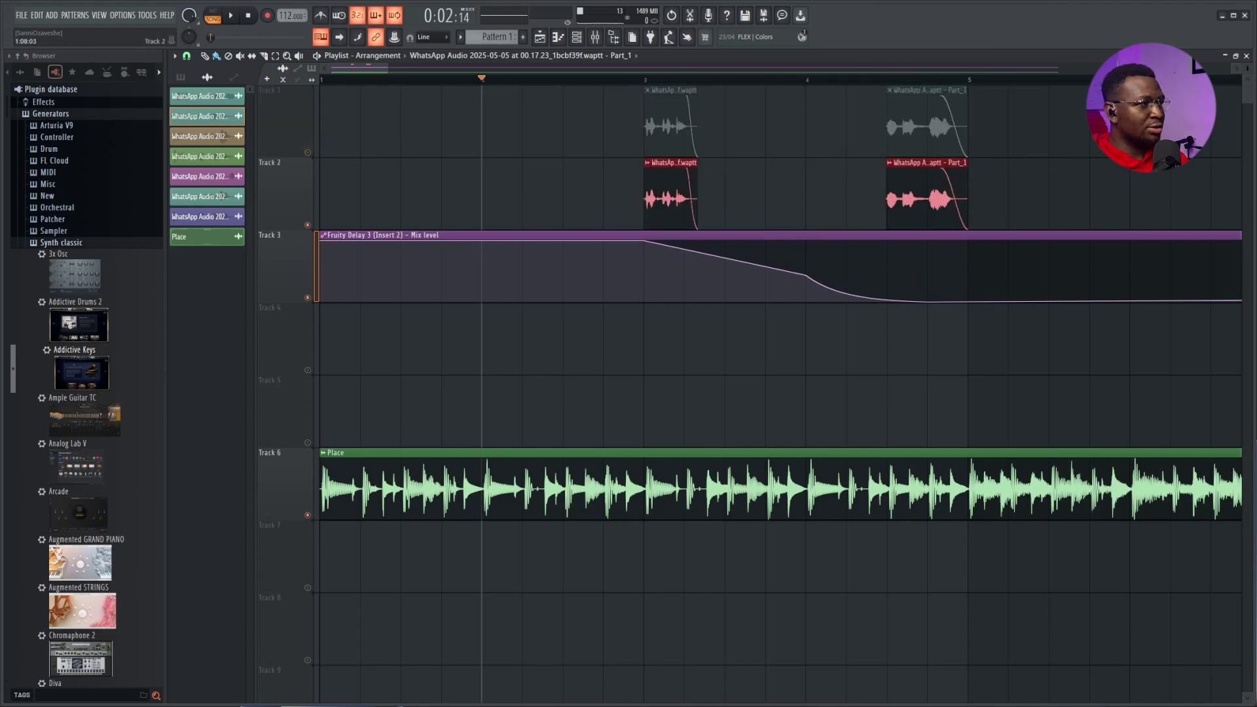
Slice the Part_1 copy on Track 2 in half, delete its first half, move the remainder to 4:09:01, and audition it
{"action": "key", "text": "space"}
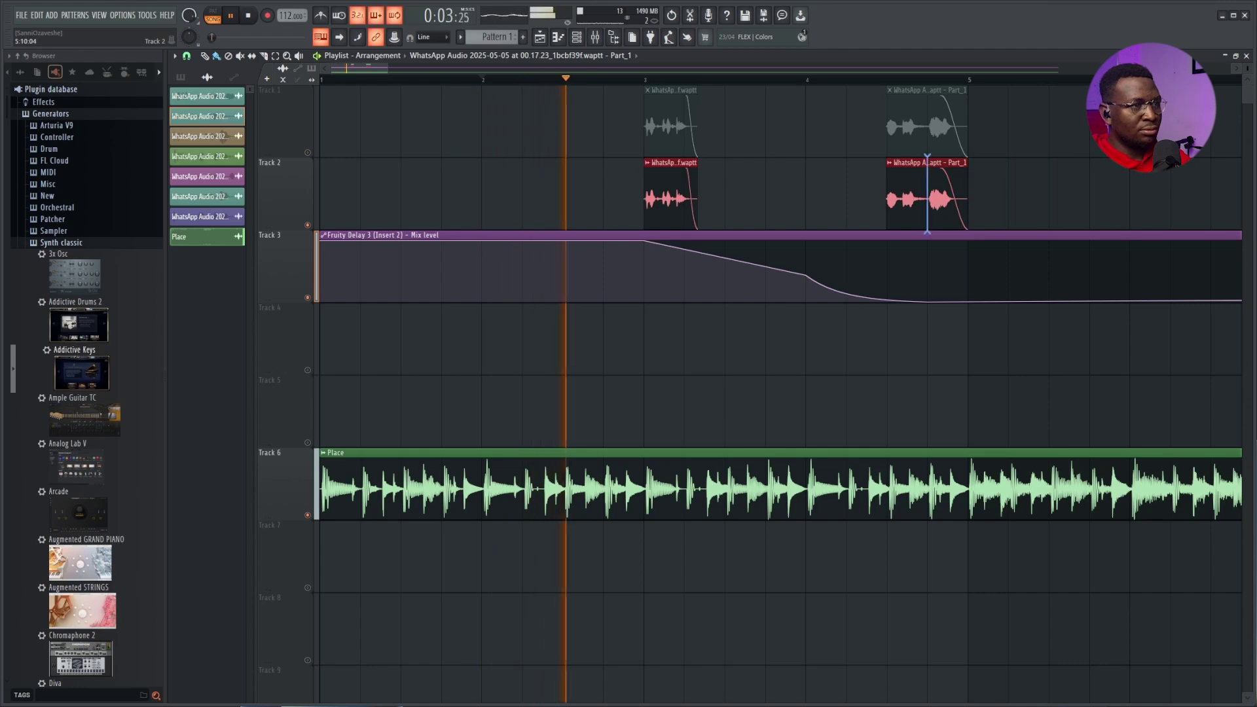
{"action": "right_click", "coordinate": [907, 193]}
{"action": "left_click_drag", "start_coordinate": [943, 194], "coordinate": [904, 193]}
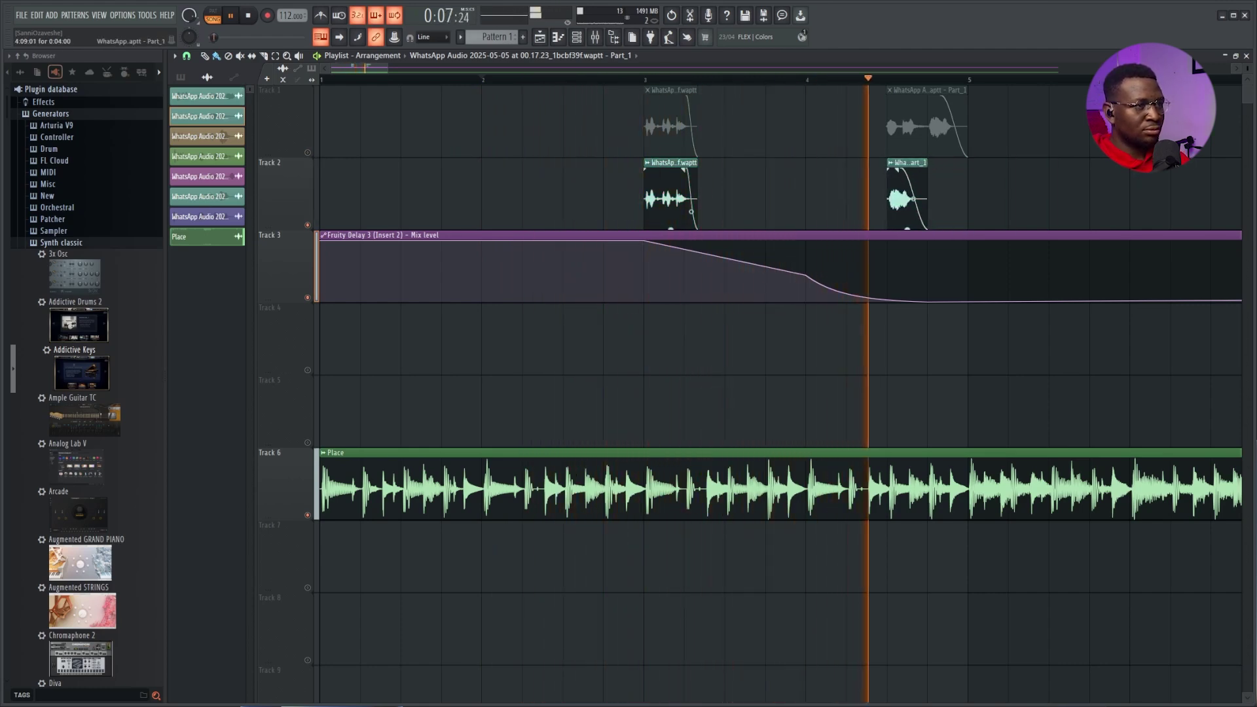
{"action": "key", "text": "space"}
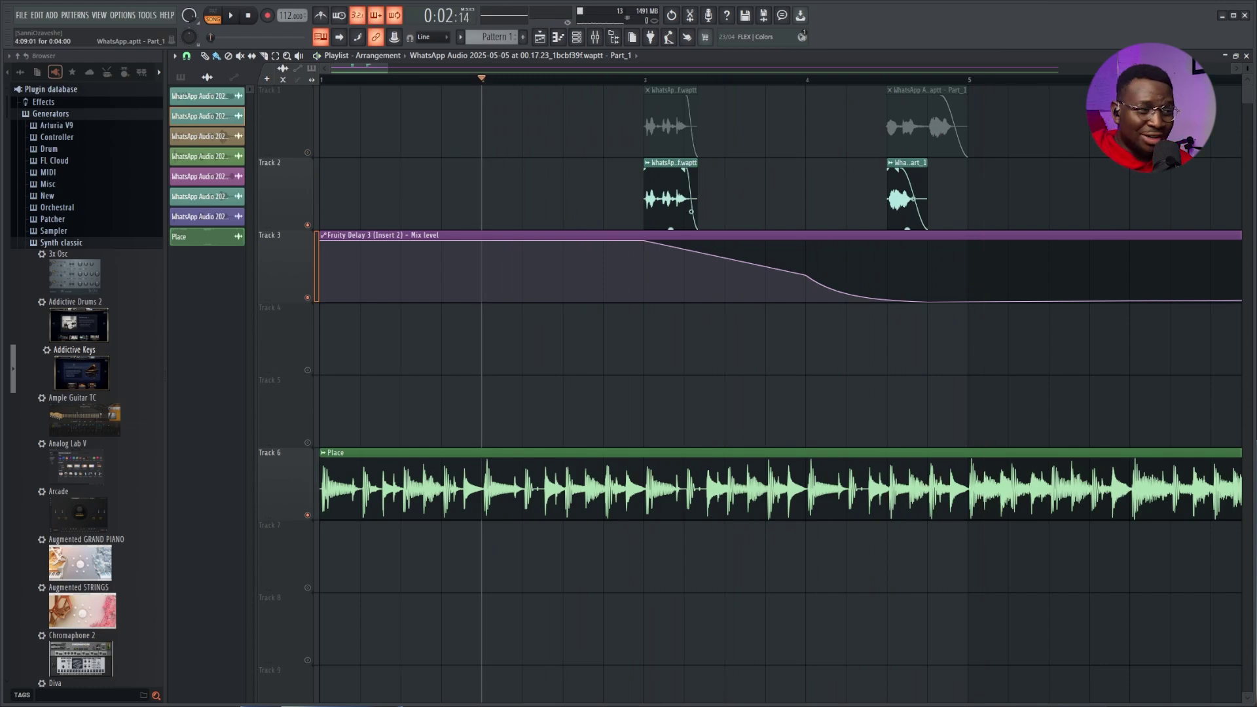
{"action": "key", "text": "space"}
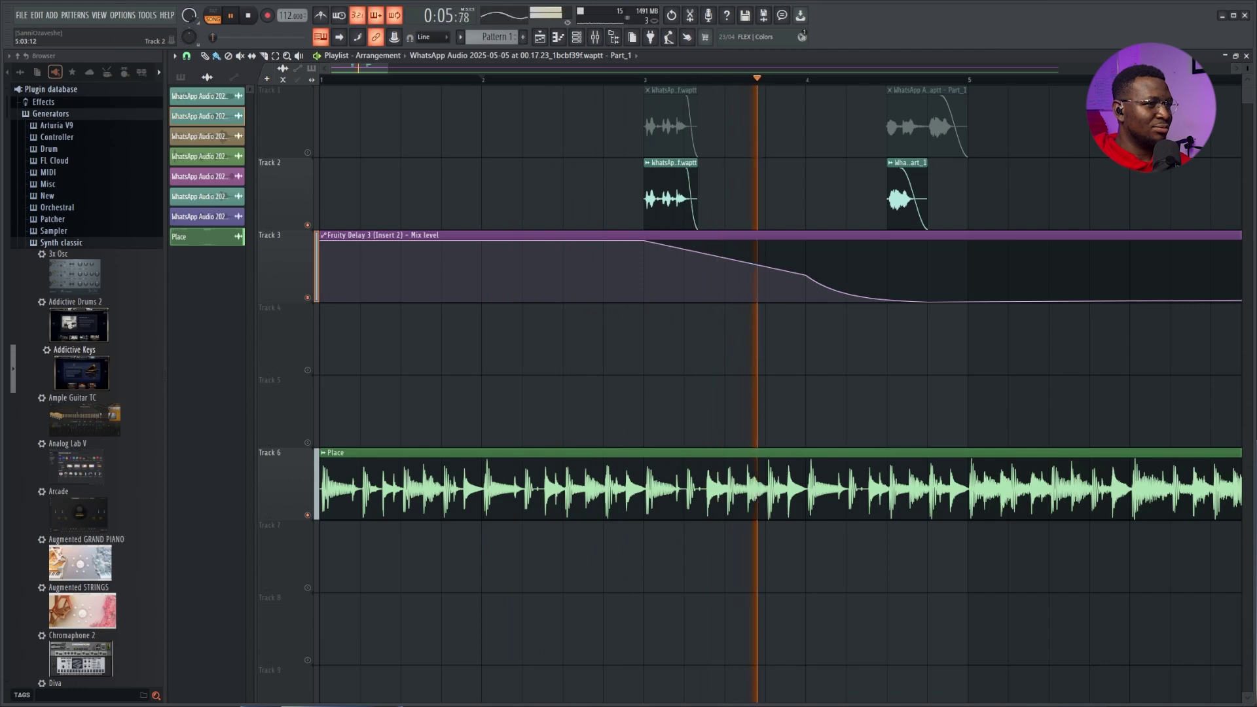
Move the trimmed Part_1 clip on Track 2 to the start of bar 4 and audition it
{"action": "key", "text": "space"}
{"action": "left_click_drag", "start_coordinate": [916, 163], "coordinate": [835, 163]}
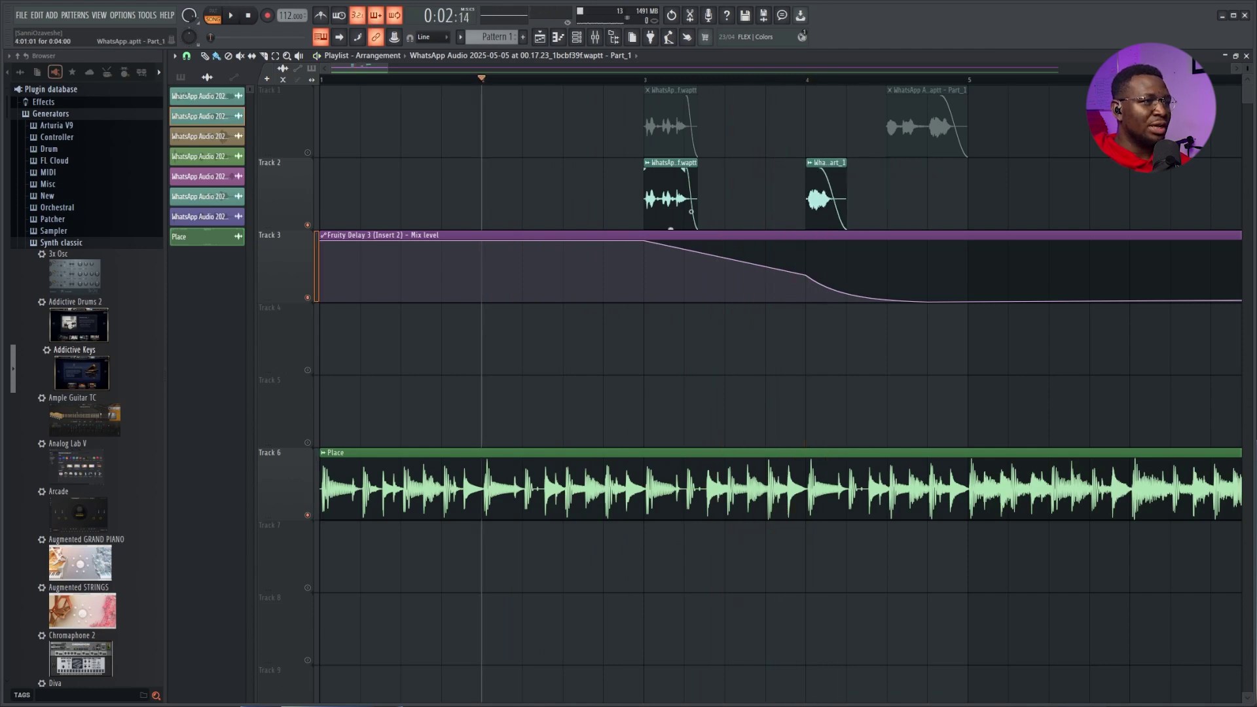
{"action": "key", "text": "space"}
{"action": "key", "text": "space"}
Add a delay mix automation point at 3:13:00, raise it, drop the bar 4 point to zero, and audition the curve
{"action": "right_click", "coordinate": [766, 267]}
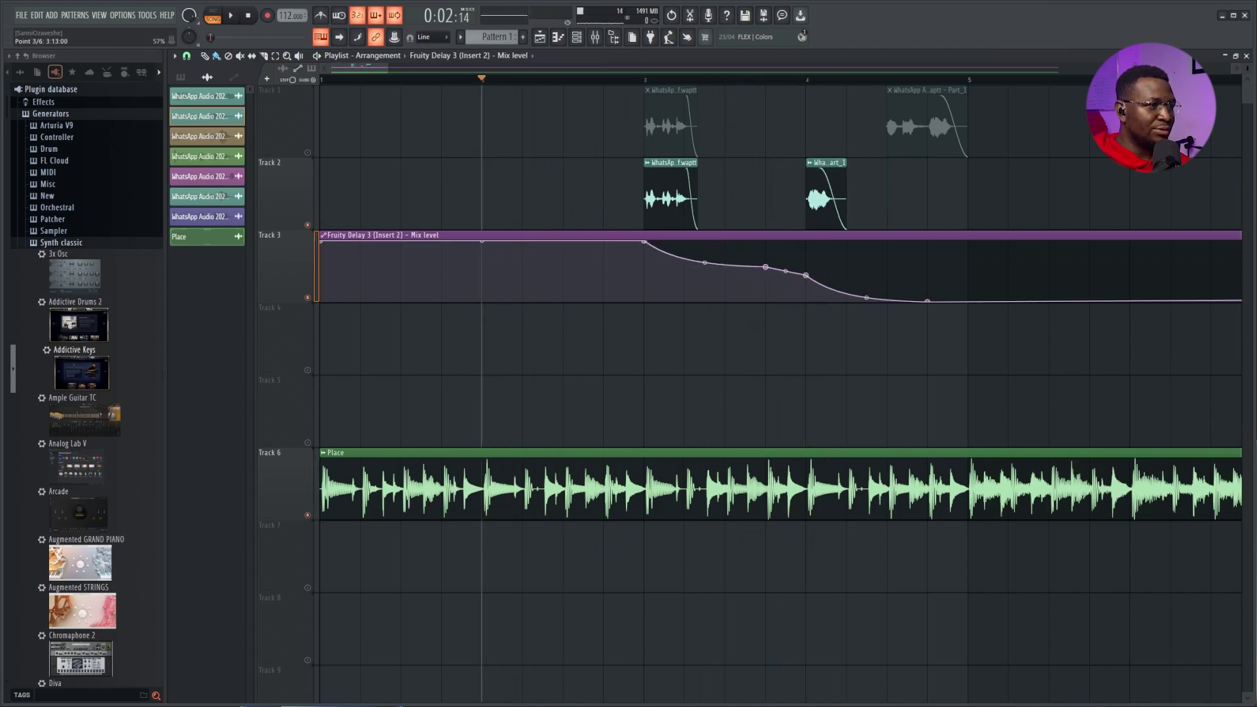
{"action": "mouse_move", "coordinate": [806, 275]}
{"action": "left_mouse_down"}
{"action": "mouse_move", "coordinate": [807, 302]}
{"action": "mouse_move", "coordinate": [765, 255]}
{"action": "mouse_move", "coordinate": [786, 286]}
{"action": "left_mouse_up"}
{"action": "key", "text": "space"}
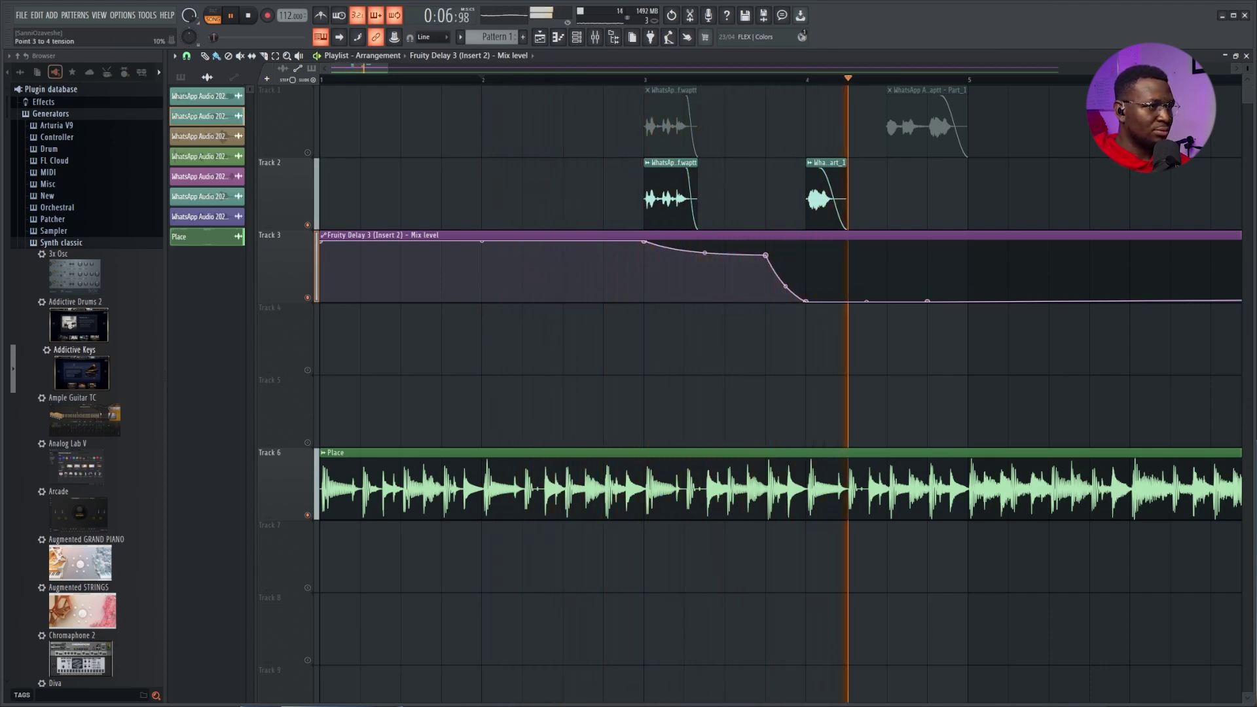
{"action": "key", "text": "space"}
Add a short fade-in to the trimmed Part_1 clip and shift it slightly earlier, to 3:16:21
{"action": "scroll", "coordinate": [807, 169], "scroll_direction": "up", "scroll_amount": 3}
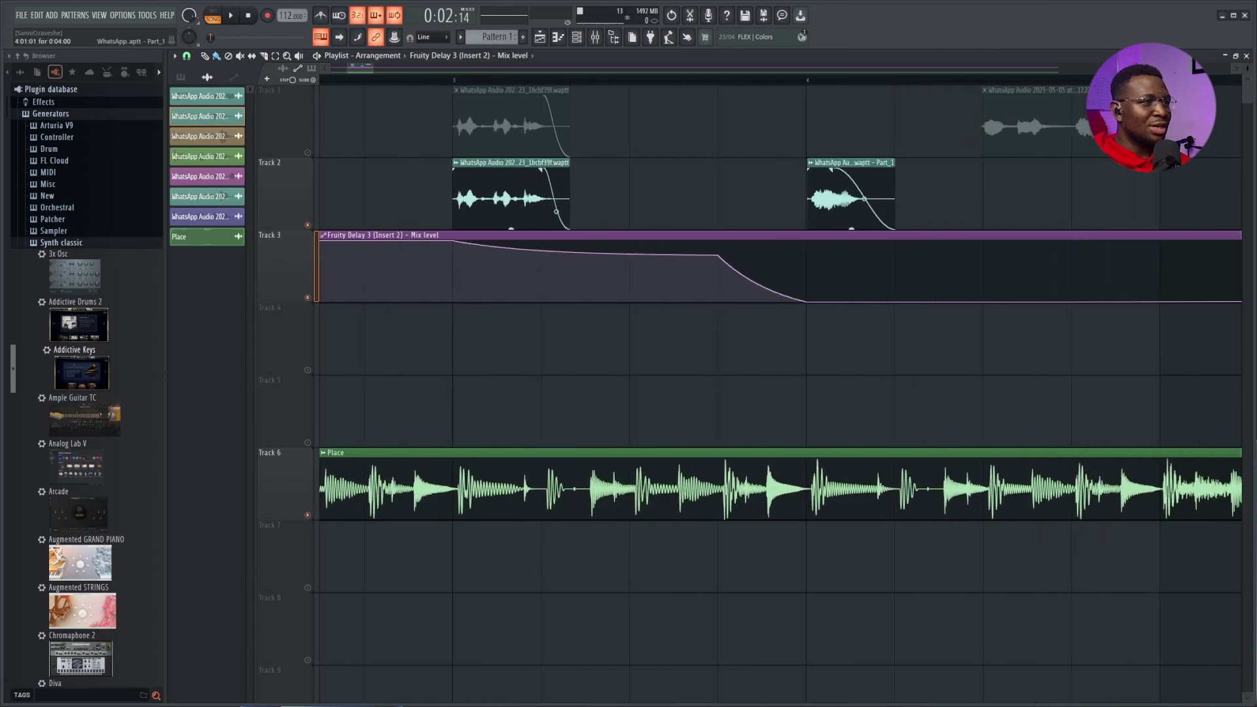
{"action": "scroll", "coordinate": [808, 197], "scroll_direction": "up", "scroll_amount": 2}
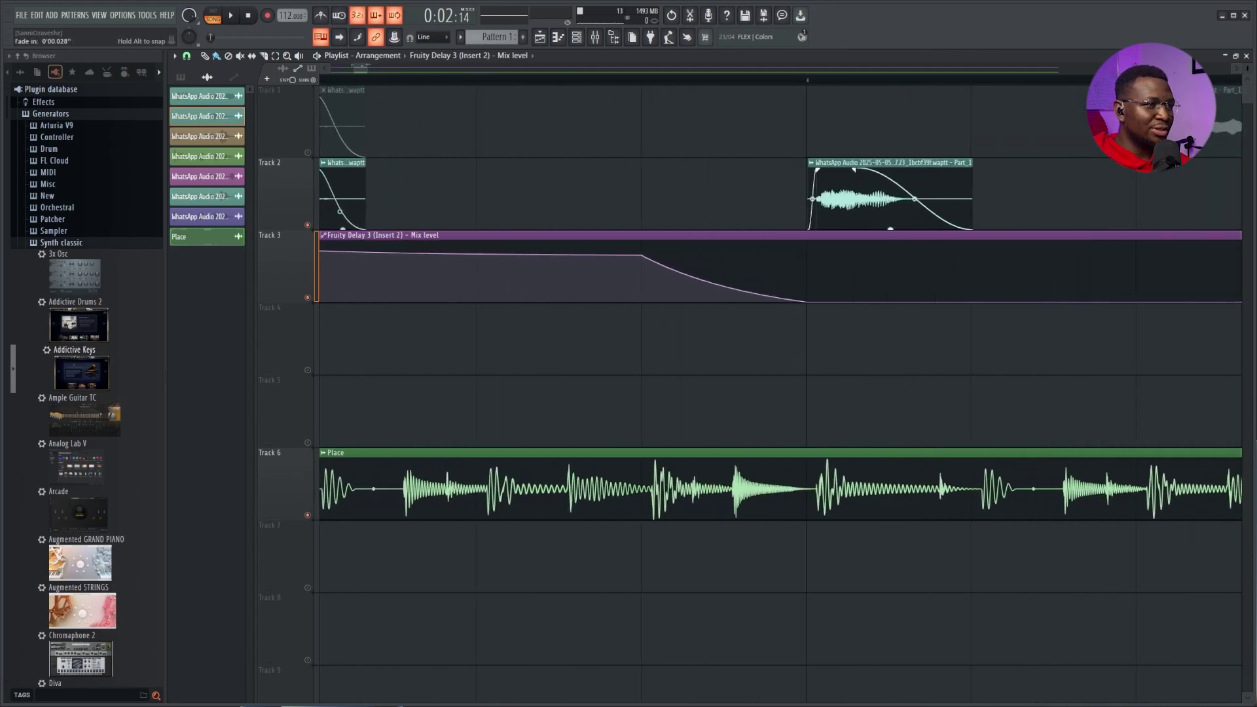
{"action": "left_click_drag", "start_coordinate": [827, 164], "coordinate": [820, 163]}
{"action": "key", "text": "space"}
Extend the end of the trimmed Part_1 clip to a length of 0:04:03 while auditioning
{"action": "scroll", "coordinate": [806, 196], "scroll_direction": "down", "scroll_amount": 2}
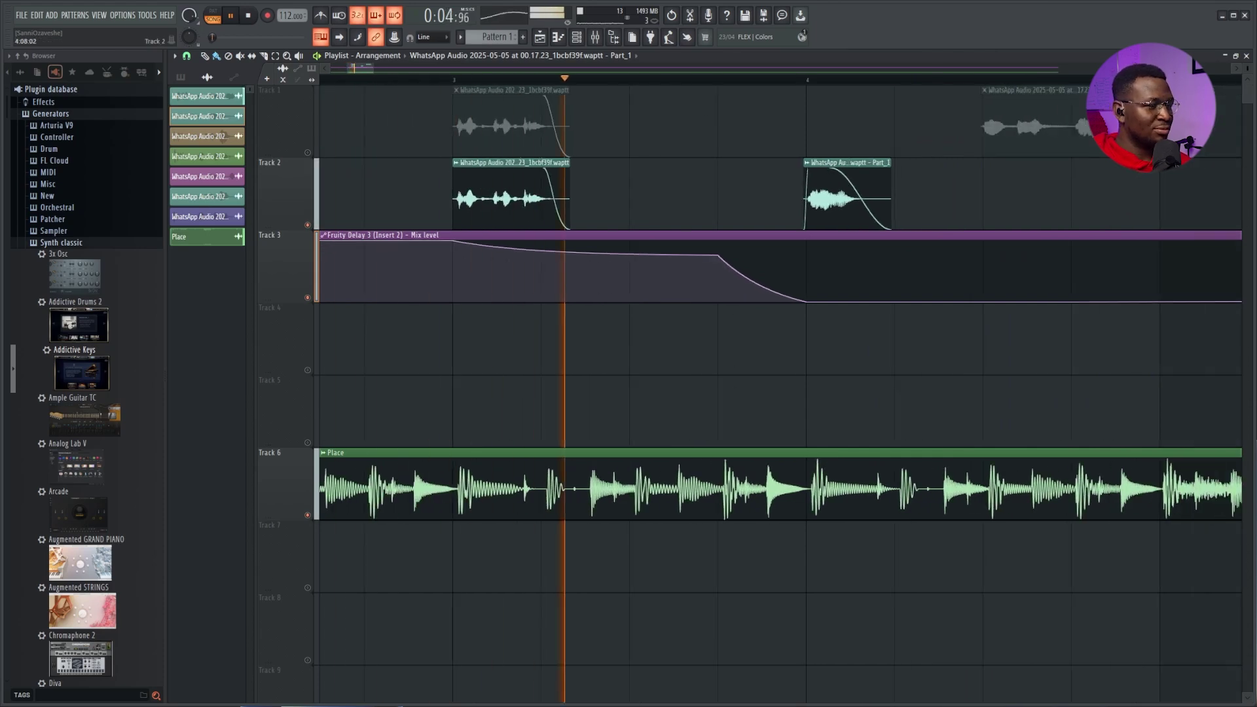
{"action": "scroll", "coordinate": [981, 196], "scroll_direction": "down", "scroll_amount": 2}
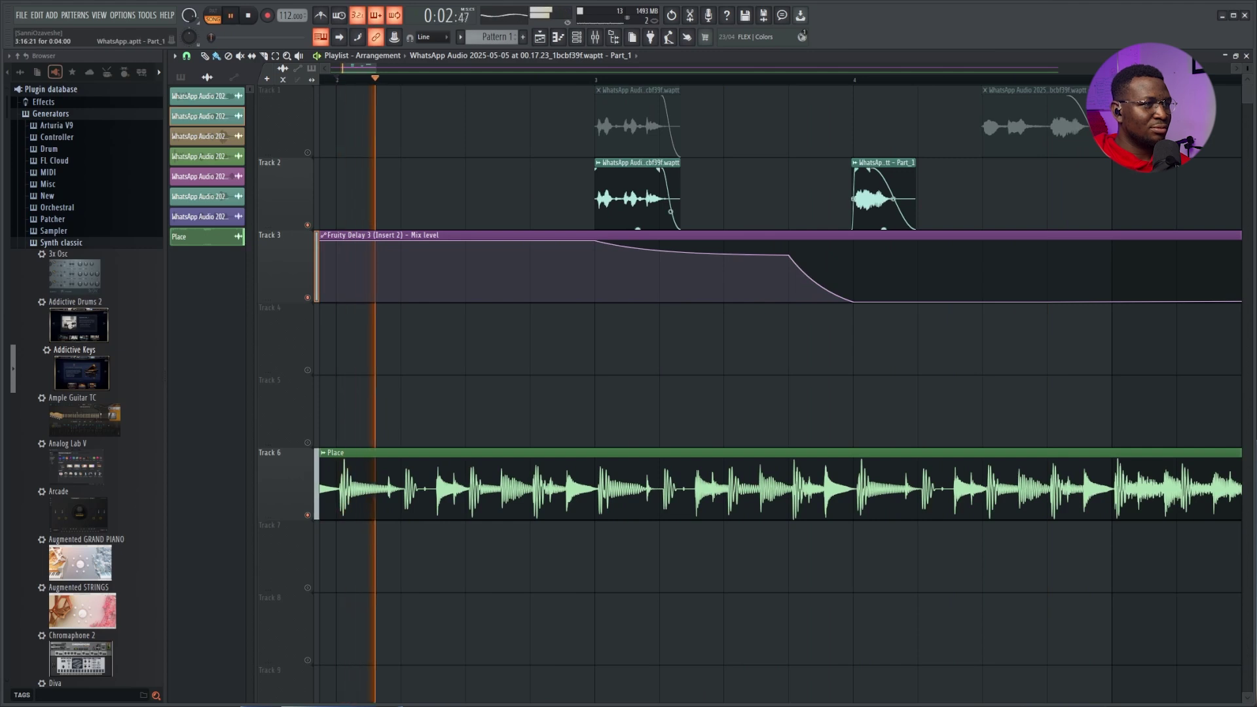
{"action": "left_click_drag", "start_coordinate": [915, 199], "coordinate": [922, 199]}
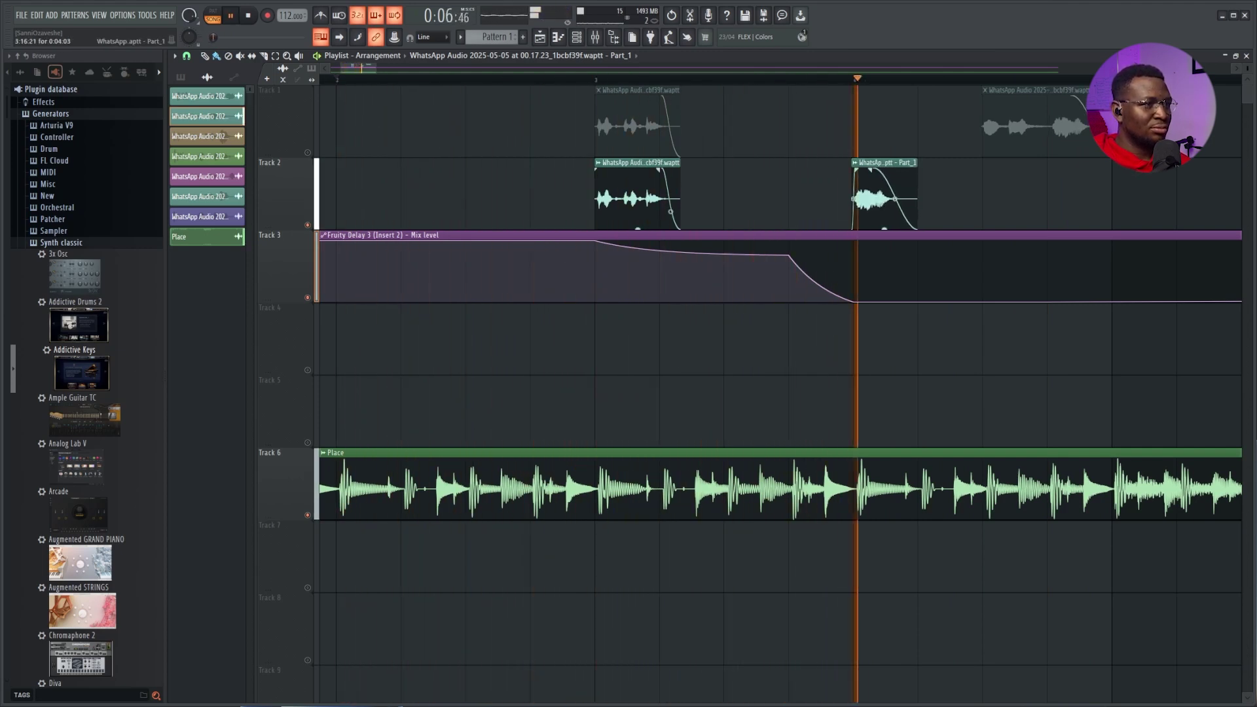
Try a spike in the delay mix automation at the middle of bar 4, undo it, and play the arrangement again
{"action": "scroll", "coordinate": [922, 247], "scroll_direction": "down", "scroll_amount": 2}
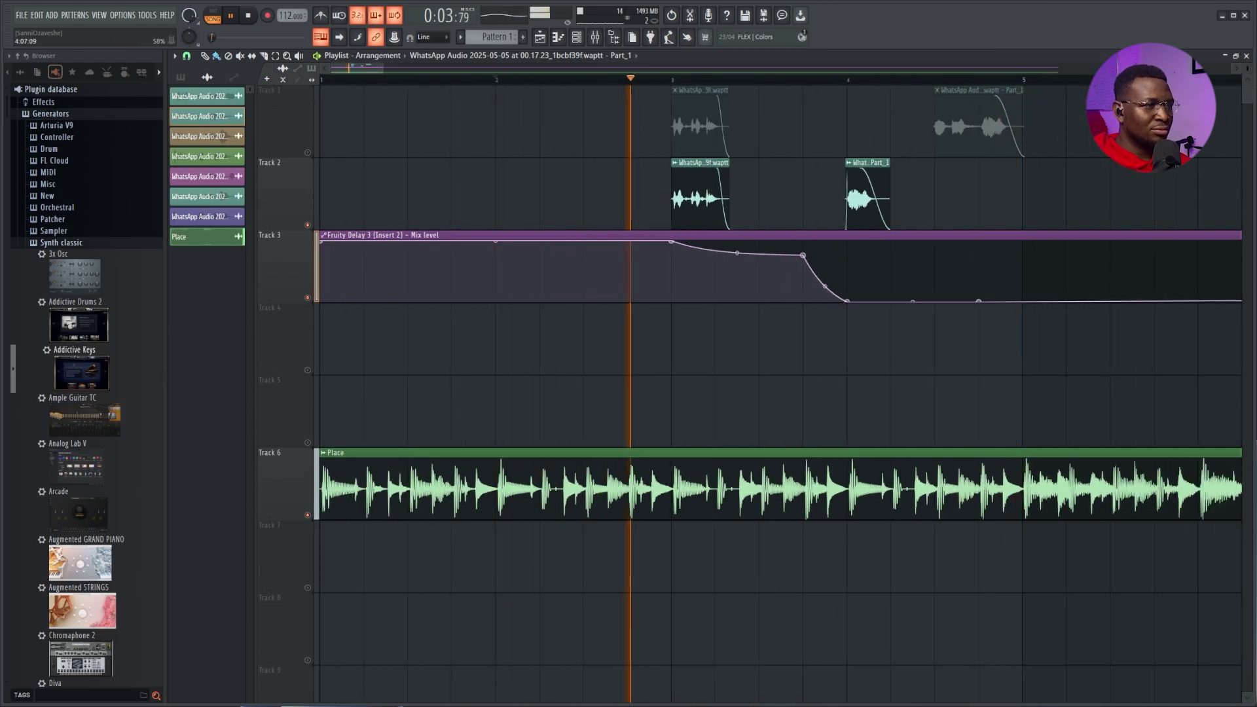
{"action": "right_click", "coordinate": [934, 257]}
{"action": "left_click_drag", "start_coordinate": [934, 257], "coordinate": [890, 297]}
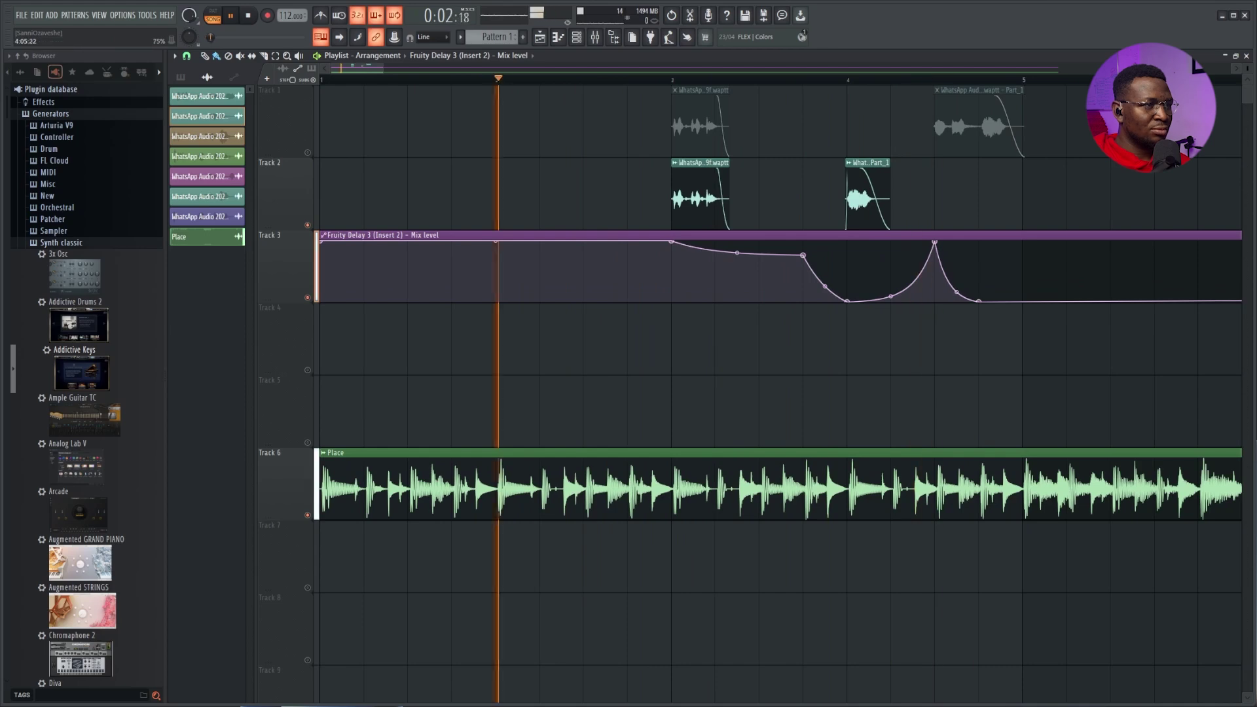
{"action": "key", "text": "space"}
{"action": "key", "text": "ctrl+z"}
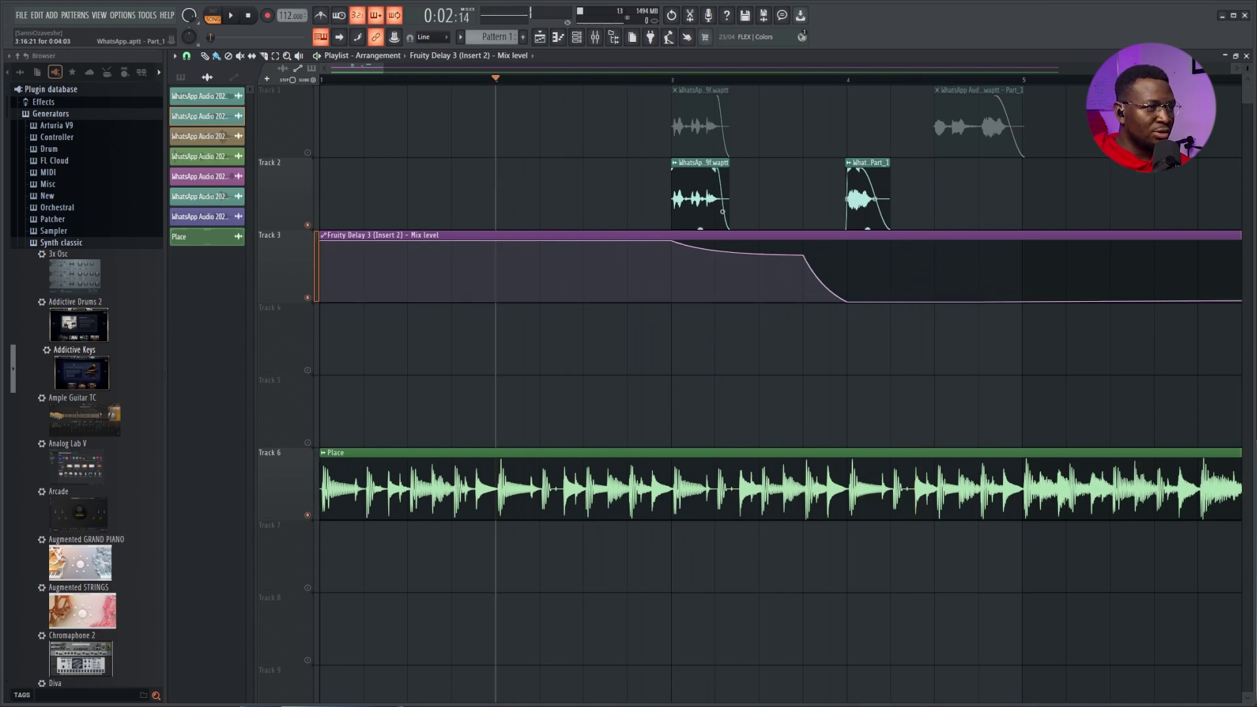
{"action": "key", "text": "space"}
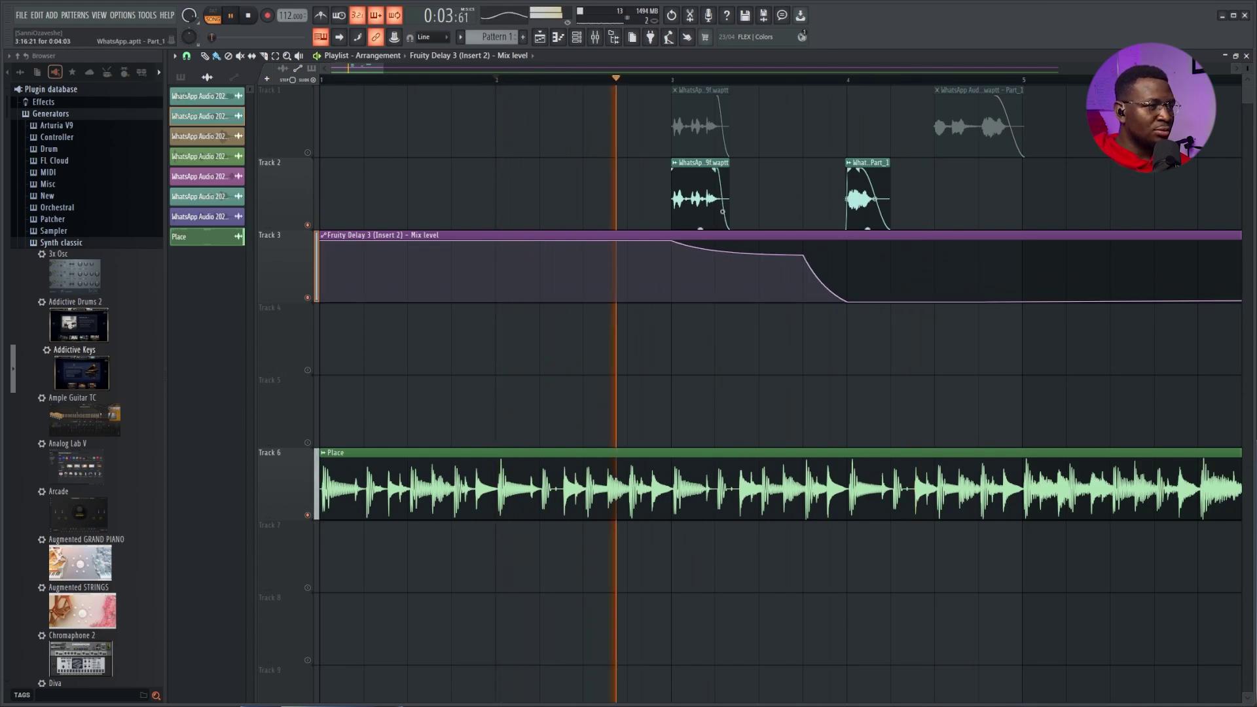
{"action": "key", "text": "space"}
Open the Part_1 clip's settings and load another Fruity Delay 3 into effect slot 7 of mixer Insert 2
{"action": "double_click", "coordinate": [866, 163]}
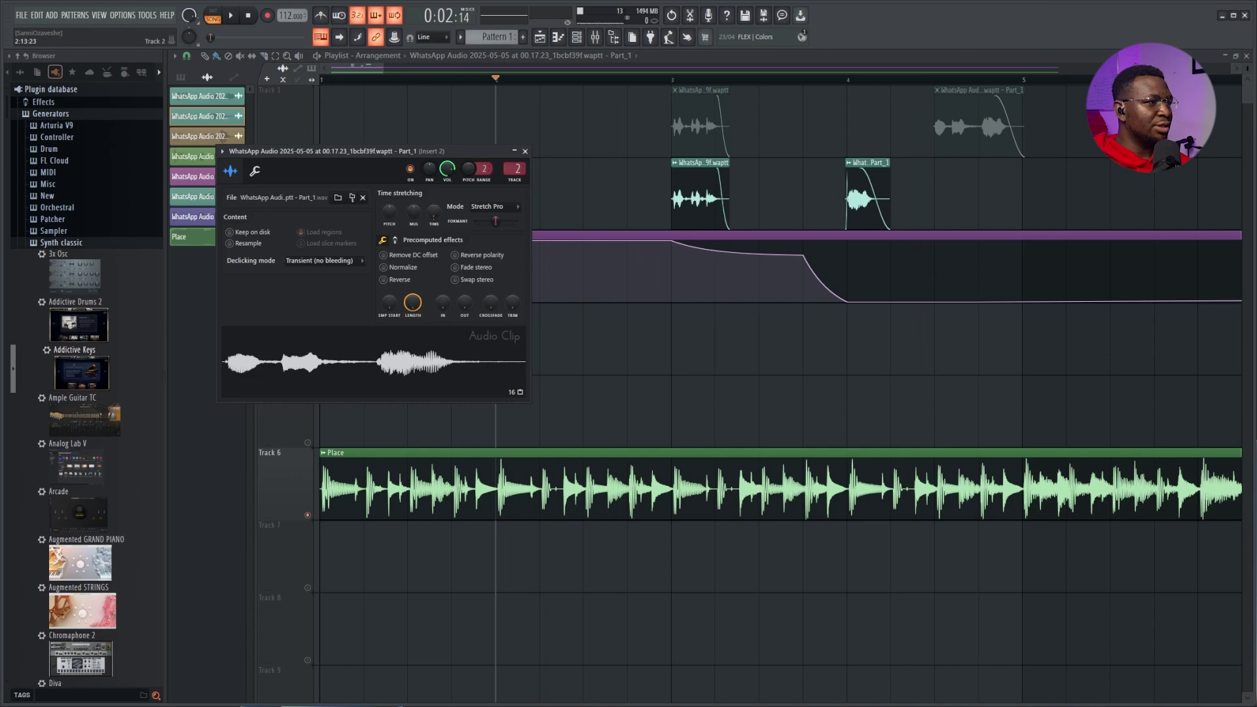
{"action": "key", "text": "F9"}
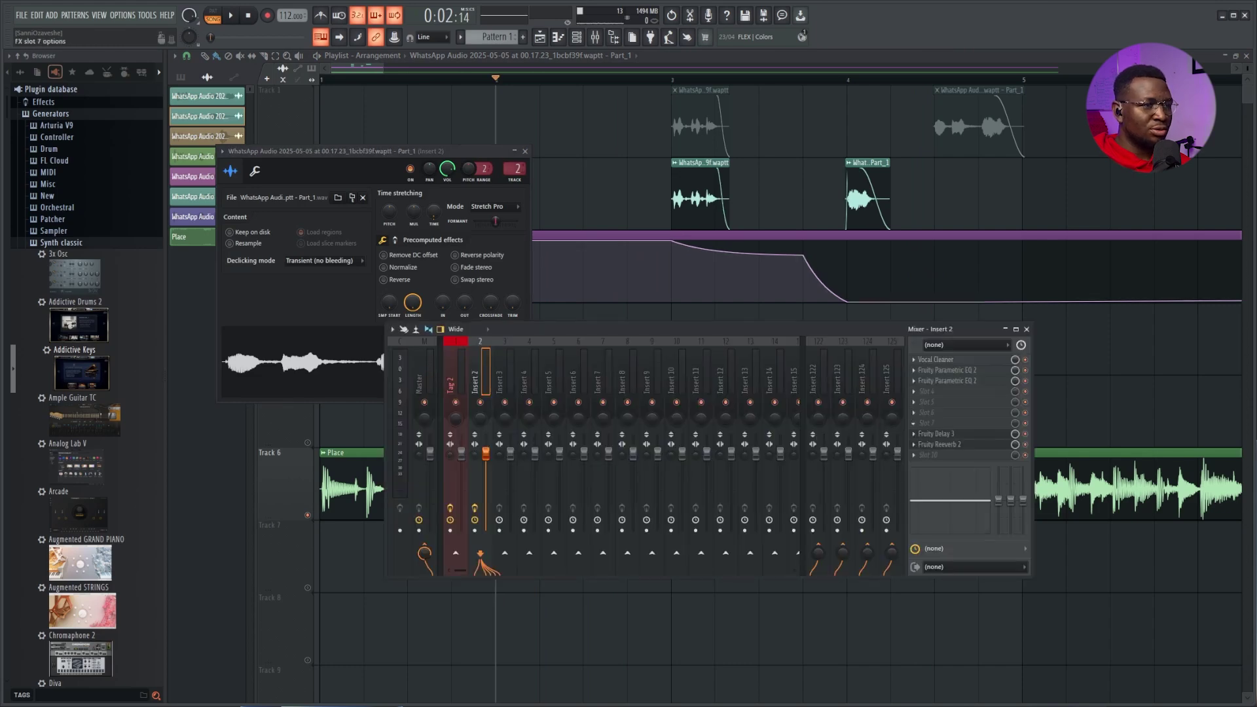
{"action": "left_click", "coordinate": [930, 423]}
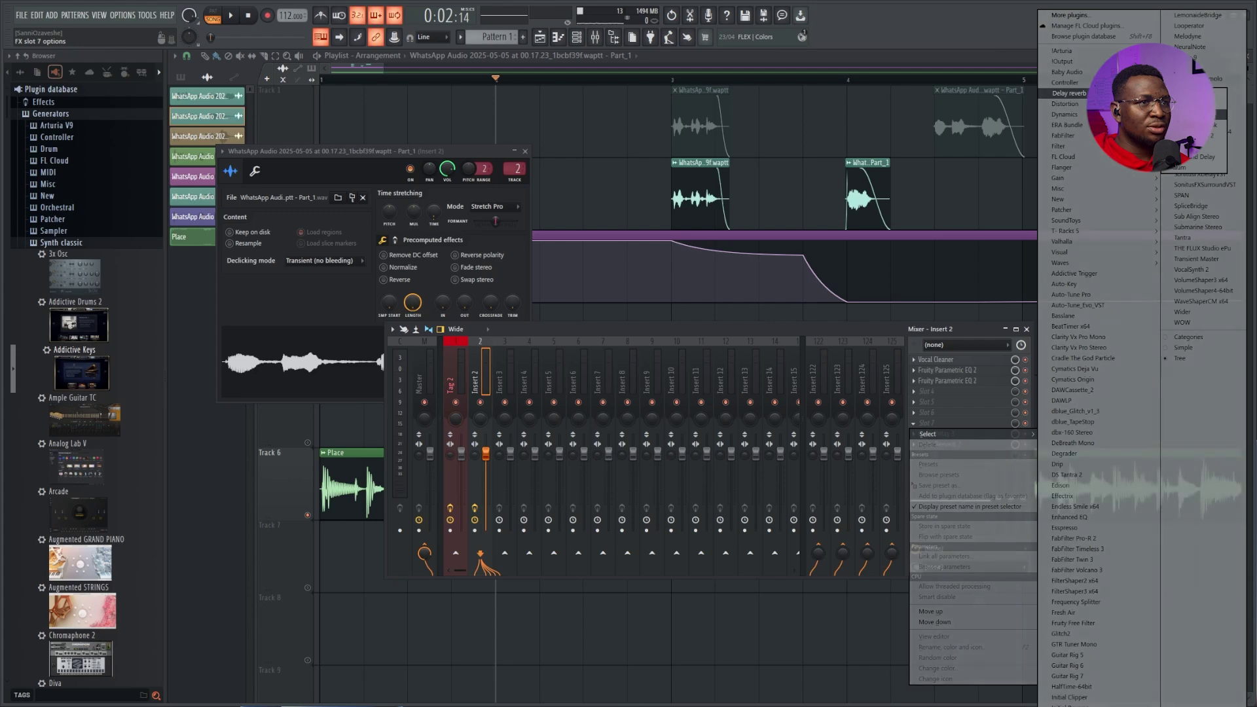
{"action": "left_click", "coordinate": [1205, 157]}
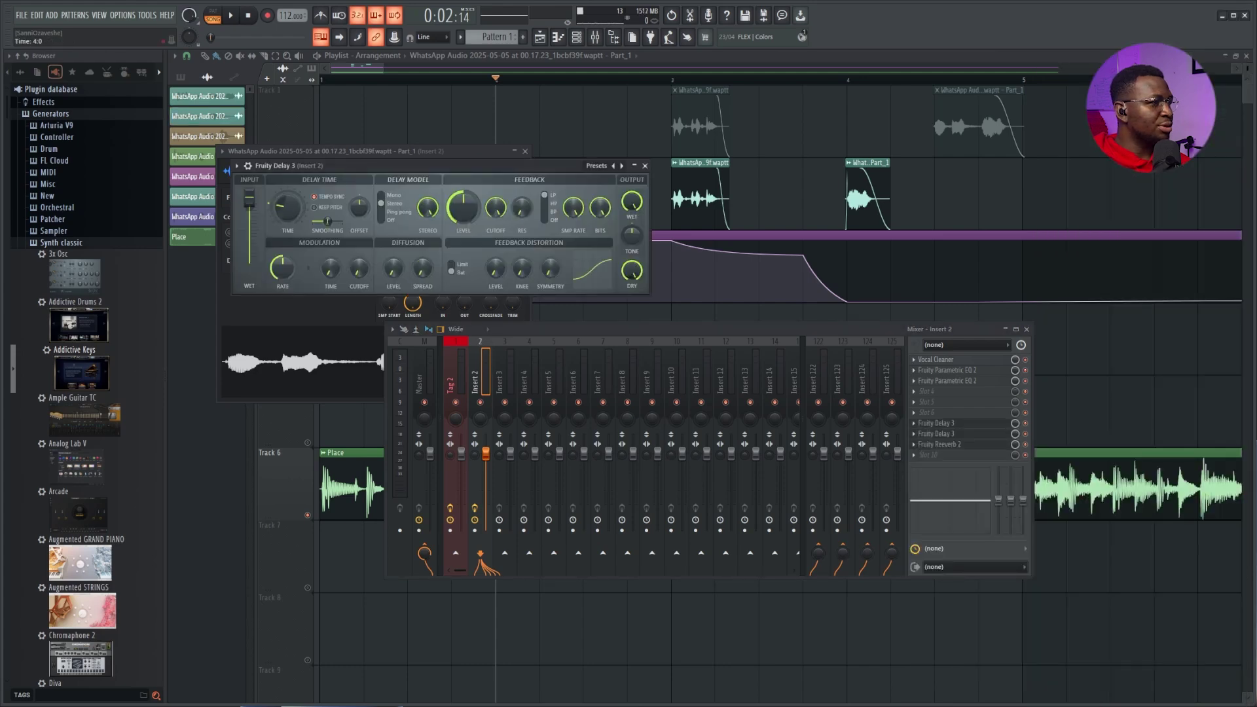
Set the delay time of the new Fruity Delay 3 in slot 7 to 1/4
{"action": "right_click", "coordinate": [292, 221]}
{"action": "mouse_move", "coordinate": [331, 236]}
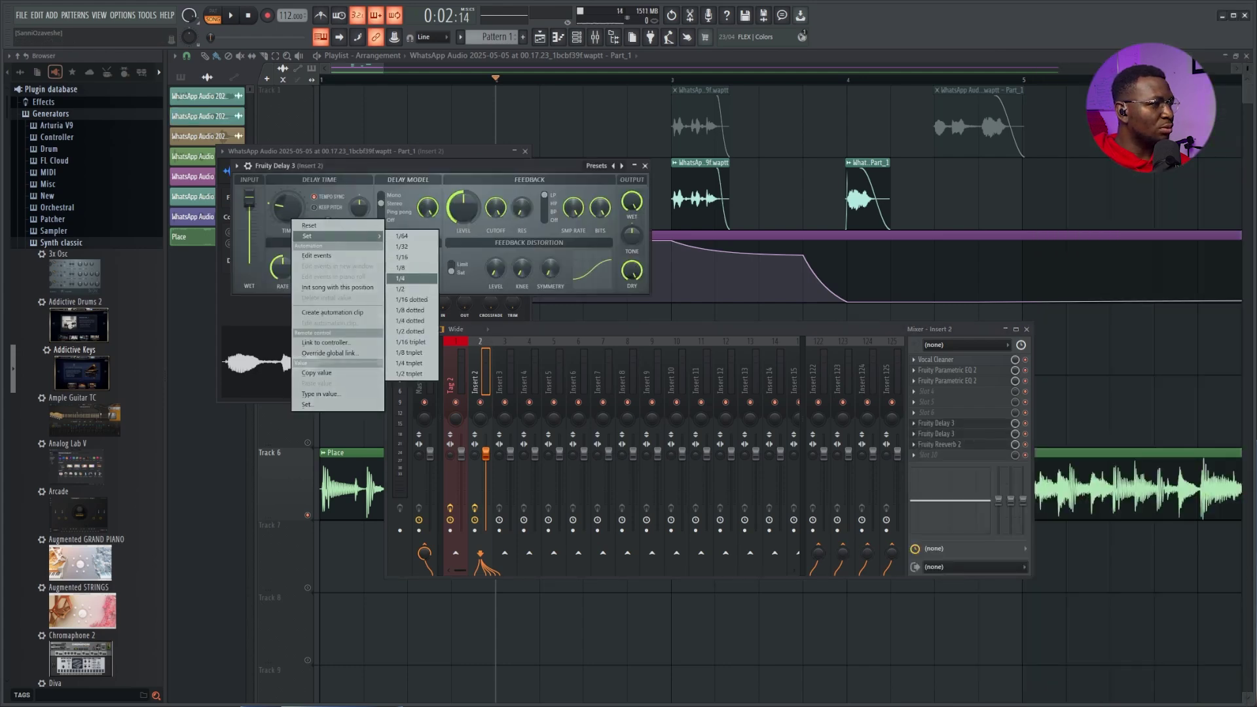
{"action": "left_click", "coordinate": [400, 278]}
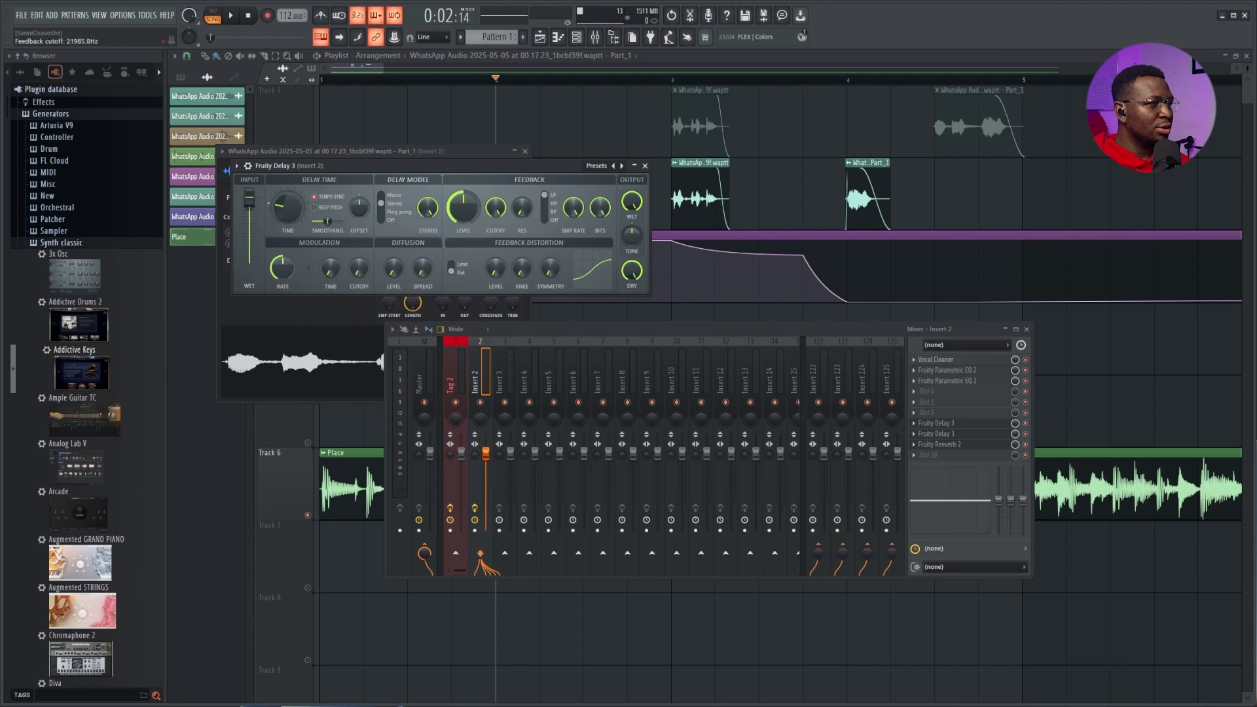
{"action": "right_click", "coordinate": [461, 208]}
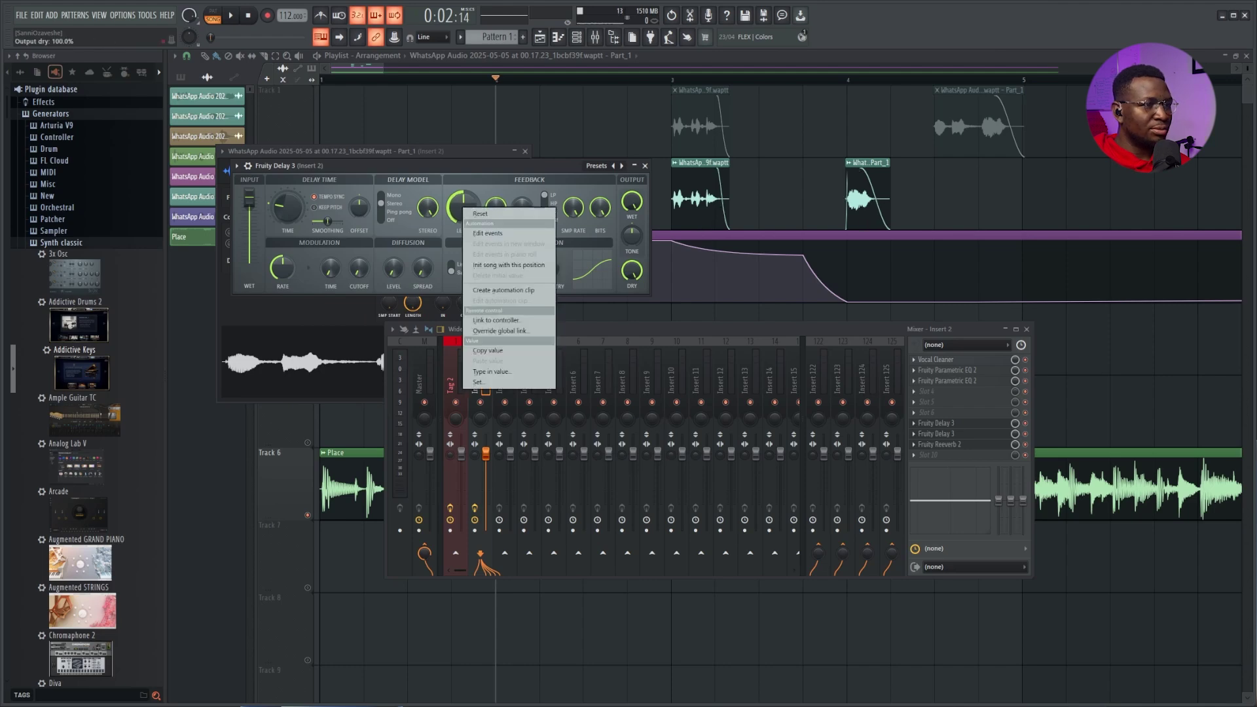
Create a mix level automation clip for the slot 7 delay and hold it at zero until it jumps up at bar 4
{"action": "right_click", "coordinate": [1015, 423]}
{"action": "left_click", "coordinate": [1066, 505]}
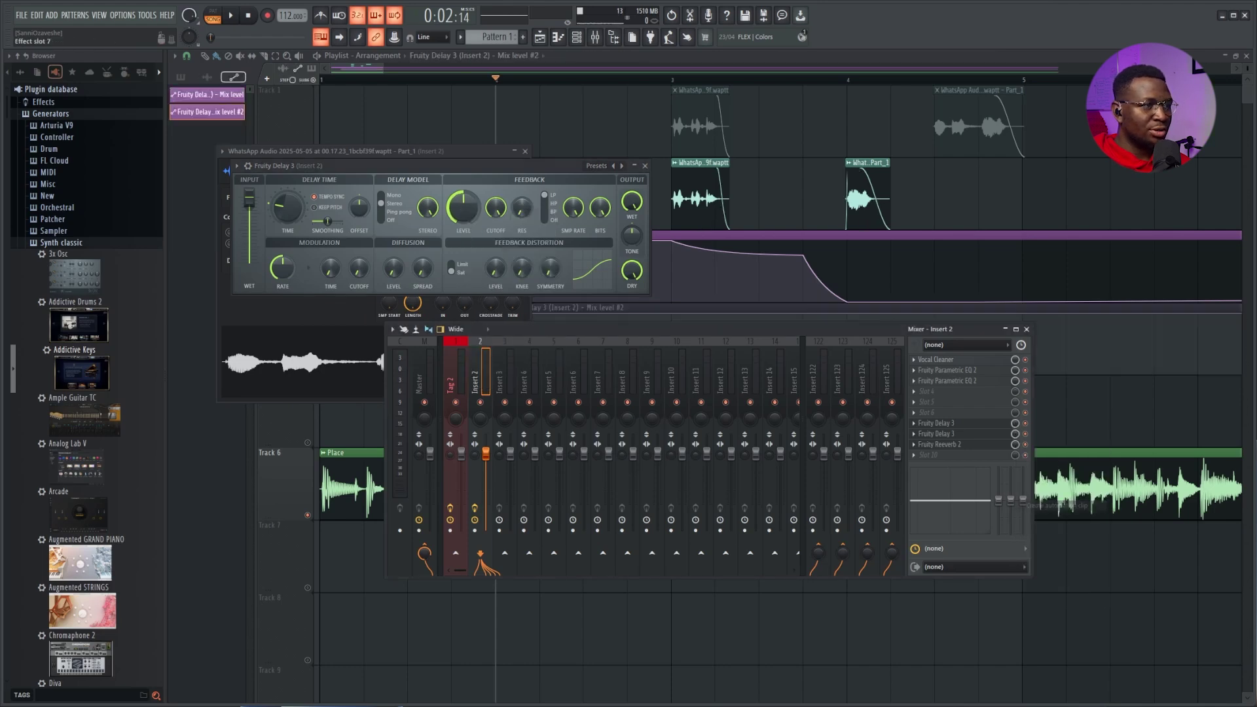
{"action": "key", "text": "F12"}
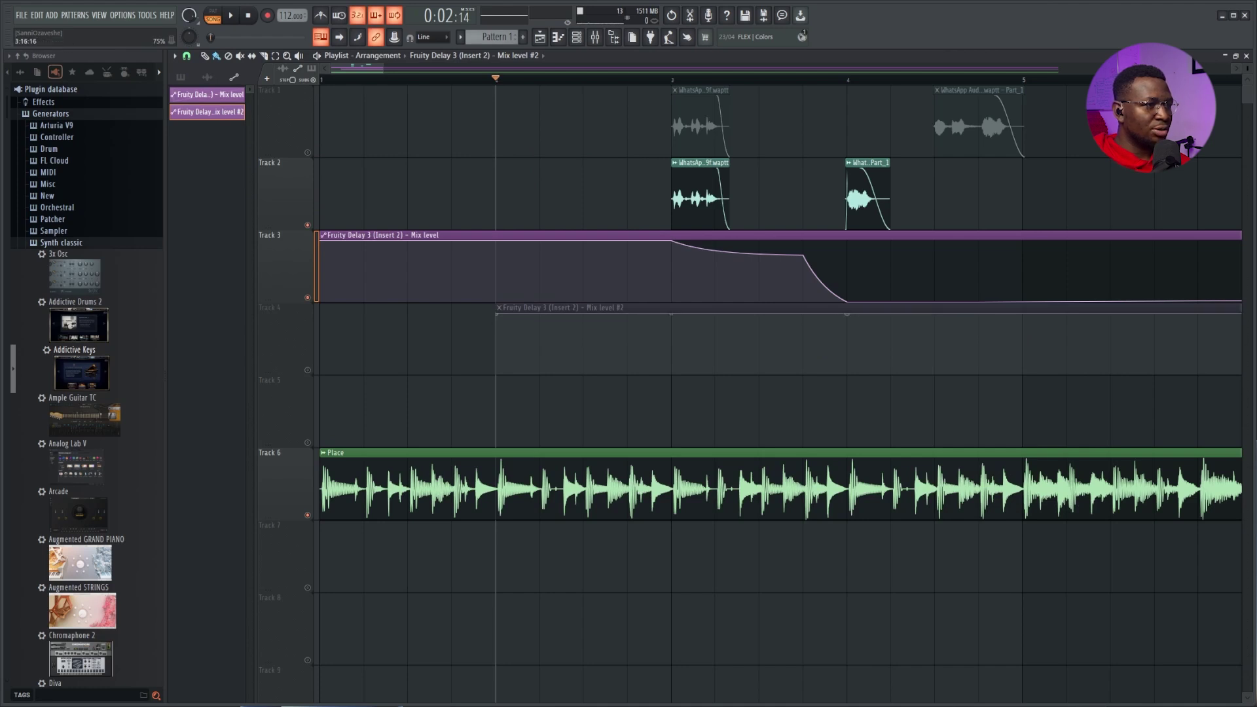
{"action": "left_click_drag", "start_coordinate": [847, 314], "coordinate": [847, 373]}
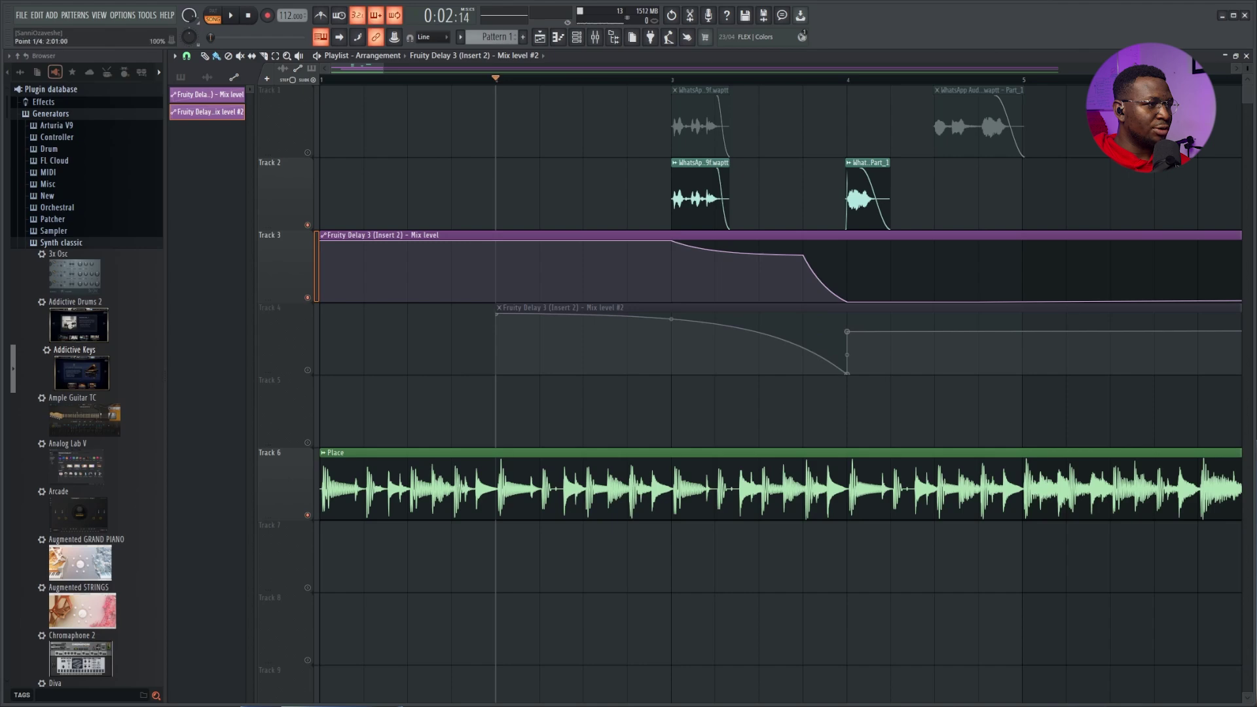
{"action": "left_click_drag", "start_coordinate": [495, 315], "coordinate": [496, 373]}
Enable Track 4 with the new mix level automation and audition the arrangement from bar 2
{"action": "key", "text": "space"}
{"action": "left_click", "coordinate": [307, 370]}
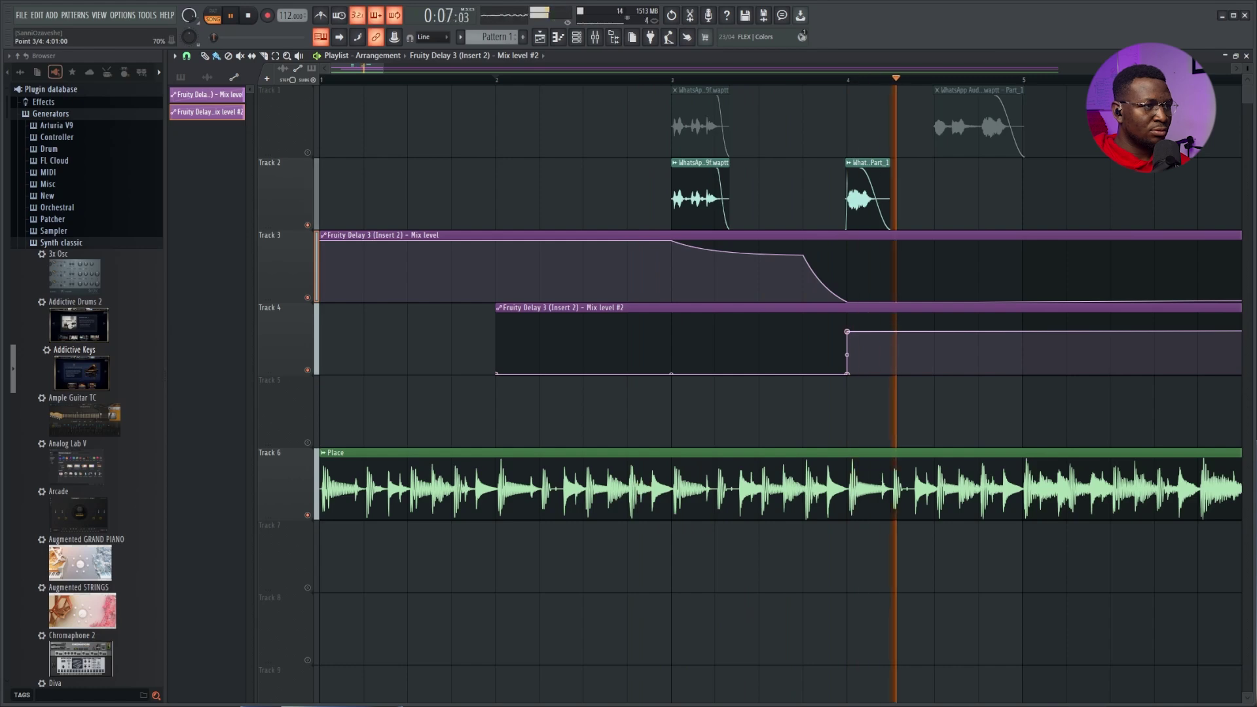
{"action": "key", "text": "space"}
{"action": "key", "text": "space"}
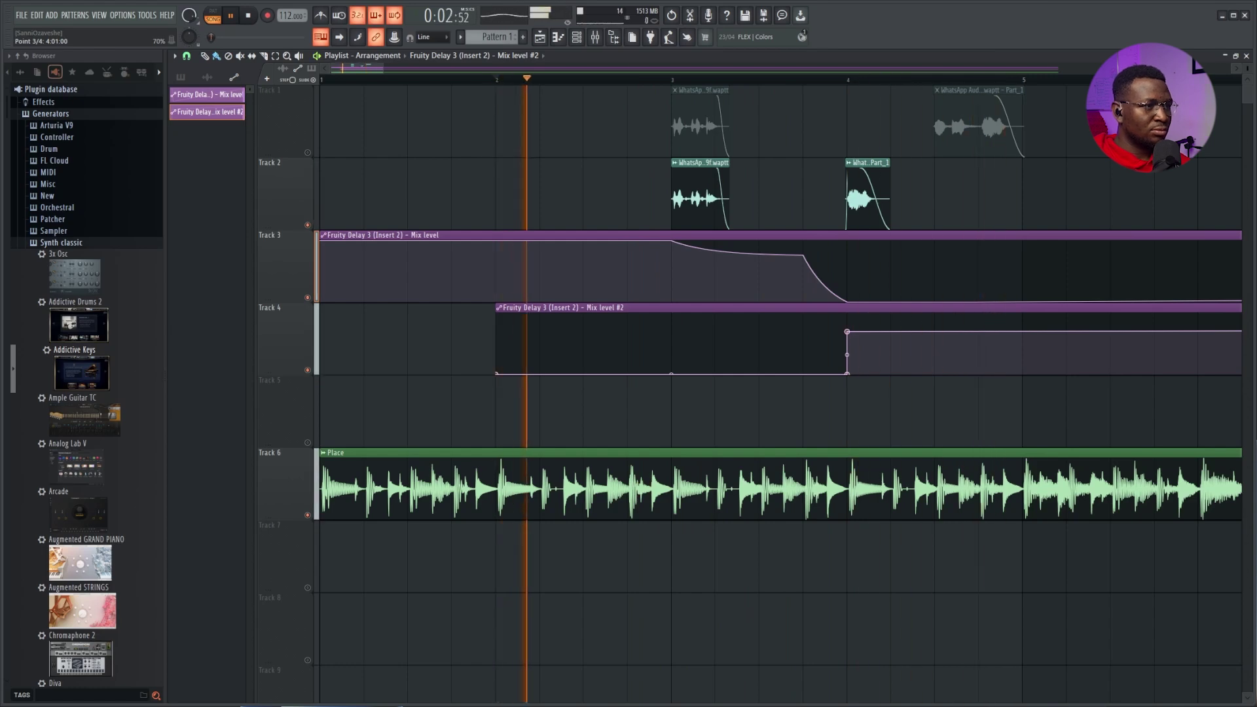
{"action": "key", "text": "space"}
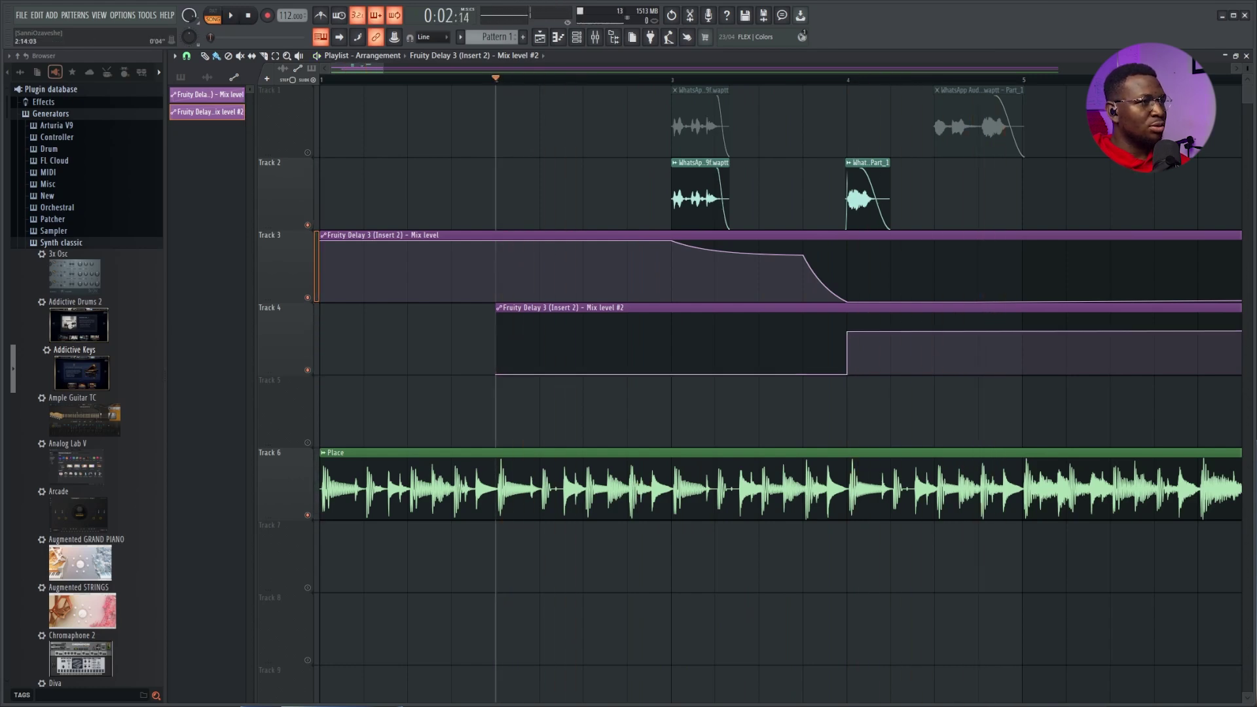
Insert an empty Track 5 and create a mute/solo automation clip for the slot 7 delay that switches from low to high at bar 4
{"action": "right_click", "coordinate": [295, 377]}
{"action": "left_click", "coordinate": [316, 627]}
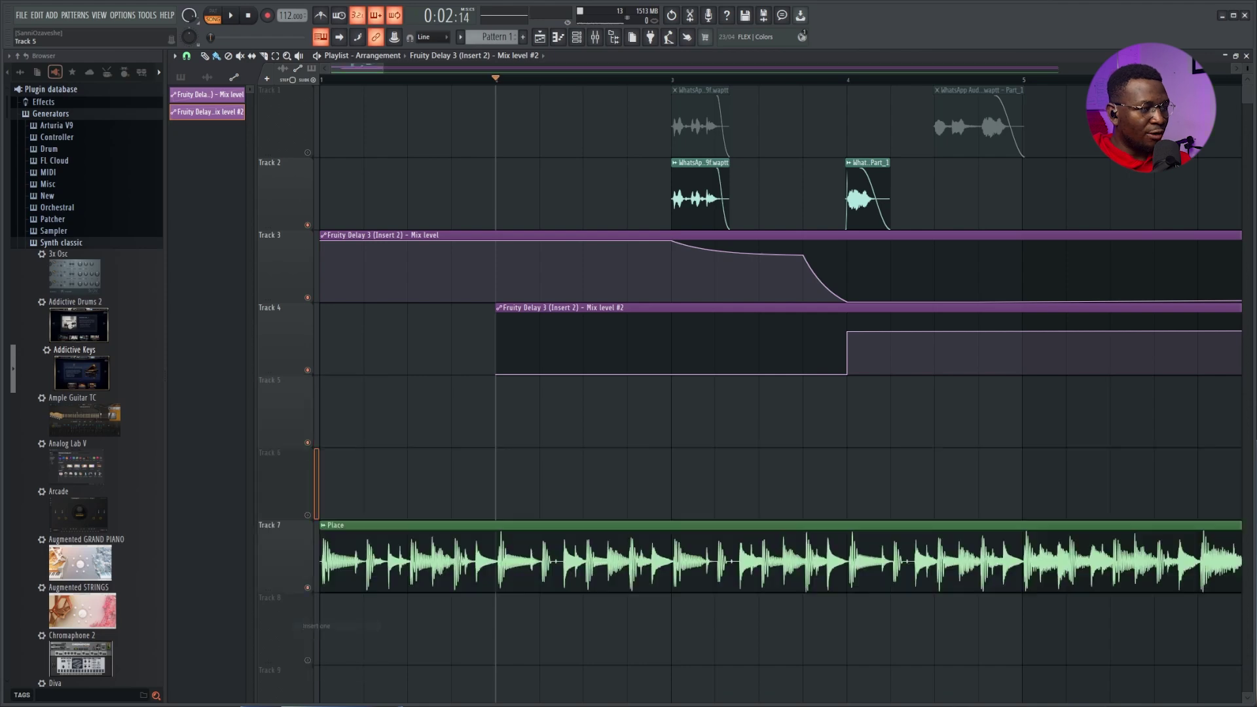
{"action": "left_click", "coordinate": [595, 37]}
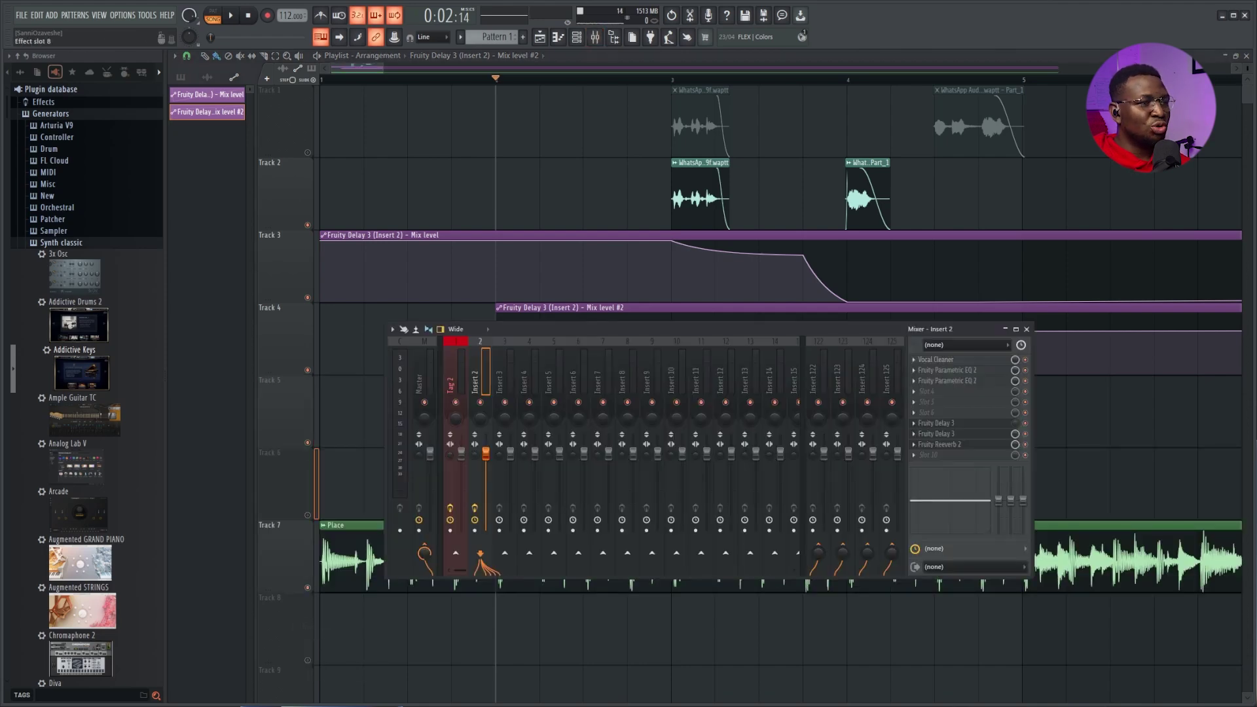
{"action": "right_click", "coordinate": [1016, 423]}
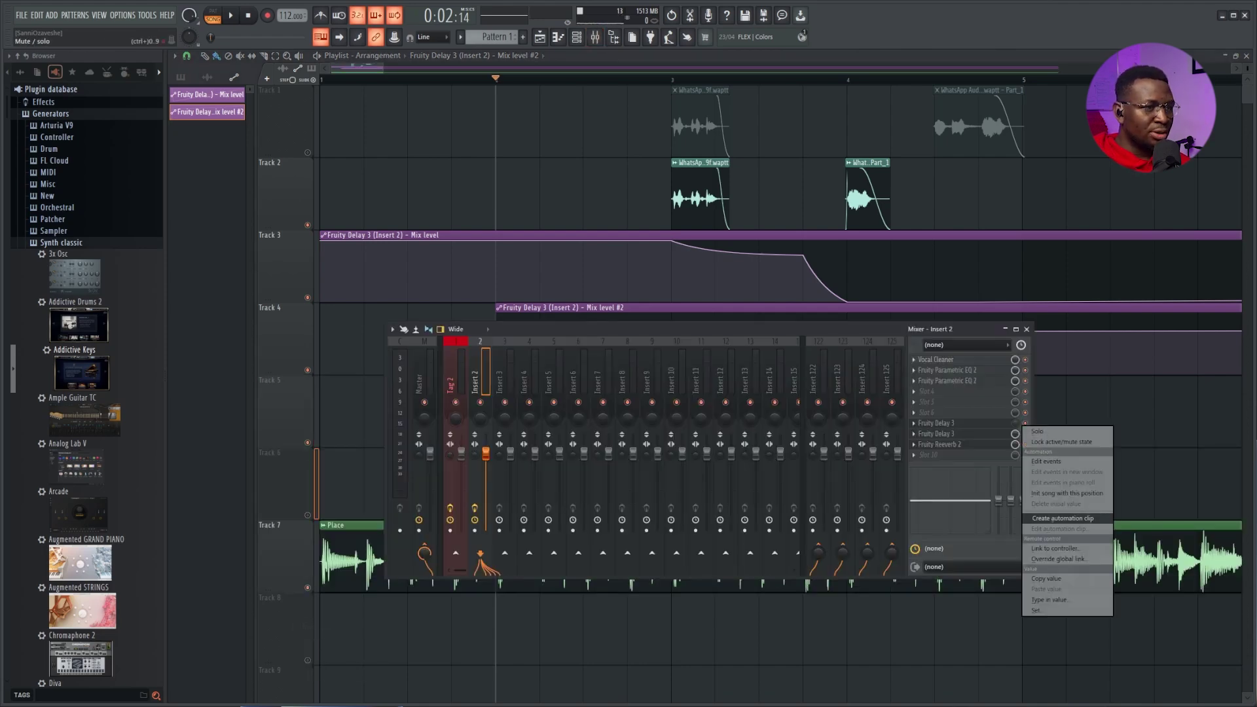
{"action": "left_click", "coordinate": [1053, 518]}
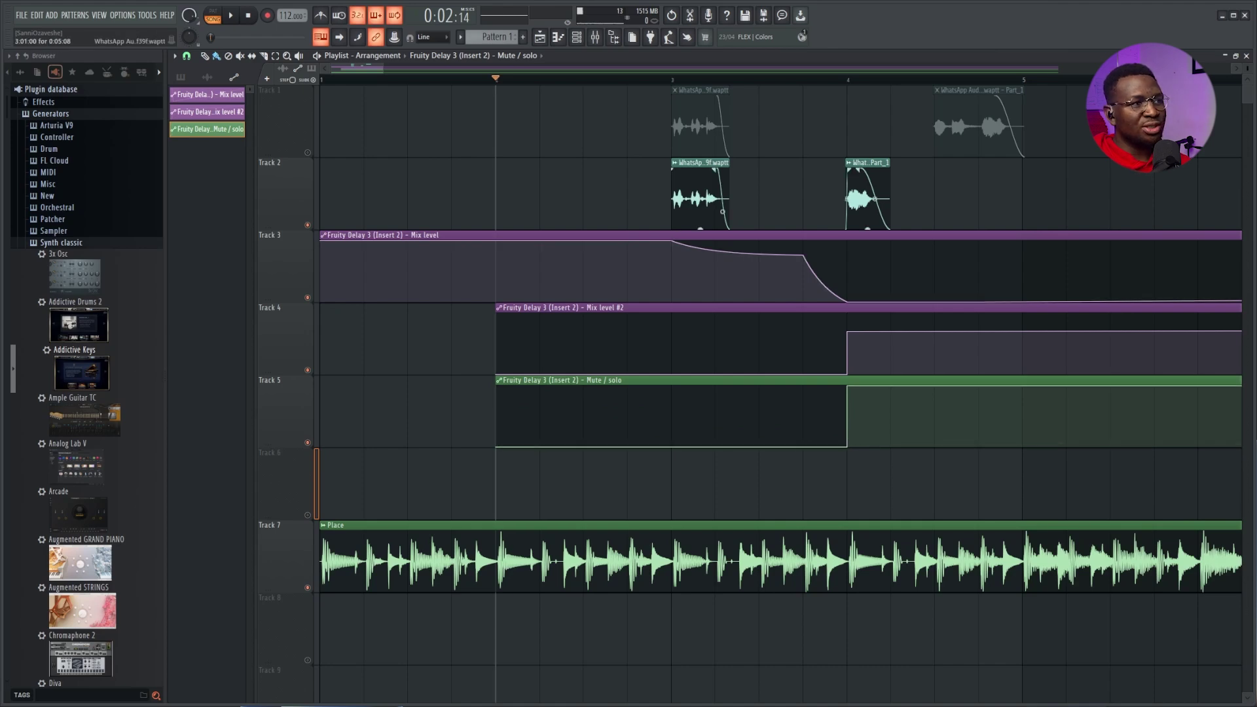
Lower the bar 4 peak of the second delay's mix automation and curve it down to zero at bar 5 during playback
{"action": "left_click", "coordinate": [723, 211]}
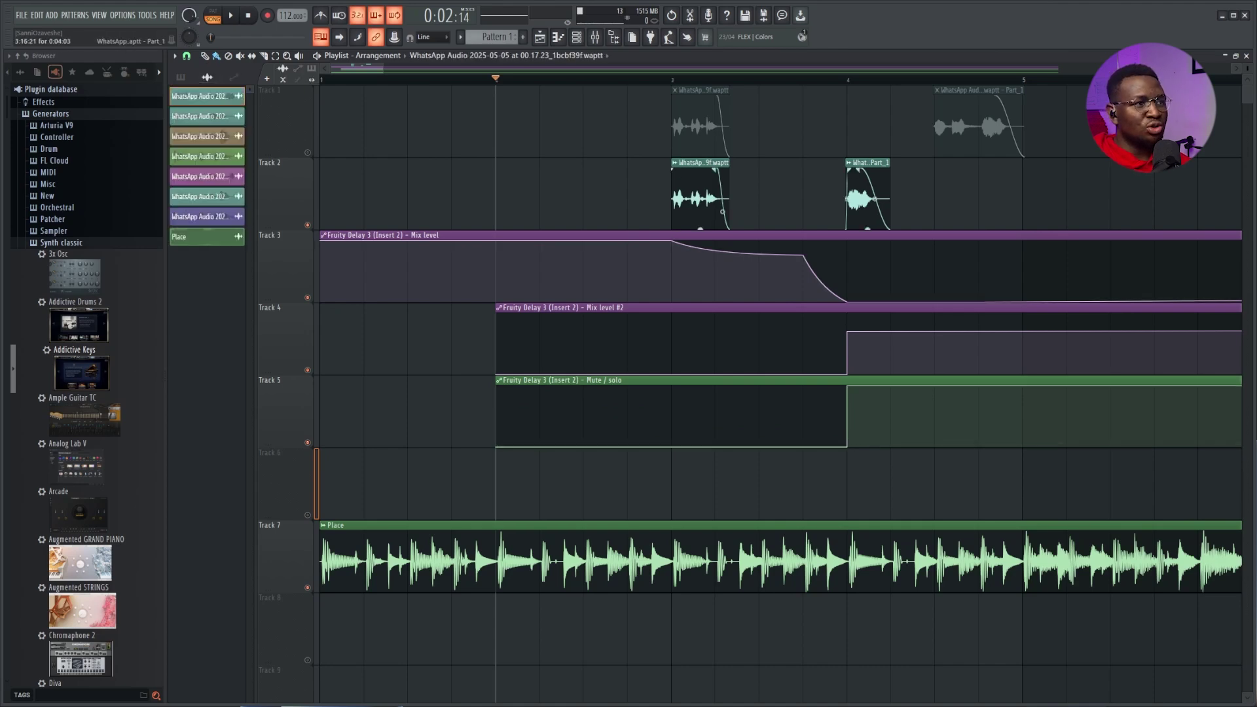
{"action": "key", "text": "space"}
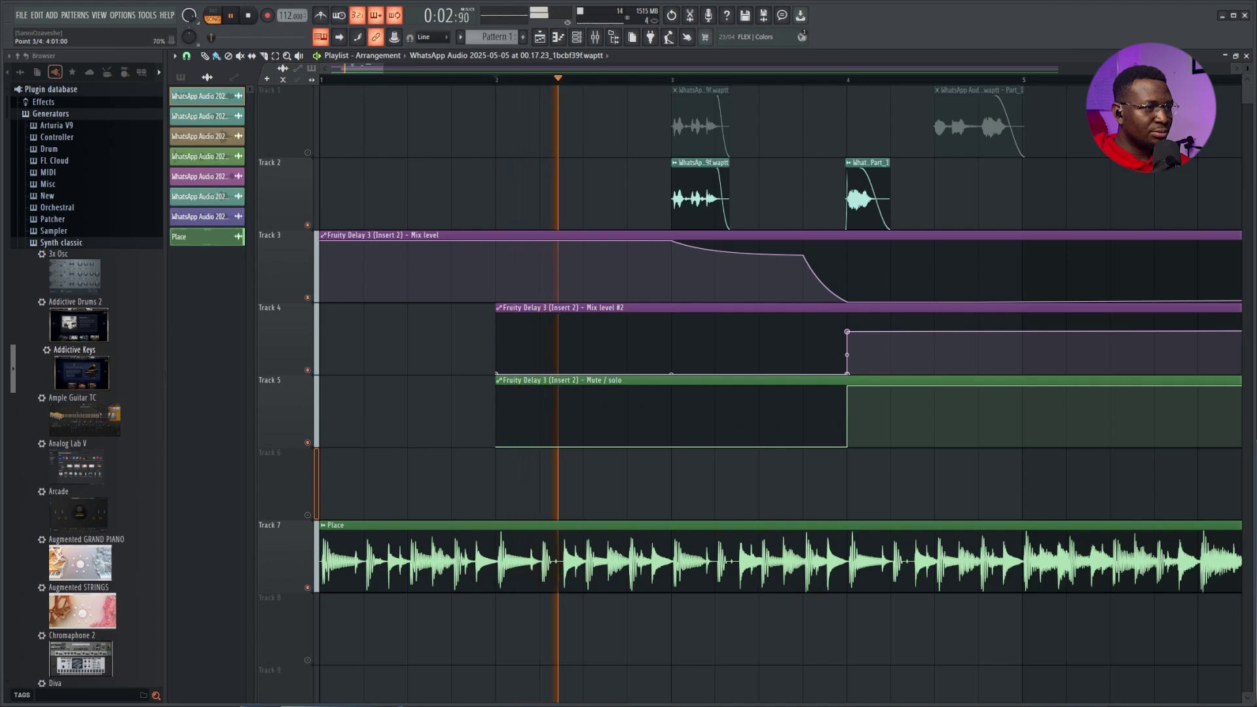
{"action": "left_click_drag", "start_coordinate": [847, 331], "coordinate": [847, 338]}
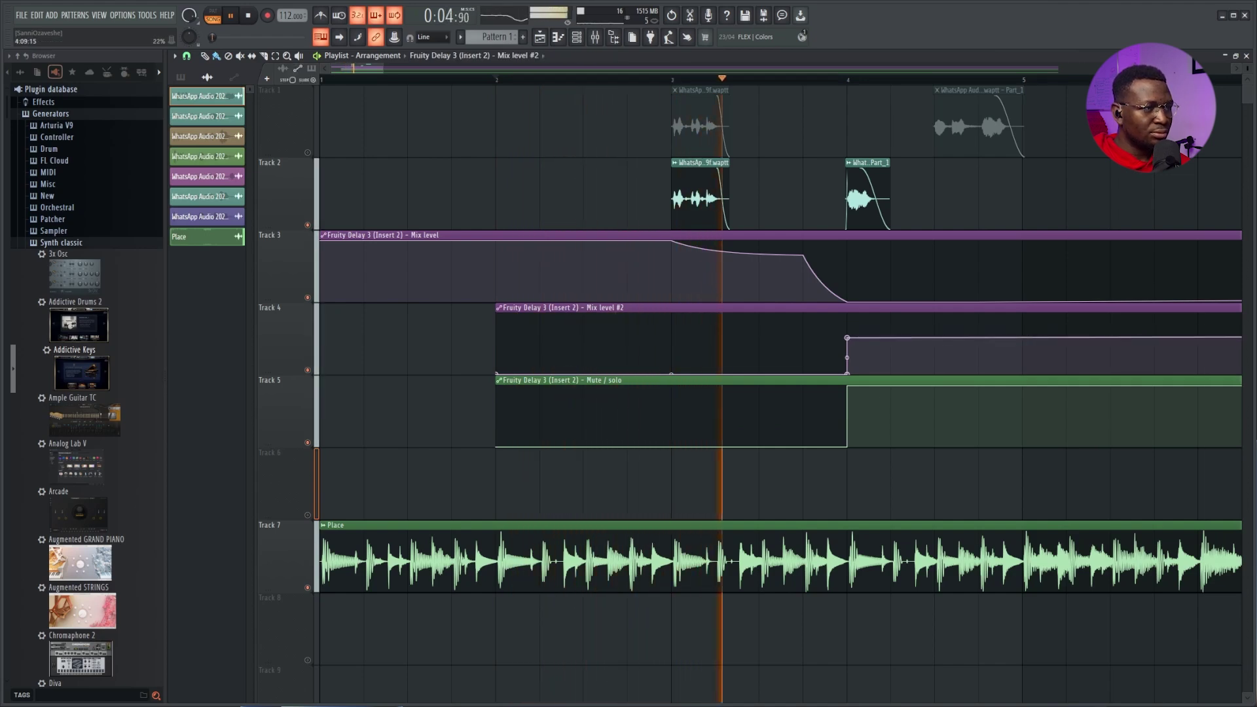
{"action": "right_click", "coordinate": [1022, 373]}
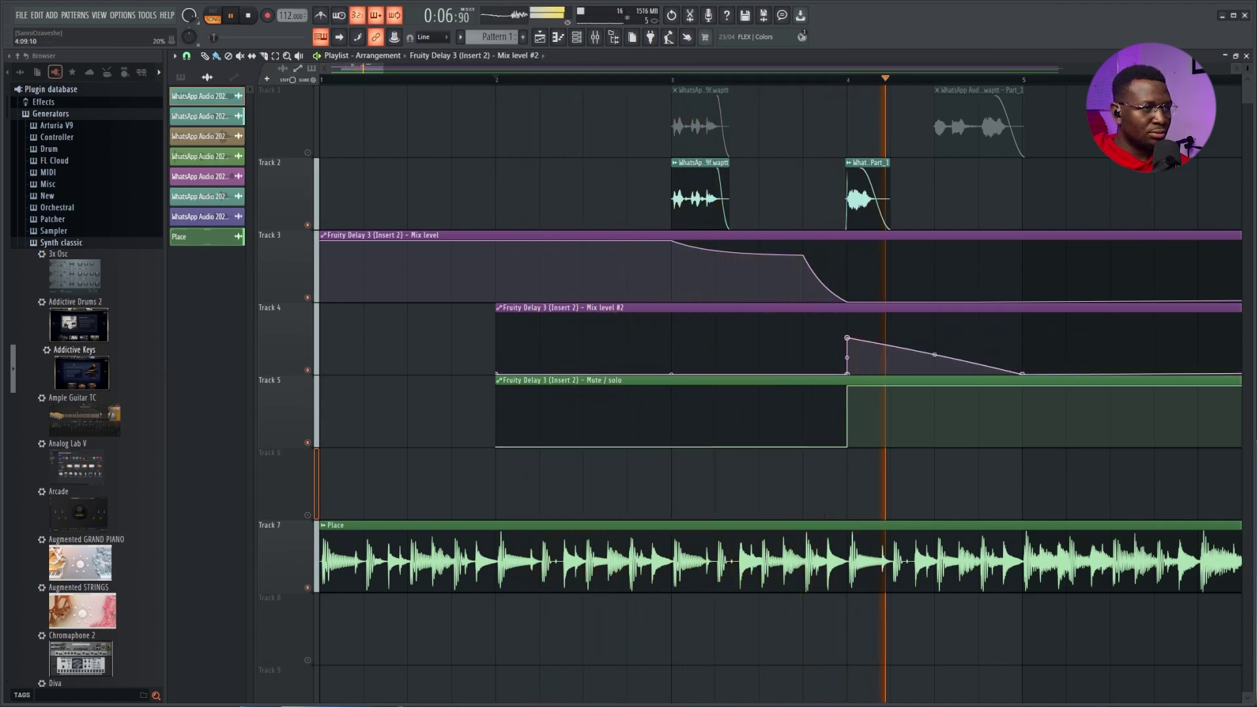
{"action": "left_click_drag", "start_coordinate": [935, 355], "coordinate": [934, 360]}
{"action": "key", "text": "space"}
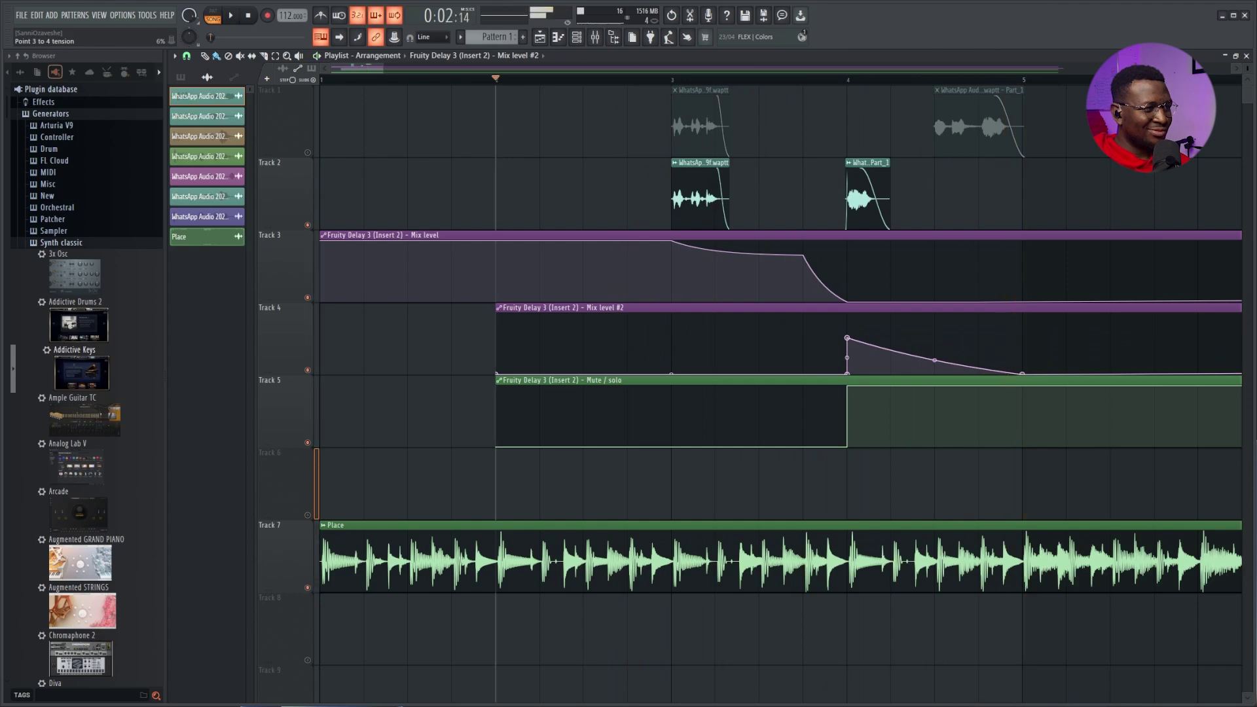
Bring up both Fruity Delay 3 windows, audition the arrangement and set the slot 7 delay's output tone to 29.4%
{"action": "key", "text": "F5"}
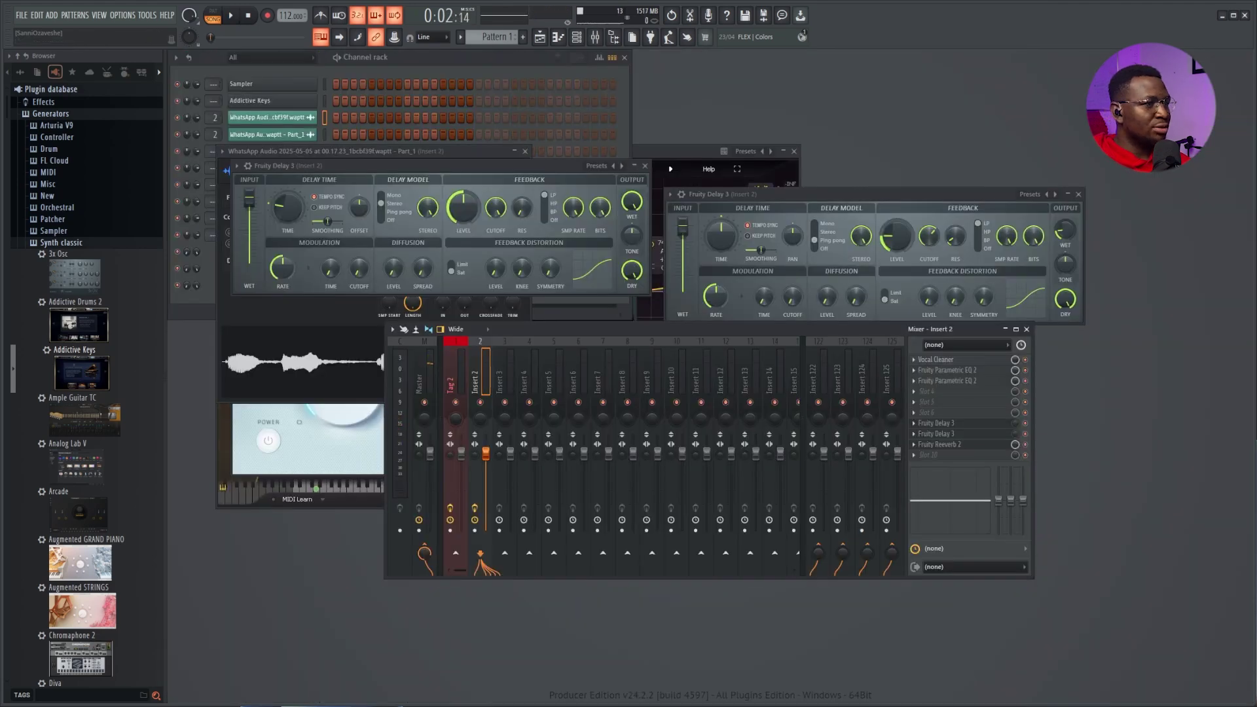
{"action": "key", "text": "F6"}
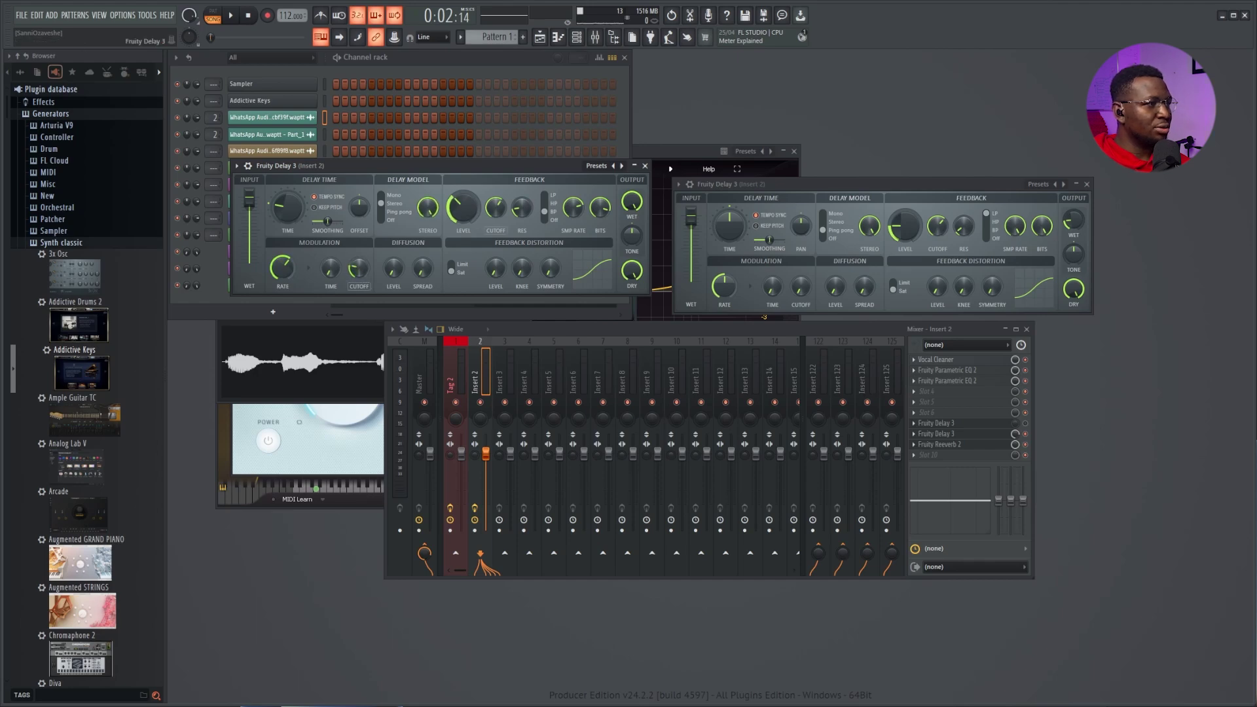
{"action": "left_click_drag", "start_coordinate": [445, 220], "coordinate": [456, 226]}
{"action": "key", "text": "space"}
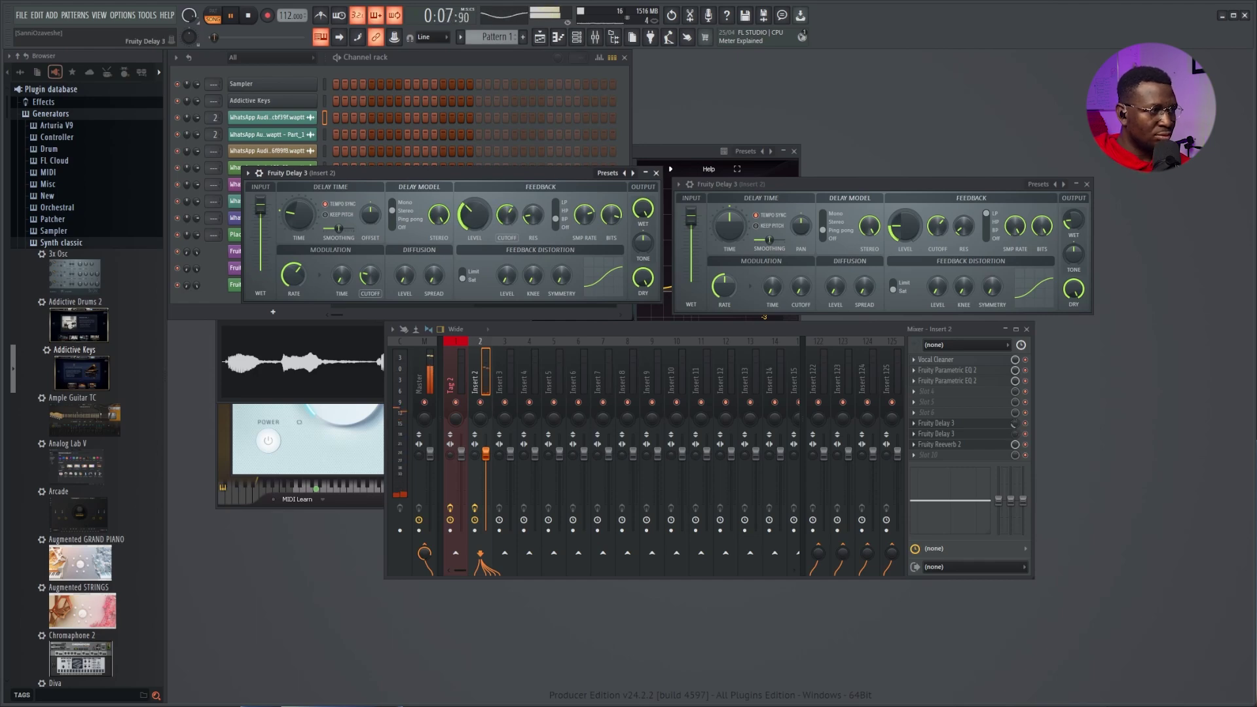
{"action": "key", "text": "space"}
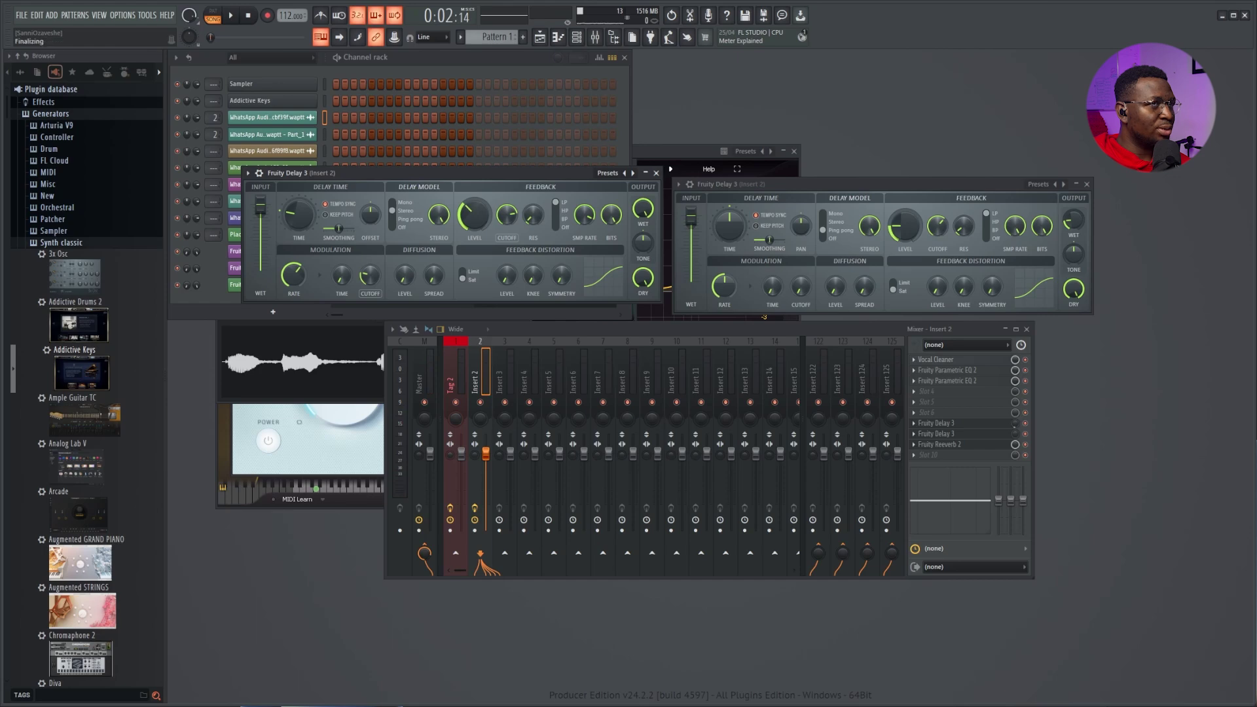
{"action": "key", "text": "space"}
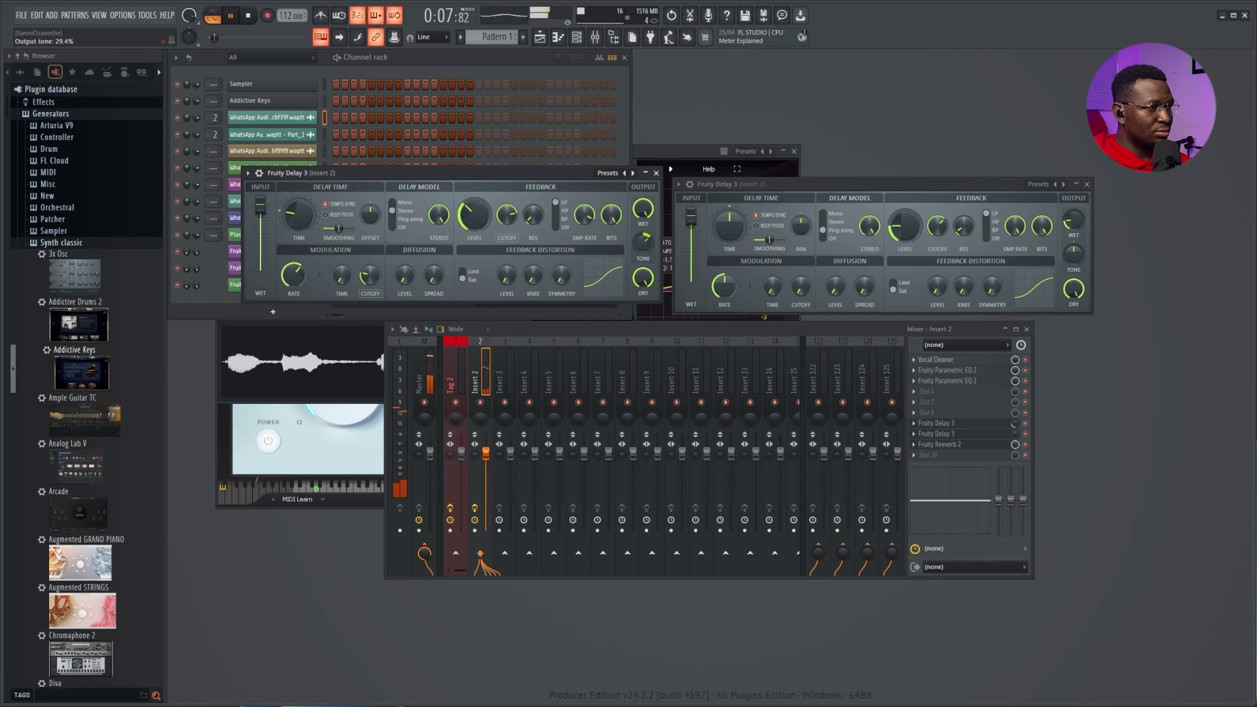
Reset the slot 7 delay's modulation rate and modulation cutoff, play the arrangement and shift the delay window aside
{"action": "right_click", "coordinate": [292, 278]}
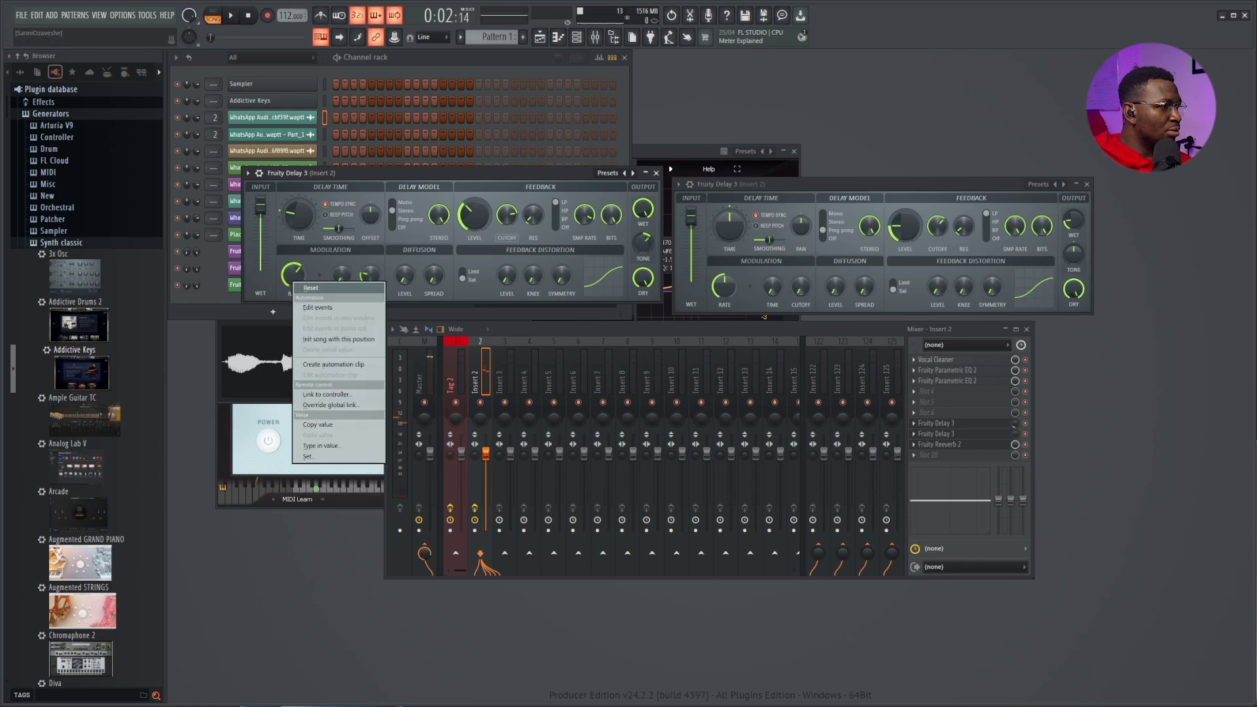
{"action": "left_click", "coordinate": [307, 285]}
{"action": "right_click", "coordinate": [370, 278]}
{"action": "left_click", "coordinate": [386, 284]}
{"action": "key", "text": "space"}
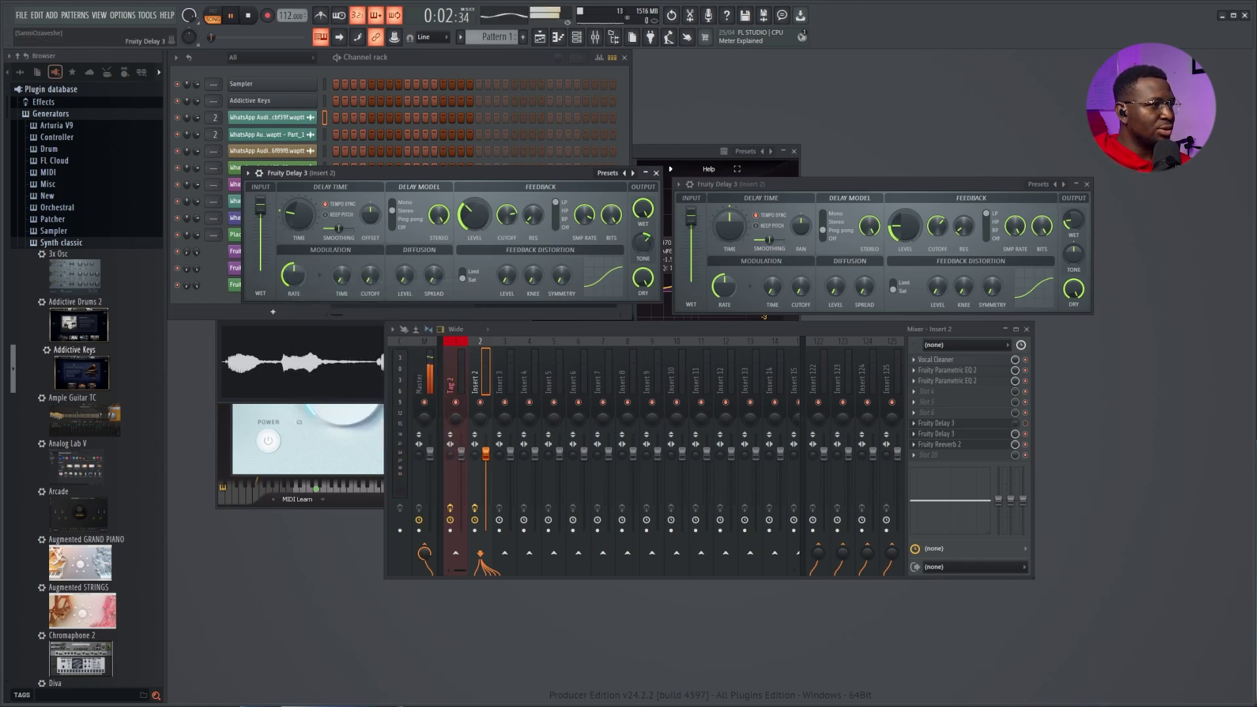
{"action": "left_click_drag", "start_coordinate": [439, 173], "coordinate": [456, 178]}
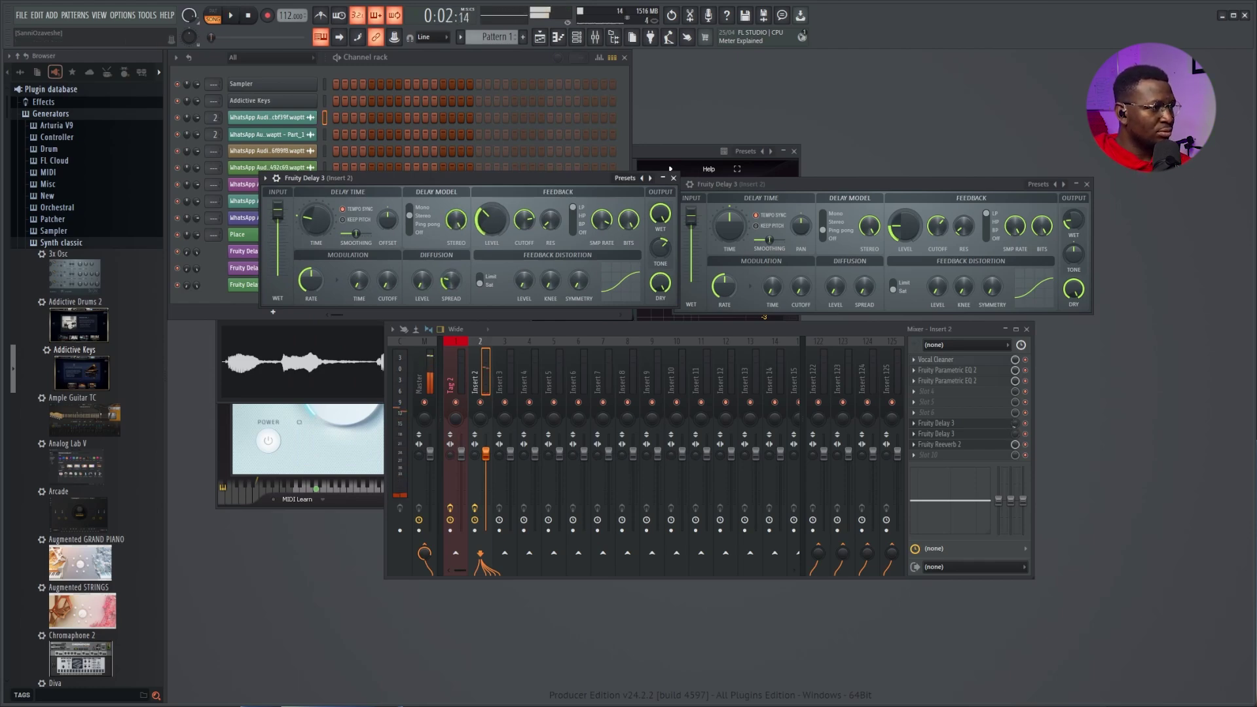
Reset the slot 7 delay's feedback cutoff, level and resonance, then lower its feedback level during playback
{"action": "right_click", "coordinate": [528, 224]}
{"action": "left_click", "coordinate": [546, 230]}
{"action": "right_click", "coordinate": [489, 224]}
{"action": "left_click", "coordinate": [507, 231]}
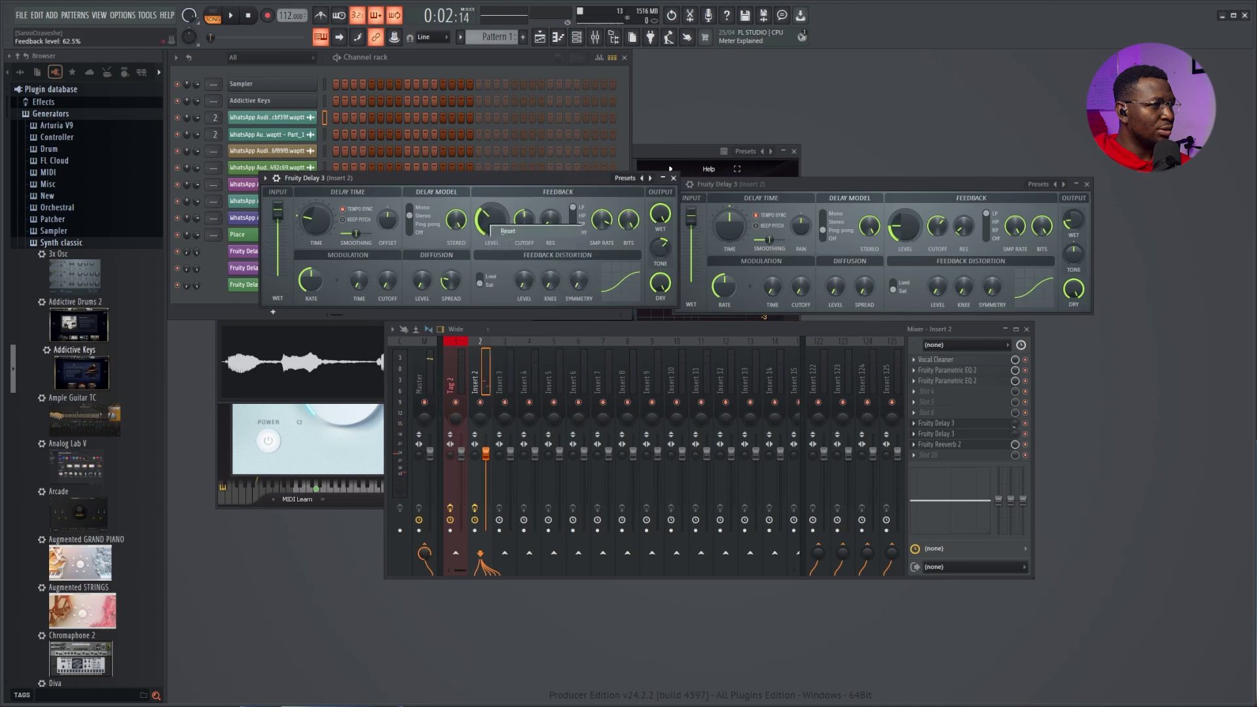
{"action": "right_click", "coordinate": [546, 224]}
{"action": "left_click", "coordinate": [564, 231]}
{"action": "key", "text": "space"}
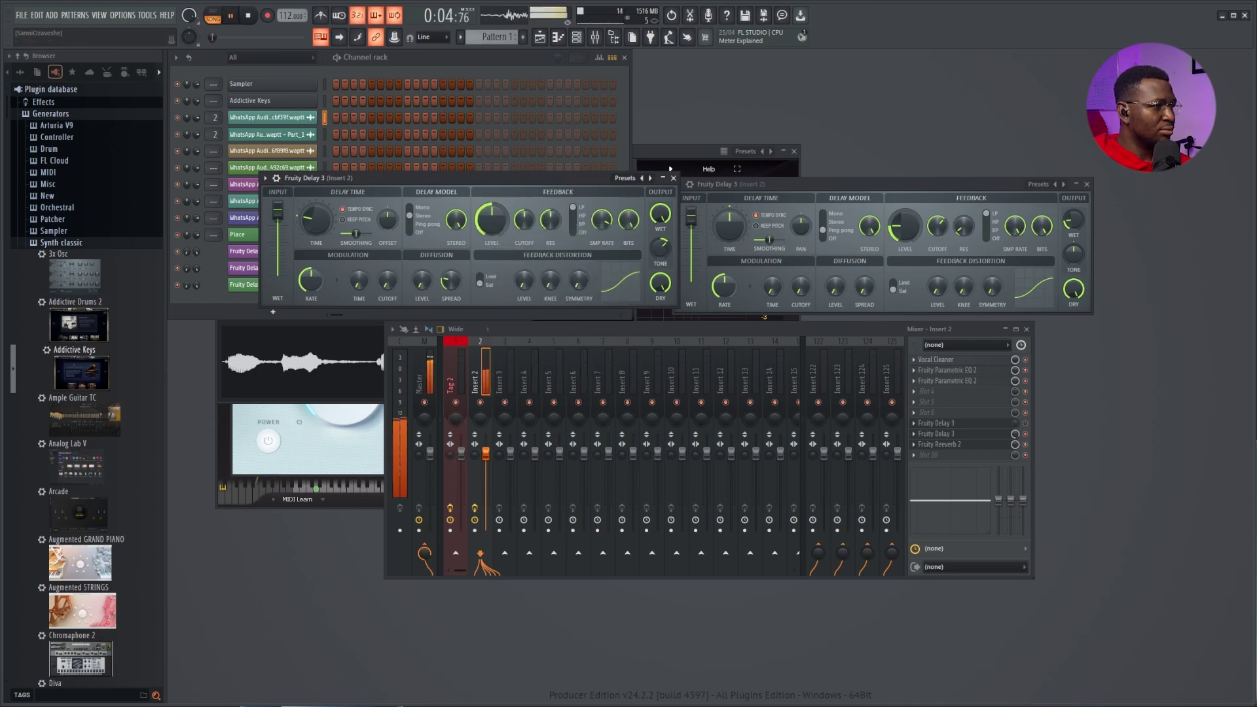
{"action": "left_click_drag", "start_coordinate": [490, 220], "coordinate": [490, 224]}
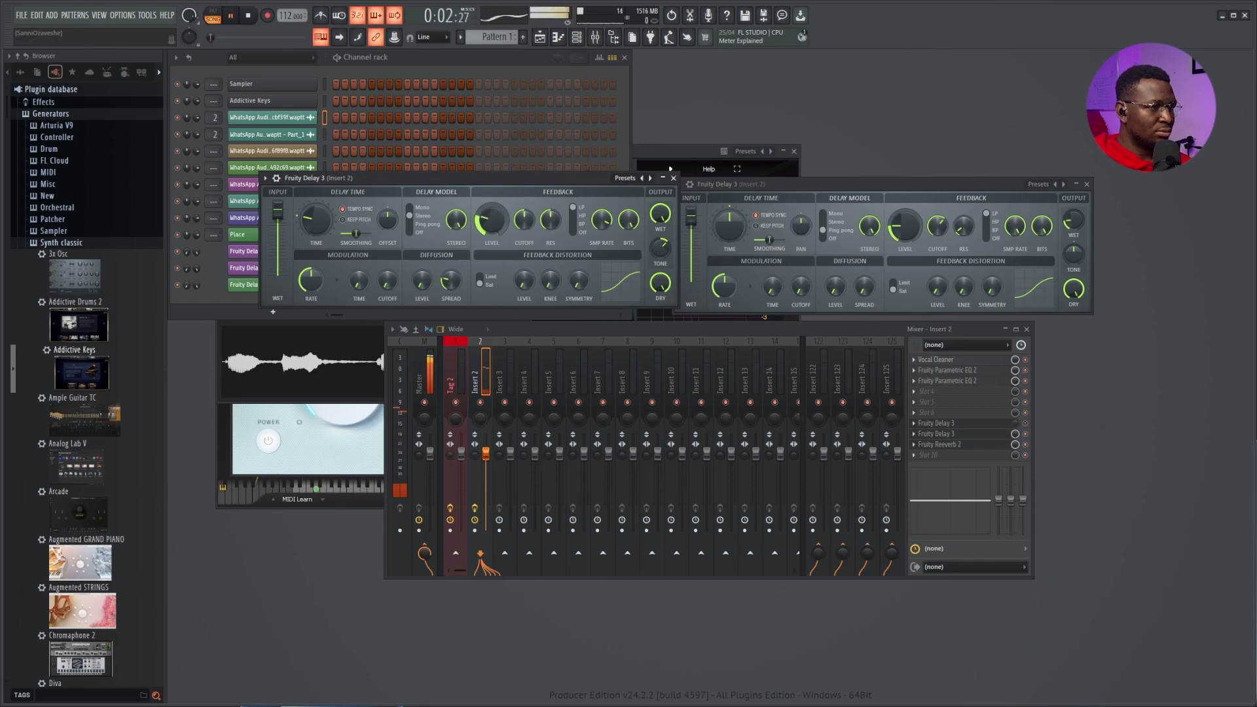
Adjust the slot 8 delay's feedback level and reset its feedback resonance, sample rate and bits while the arrangement plays
{"action": "left_click_drag", "start_coordinate": [905, 226], "coordinate": [905, 219]}
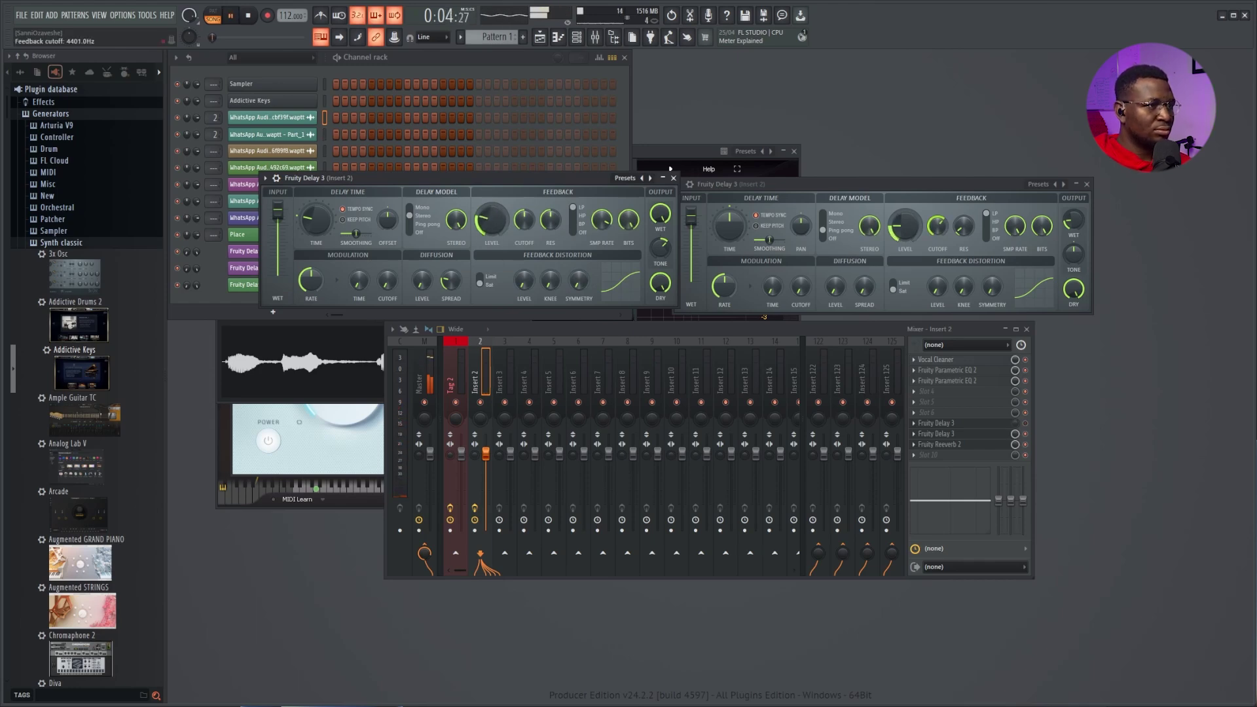
{"action": "right_click", "coordinate": [963, 227]}
{"action": "left_click", "coordinate": [984, 237]}
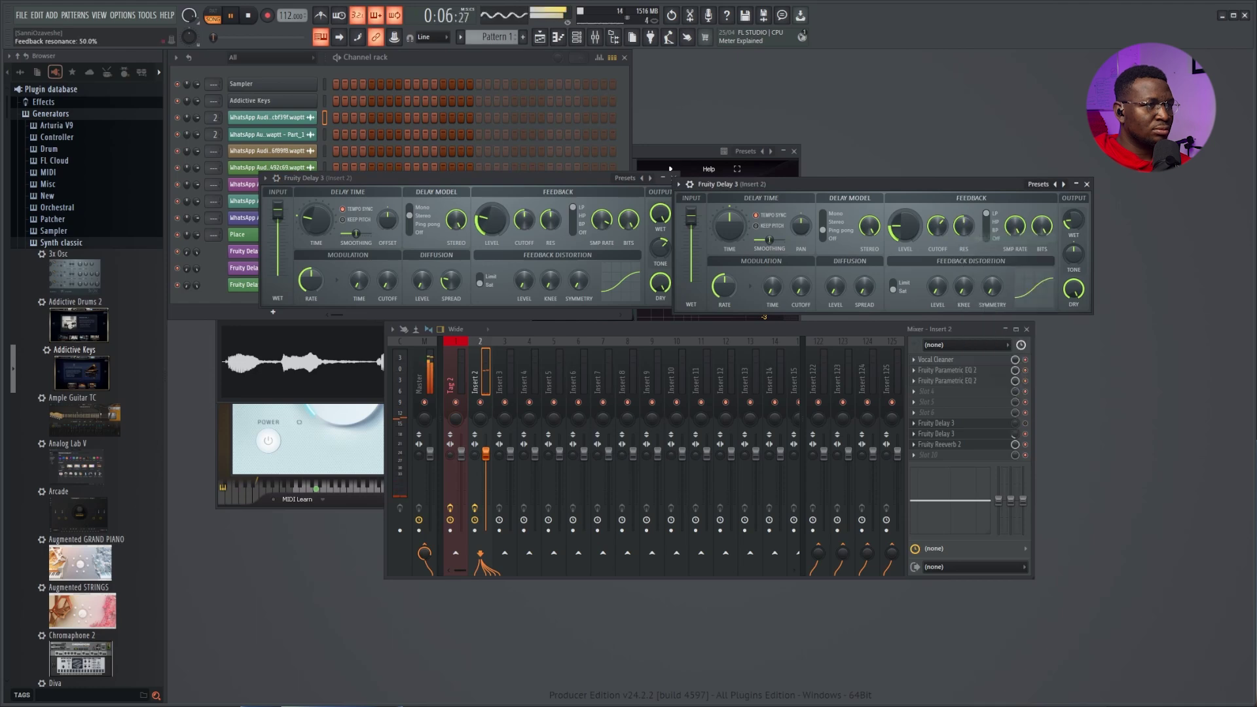
{"action": "left_click_drag", "start_coordinate": [1015, 226], "coordinate": [1015, 213]}
{"action": "right_click", "coordinate": [1016, 222]}
{"action": "left_click", "coordinate": [1038, 235]}
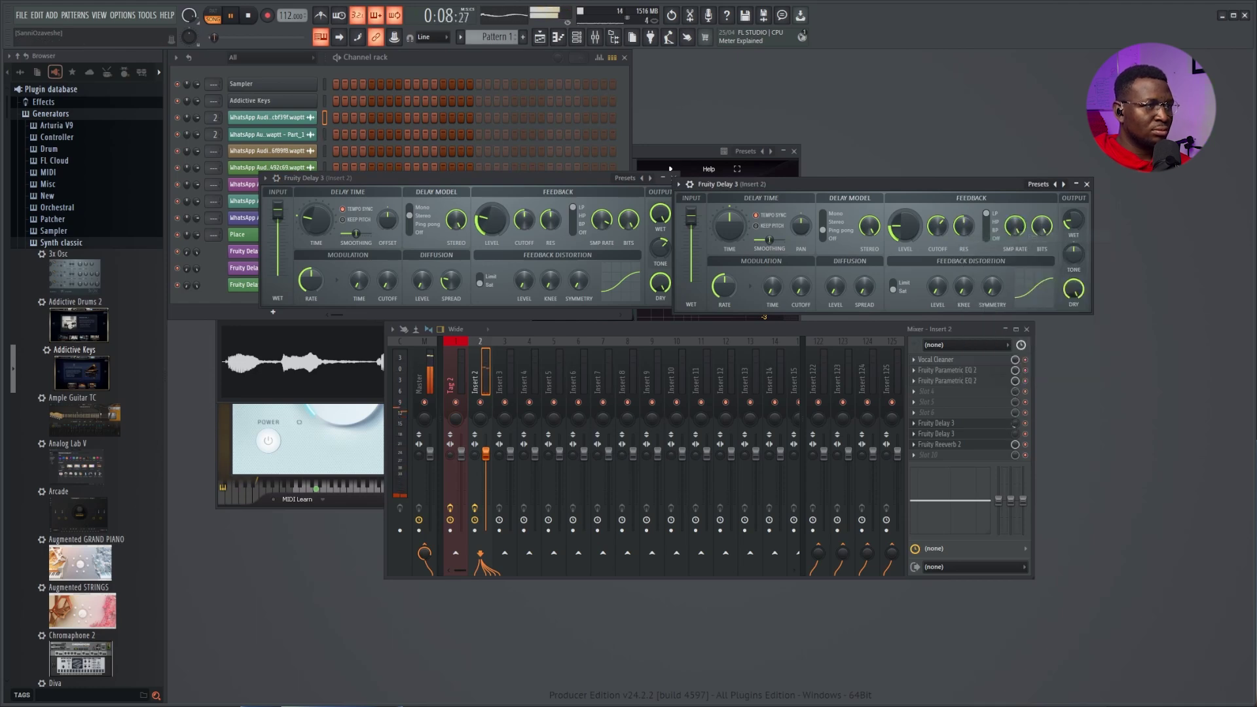
{"action": "right_click", "coordinate": [1042, 226]}
{"action": "left_click", "coordinate": [1068, 236]}
{"action": "left_click_drag", "start_coordinate": [983, 184], "coordinate": [997, 184]}
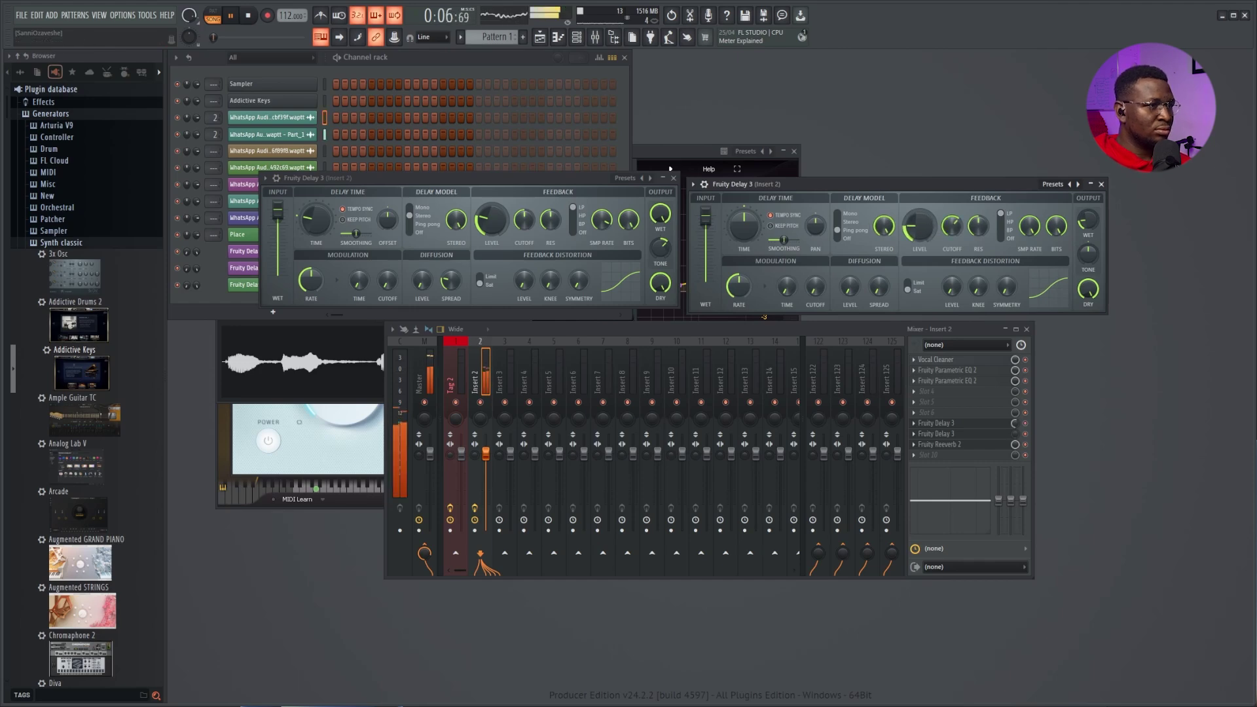
Set the slot 7 delay's output tone to 0.0% and nudge the mixer window slightly
{"action": "left_click_drag", "start_coordinate": [660, 248], "coordinate": [660, 261]}
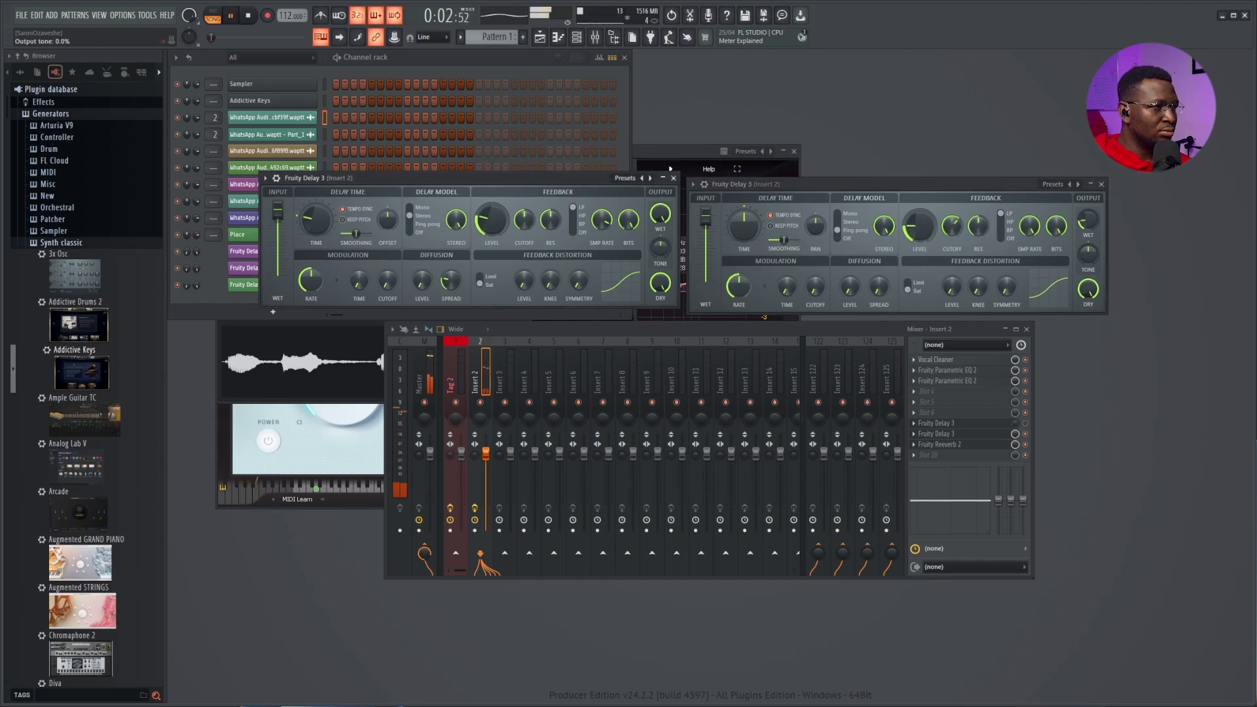
{"action": "left_click_drag", "start_coordinate": [694, 329], "coordinate": [697, 329]}
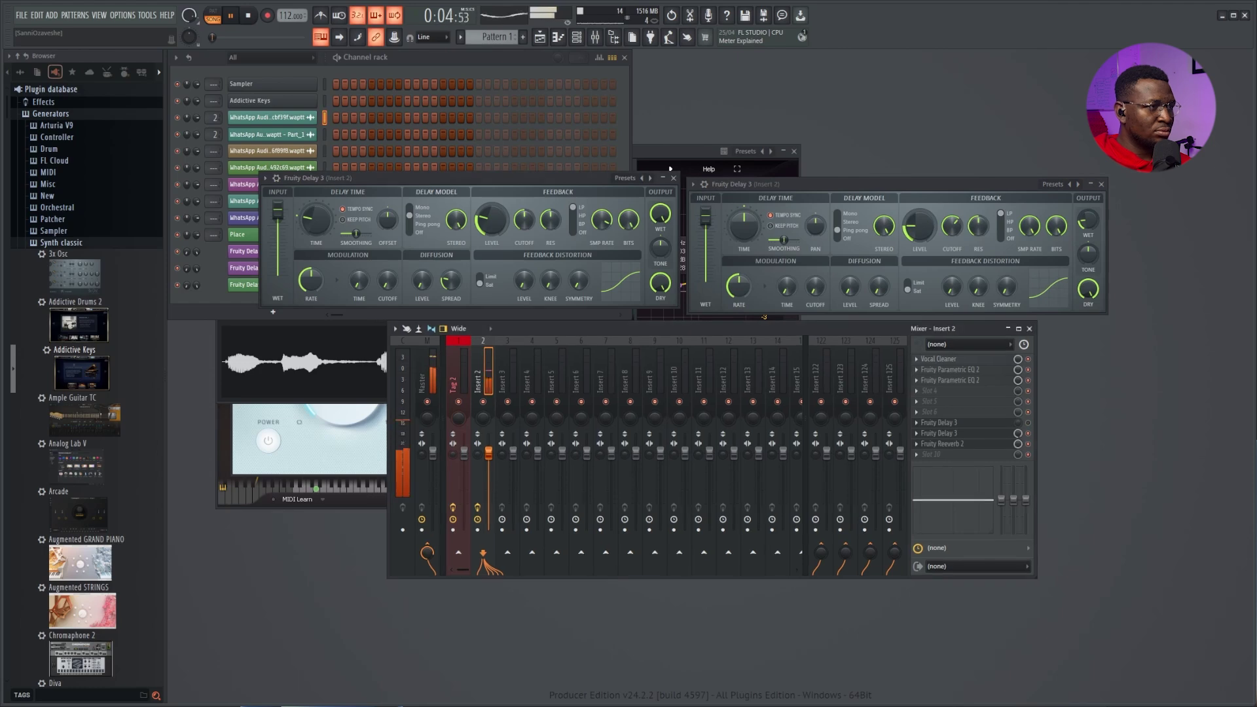
Reset the active Fruity Delay 3's feedback sample rate and bits reduction between playbacks, and nudge its window slightly
{"action": "left_click", "coordinate": [540, 38]}
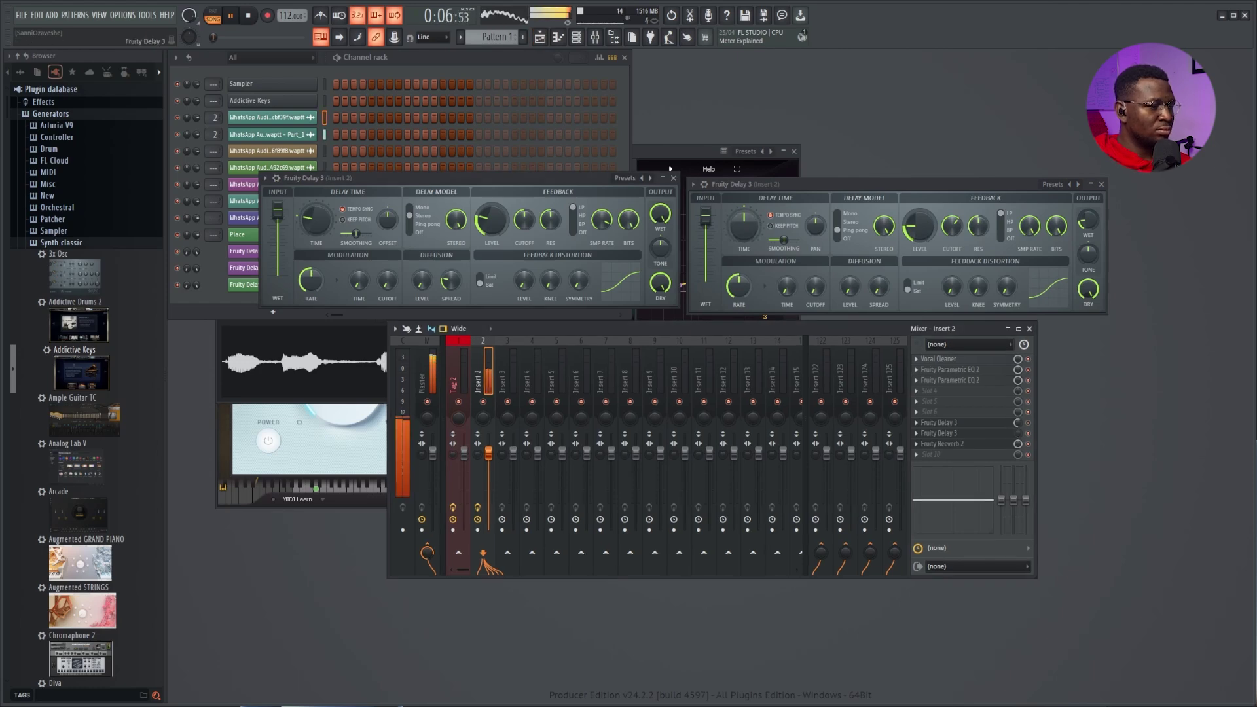
{"action": "key", "text": "space"}
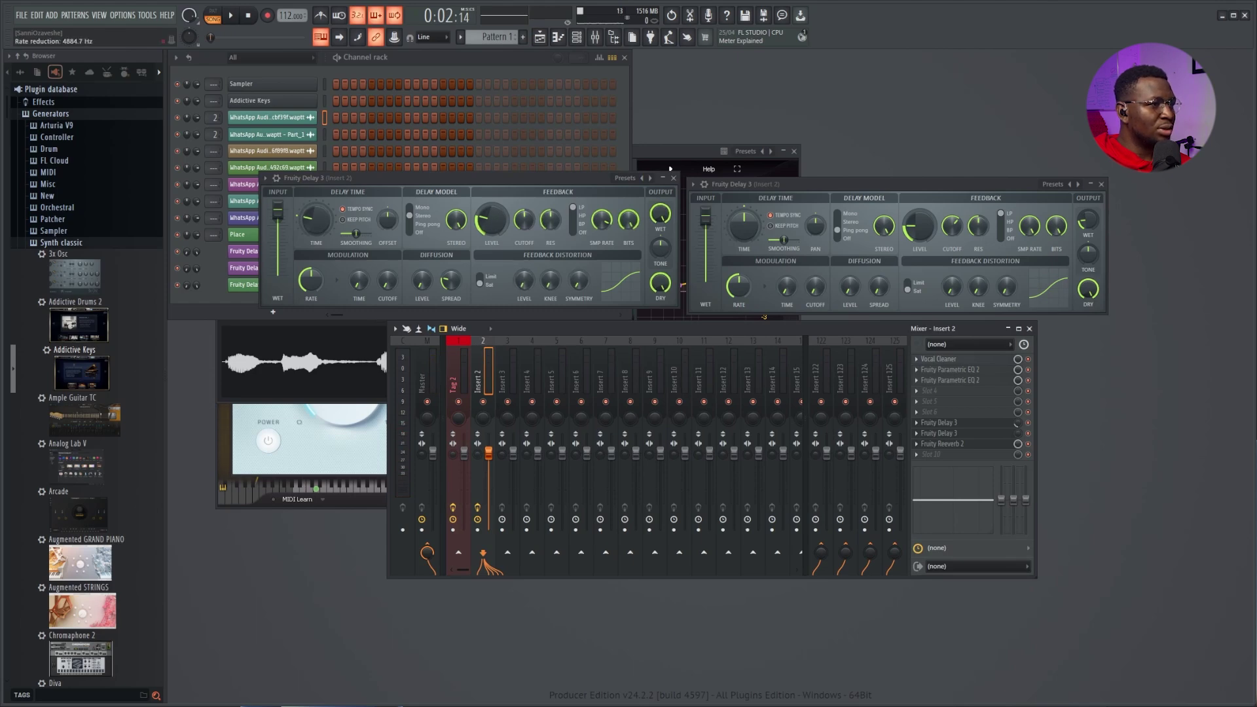
{"action": "right_click", "coordinate": [603, 220]}
{"action": "left_click", "coordinate": [625, 228]}
{"action": "key", "text": "space"}
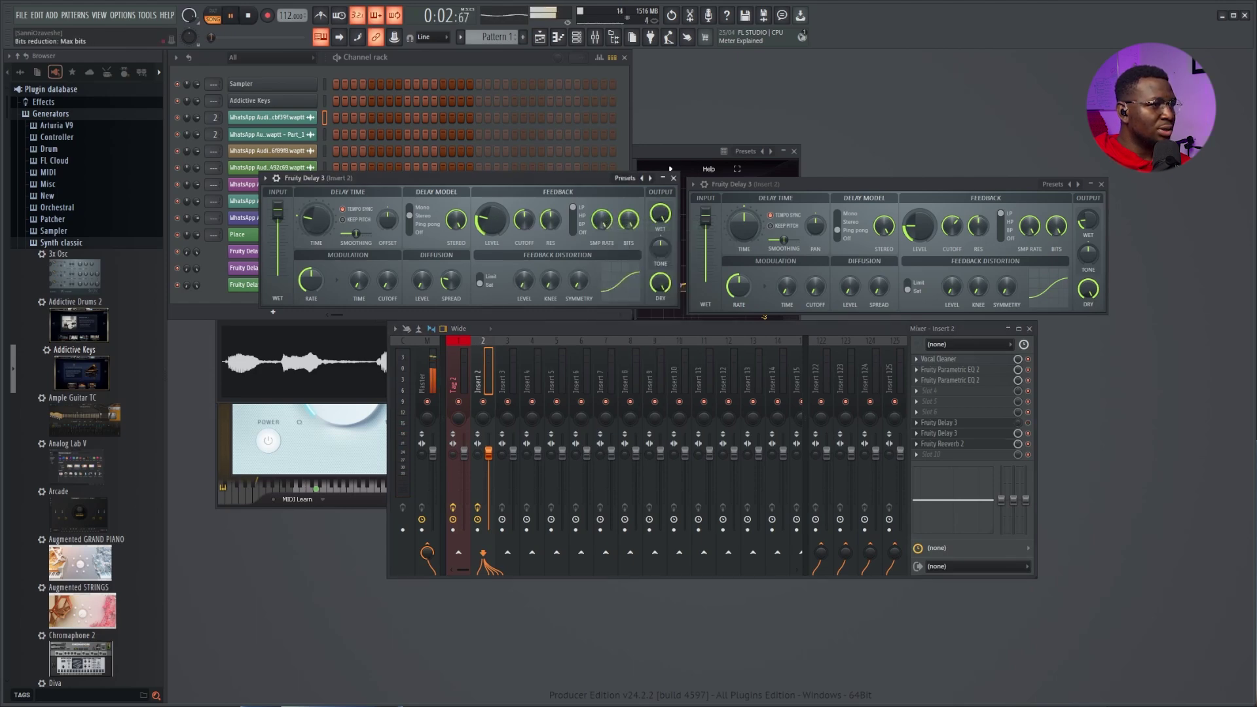
{"action": "right_click", "coordinate": [629, 217]}
{"action": "left_click", "coordinate": [651, 223]}
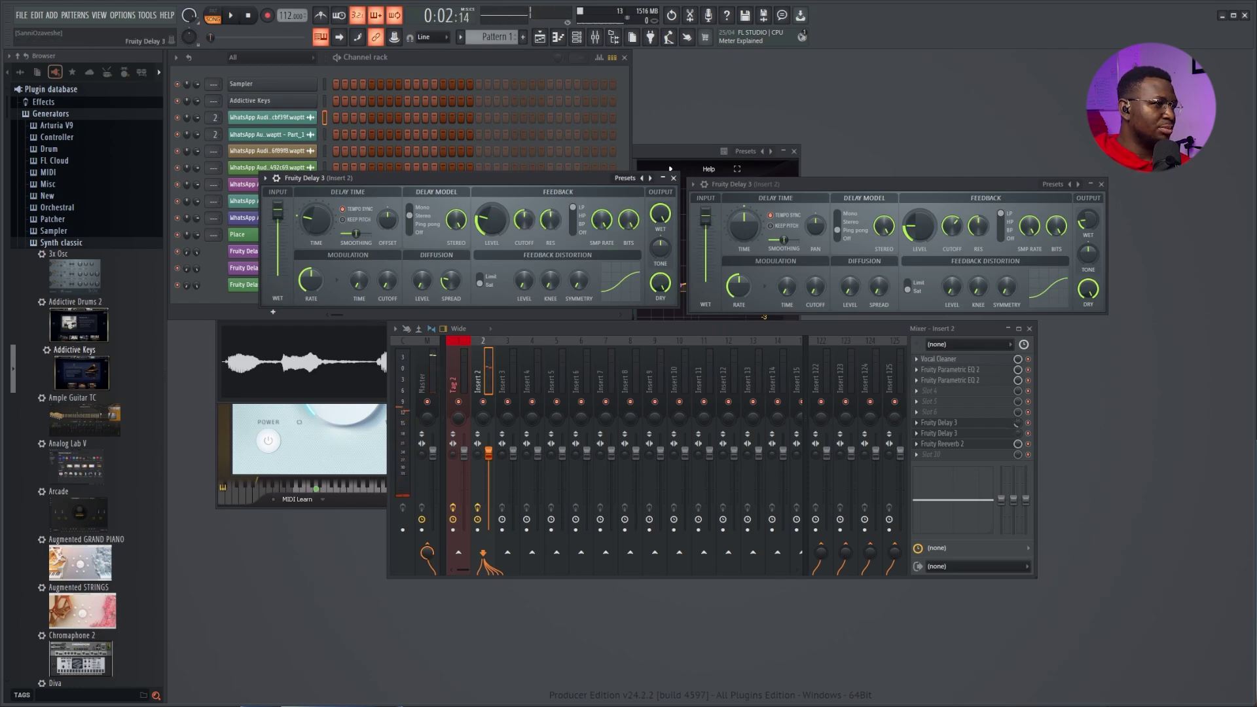
{"action": "left_click_drag", "start_coordinate": [550, 177], "coordinate": [564, 178]}
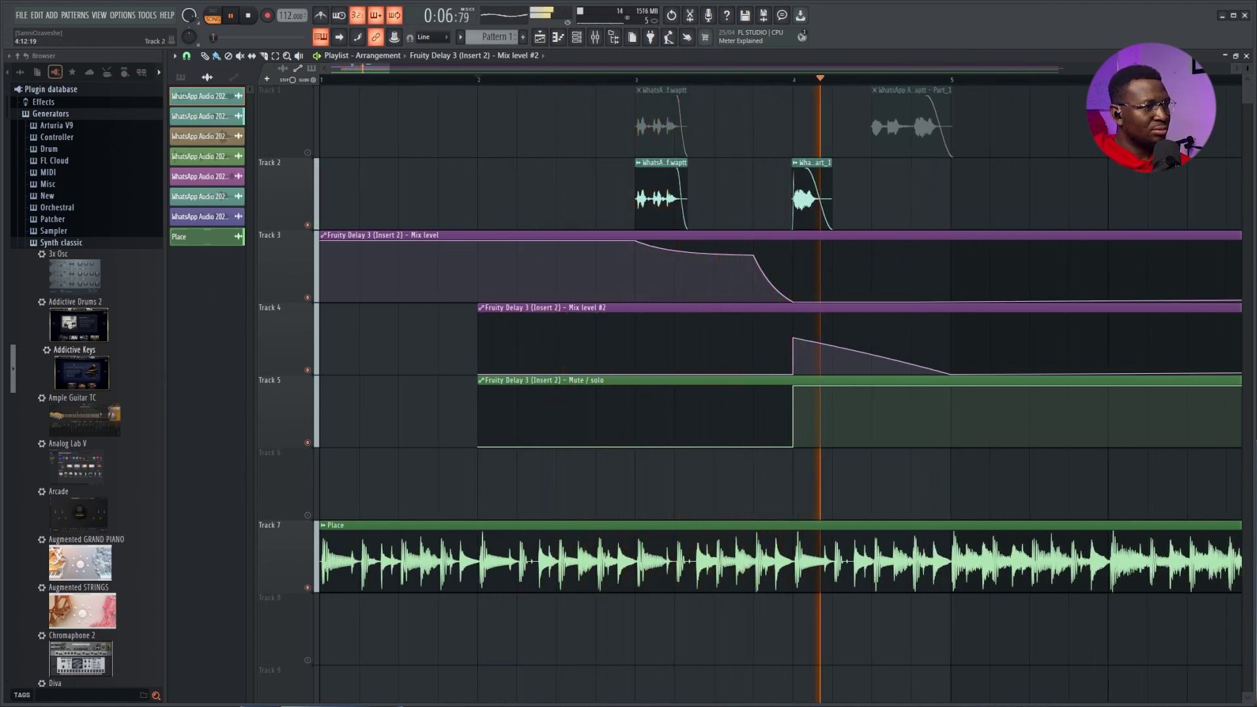
Stop playback and insert an empty playlist track at Track 4, above the Mix level #2 automation
{"action": "key", "text": "space"}
{"action": "right_click", "coordinate": [289, 304]}
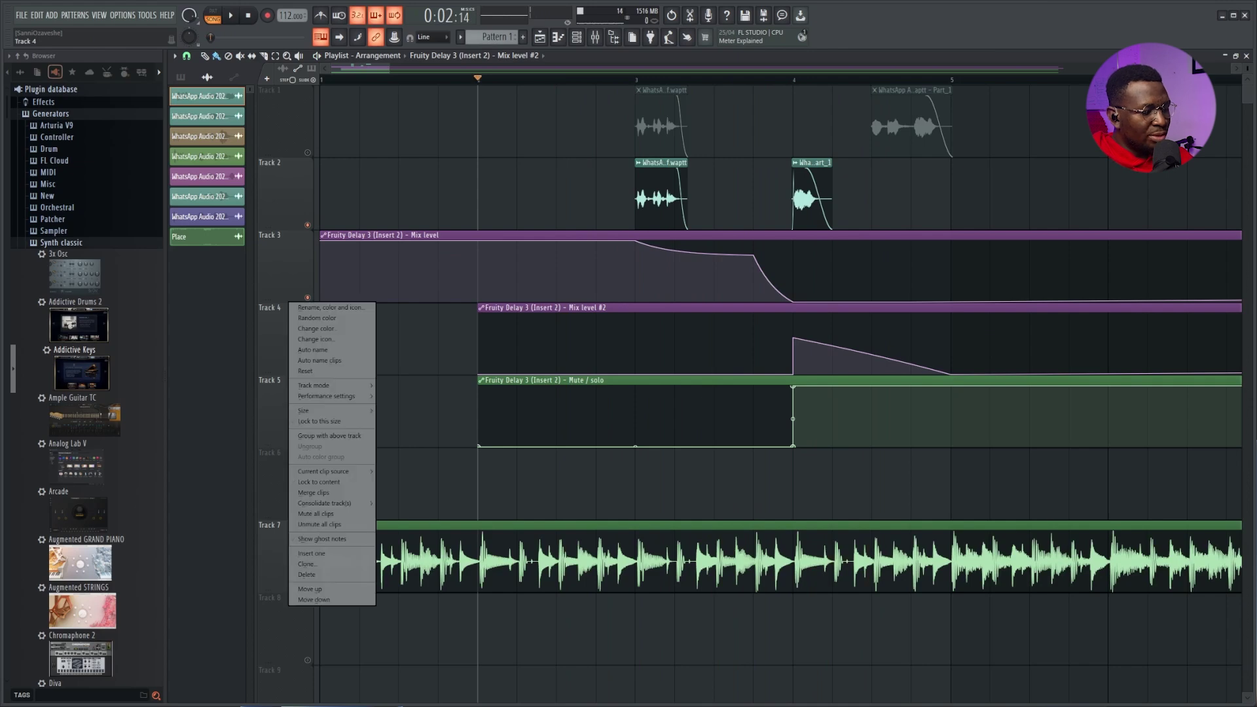
{"action": "left_click", "coordinate": [317, 559]}
Move the Fruity Delay 3 in slot 7 of Insert 2 up to slot 6 during playback
{"action": "left_click", "coordinate": [595, 37]}
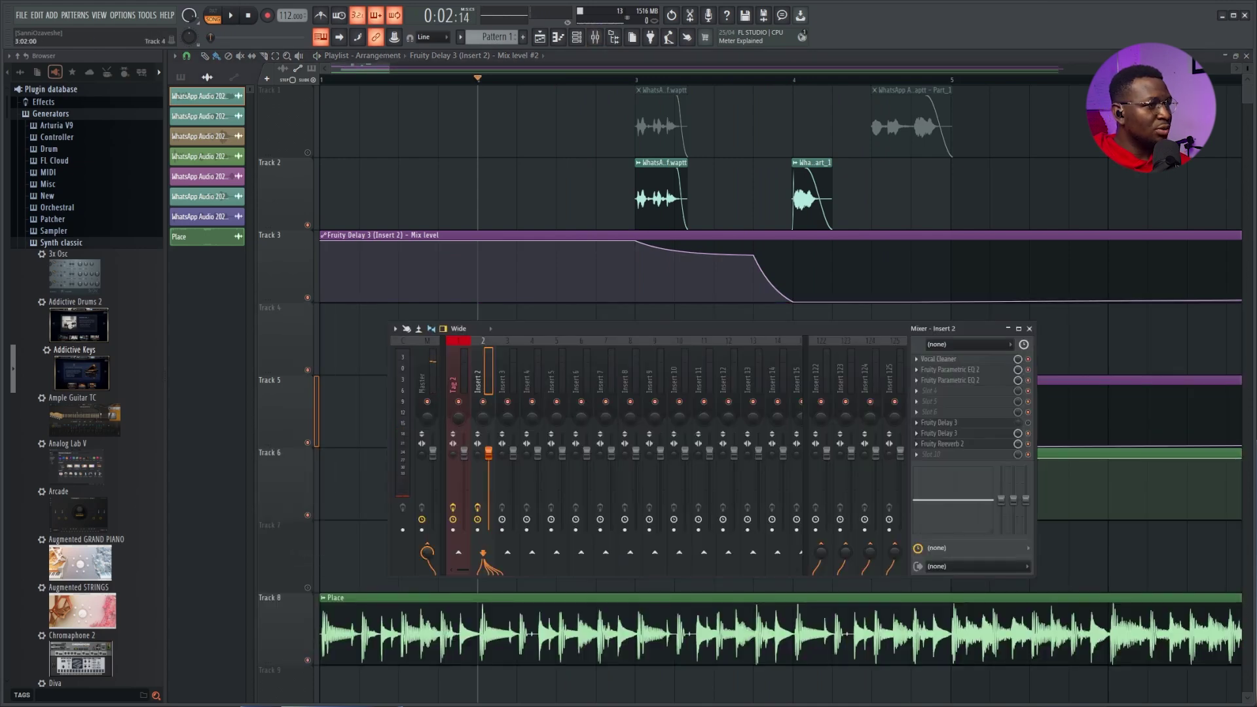
{"action": "key", "text": "space"}
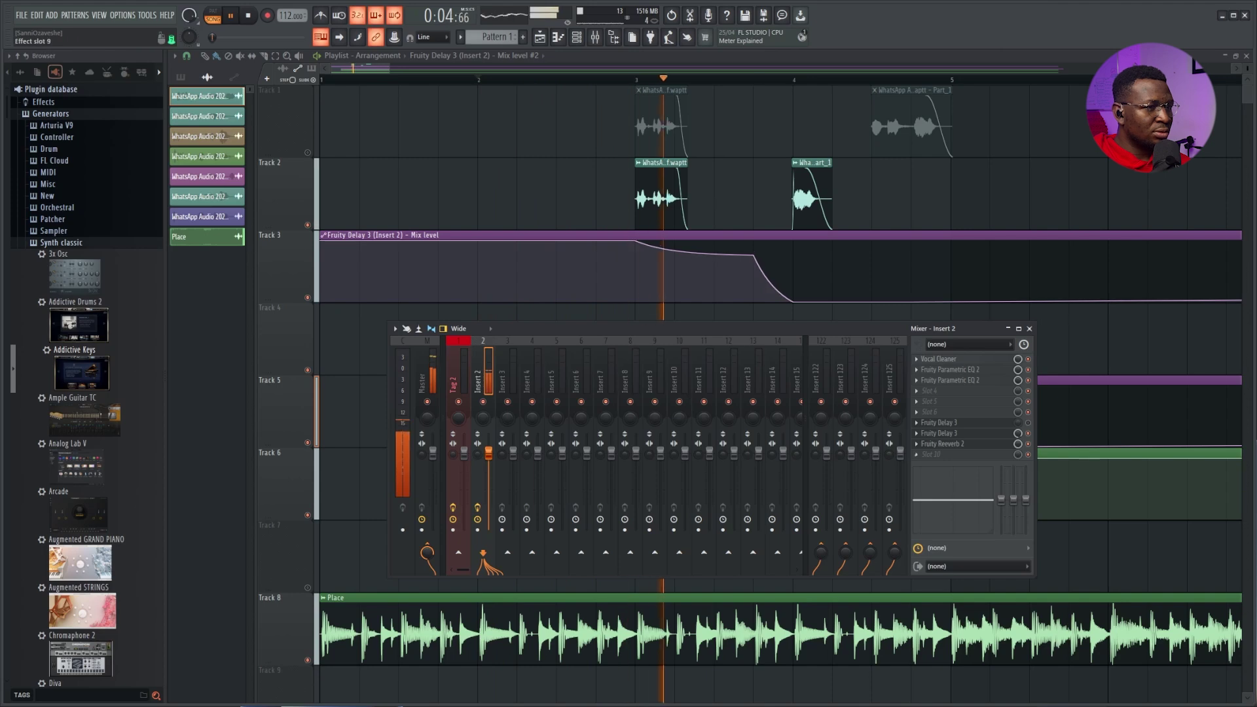
{"action": "scroll", "coordinate": [965, 422], "scroll_direction": "up", "scroll_amount": 1}
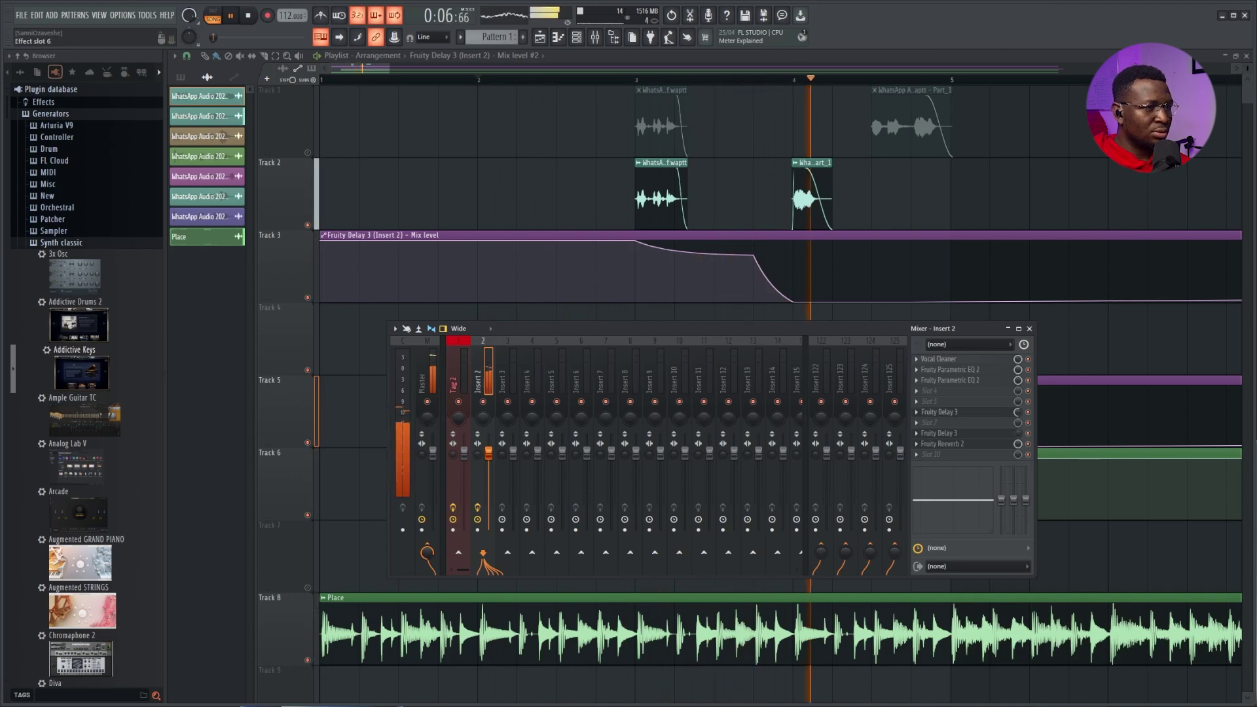
{"action": "key", "text": "space"}
Load Fruity Balance into the empty slot 7 of Insert 2
{"action": "left_click", "coordinate": [917, 423]}
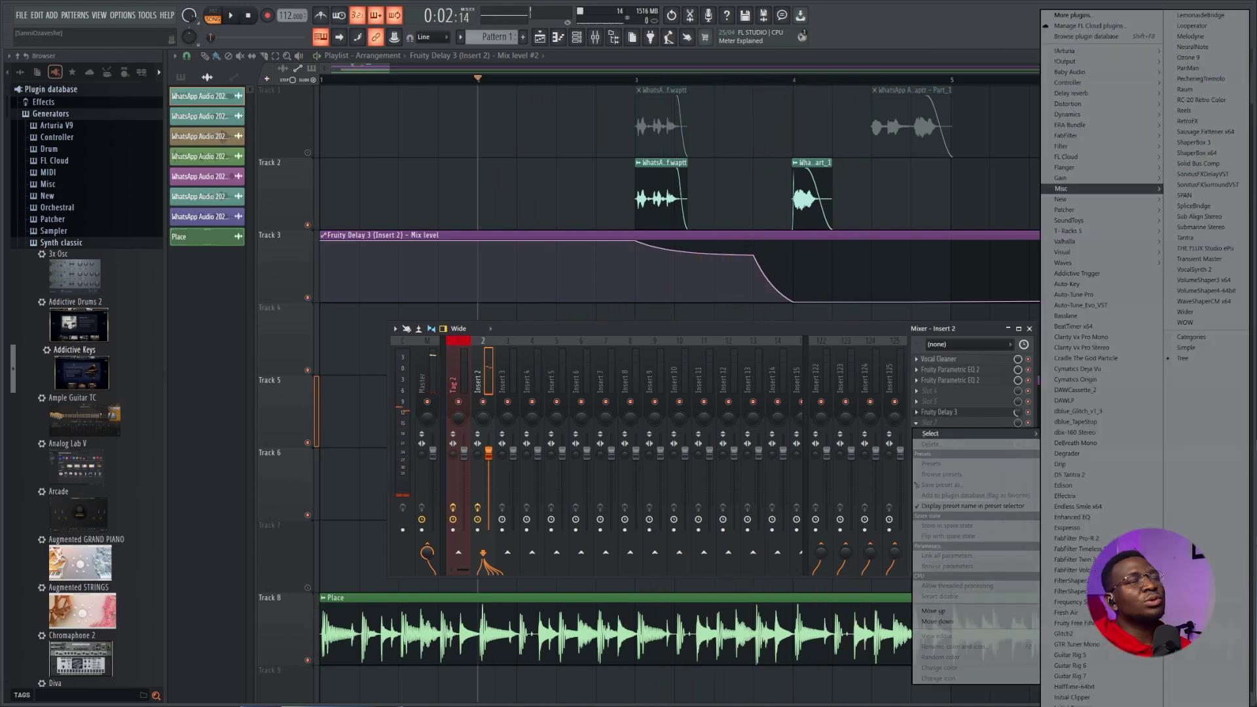
{"action": "mouse_move", "coordinate": [1100, 177]}
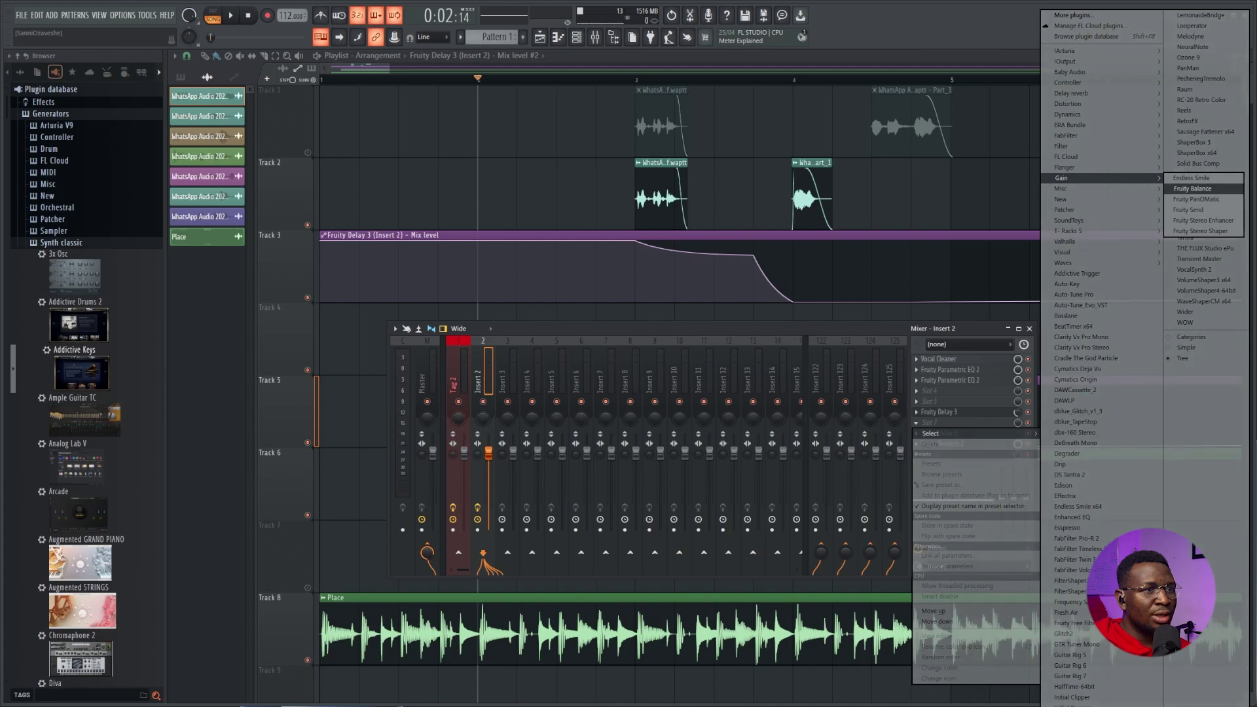
{"action": "left_click", "coordinate": [1193, 188]}
Create an automation clip for Fruity Balance's balance control and play the arrangement with it in the playlist
{"action": "right_click", "coordinate": [249, 203]}
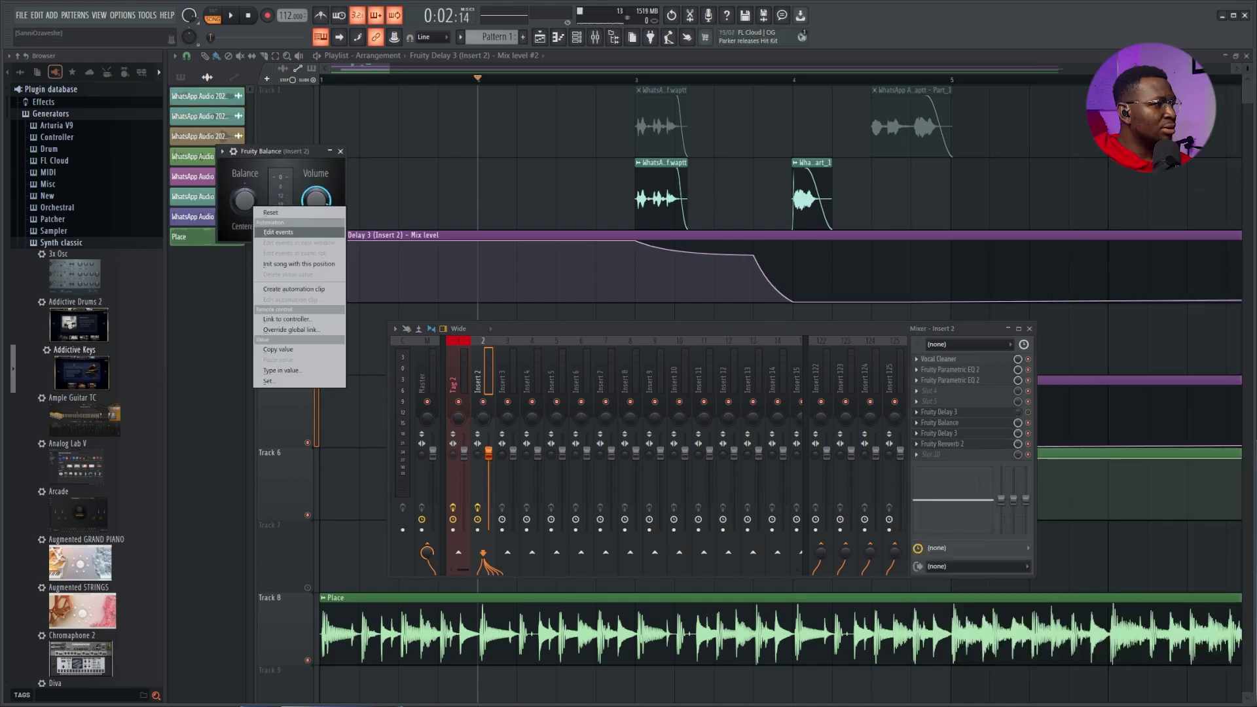
{"action": "left_click", "coordinate": [294, 289]}
{"action": "key", "text": "F5"}
{"action": "key", "text": "space"}
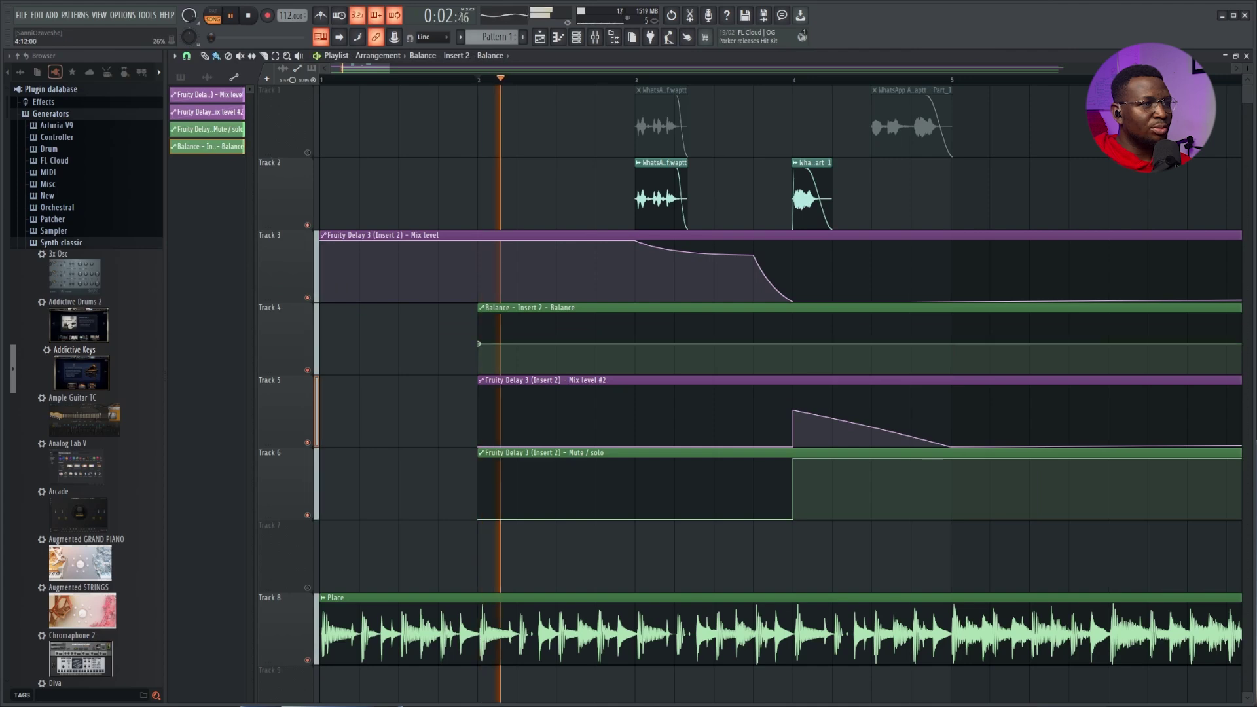
{"action": "scroll", "coordinate": [865, 359], "scroll_direction": "up", "scroll_amount": 1}
{"action": "scroll", "coordinate": [825, 363], "scroll_direction": "up", "scroll_amount": 2}
{"action": "scroll", "coordinate": [825, 363], "scroll_direction": "up", "scroll_amount": 2}
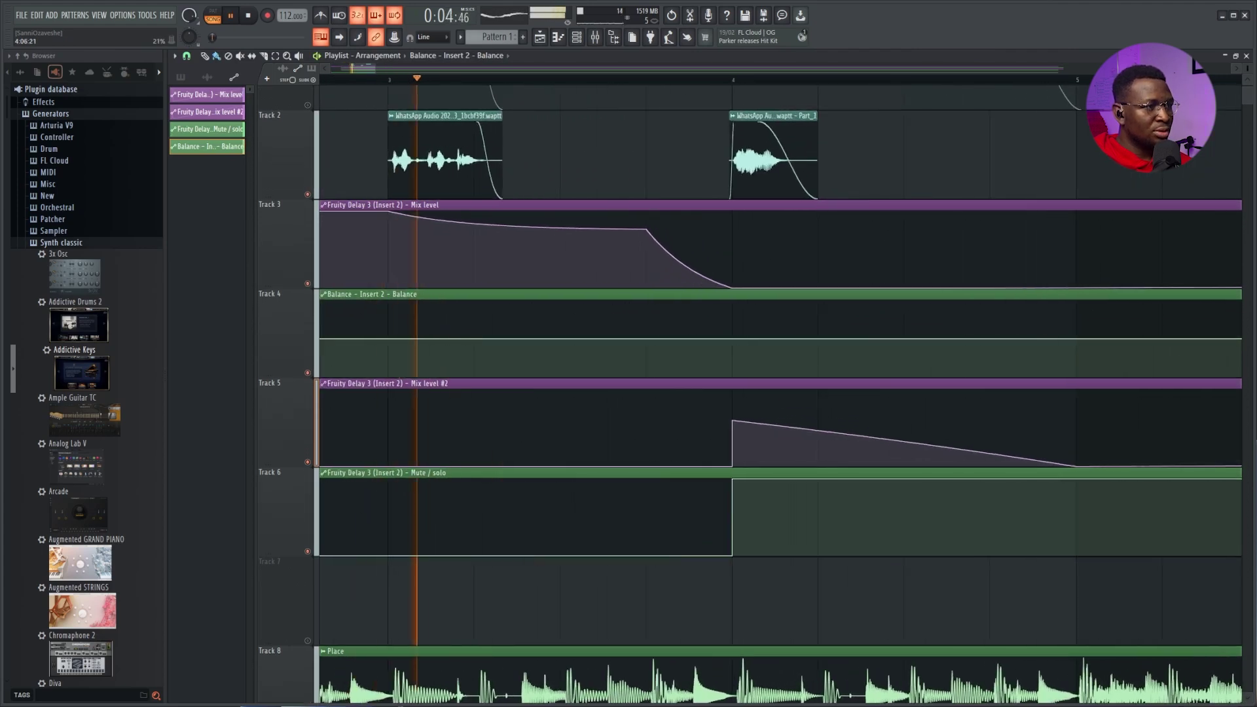
{"action": "key", "text": "space"}
Copy the Balance clip's starting value and paste the 50% value onto a new point at 4:05:00
{"action": "scroll", "coordinate": [818, 392], "scroll_direction": "down", "scroll_amount": 2}
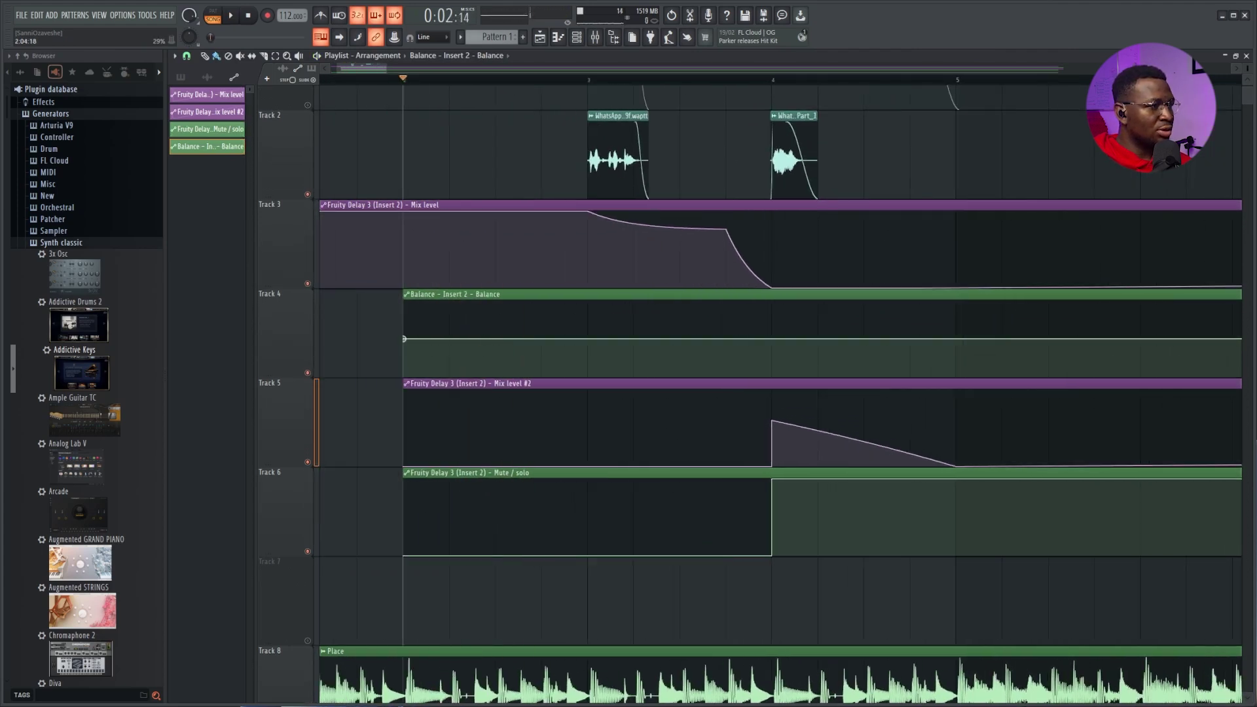
{"action": "right_click", "coordinate": [405, 340]}
{"action": "left_click", "coordinate": [429, 516]}
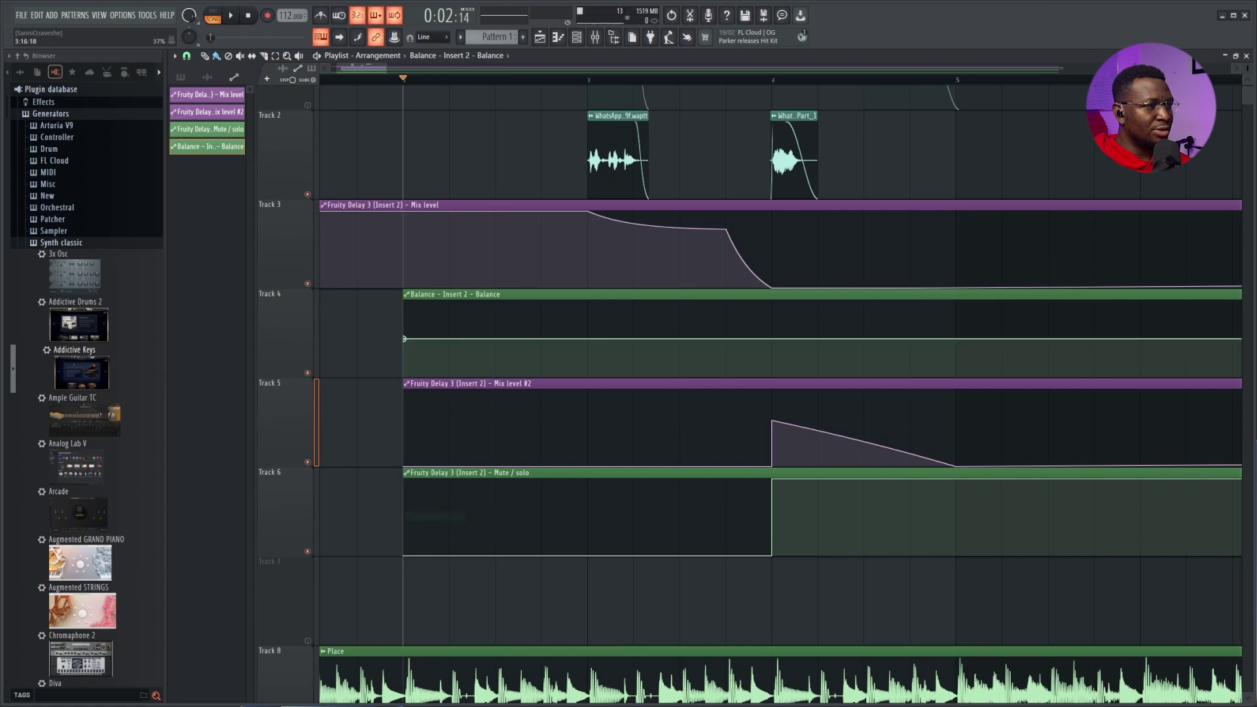
{"action": "right_click", "coordinate": [820, 338]}
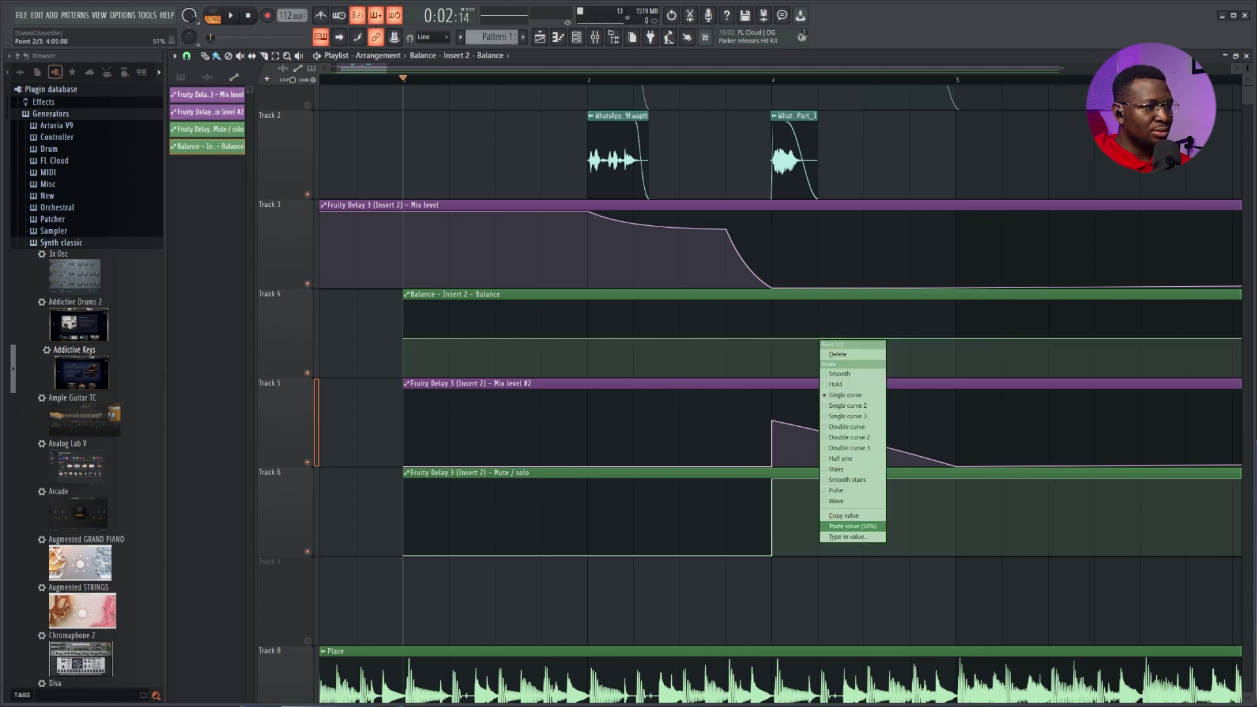
{"action": "left_click", "coordinate": [851, 527]}
Add a second Balance automation point at 4:05:00, raise it to 94%, and set its curve mode to Hold
{"action": "left_click", "coordinate": [818, 319]}
{"action": "left_click_drag", "start_coordinate": [818, 319], "coordinate": [818, 305]}
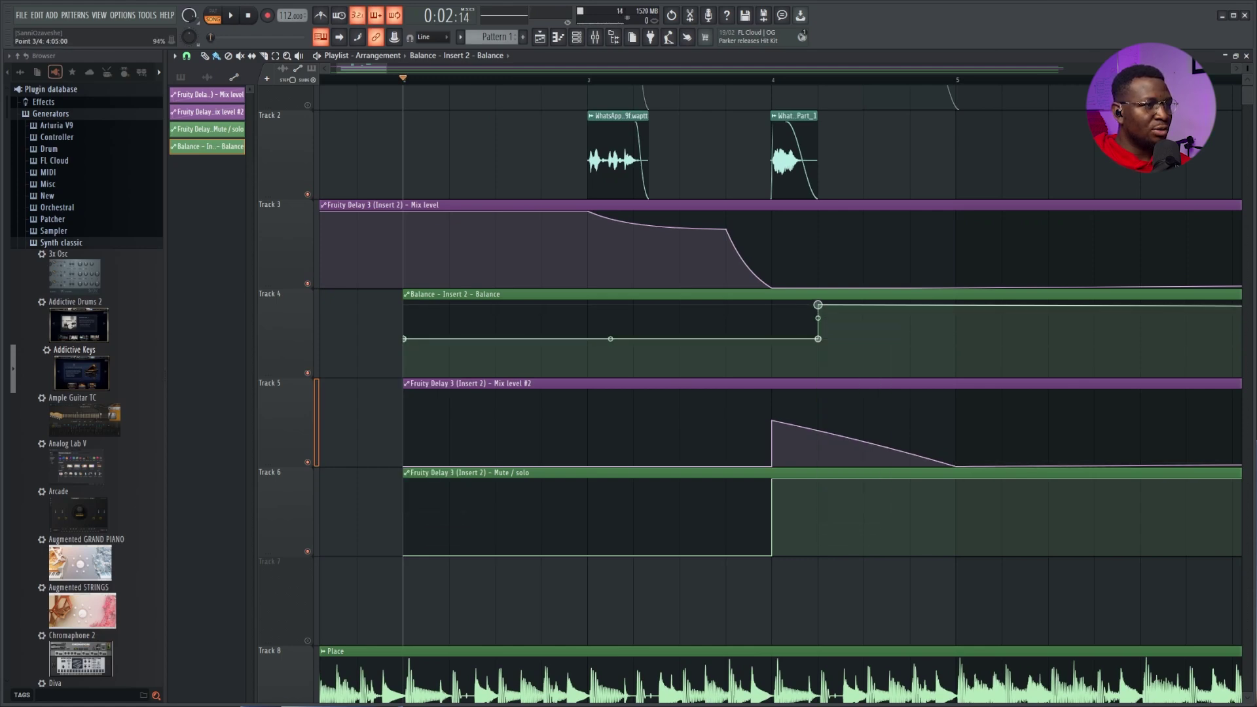
{"action": "right_click", "coordinate": [818, 305]}
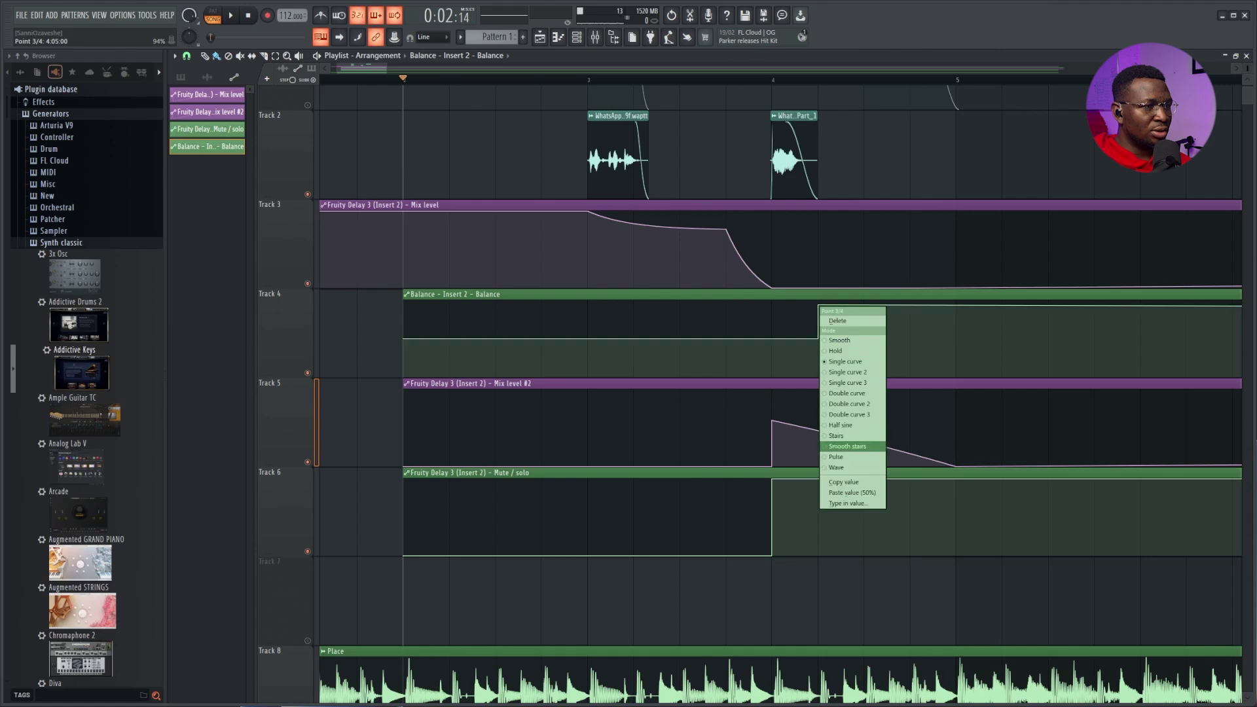
{"action": "left_click", "coordinate": [835, 350]}
Add alternating low and high Balance points every quarter bar from 4:09:00 to 5:09:00 as square steps, then play them back
{"action": "left_click_drag", "start_coordinate": [863, 357], "coordinate": [1002, 311]}
{"action": "right_click", "coordinate": [863, 371]}
{"action": "left_click", "coordinate": [882, 418]}
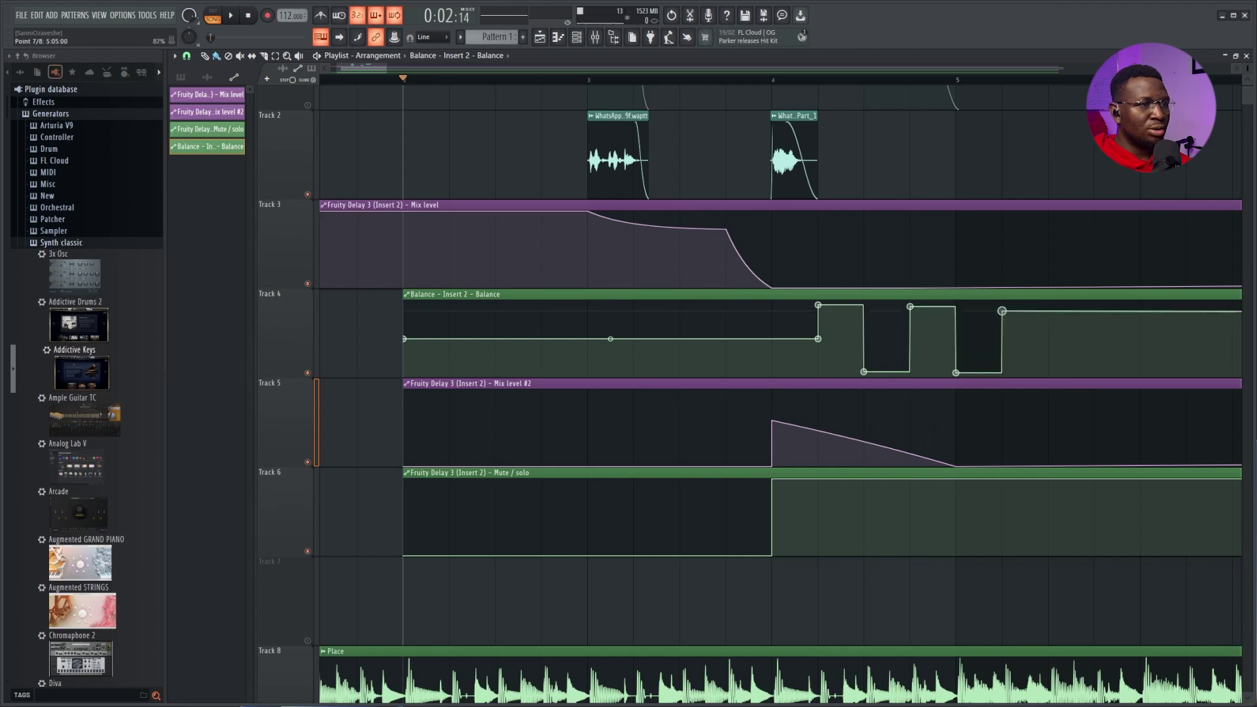
{"action": "right_click", "coordinate": [1048, 370]}
{"action": "right_click", "coordinate": [1049, 375]}
{"action": "left_click", "coordinate": [1049, 376]}
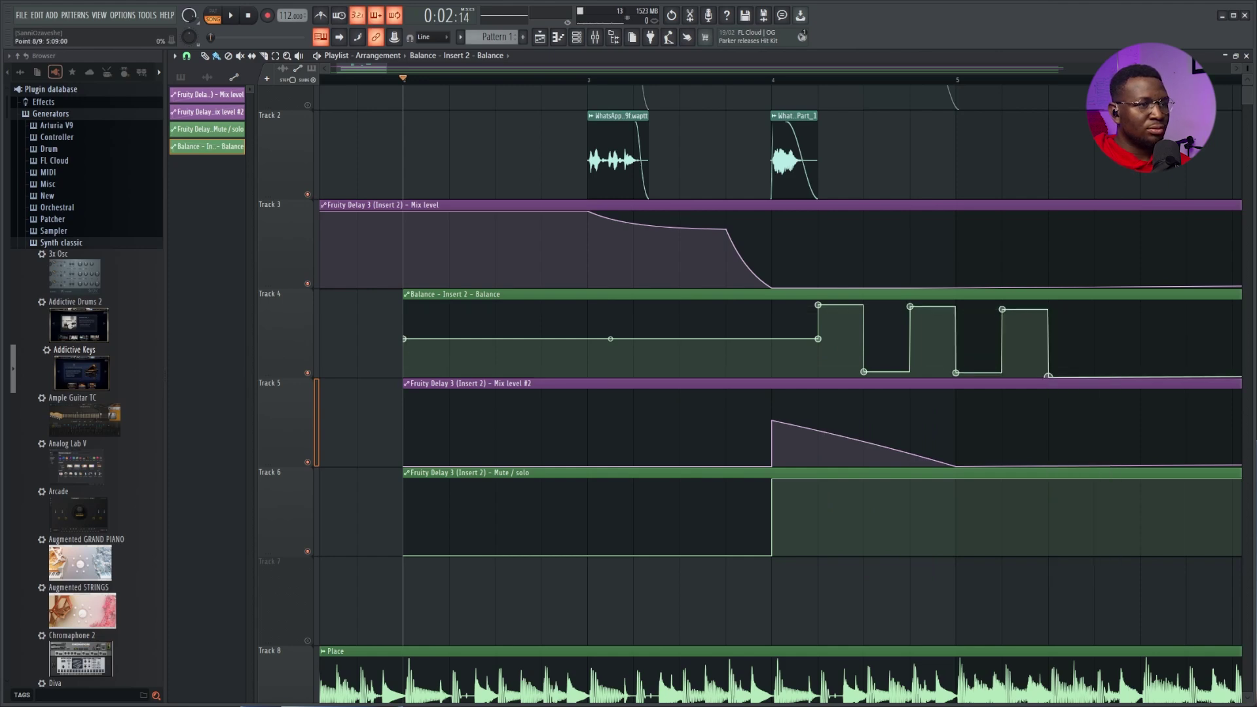
{"action": "left_click_drag", "start_coordinate": [1048, 376], "coordinate": [1048, 371]}
{"action": "key", "text": "space"}
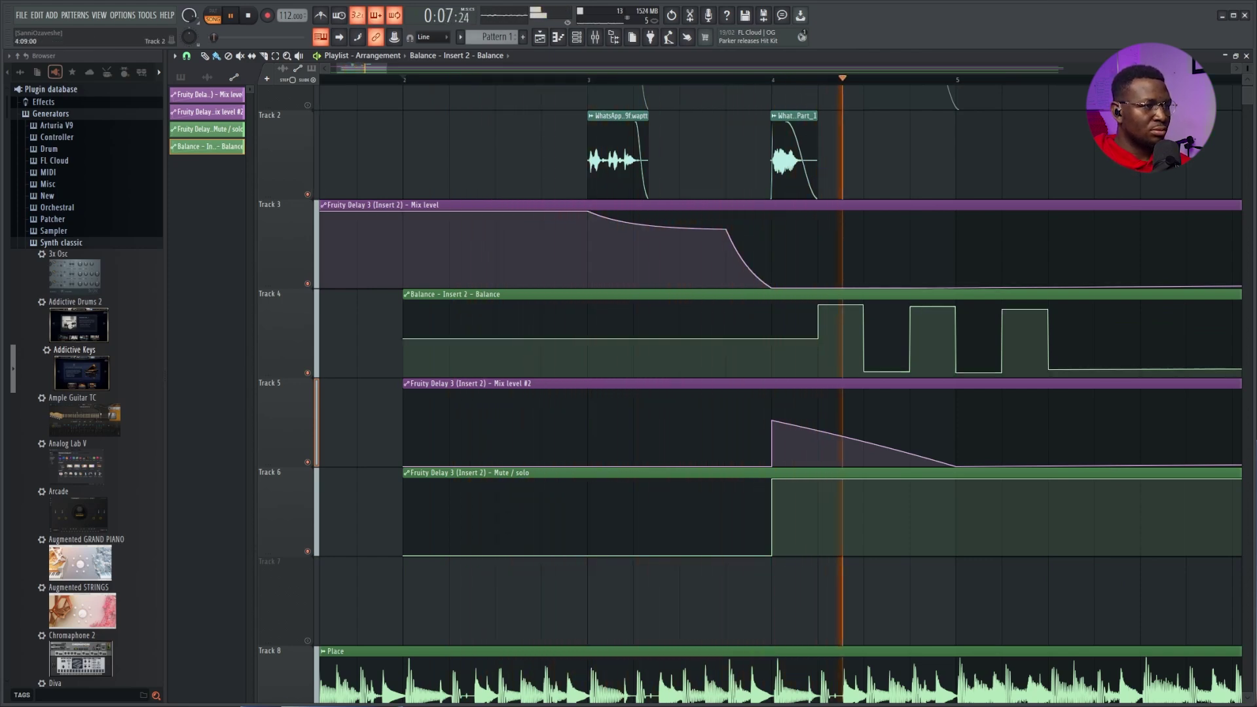
{"action": "key", "text": "space"}
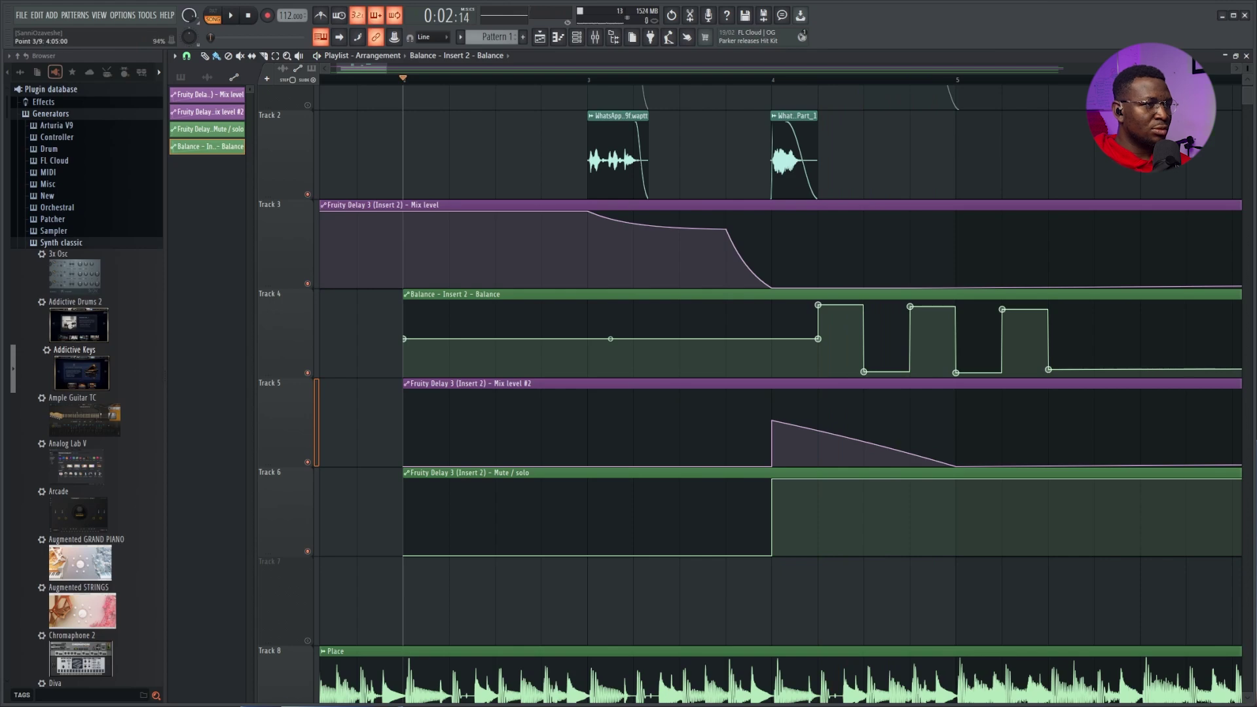
Narrow the Balance automation's left-right swings by moving its high points down and its first two low points up
{"action": "key", "text": "space"}
{"action": "left_click_drag", "start_coordinate": [864, 372], "coordinate": [864, 357]}
{"action": "key", "text": "space"}
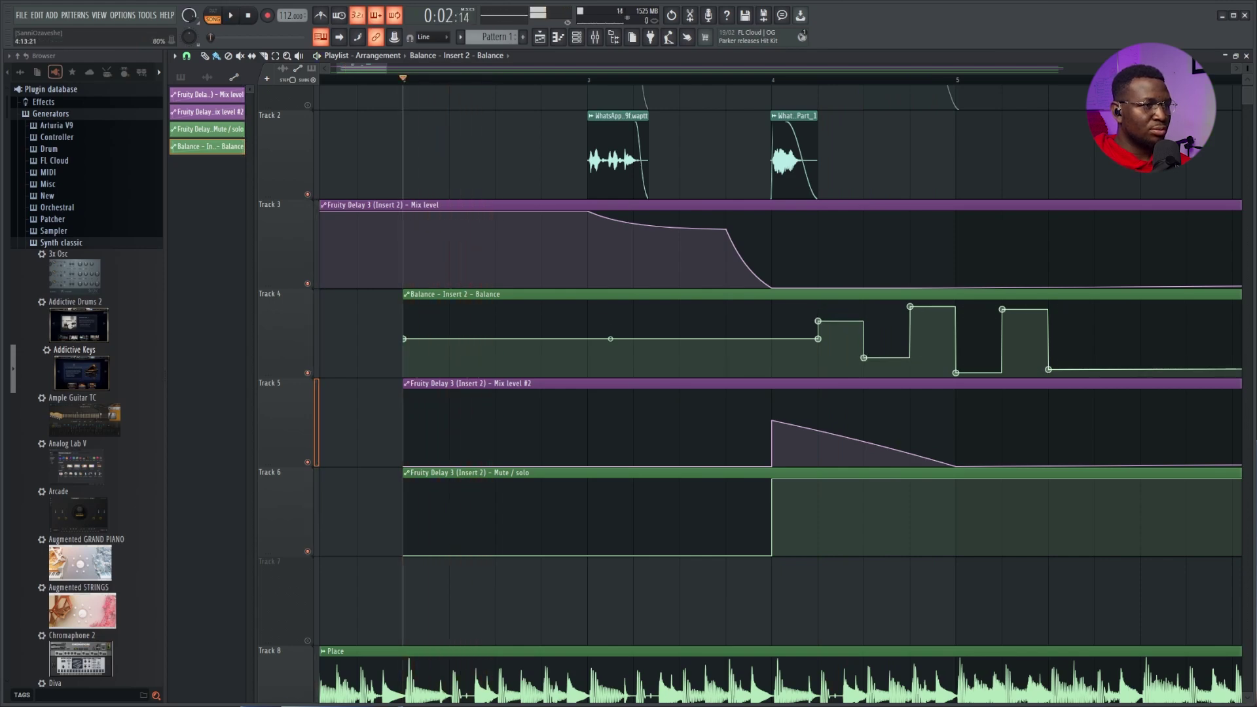
{"action": "key", "text": "space"}
{"action": "left_click_drag", "start_coordinate": [911, 307], "coordinate": [911, 315]}
{"action": "left_click_drag", "start_coordinate": [956, 372], "coordinate": [956, 361]}
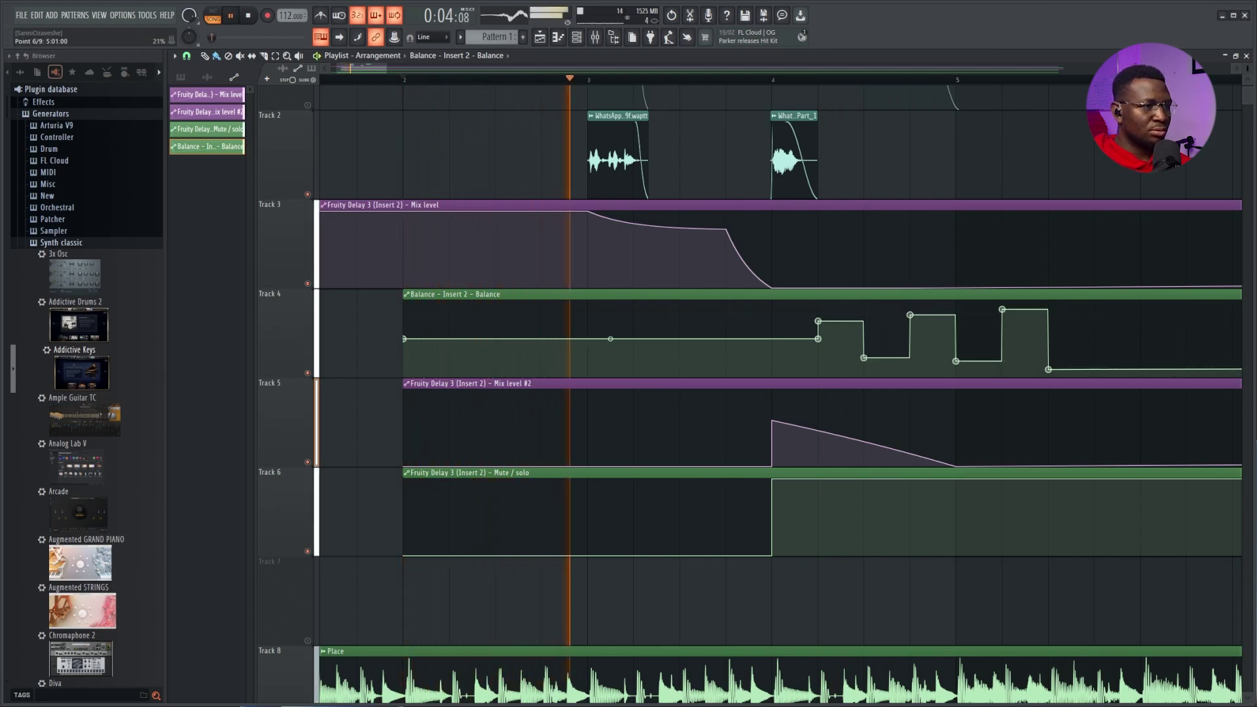
{"action": "key", "text": "space"}
{"action": "left_click_drag", "start_coordinate": [1002, 310], "coordinate": [1002, 319]}
Fine-tune the Balance clip's second high point and its three low points to similar levels, then audition the panning
{"action": "key", "text": "space"}
{"action": "left_click_drag", "start_coordinate": [910, 315], "coordinate": [910, 320]}
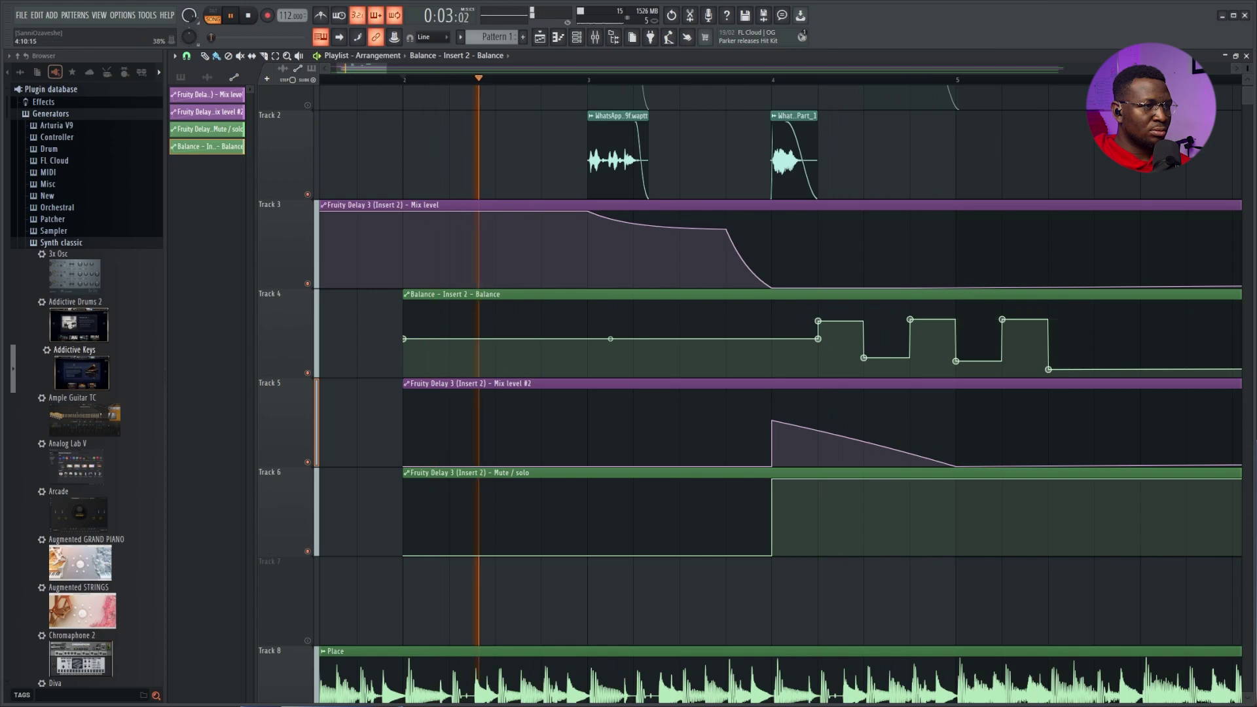
{"action": "left_click_drag", "start_coordinate": [864, 358], "coordinate": [864, 364]}
{"action": "left_click_drag", "start_coordinate": [956, 361], "coordinate": [957, 362]}
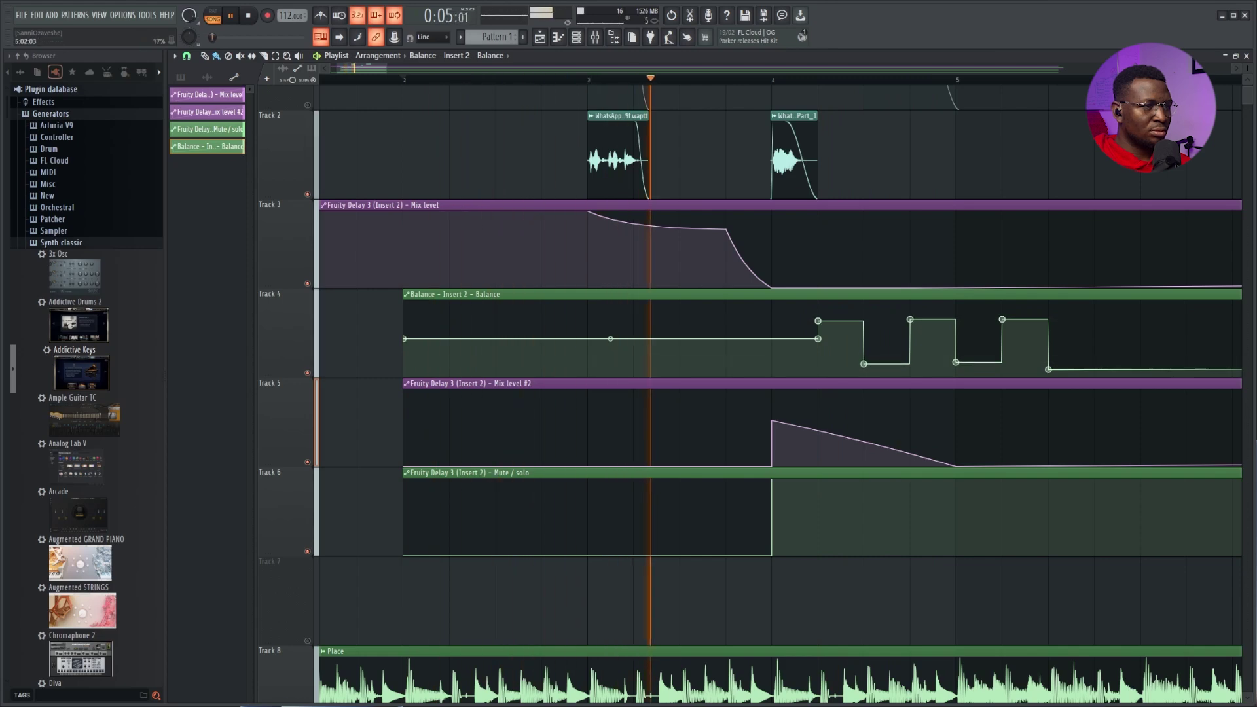
{"action": "key", "text": "space"}
{"action": "key", "text": "space"}
{"action": "left_click_drag", "start_coordinate": [1048, 370], "coordinate": [1048, 367]}
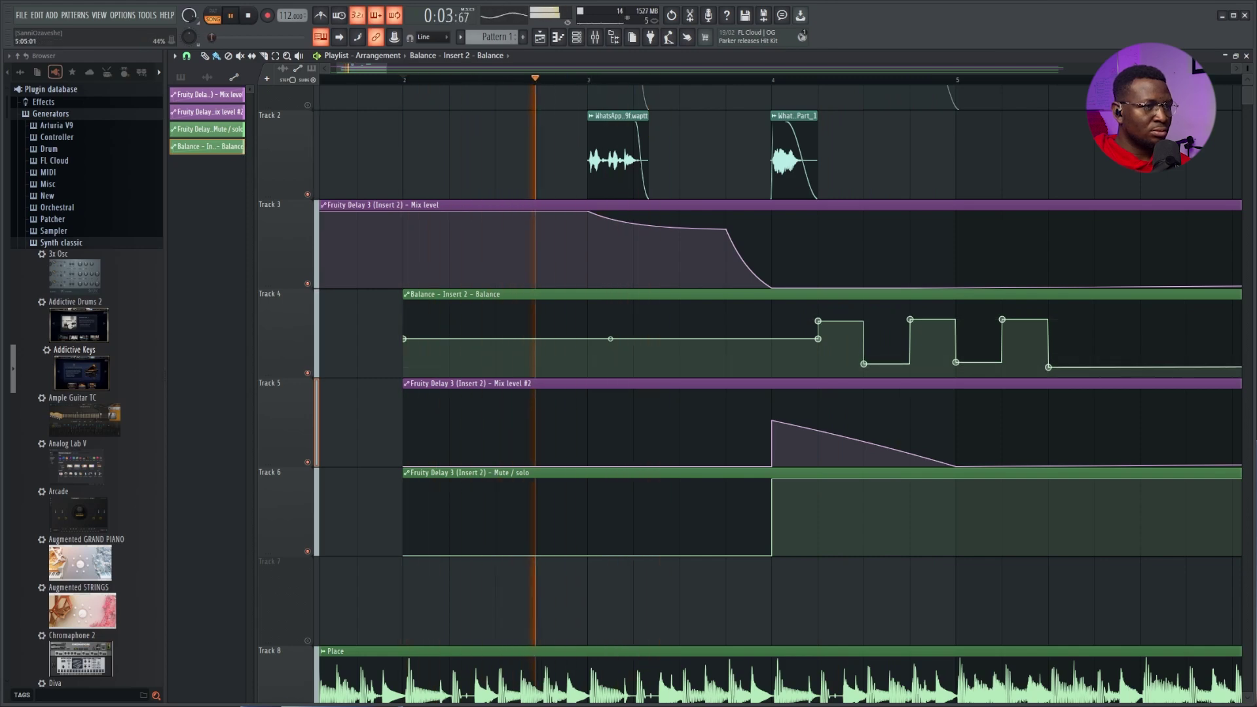
{"action": "scroll", "coordinate": [891, 262], "scroll_direction": "down", "scroll_amount": 1}
{"action": "scroll", "coordinate": [655, 334], "scroll_direction": "down", "scroll_amount": 3, "text": "ctrl"}
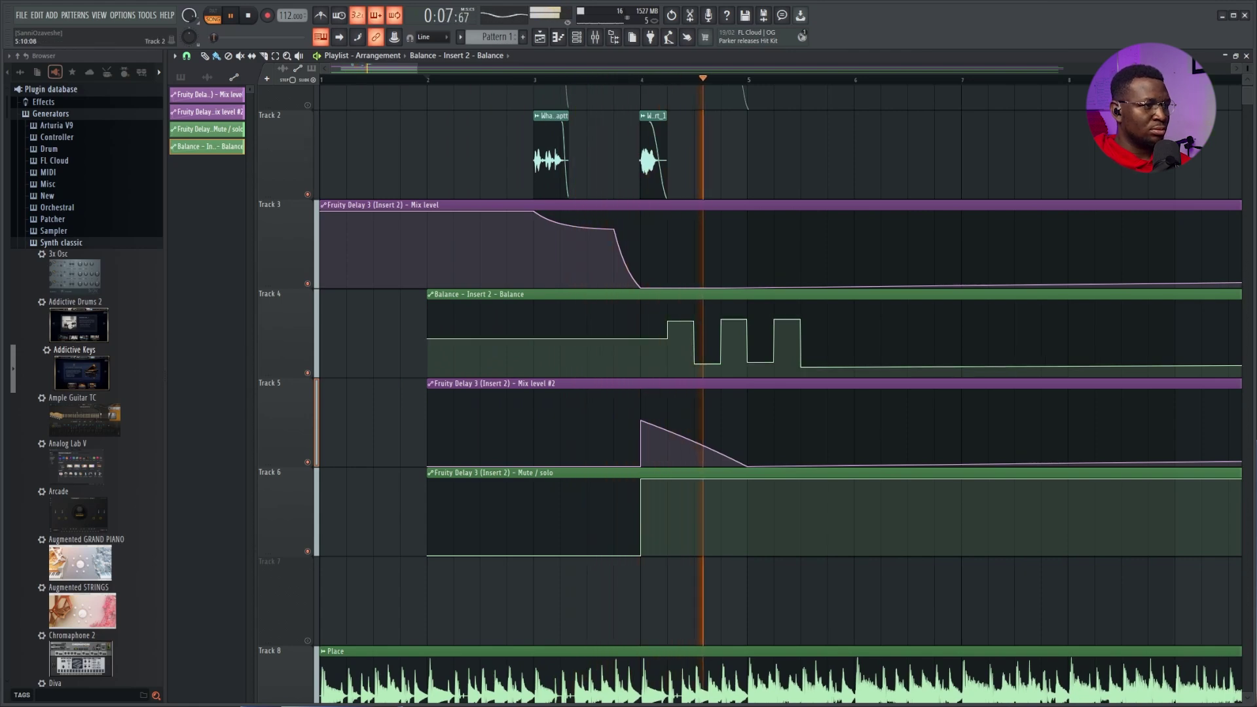
{"action": "key", "text": "space"}
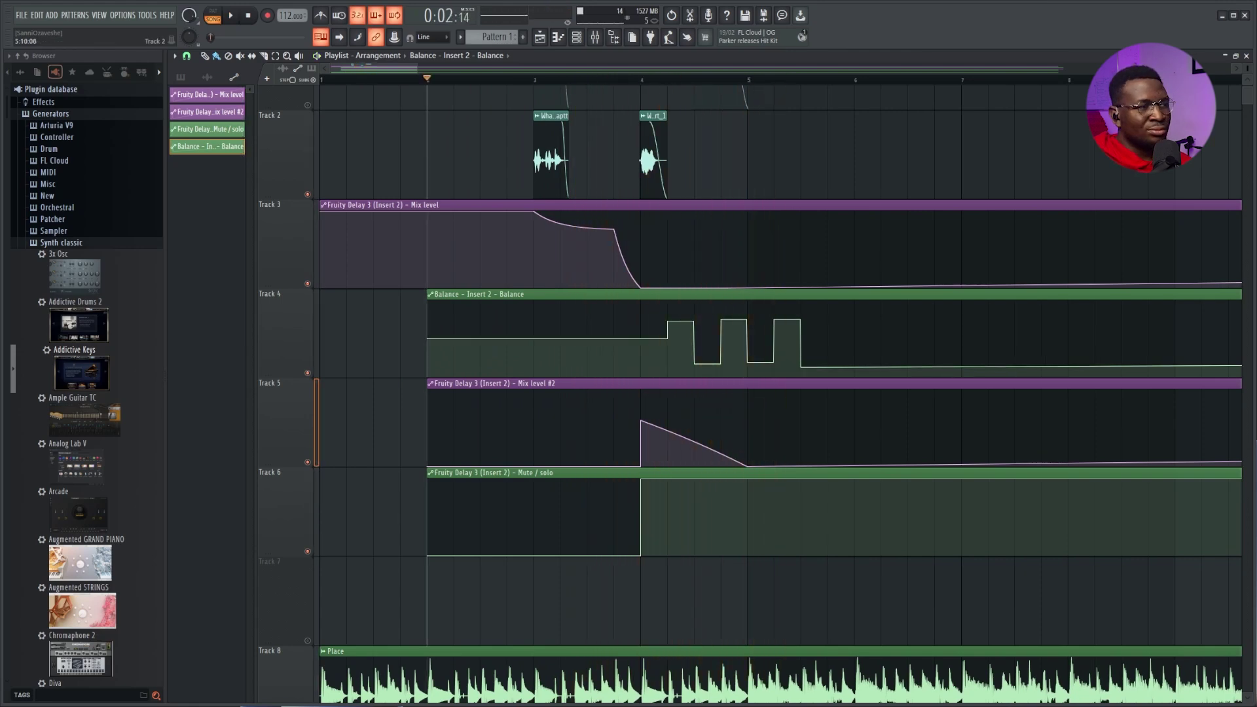
Open Insert 2's Fruity Reeverb 2, shift its window slightly, and audition the arrangement with the reverb settings in view
{"action": "scroll", "coordinate": [812, 186], "scroll_direction": "down", "scroll_amount": 3, "text": "alt"}
{"action": "key", "text": "space"}
{"action": "key", "text": "F9"}
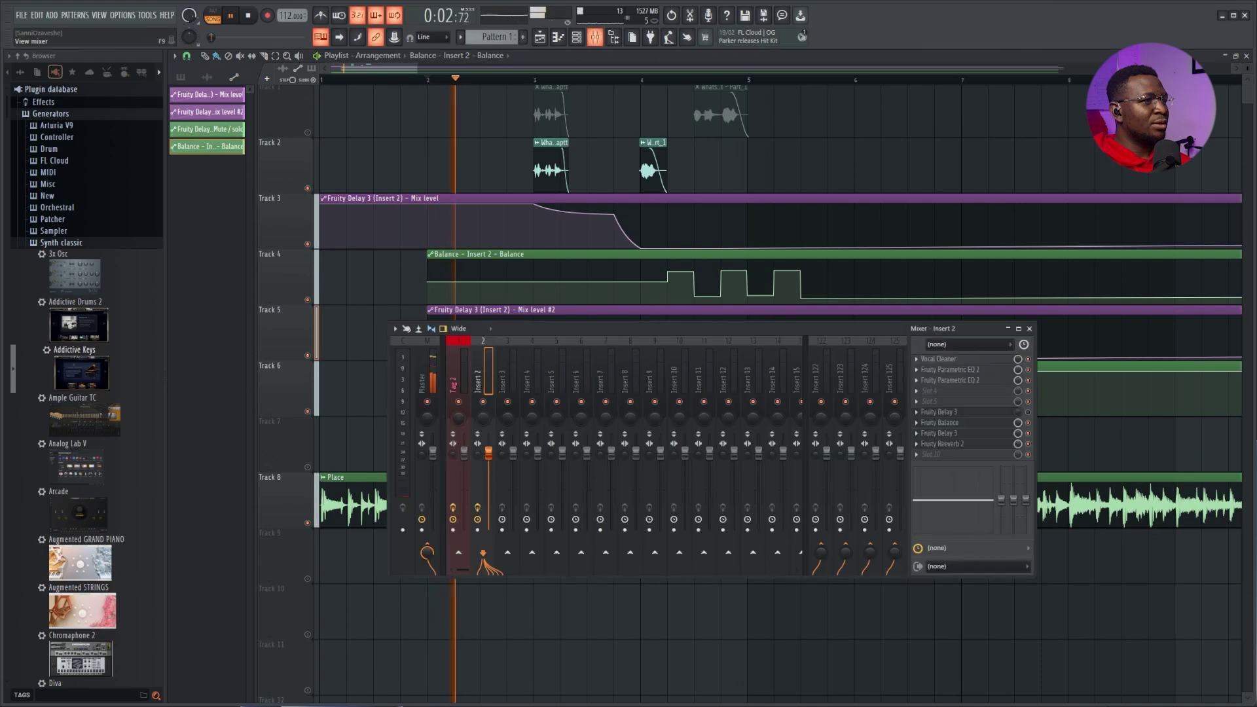
{"action": "left_click", "coordinate": [941, 444]}
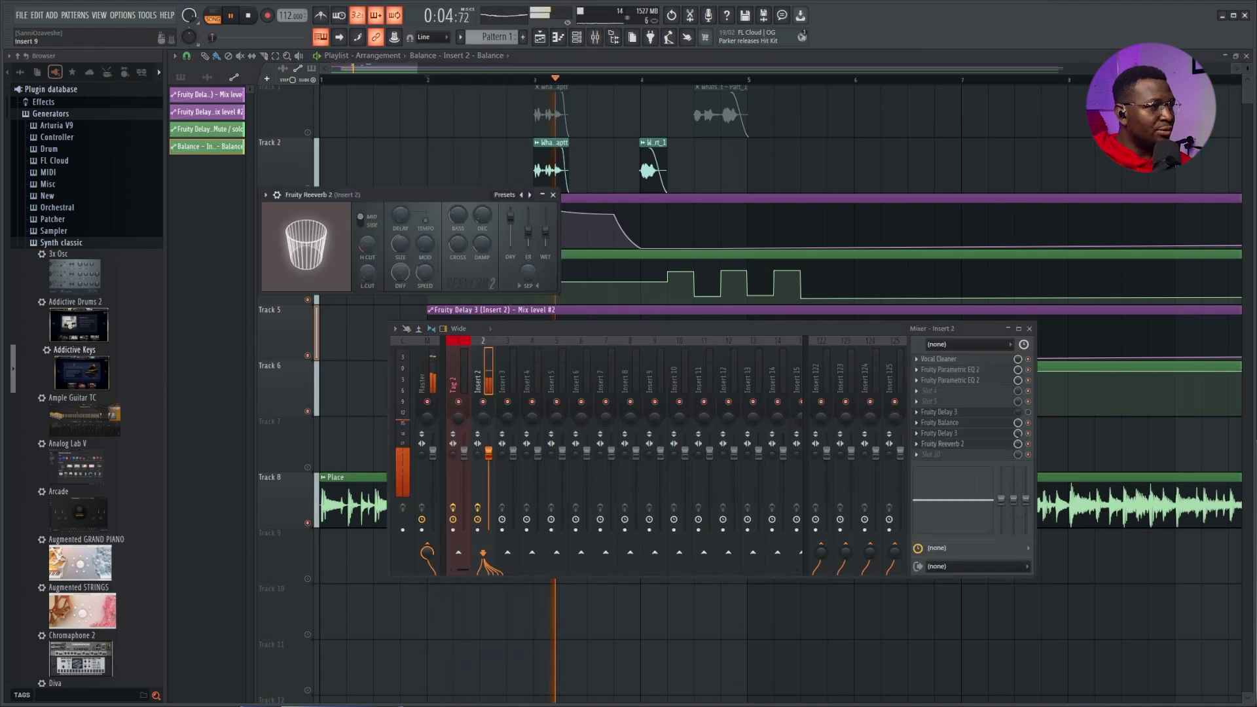
{"action": "key", "text": "space"}
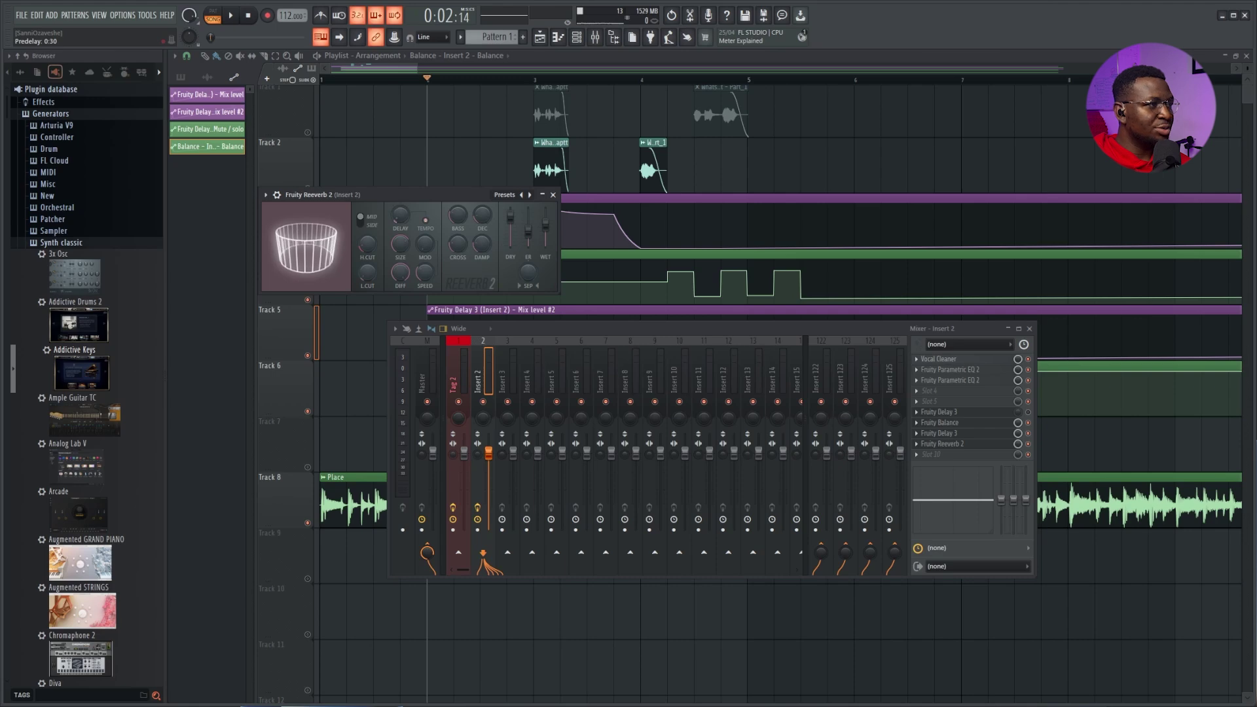
{"action": "left_click_drag", "start_coordinate": [400, 194], "coordinate": [410, 198]}
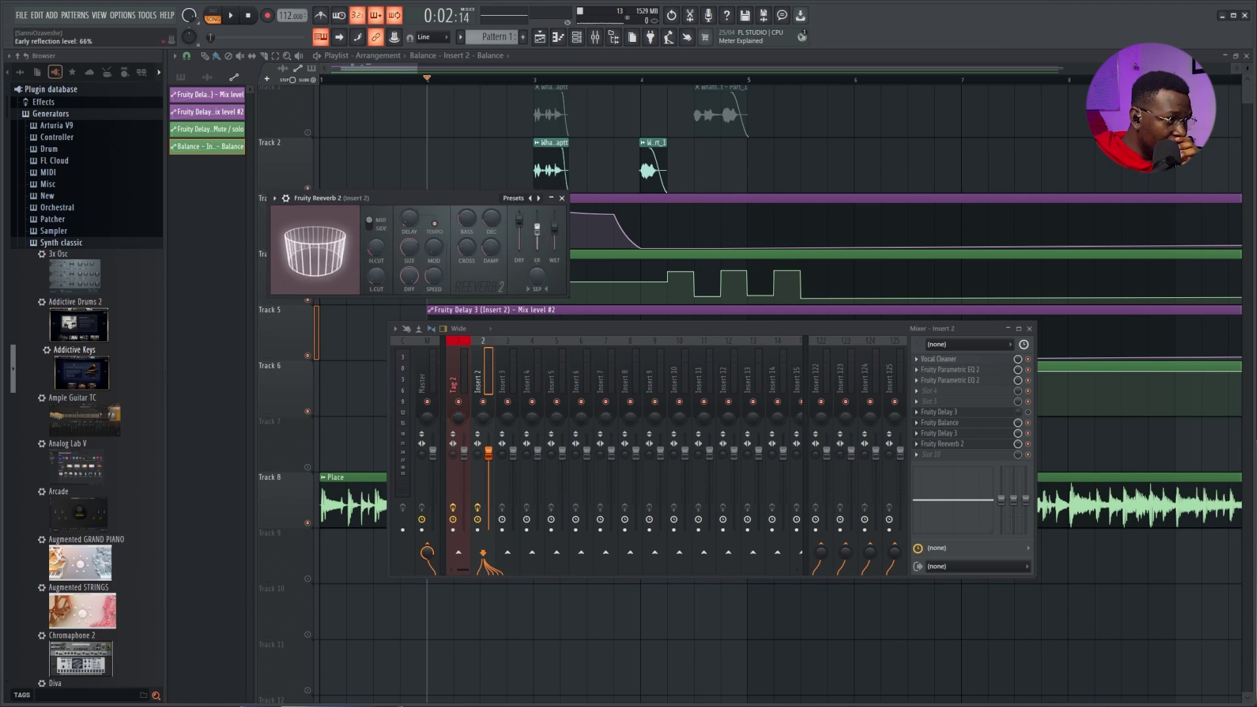
{"action": "key", "text": "space"}
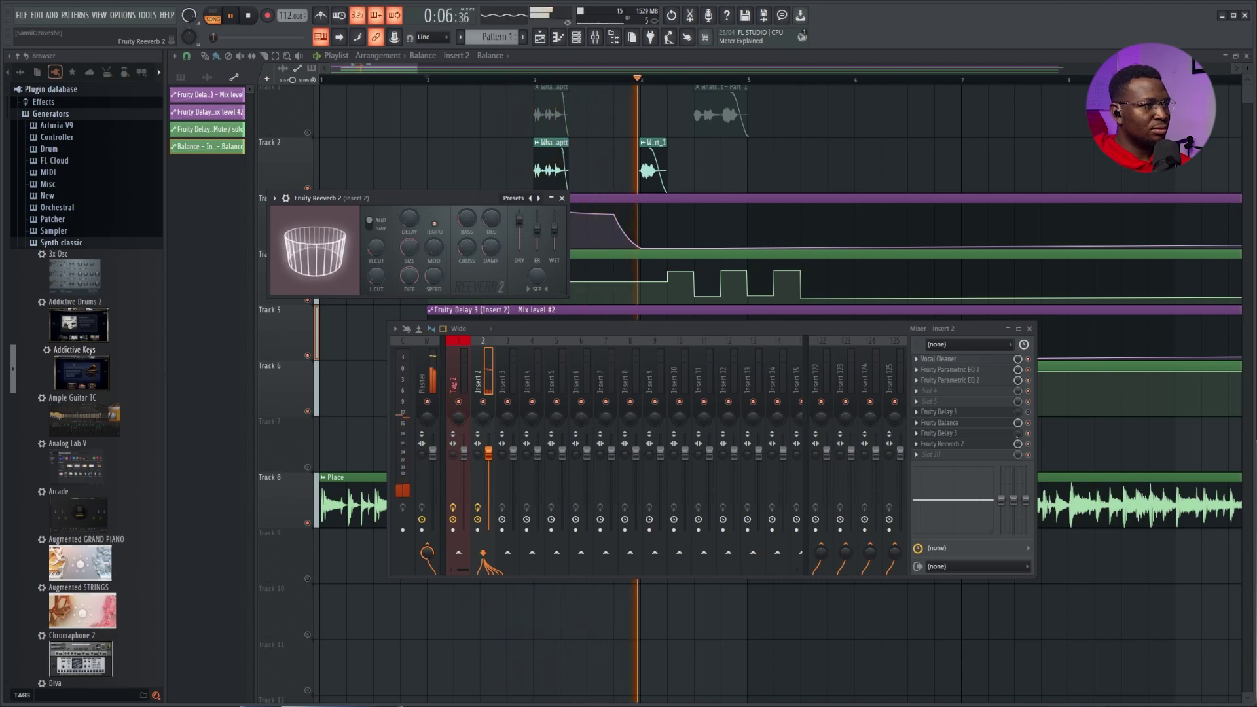
Audition the tag over the beat again with the reverb and mixer open
{"action": "key", "text": "space"}
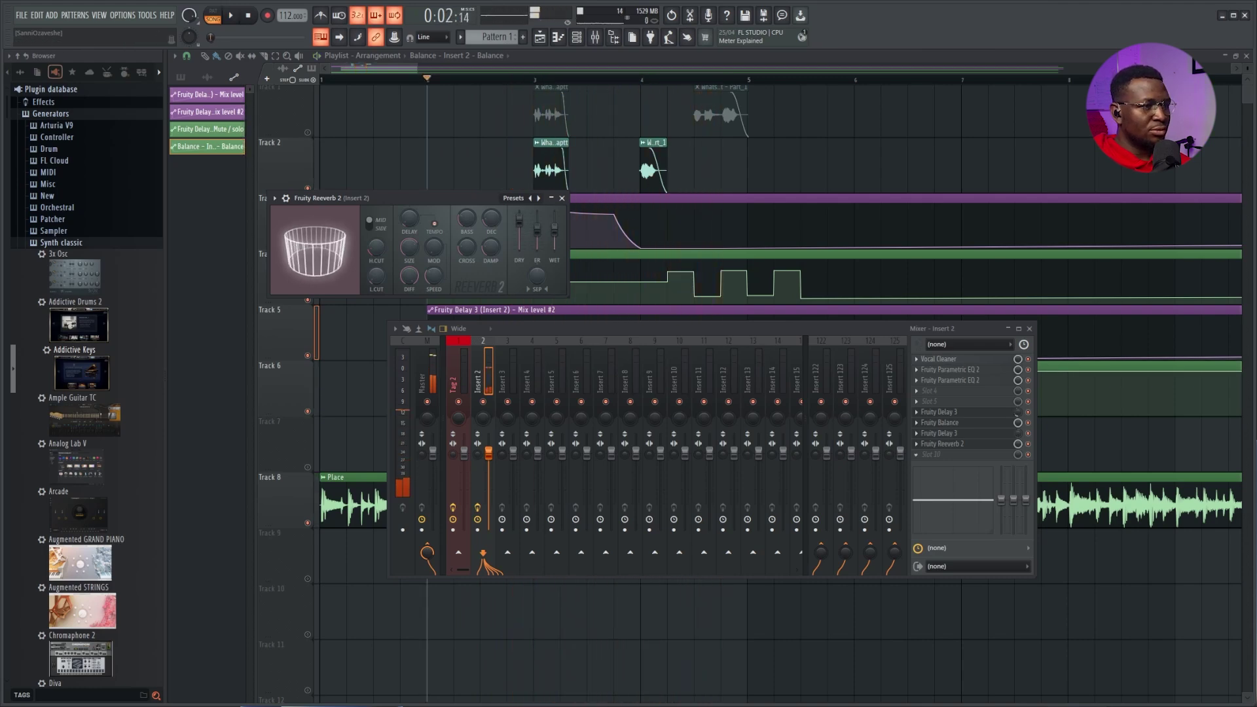
{"action": "key", "text": "space"}
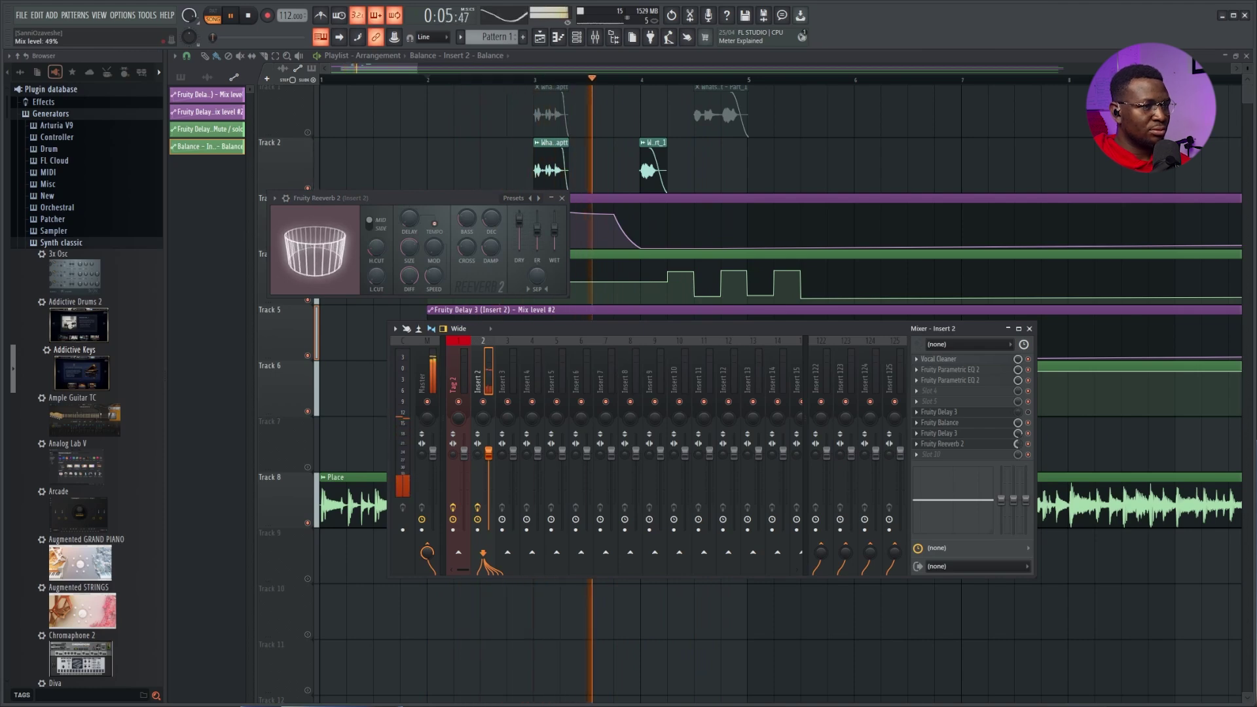
{"action": "key", "text": "space"}
{"action": "key", "text": "space"}
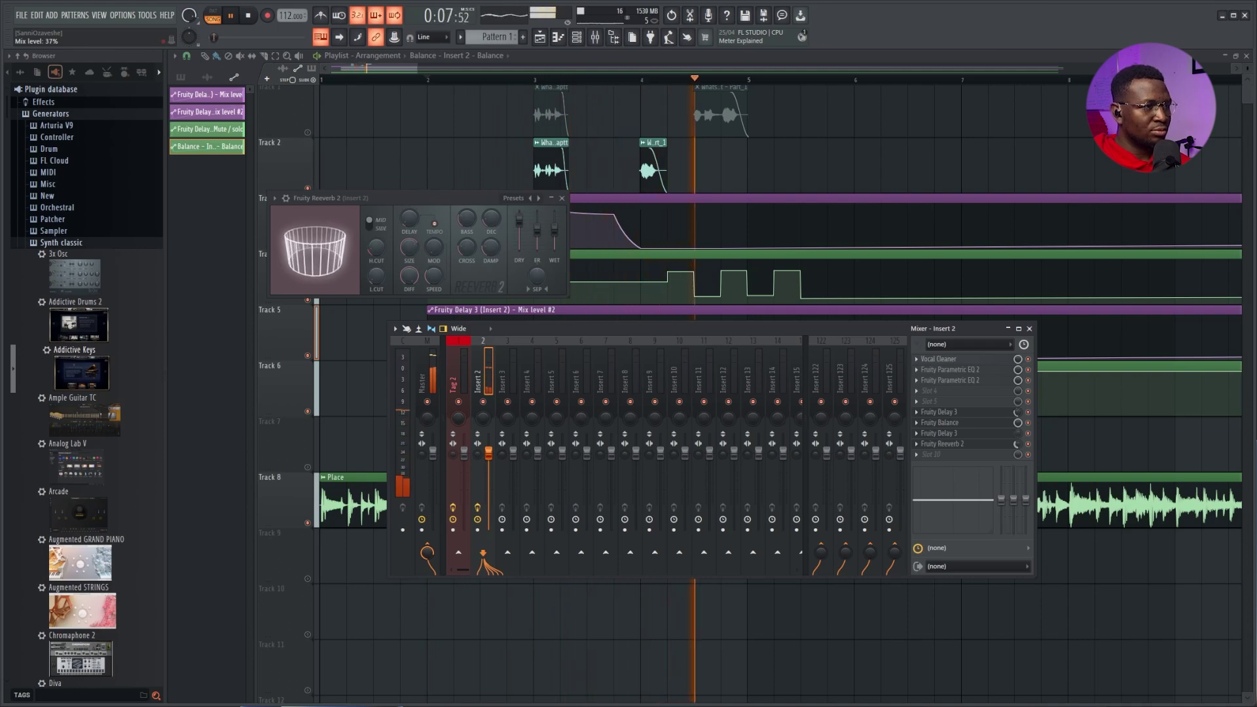
Select bars 3 to 7 on the timeline, mute the Place beat on Track 8, and play the tag alone
{"action": "key", "text": "F5"}
{"action": "scroll", "coordinate": [780, 393], "scroll_direction": "down", "scroll_amount": 1}
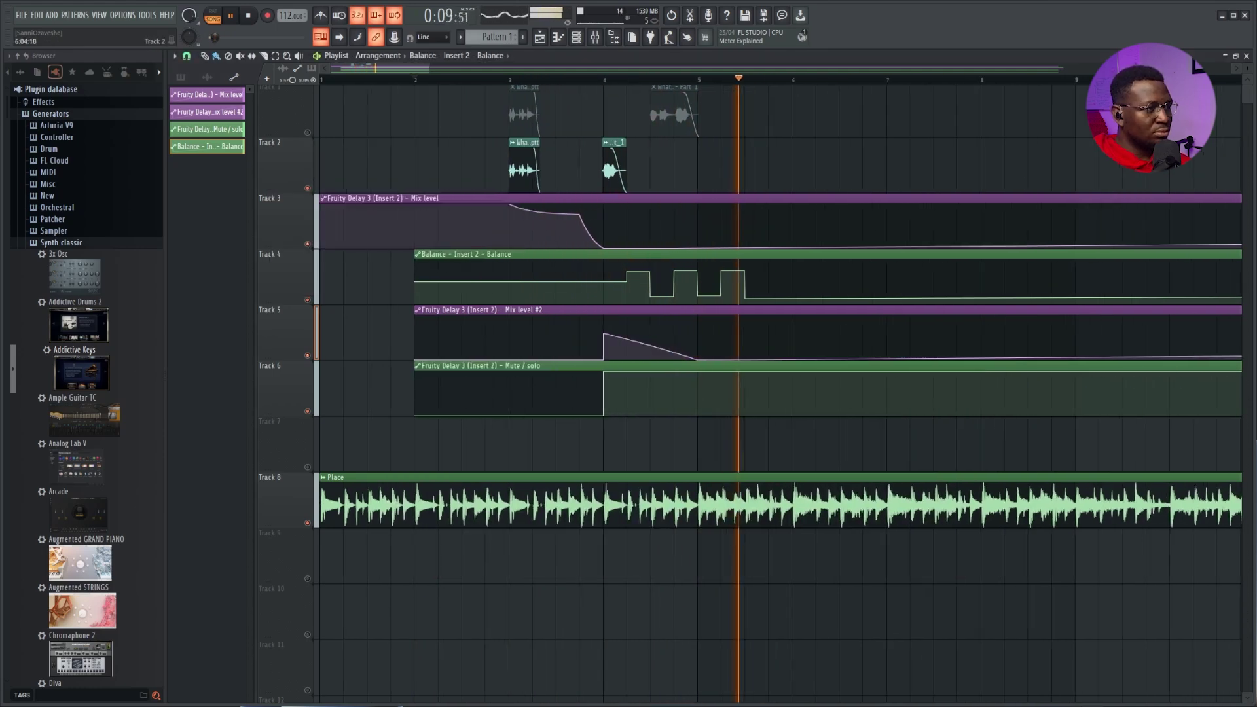
{"action": "key", "text": "space"}
{"action": "left_click_drag", "start_coordinate": [882, 79], "coordinate": [531, 80]}
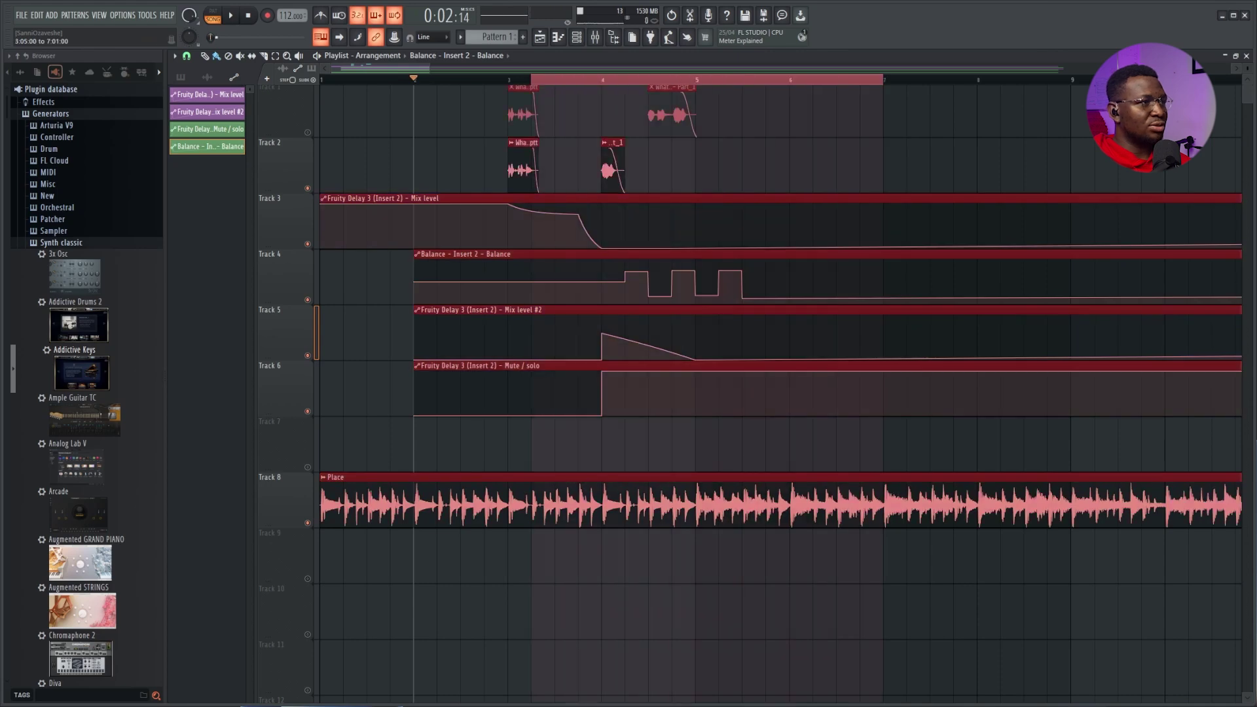
{"action": "left_click", "coordinate": [307, 522]}
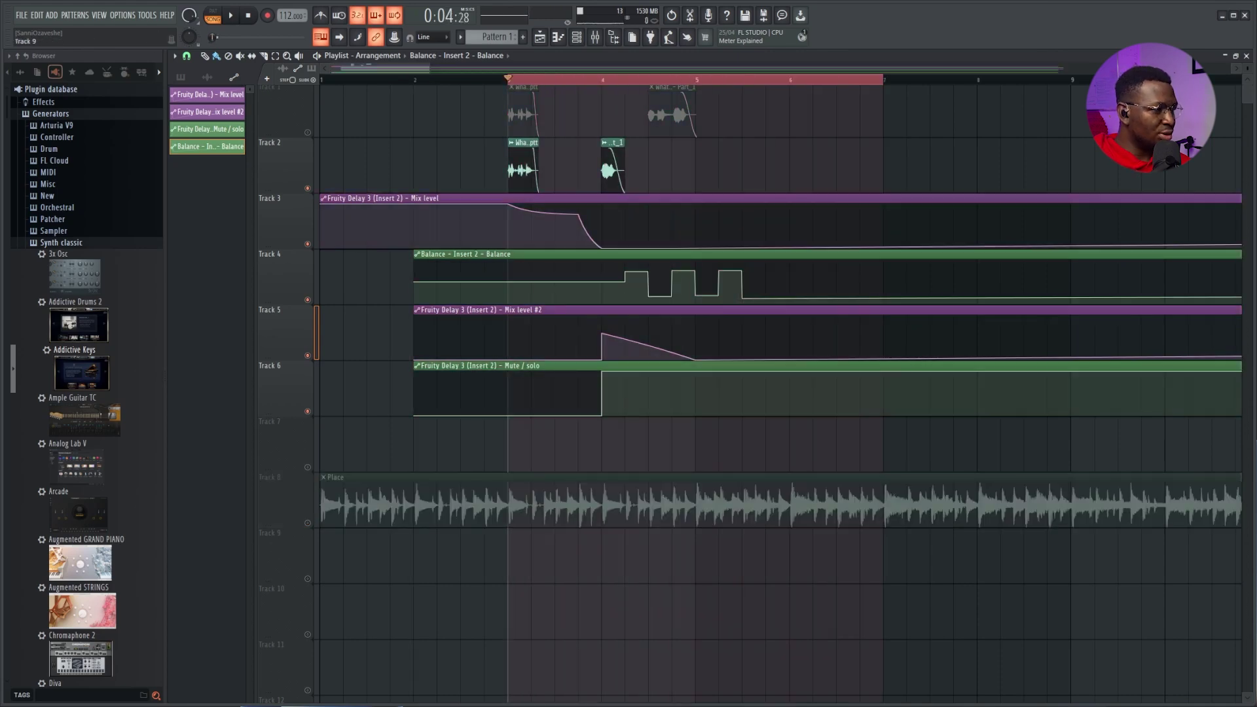
{"action": "key", "text": "space"}
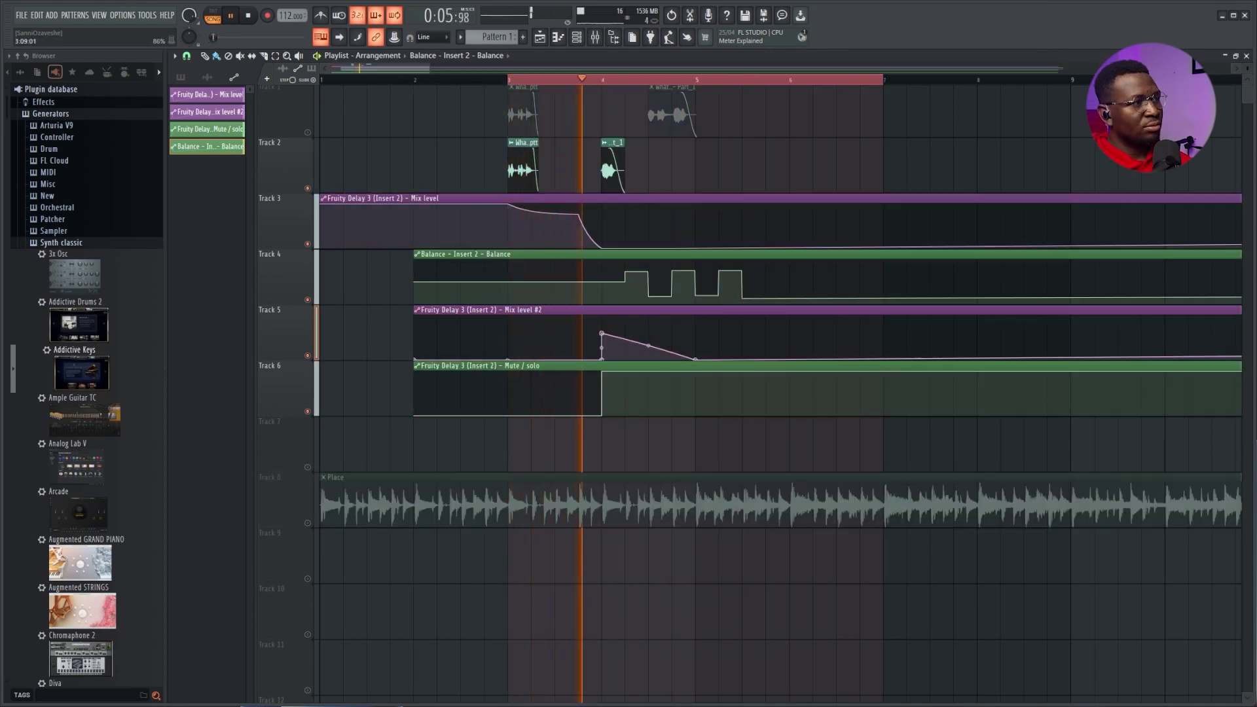
{"action": "scroll", "coordinate": [668, 190], "scroll_direction": "down", "scroll_amount": 1}
{"action": "scroll", "coordinate": [667, 393], "scroll_direction": "down", "scroll_amount": 1}
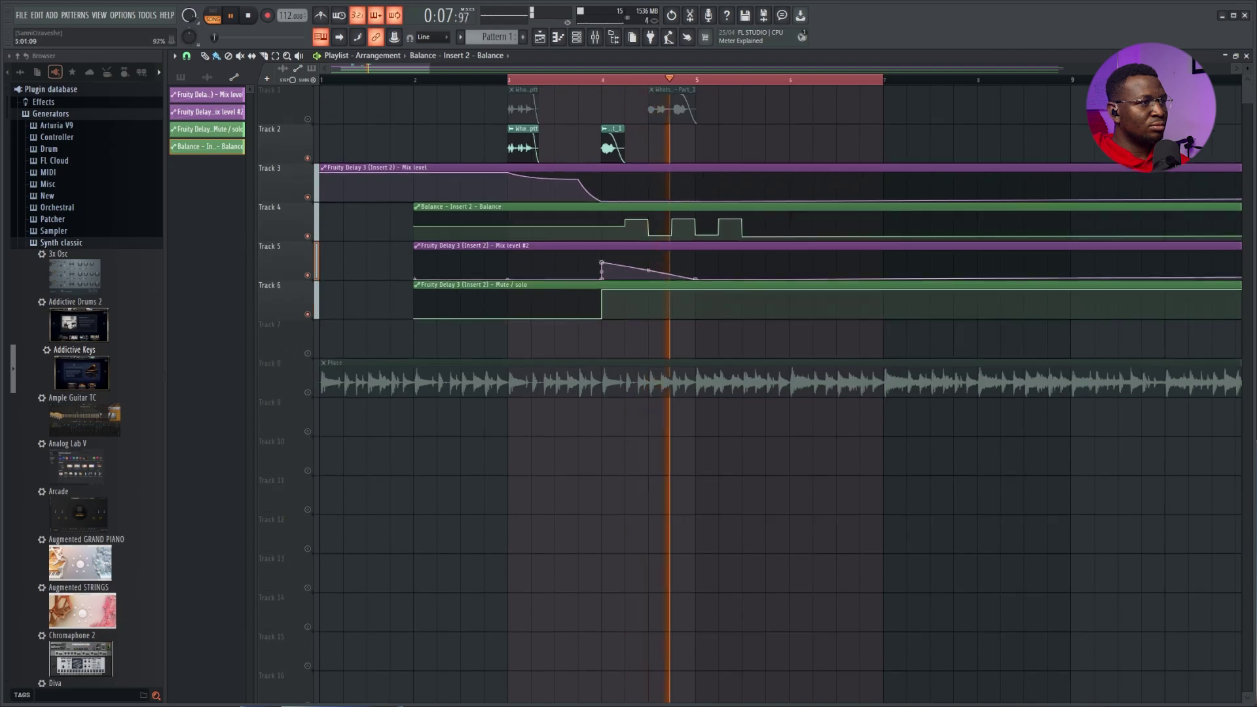
{"action": "key", "text": "space"}
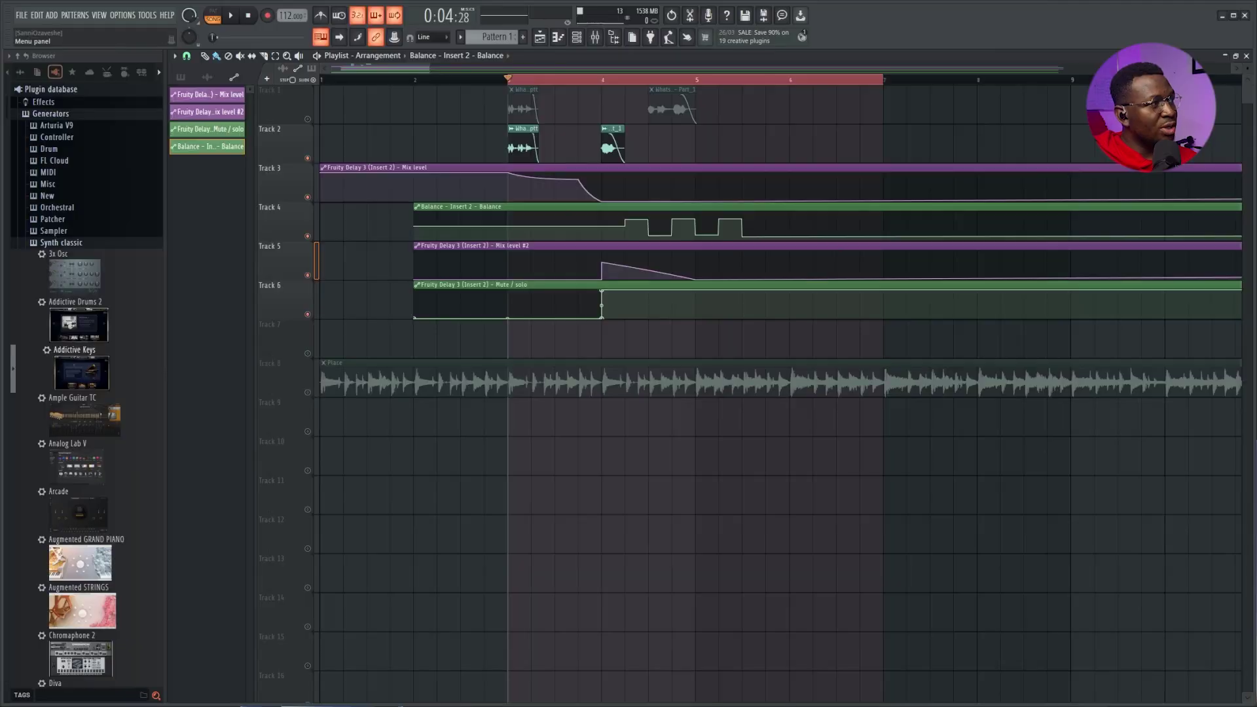
Export the selected bars as a 24-bit stereo WAV named Soft Producer Tag, then close all plugin windows
{"action": "key", "text": "alt+f"}
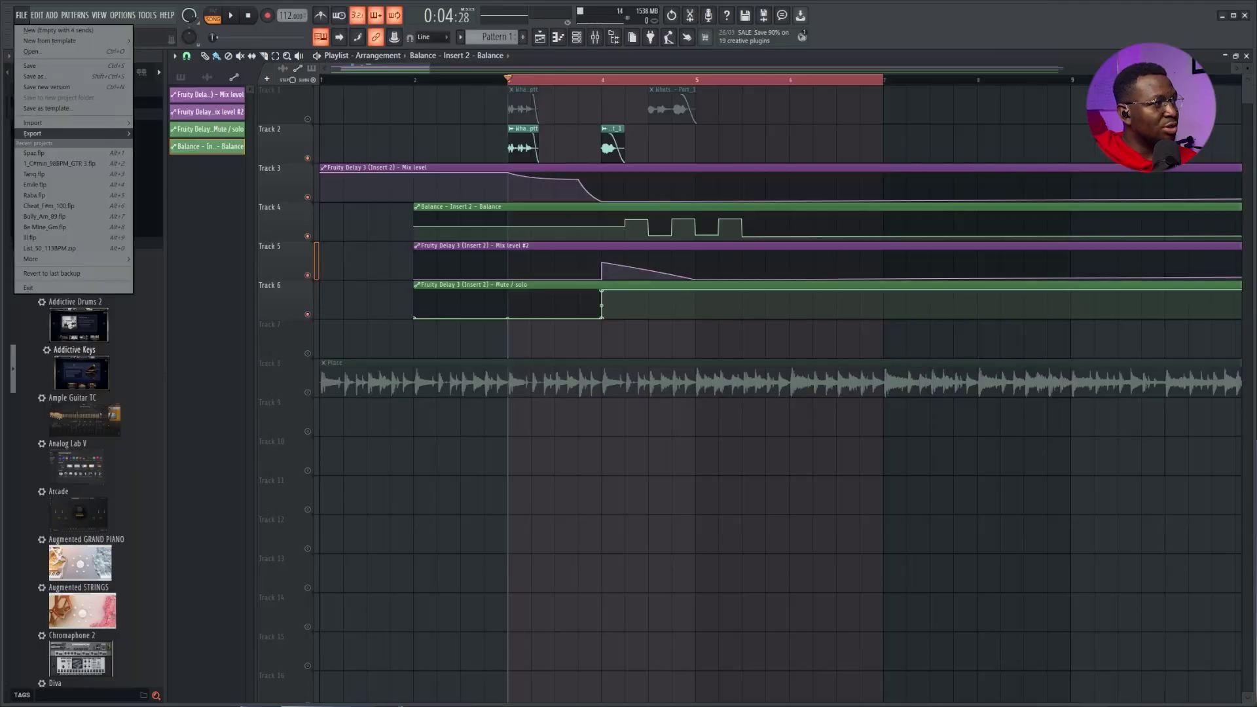
{"action": "key", "text": "Right"}
{"action": "key", "text": "Return"}
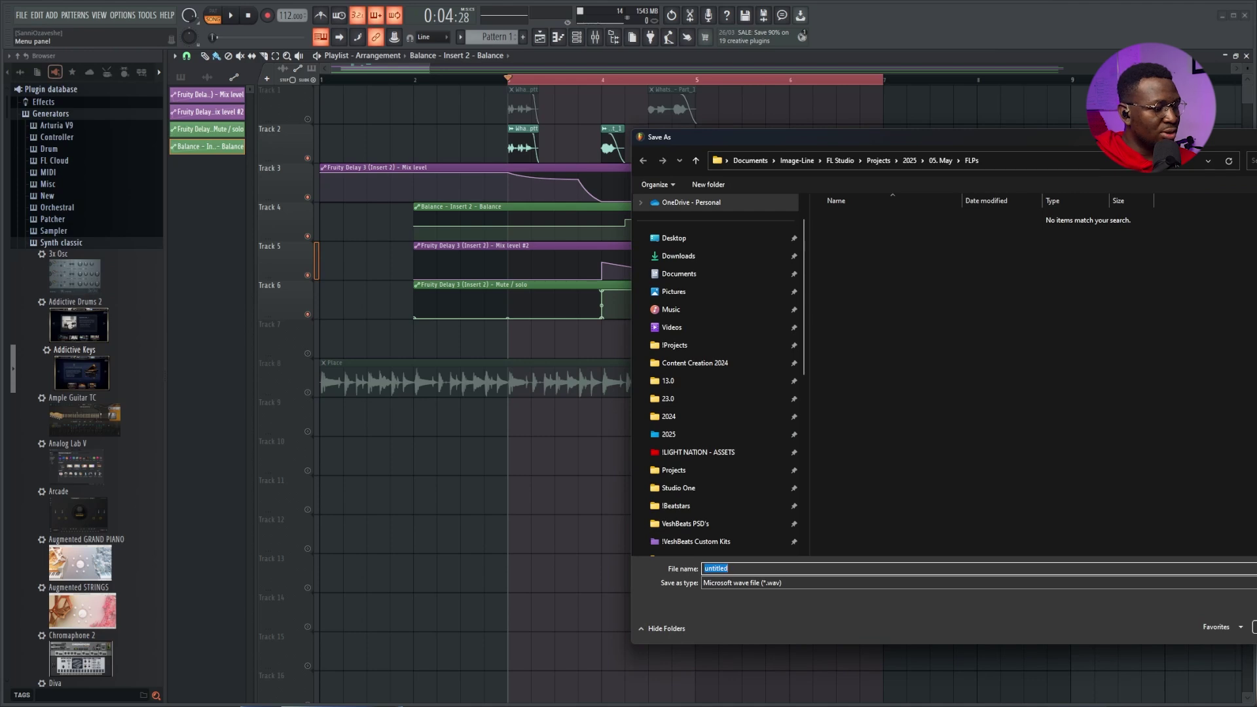
{"action": "type", "text": "Soft Producer Tag"}
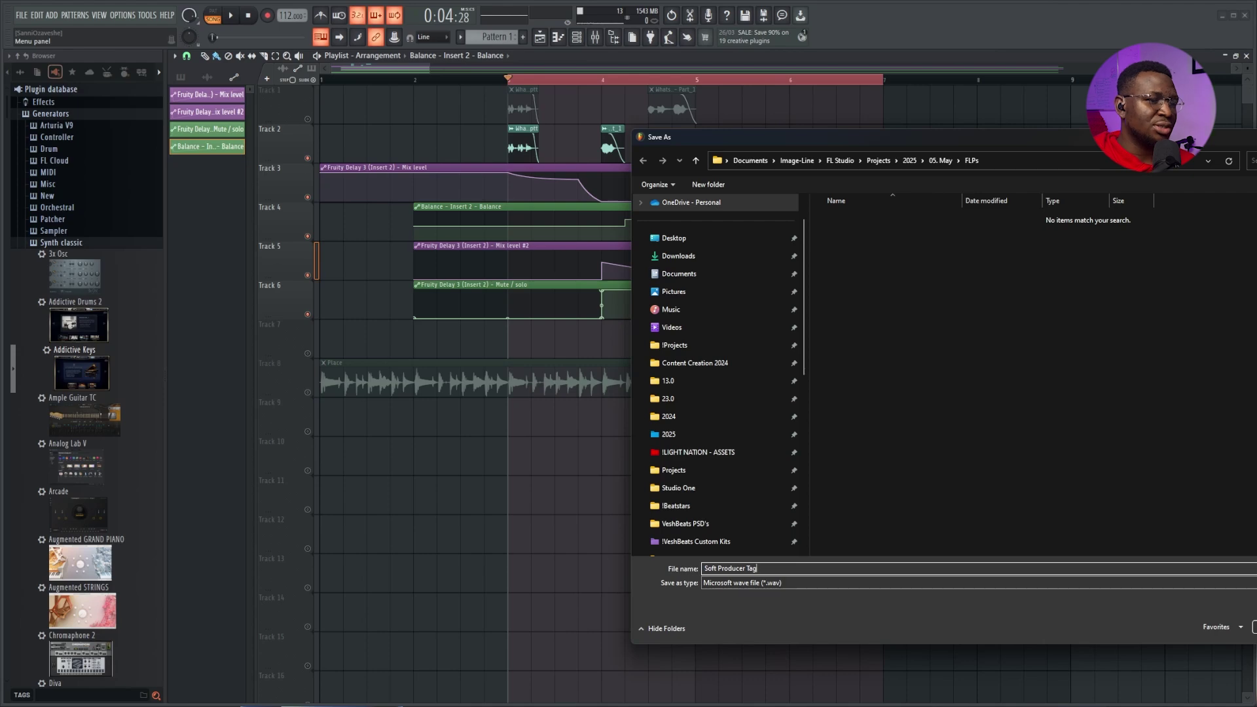
{"action": "key", "text": "Return"}
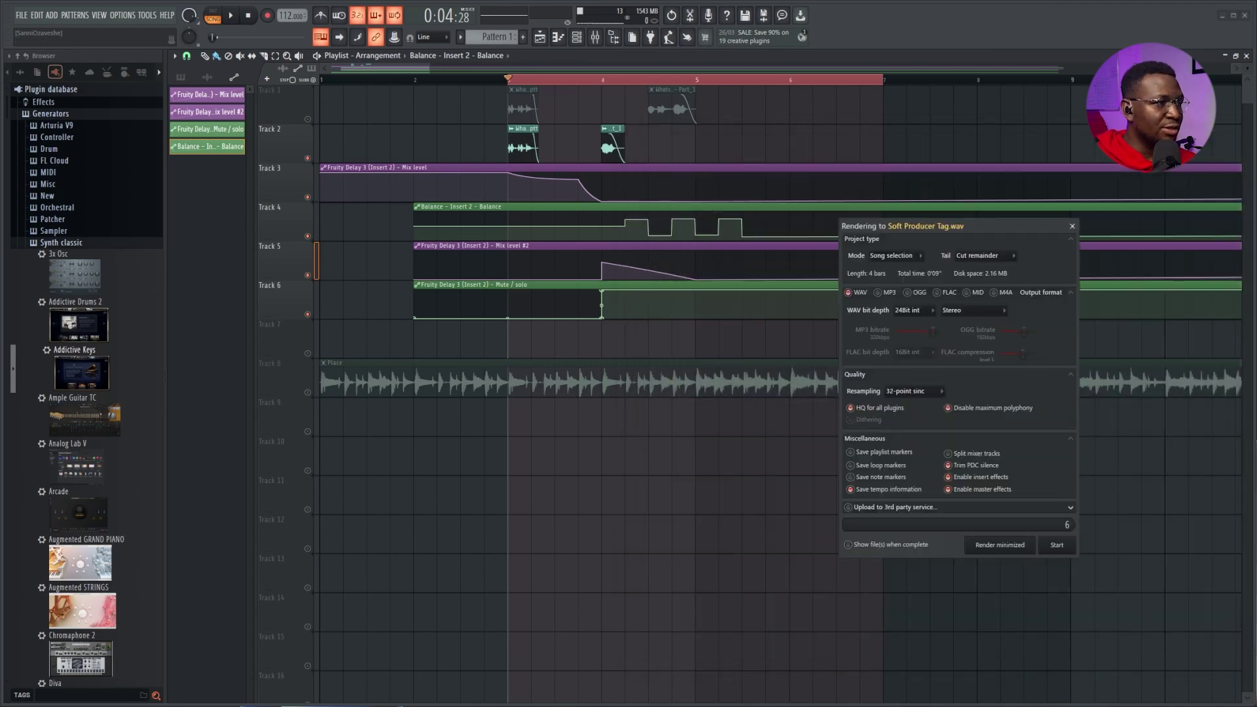
{"action": "left_click_drag", "start_coordinate": [957, 226], "coordinate": [923, 216]}
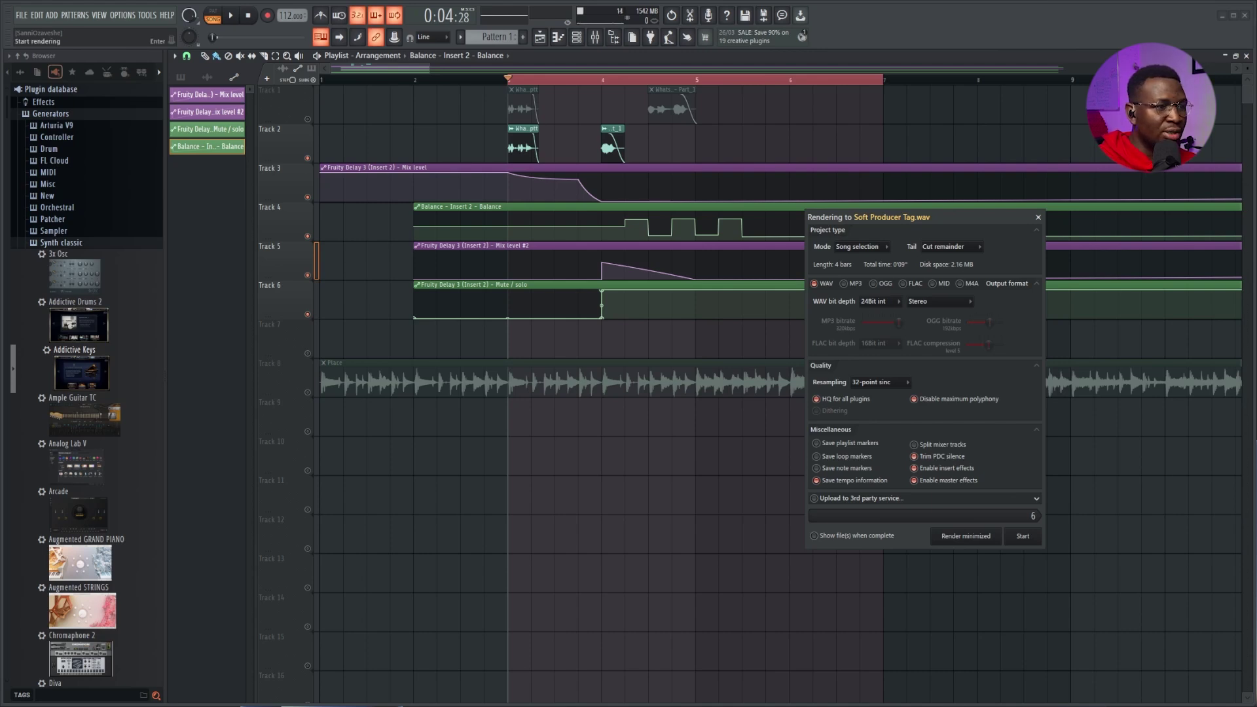
{"action": "key", "text": "Return"}
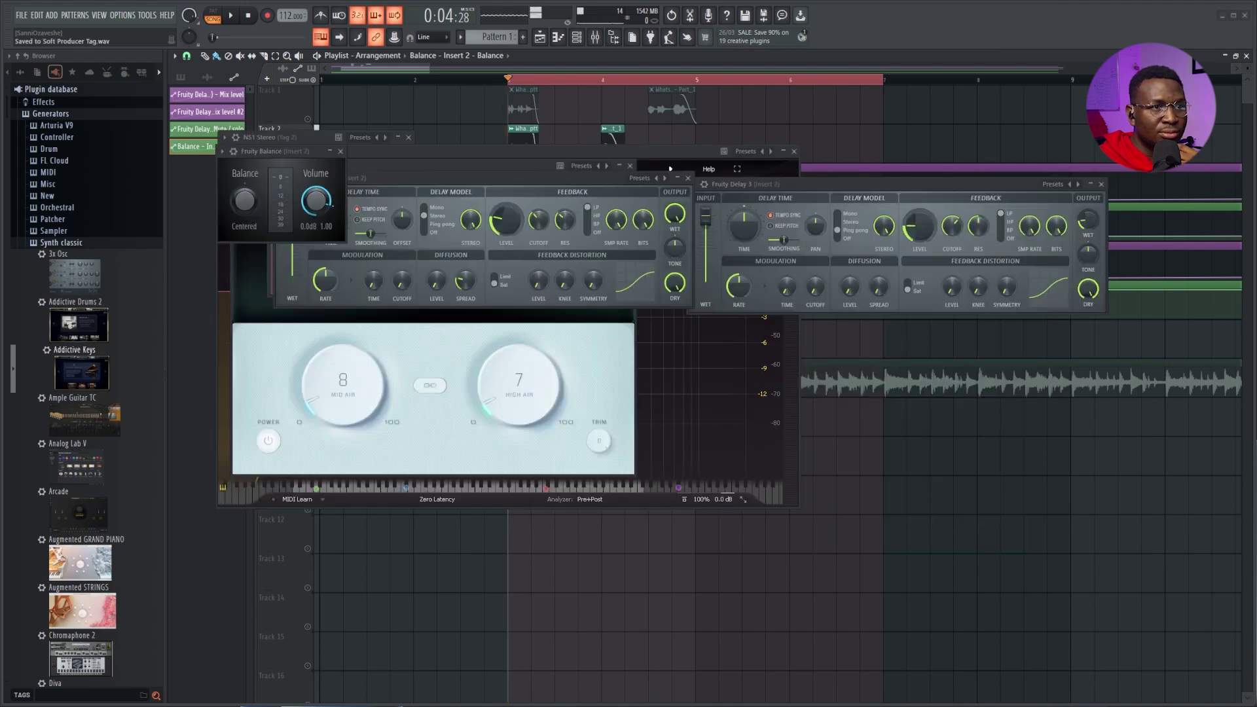
{"action": "key", "text": "alt+F12"}
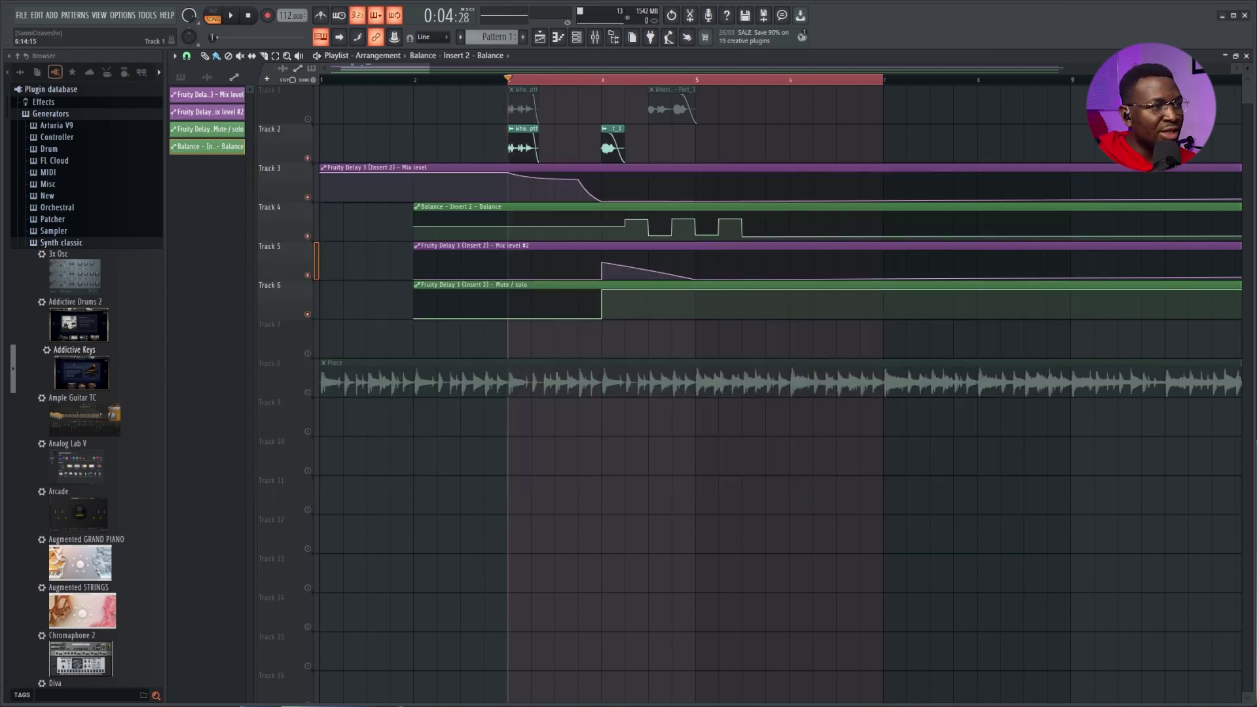
Save the project as Soft Voice tag
{"action": "key", "text": "ctrl+shift+s"}
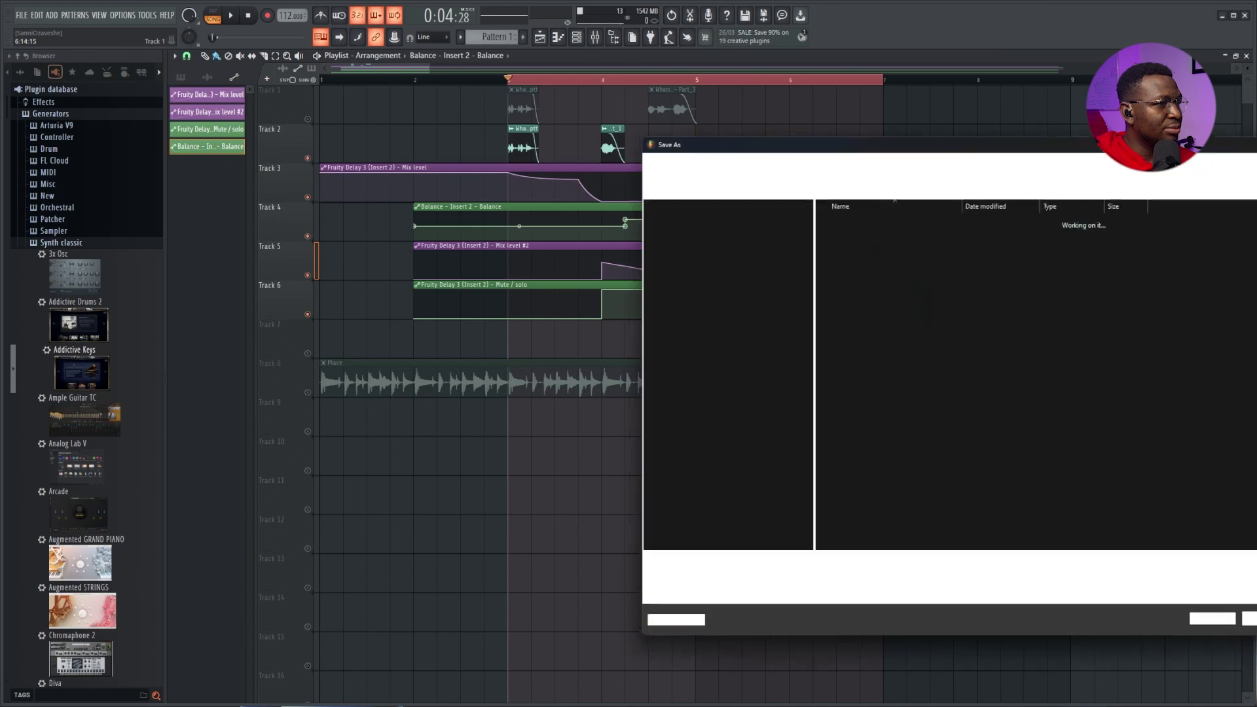
{"action": "type", "text": "Soft Voice"}
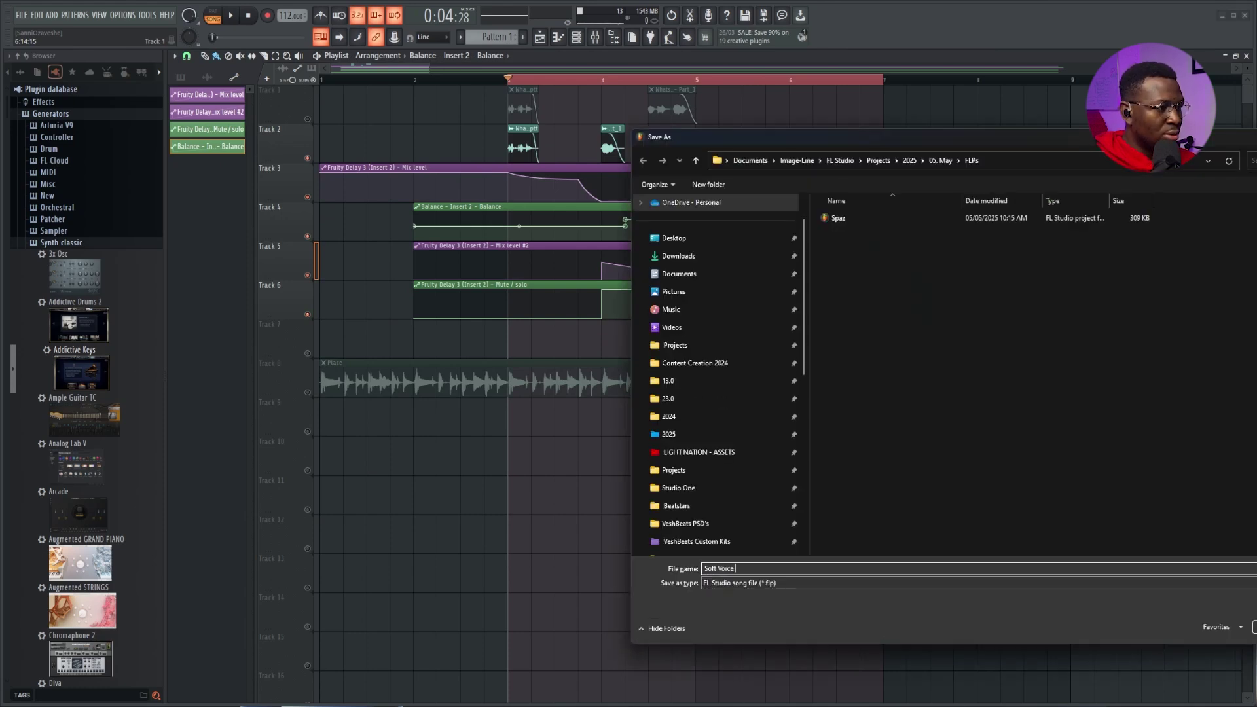
{"action": "type", "text": " tag"}
{"action": "key", "text": "Return"}
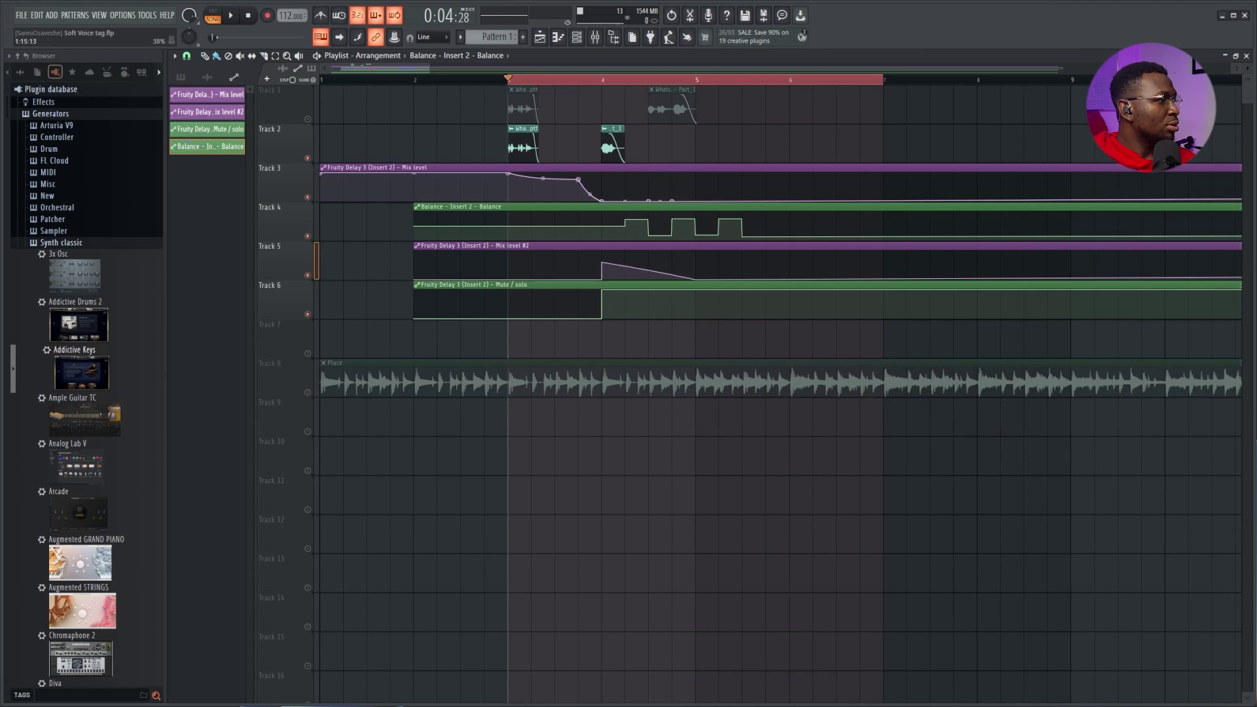
Start a new project and place shawthy.mp3 from the file explorer at the start of Track 1
{"action": "left_click", "coordinate": [22, 14]}
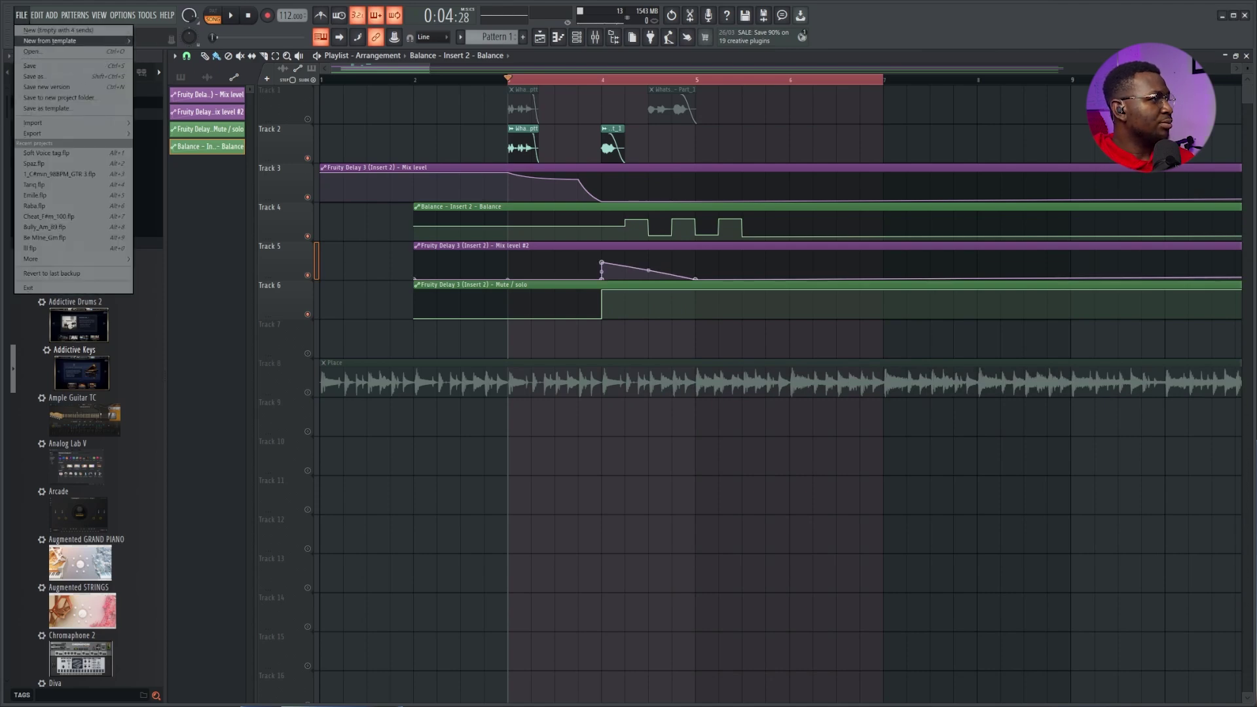
{"action": "key", "text": "Return"}
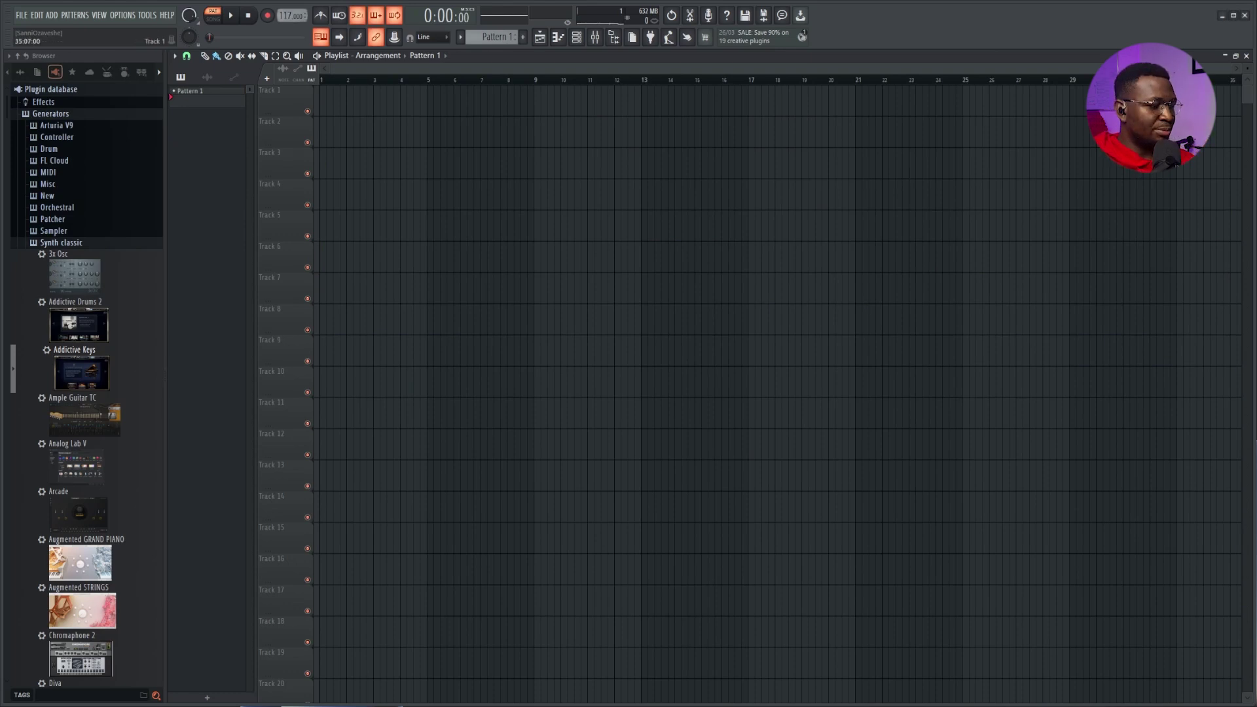
{"action": "key", "text": "super+e"}
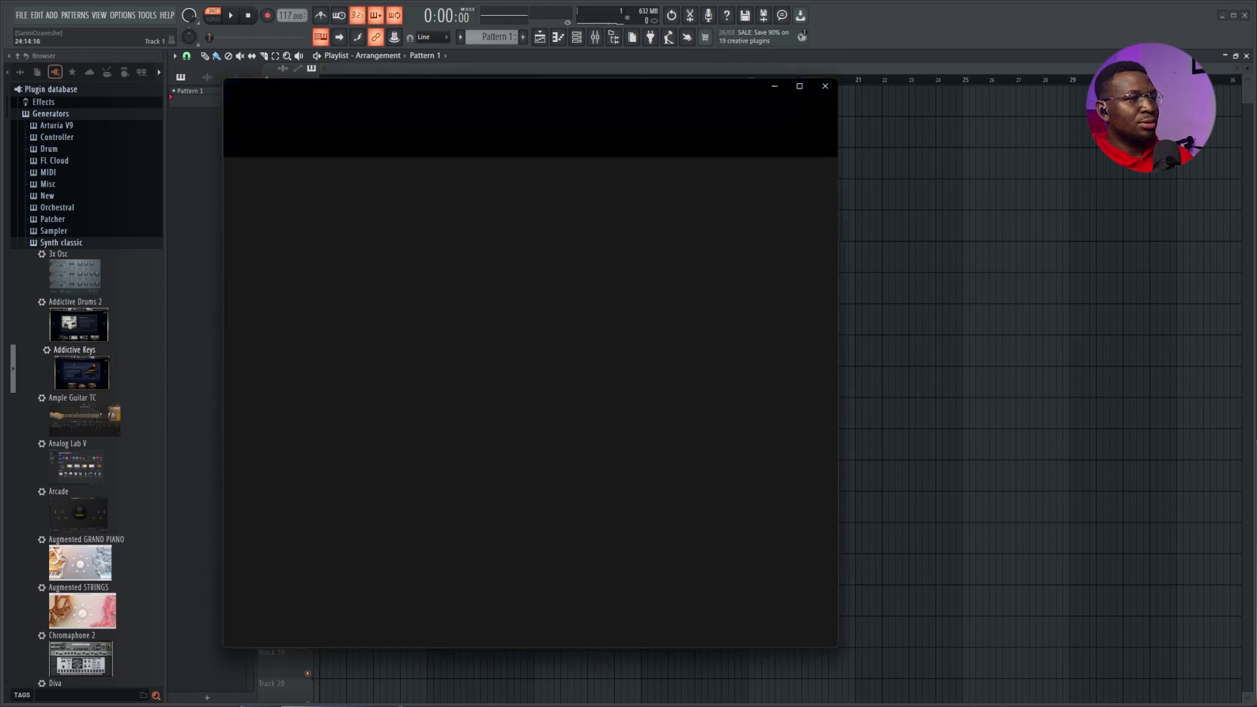
{"action": "left_click_drag", "start_coordinate": [532, 92], "coordinate": [1256, 97]}
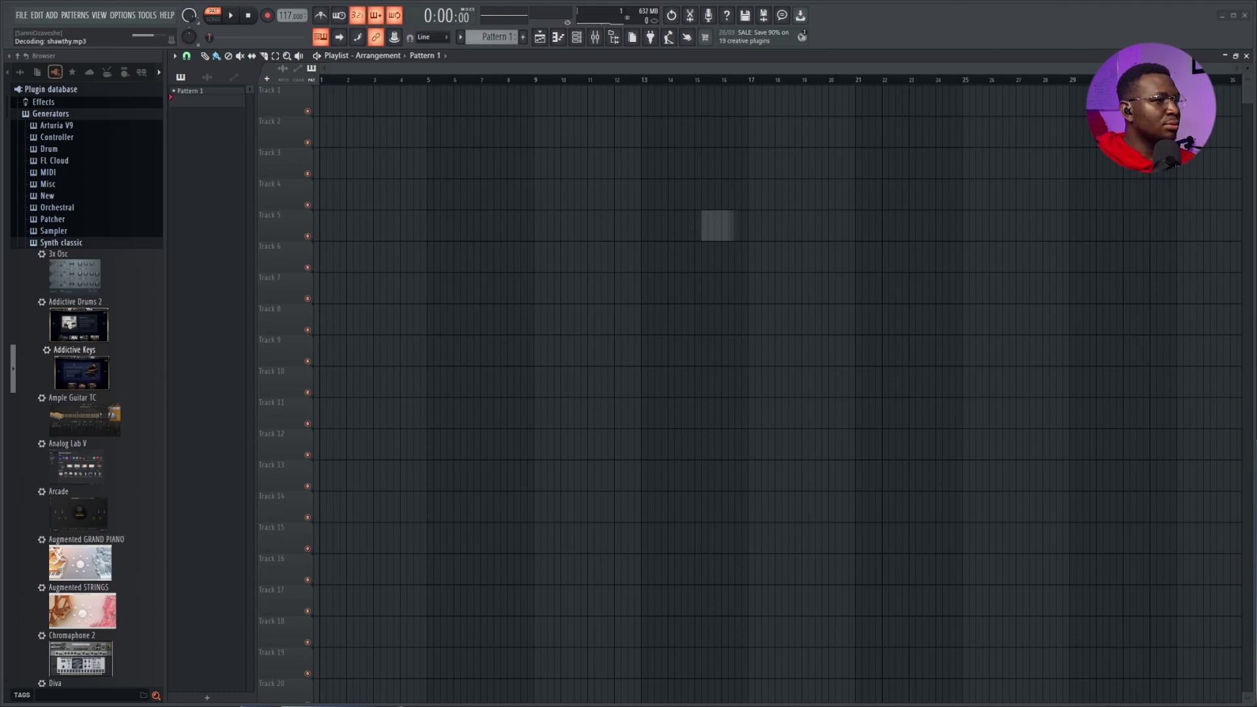
{"action": "left_click_drag", "start_coordinate": [719, 226], "coordinate": [336, 100]}
Check the Shawthy clip's embedded tempo without changing its sync, and set the project tempo to 116 BPM
{"action": "left_click", "coordinate": [324, 89]}
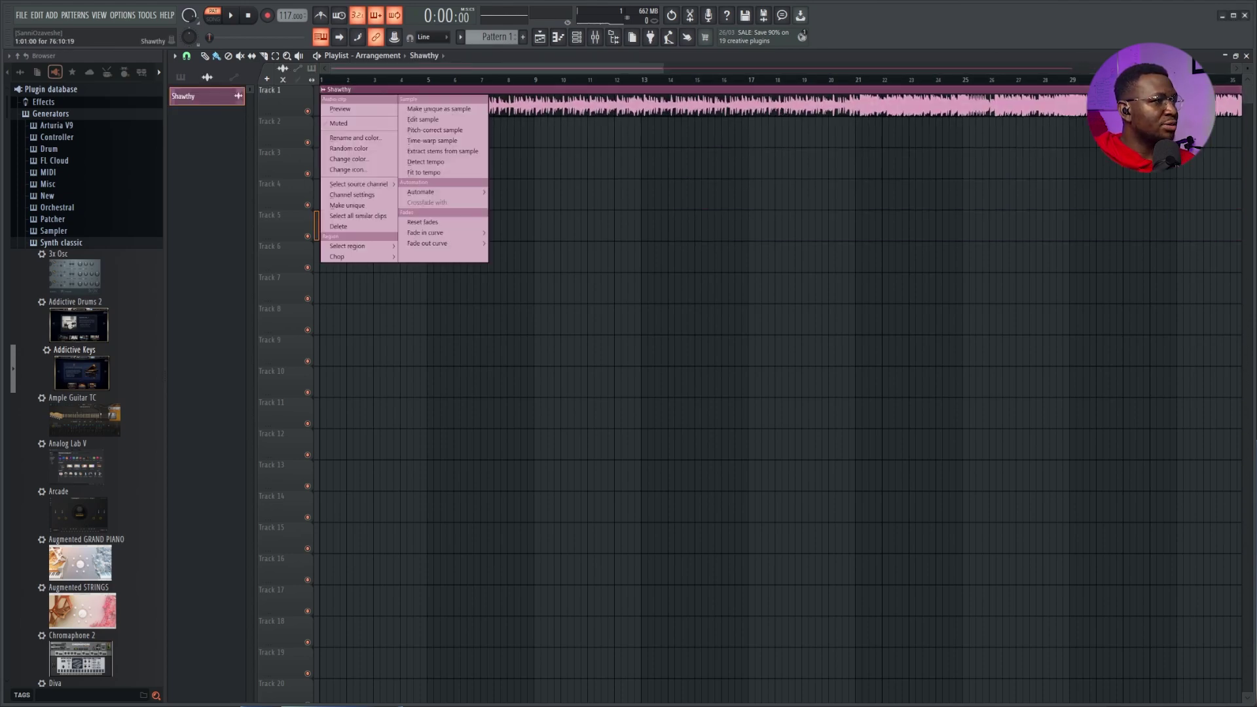
{"action": "left_click", "coordinate": [426, 162]}
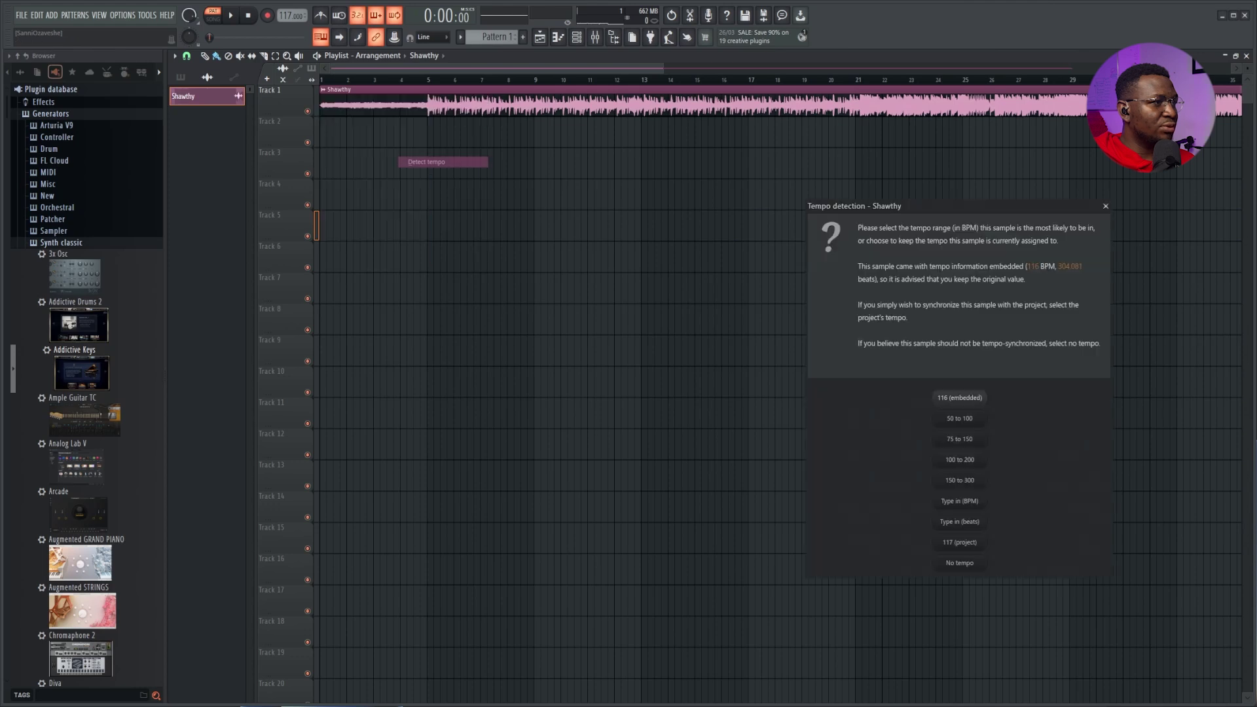
{"action": "left_click", "coordinate": [1107, 206]}
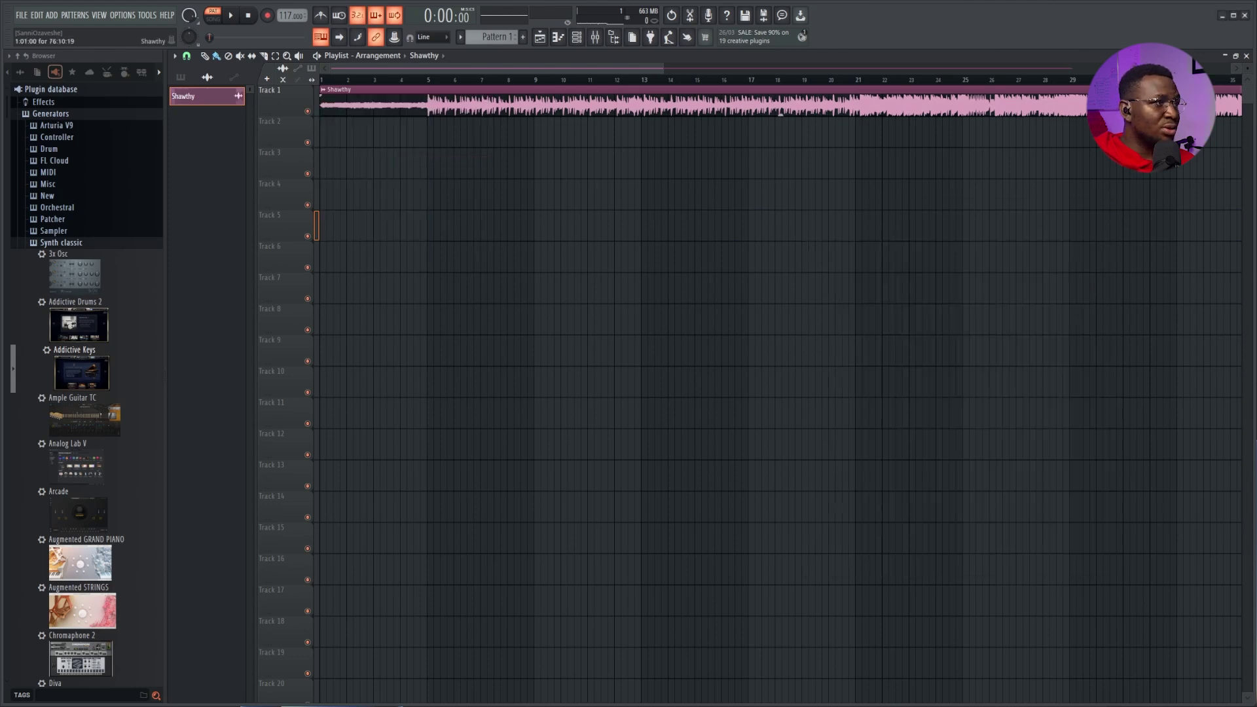
{"action": "scroll", "coordinate": [292, 15], "scroll_direction": "down", "scroll_amount": 1}
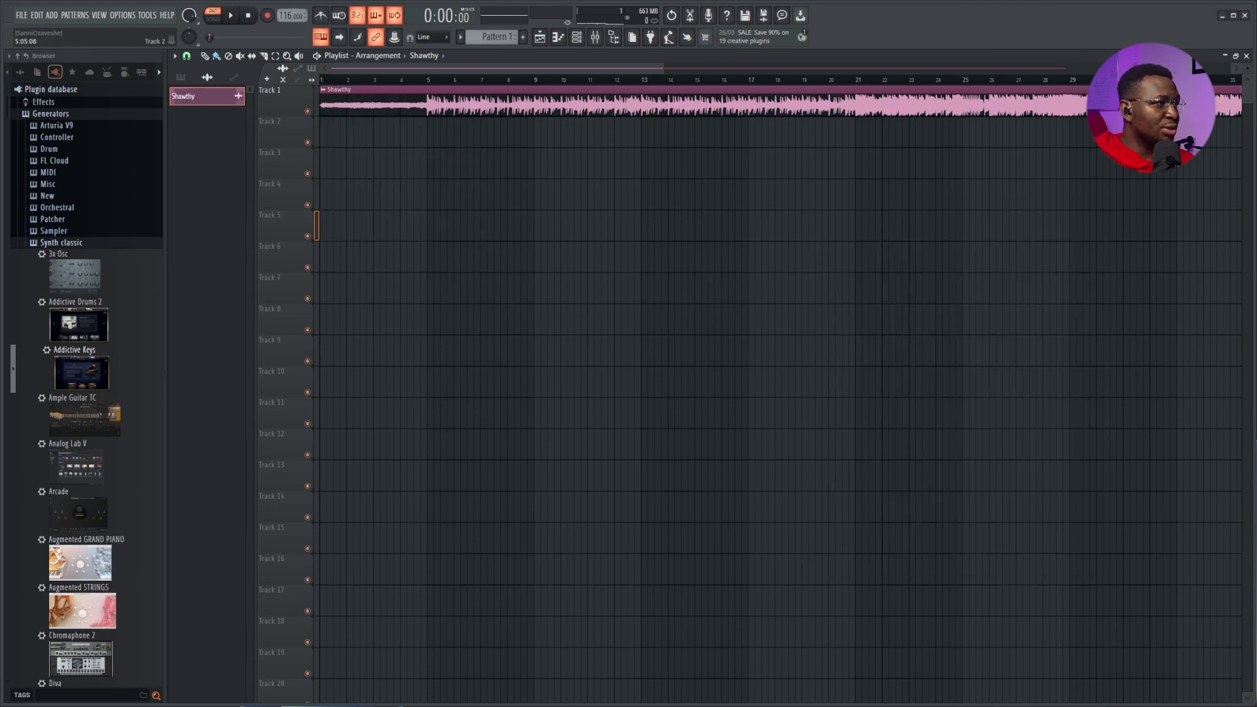
Place the Soft Producer Tag audio on Track 2 at bar 3 and play it over the Shawthy beat
{"action": "key", "text": "space"}
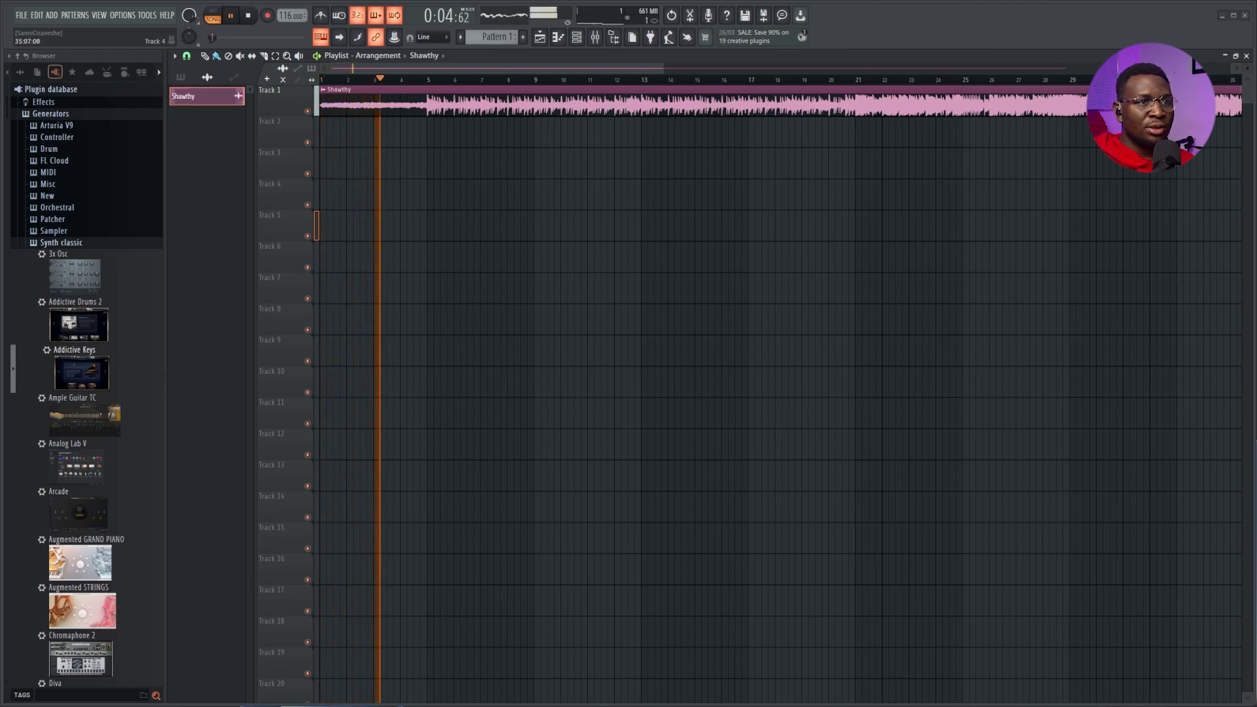
{"action": "left_click_drag", "start_coordinate": [1256, 226], "coordinate": [379, 132]}
{"action": "key", "text": "space"}
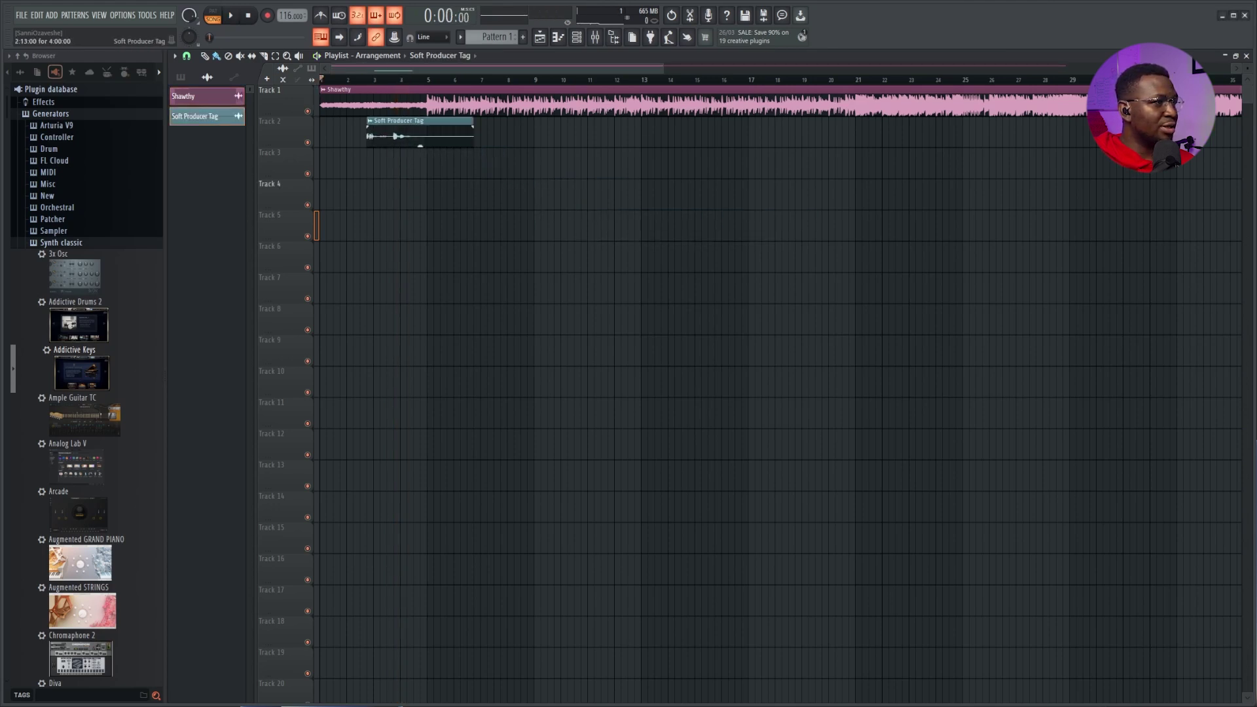
{"action": "key", "text": "space"}
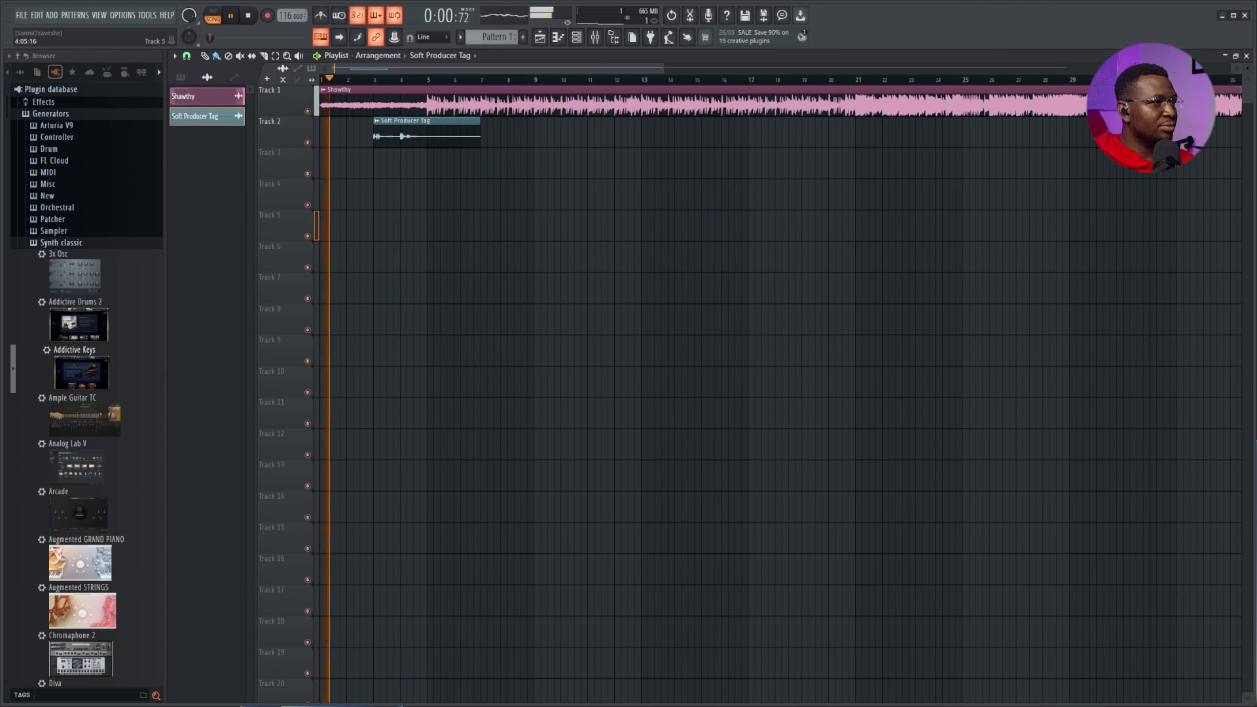
{"action": "scroll", "coordinate": [421, 132], "scroll_direction": "up", "scroll_amount": 3}
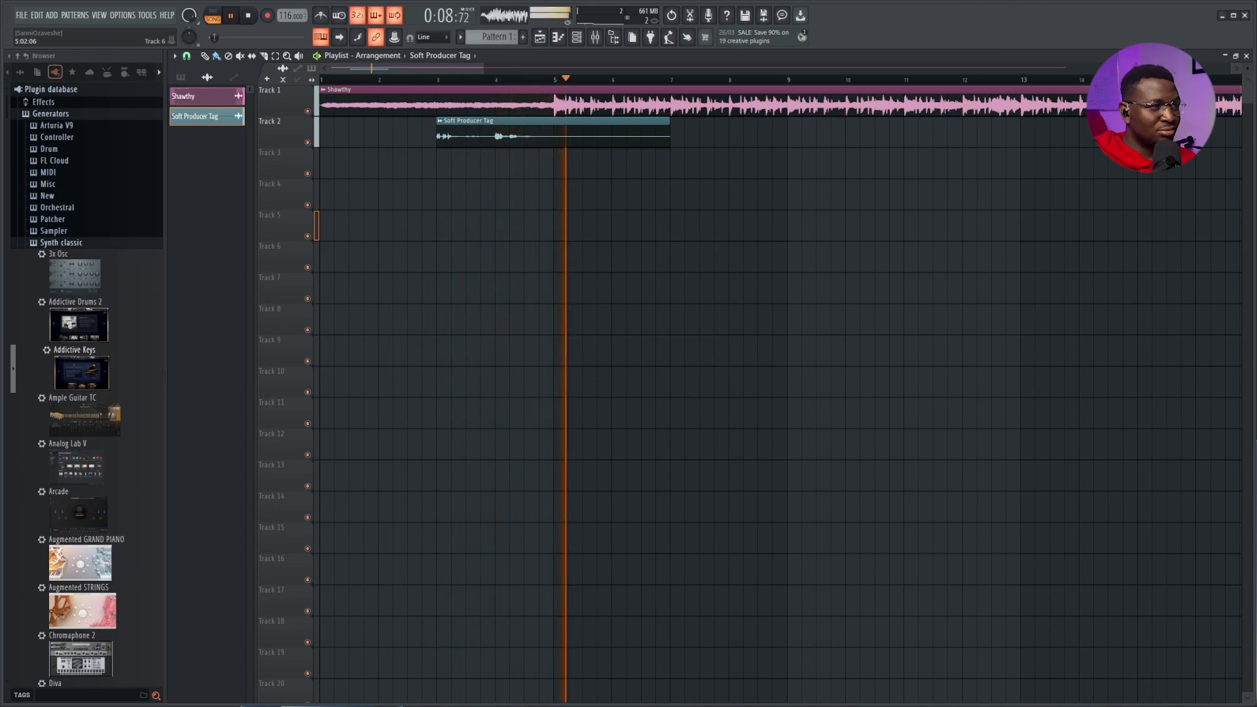
{"action": "key", "text": "space"}
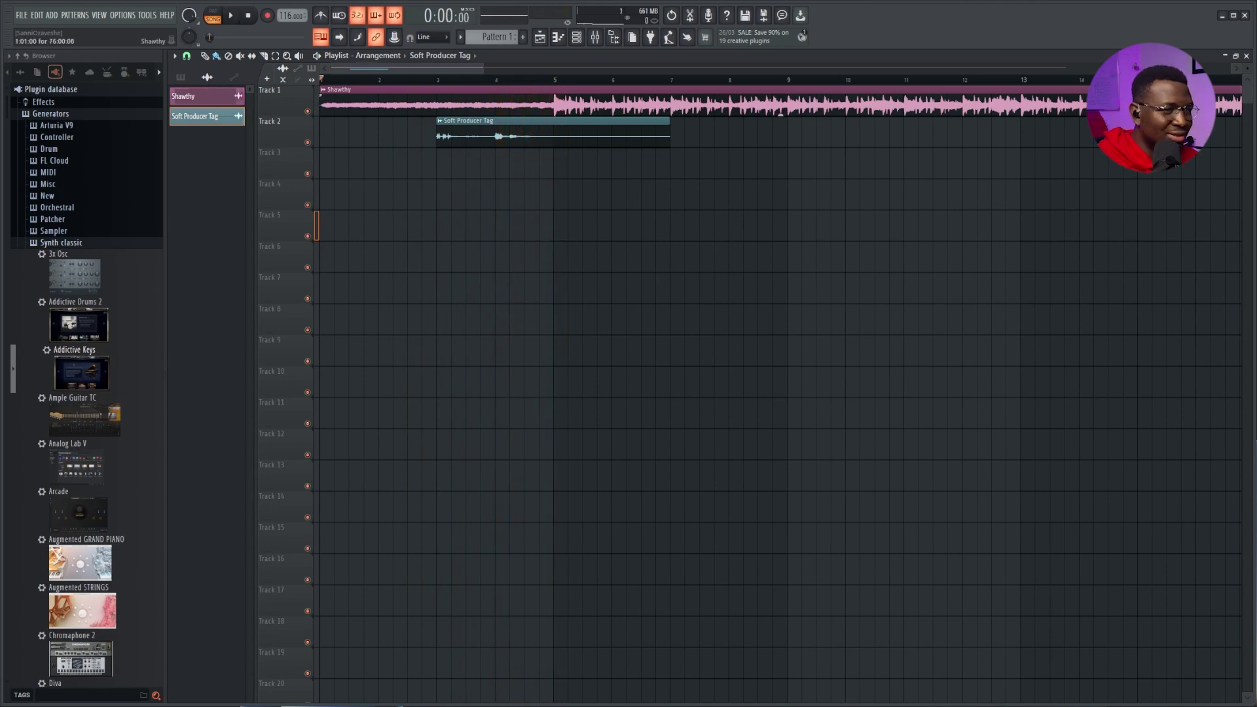
Enlarge the tracks, try a strong gain boost on the Soft Producer Tag clip, reduce it to a slight boost, and audition it
{"action": "left_click_drag", "start_coordinate": [1247, 68], "coordinate": [1247, 98]}
{"action": "scroll", "coordinate": [524, 328], "scroll_direction": "up", "scroll_amount": 2}
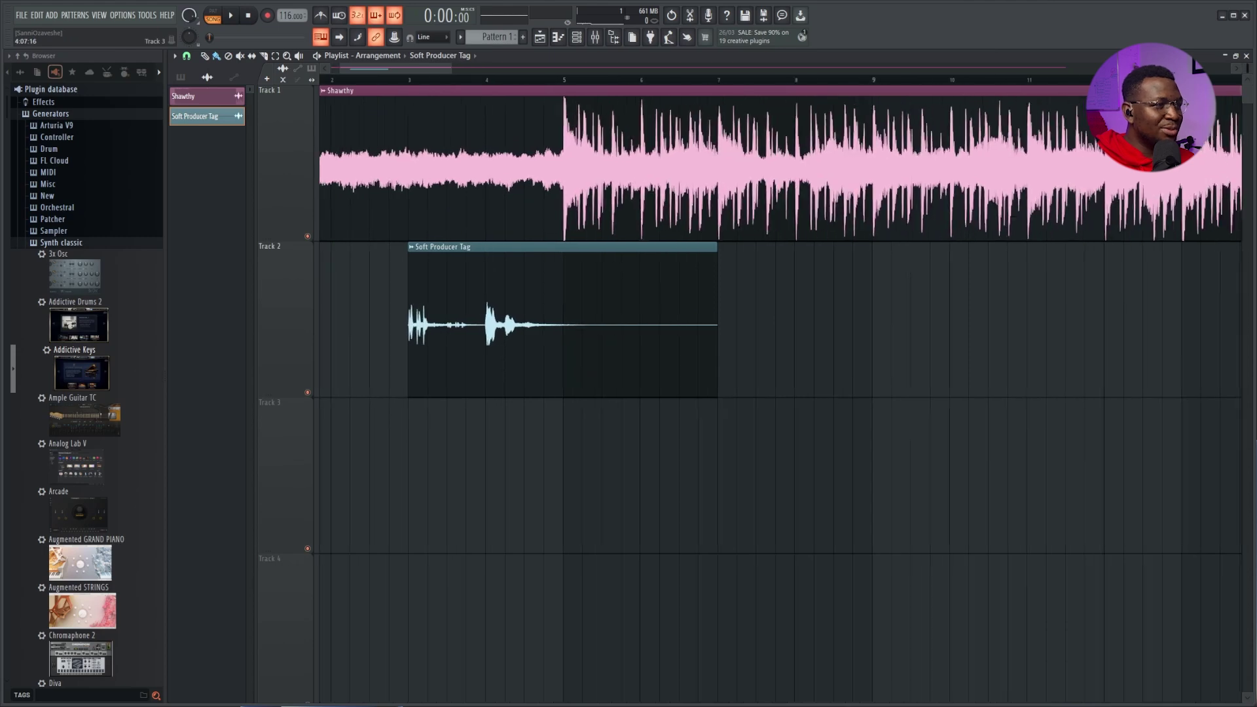
{"action": "mouse_move", "coordinate": [639, 395]}
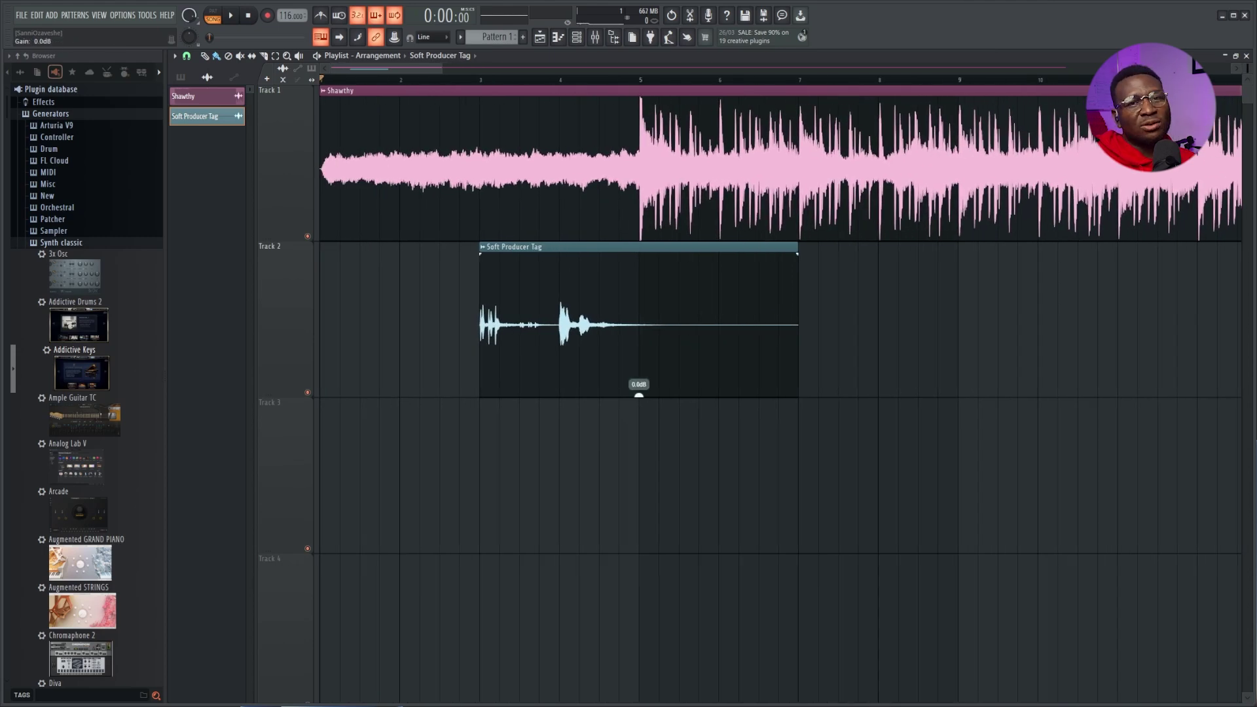
{"action": "left_click_drag", "start_coordinate": [638, 395], "coordinate": [639, 349]}
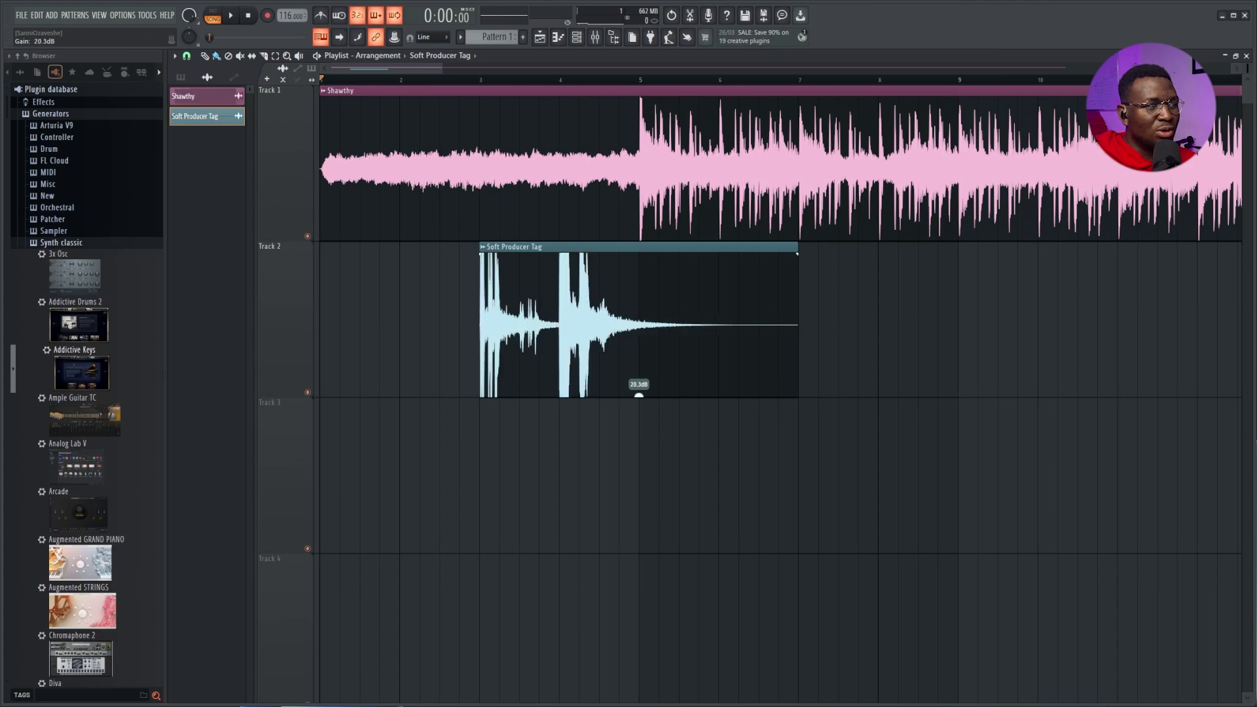
{"action": "mouse_move", "coordinate": [638, 394]}
{"action": "left_mouse_down"}
{"action": "mouse_move", "coordinate": [639, 436]}
{"action": "mouse_move", "coordinate": [639, 393]}
{"action": "left_mouse_up"}
{"action": "left_click", "coordinate": [640, 402]}
{"action": "key", "text": "ctrl+z"}
{"action": "key", "text": "space"}
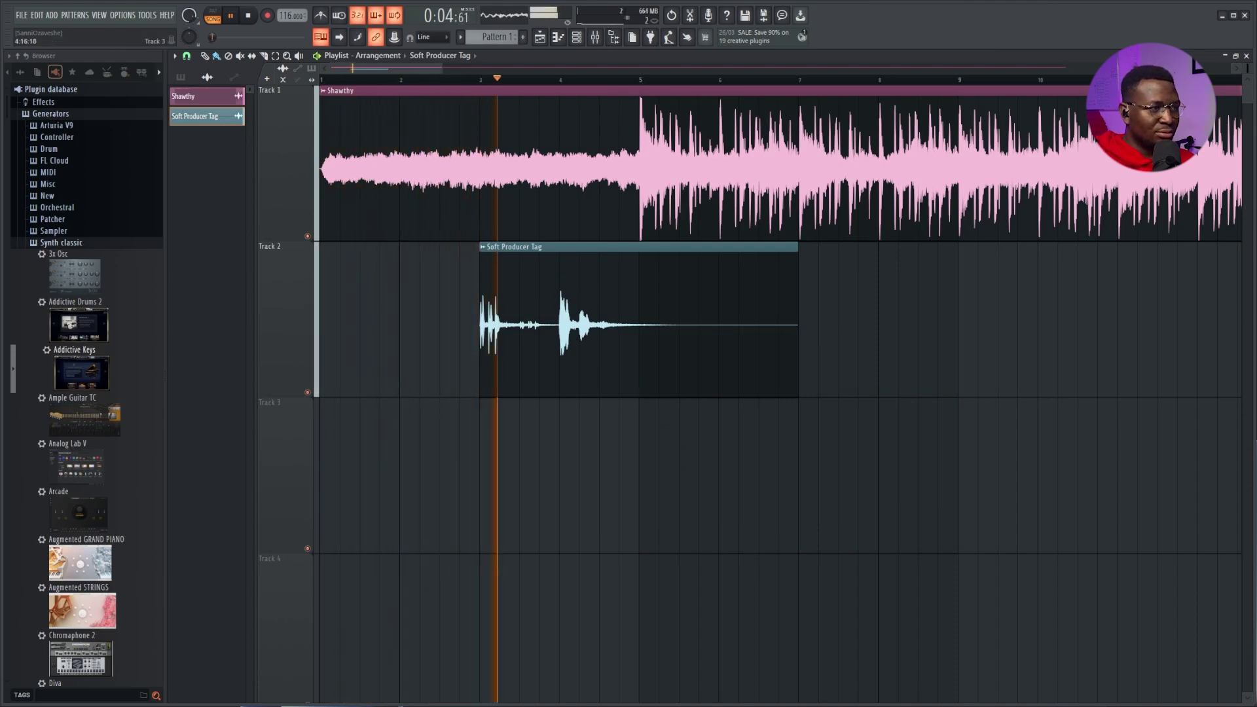
{"action": "left_click_drag", "start_coordinate": [638, 395], "coordinate": [638, 397]}
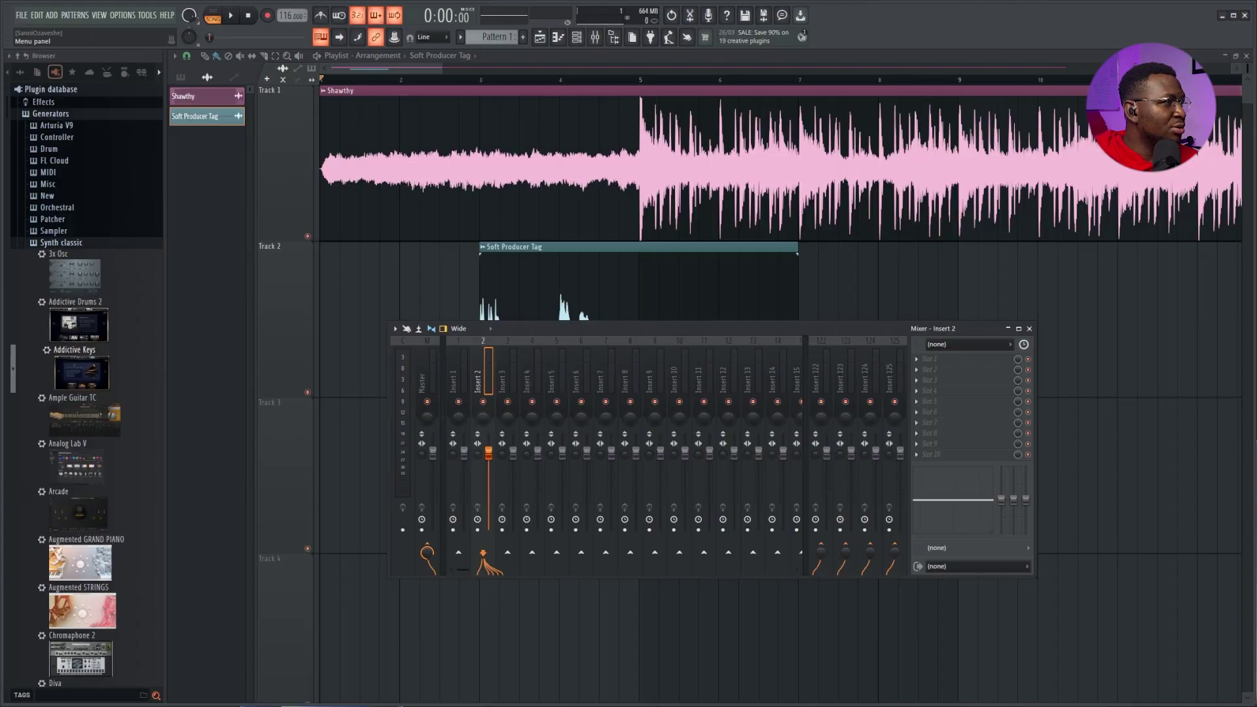
Reopen the Soft Voice tag.flp project
{"action": "left_click", "coordinate": [22, 14]}
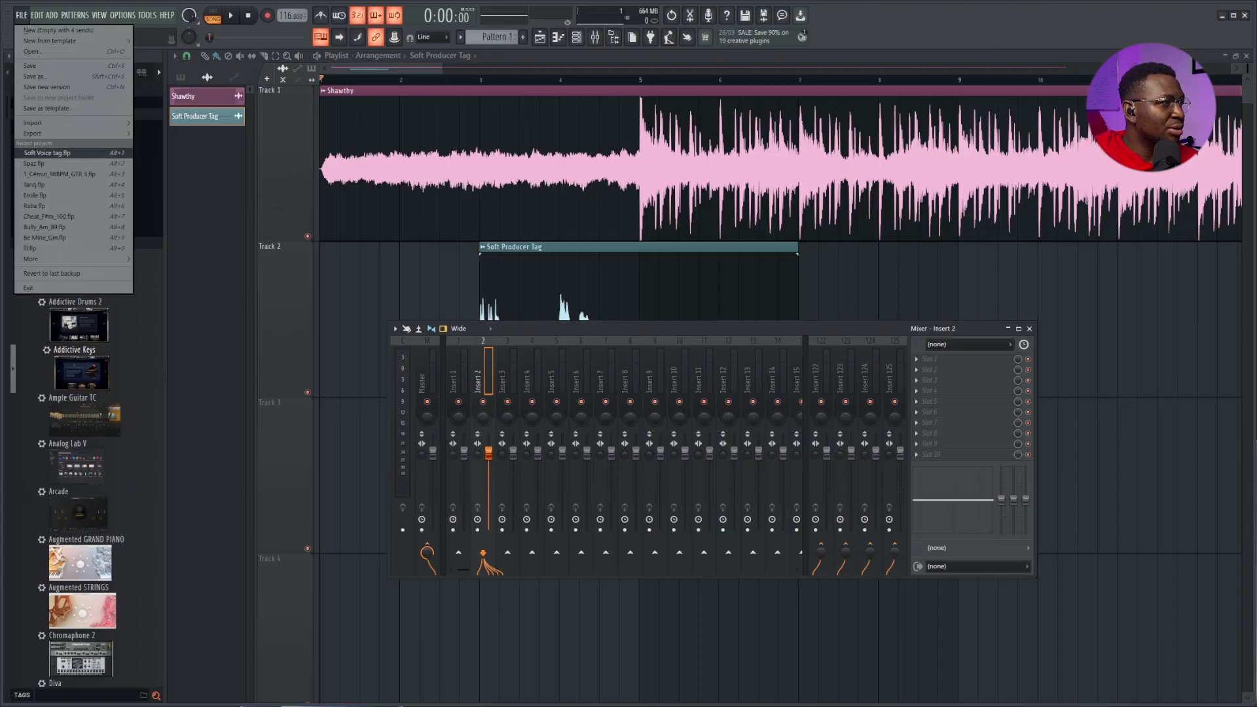